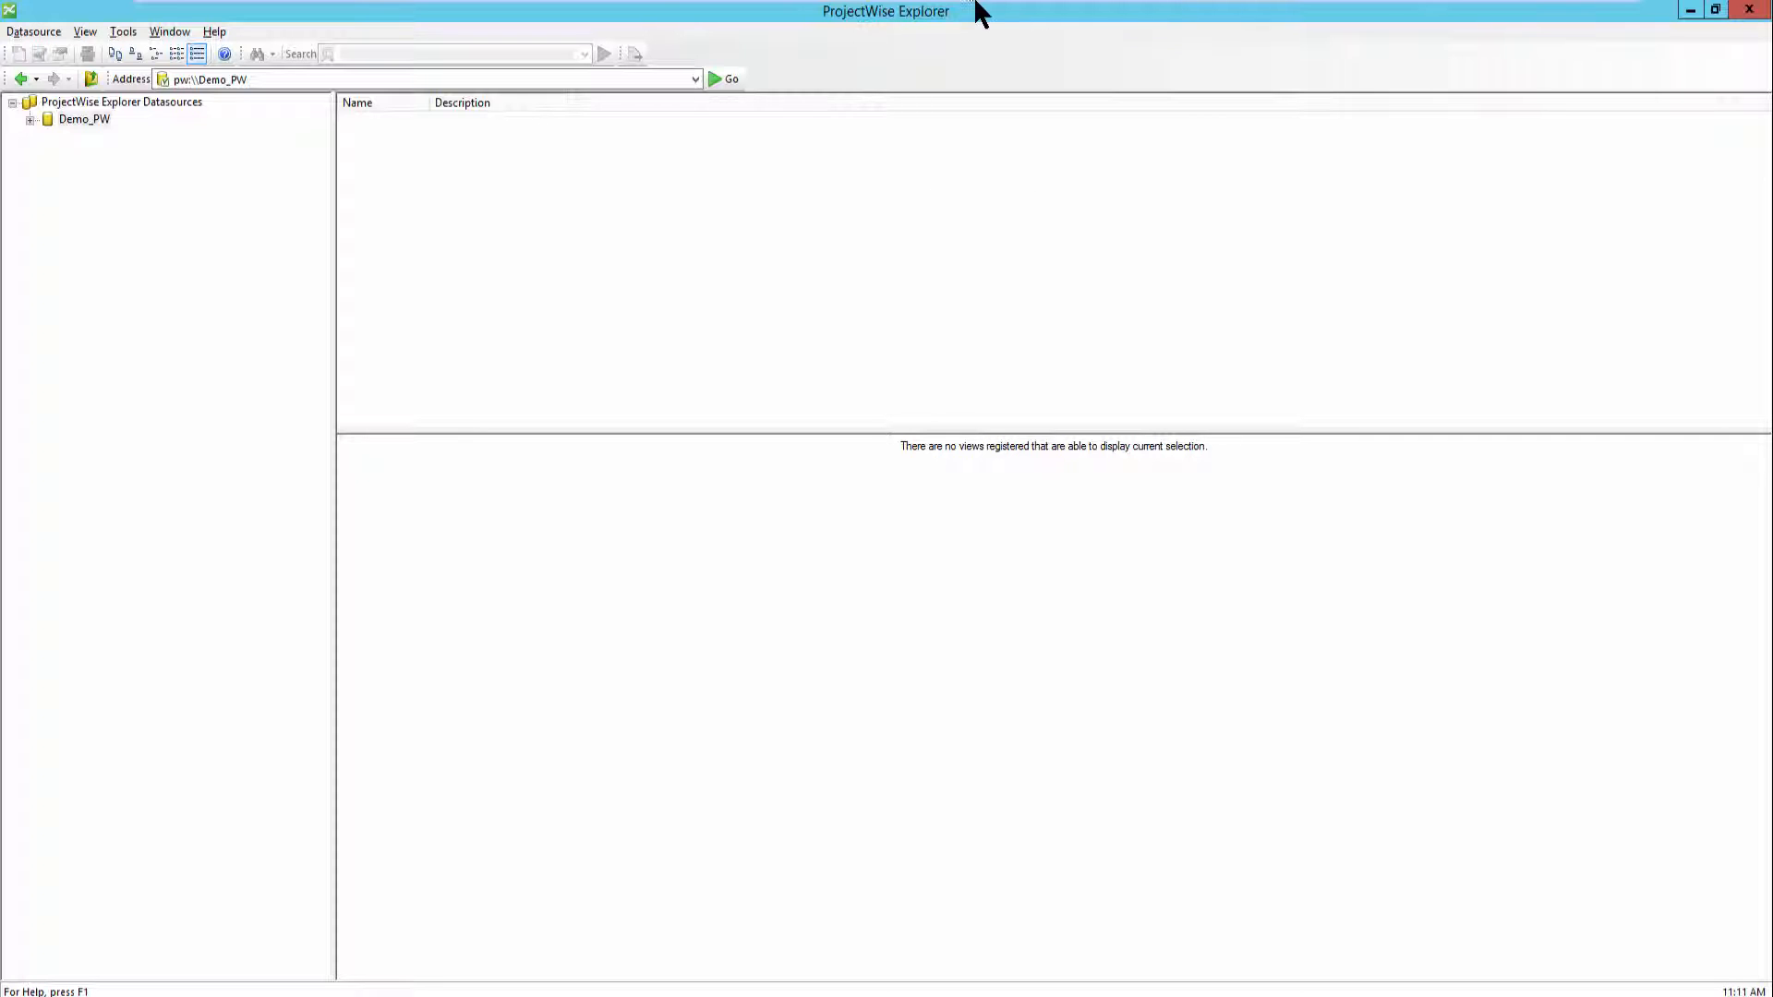
- Open the Demo_PW datasource and go to the 01 - Arquitetura_Civil folder under P00167 - Projeto XYZ
double_click(90, 120)
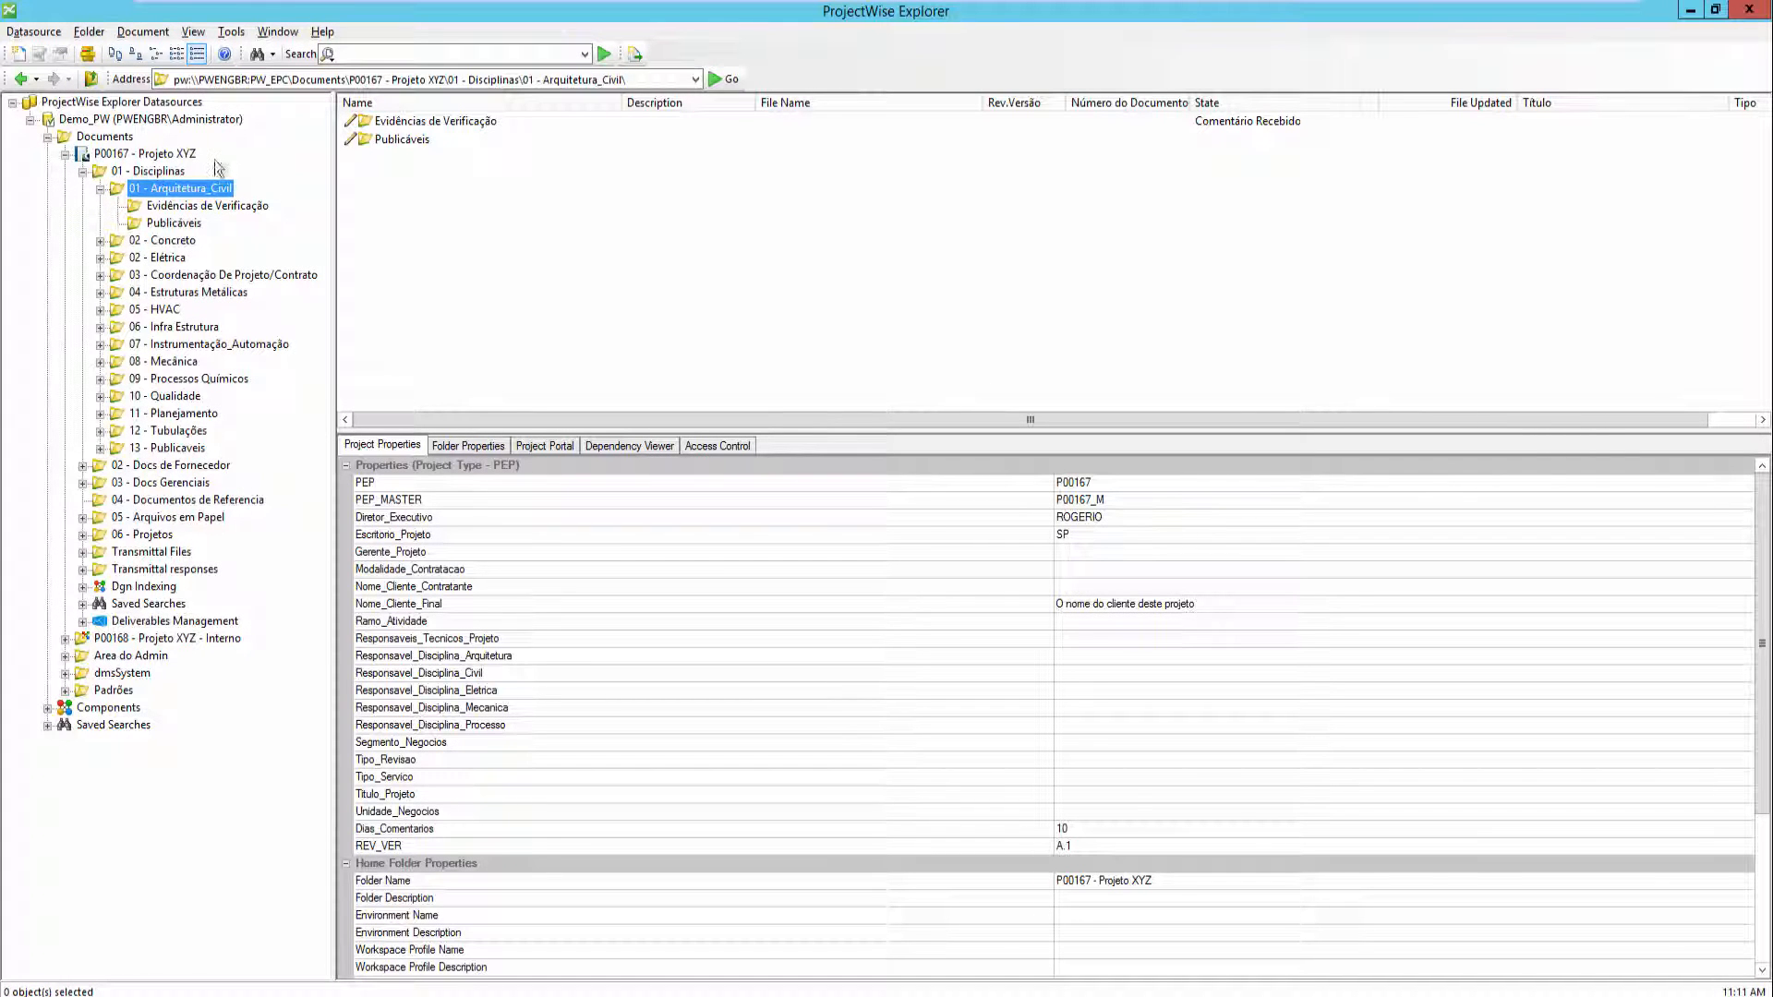
left_click(100, 188)
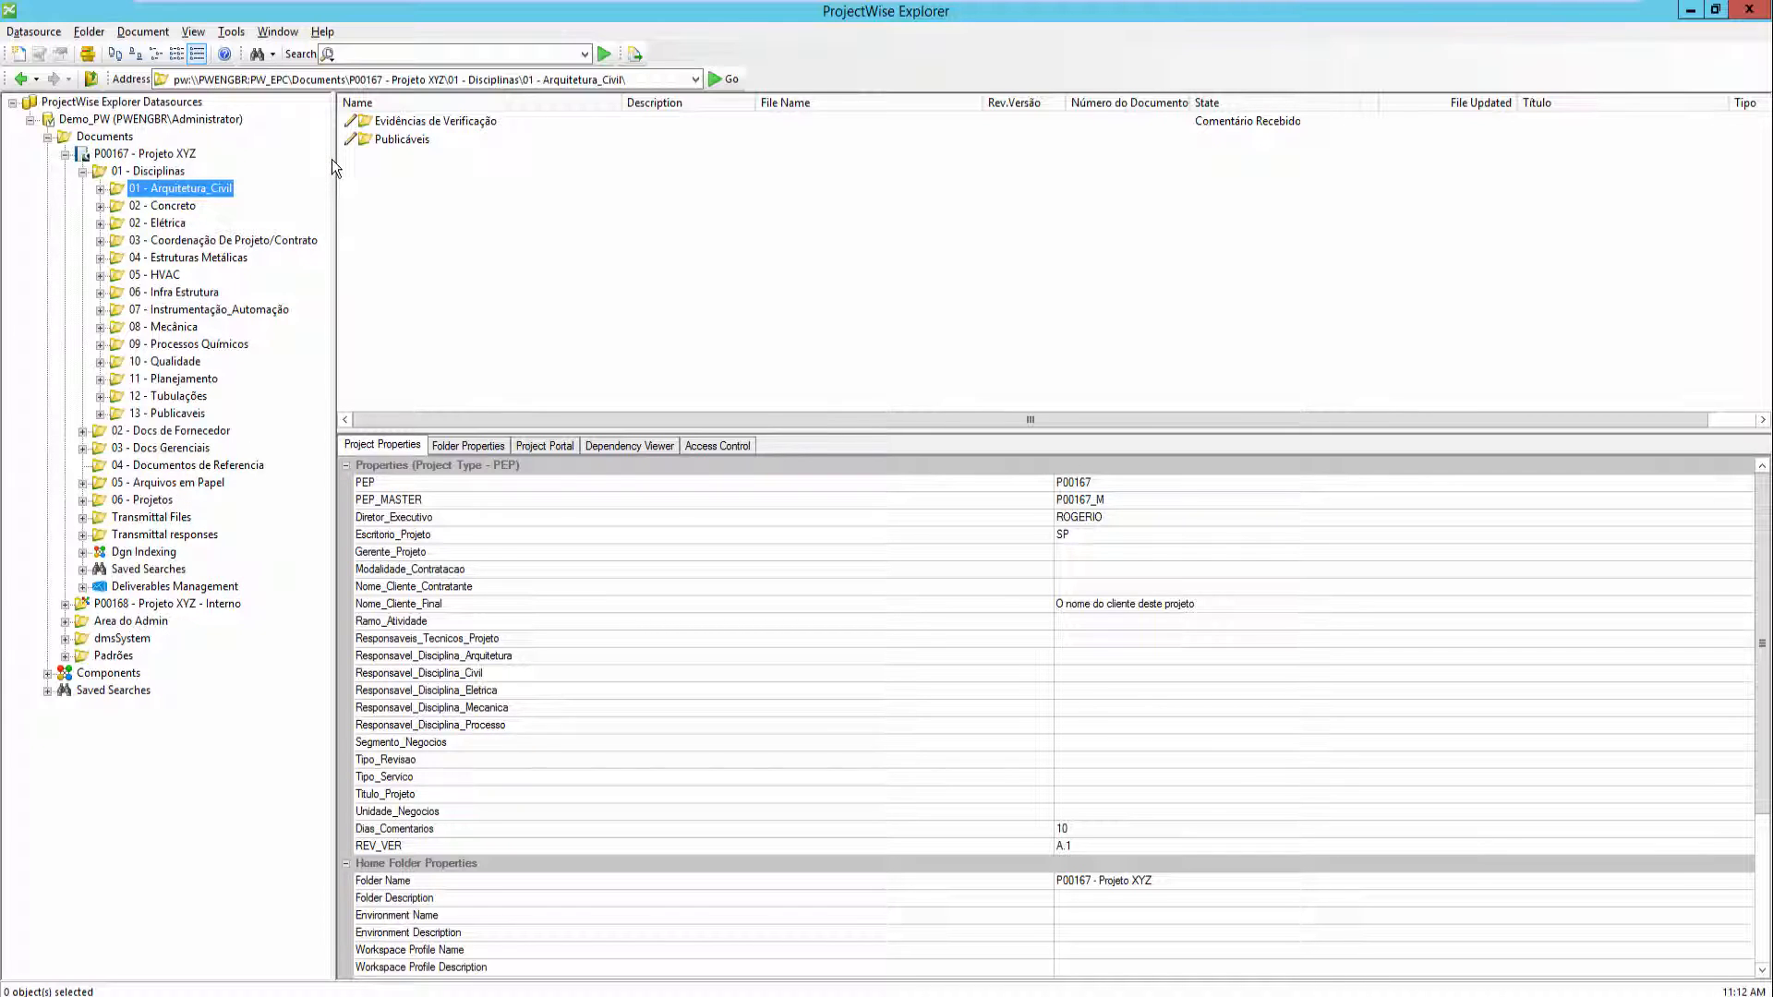
left_click(148, 155)
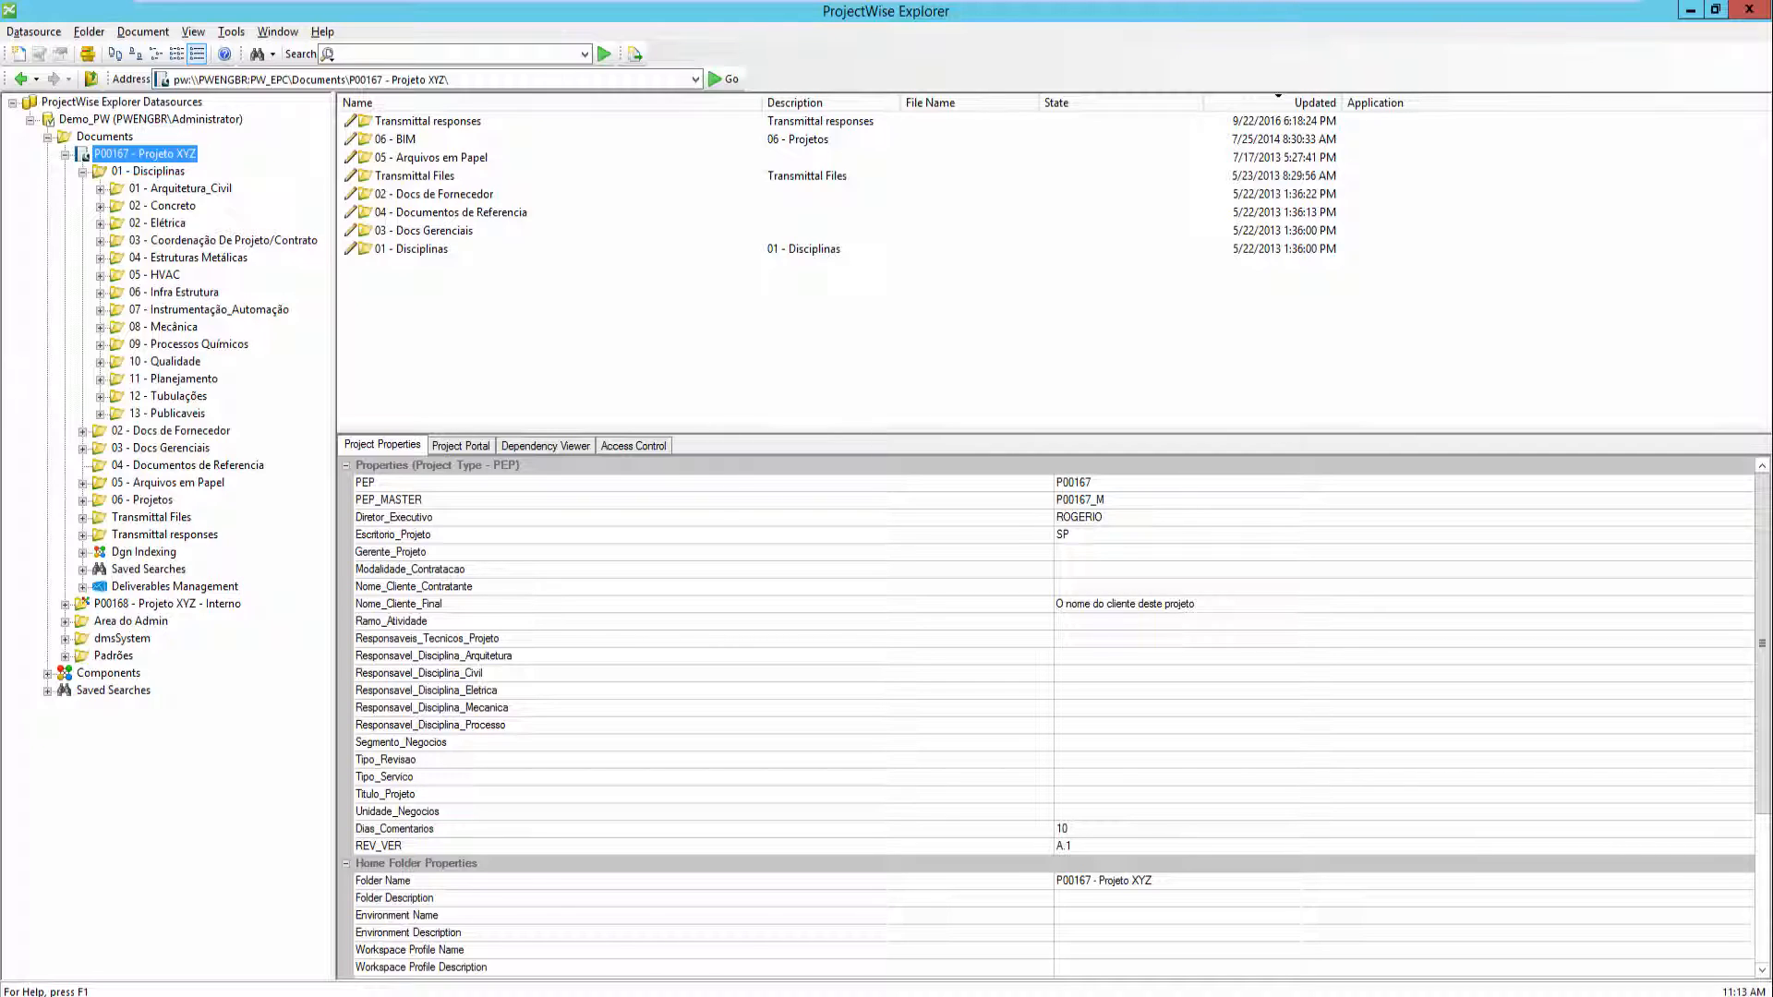
left_click(173, 189)
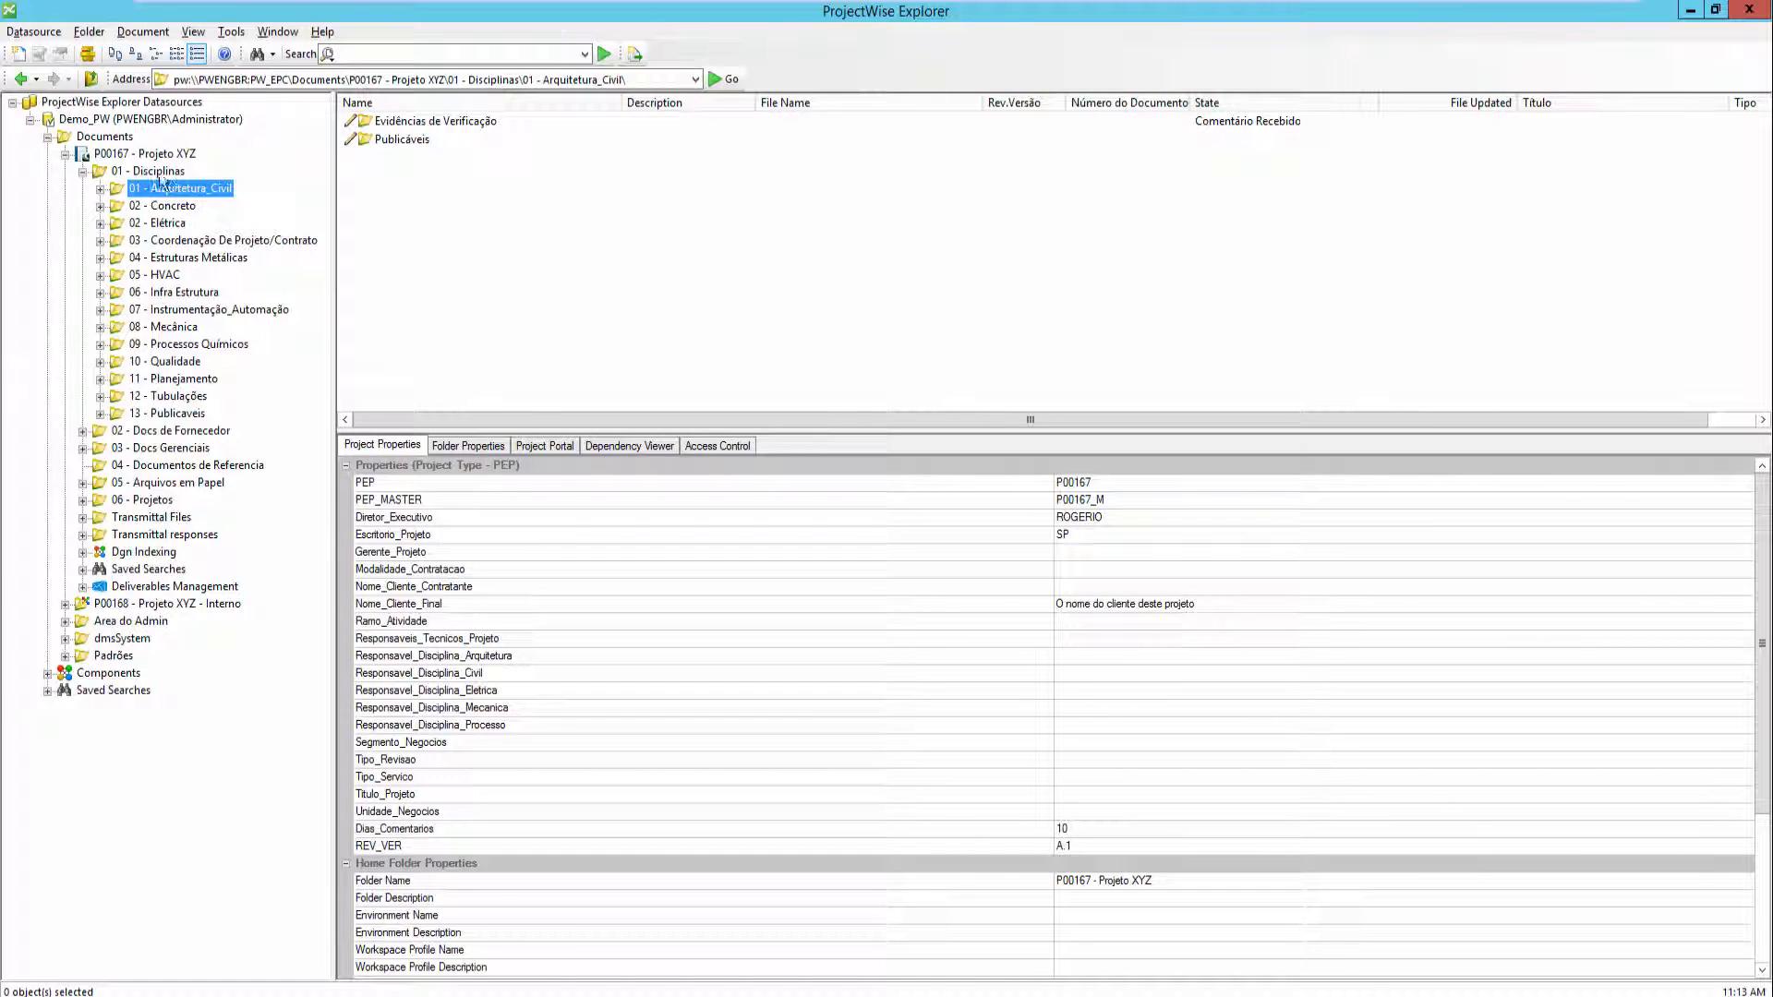
- Start a new document with the Advanced Wizard, using the recently used template modelo_A0
left_click(18, 54)
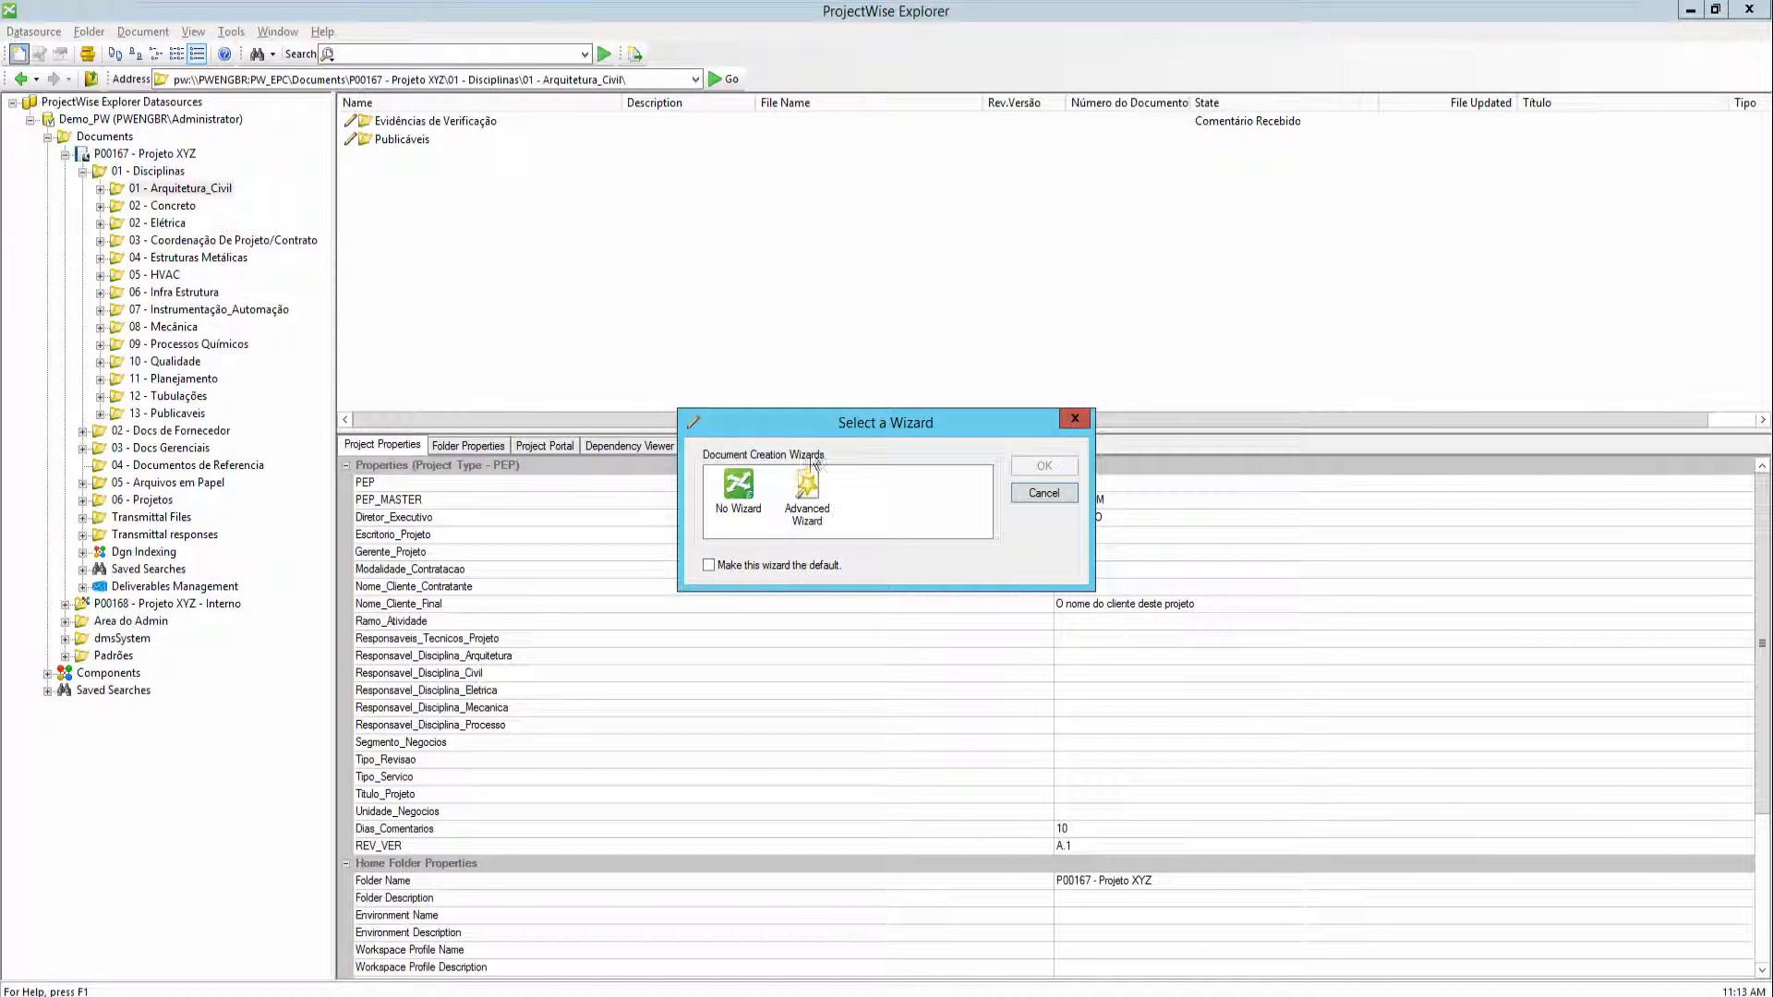
double_click(815, 506)
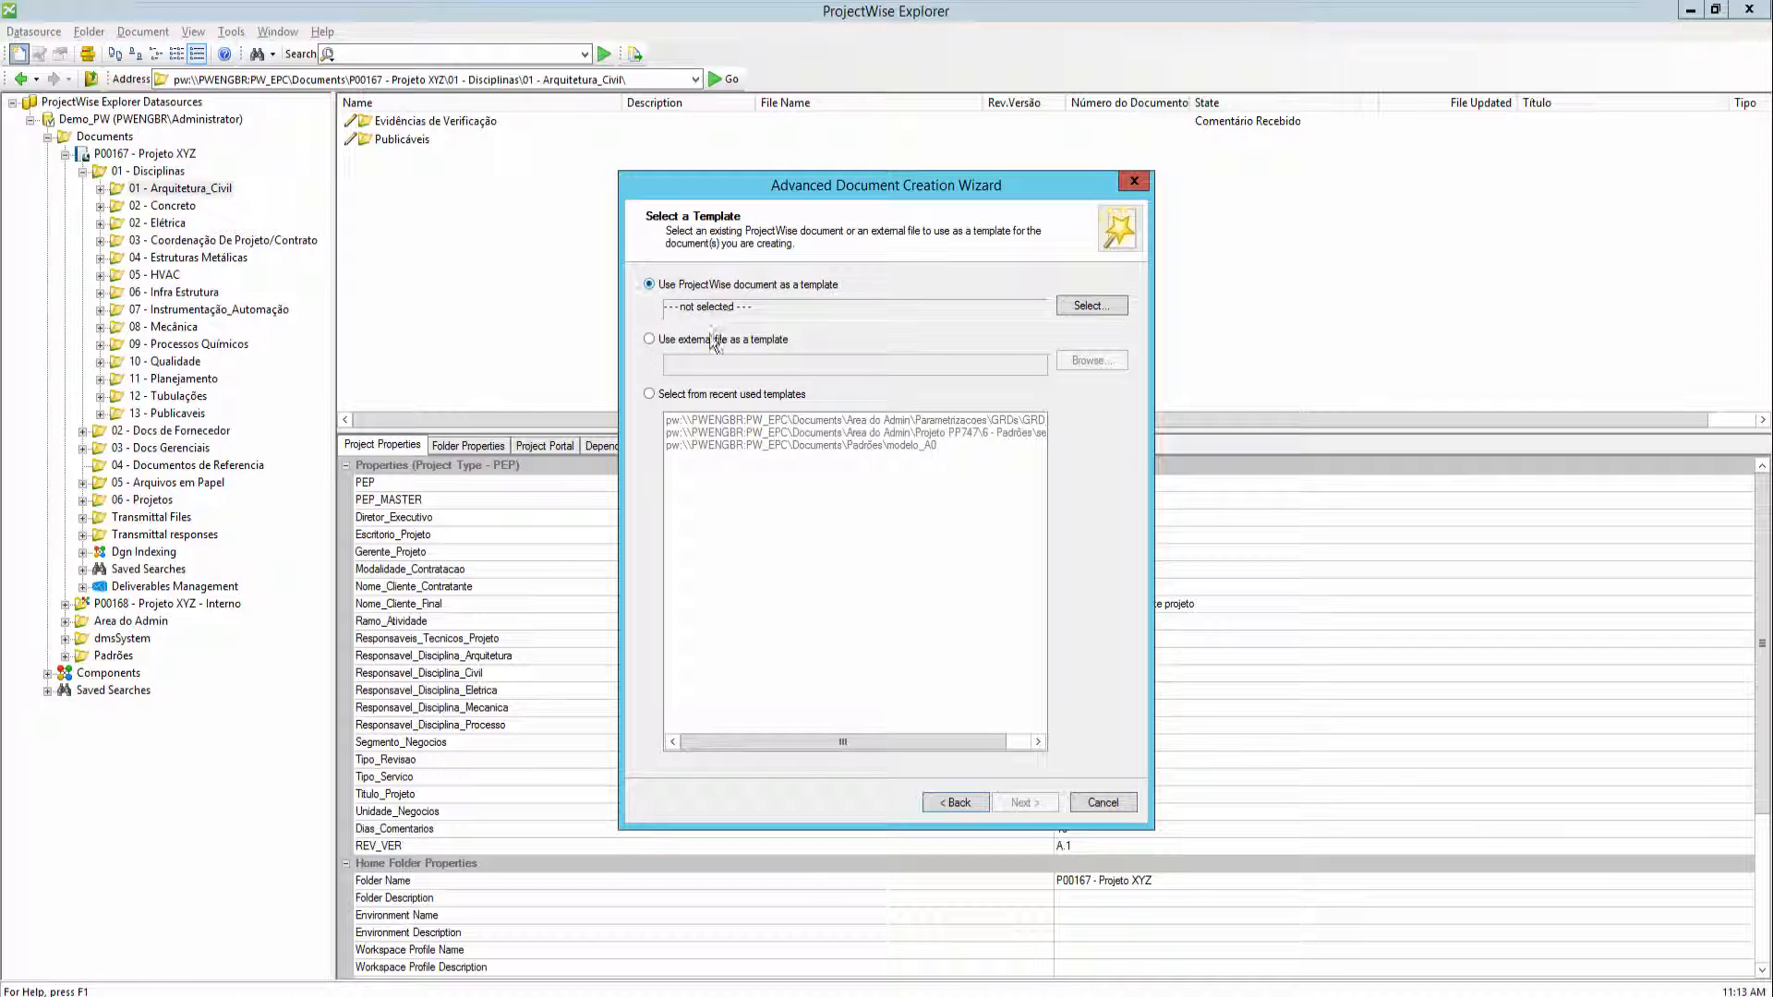
left_click(698, 397)
left_click_drag(752, 741, 778, 744)
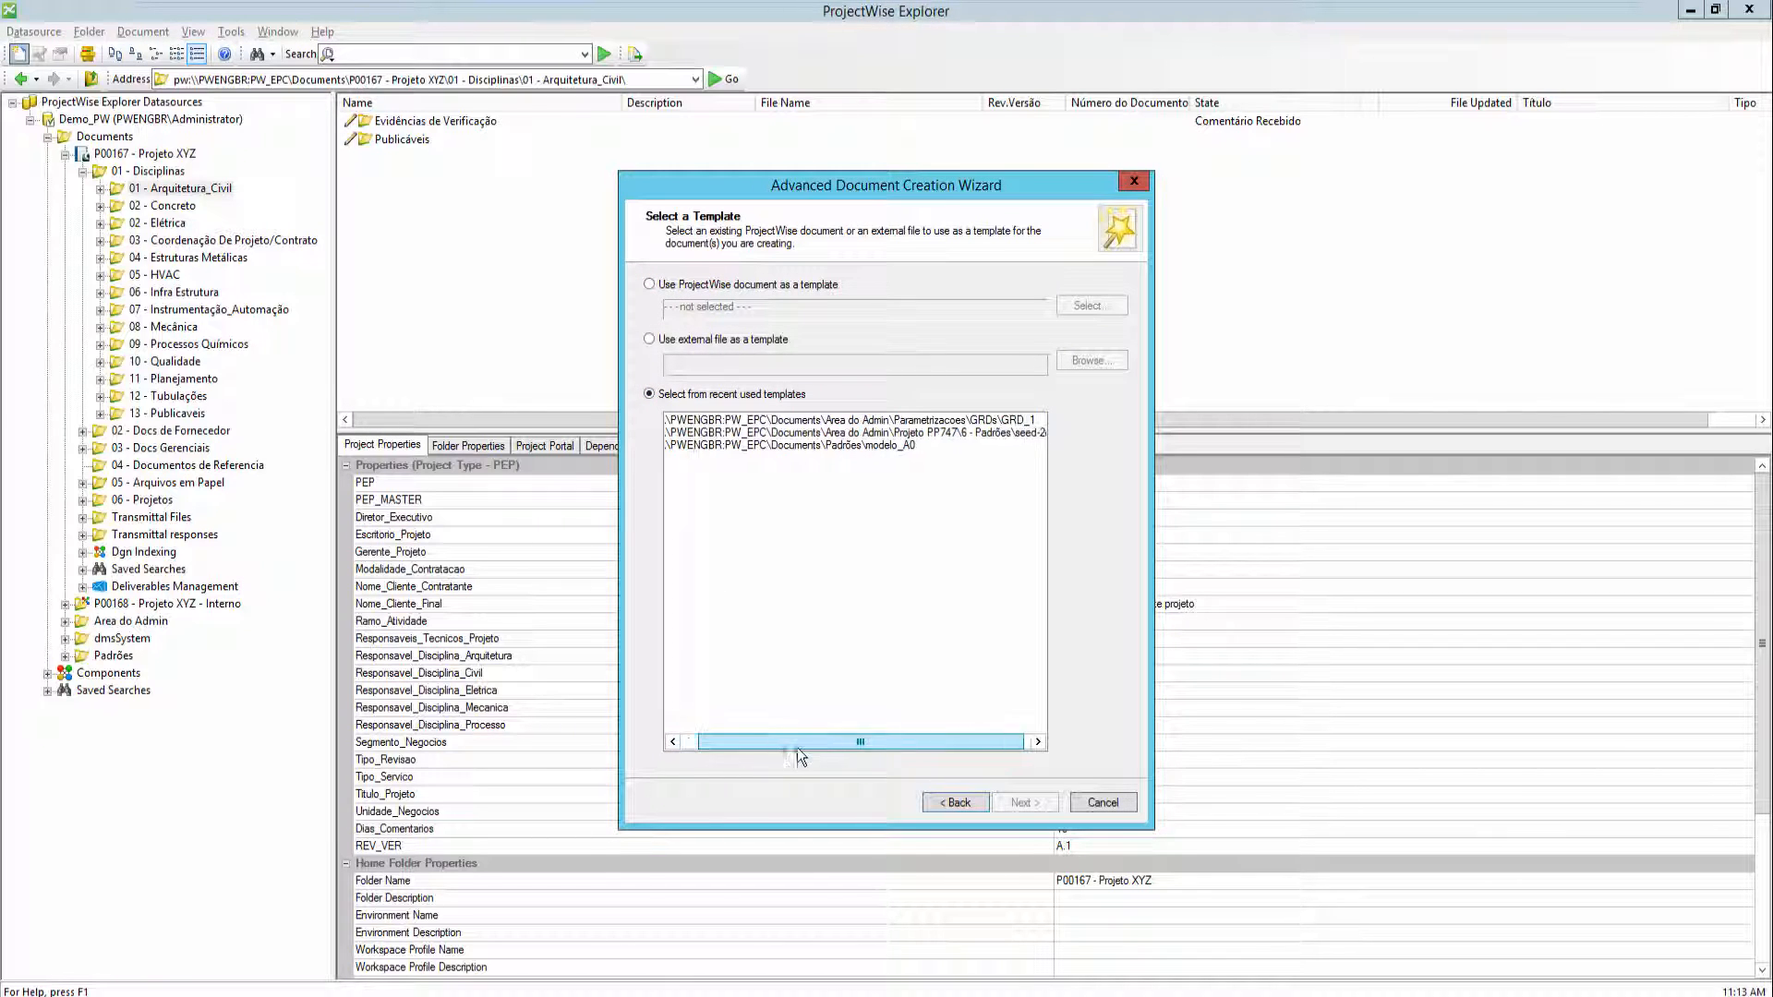
left_click(811, 445)
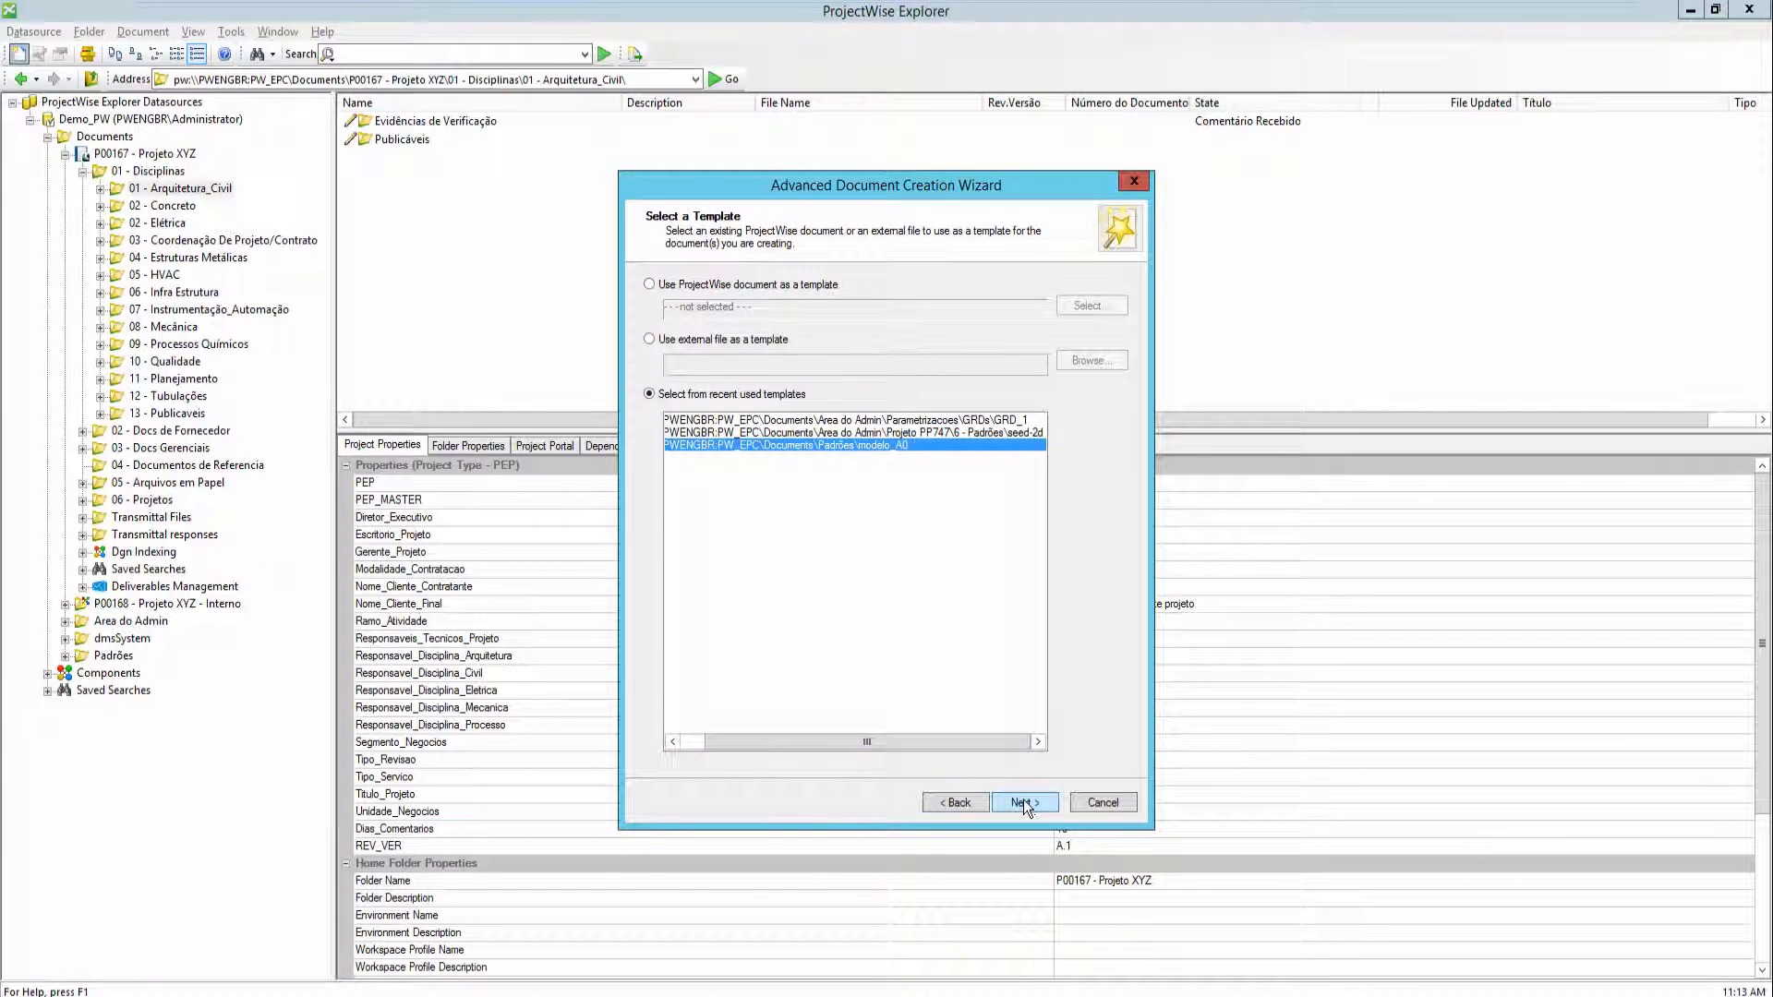
left_click(1024, 803)
left_click(978, 302)
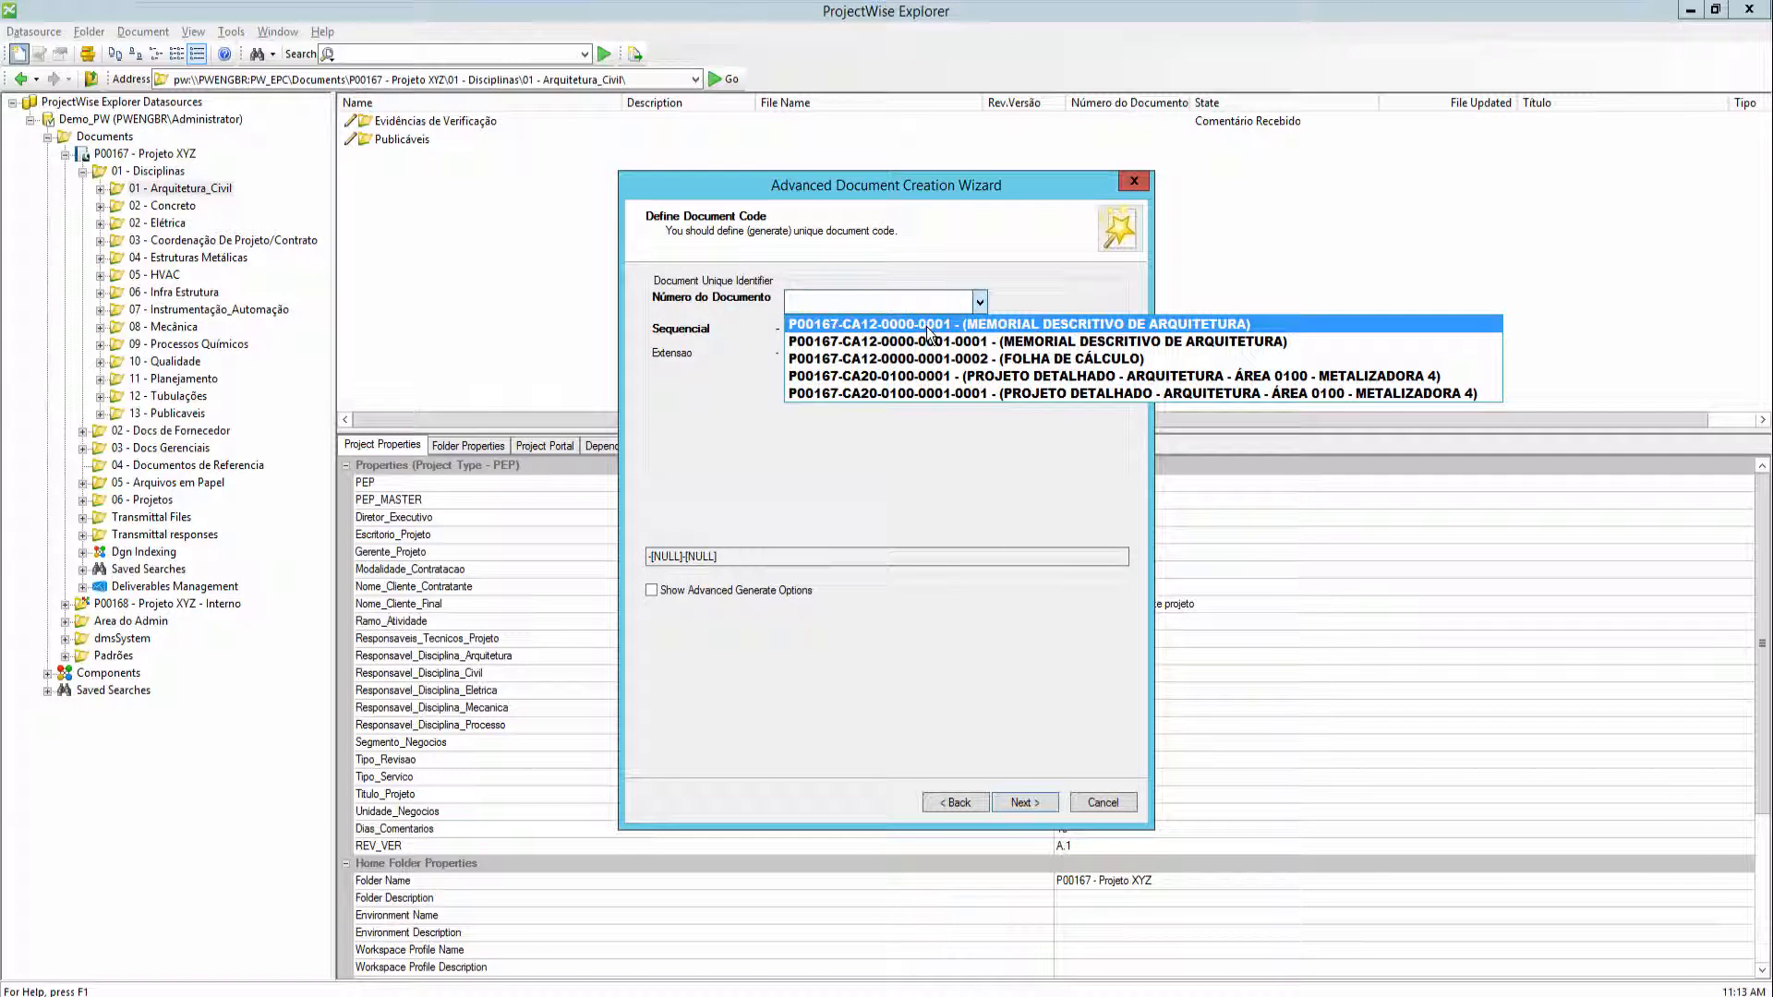
left_click(925, 326)
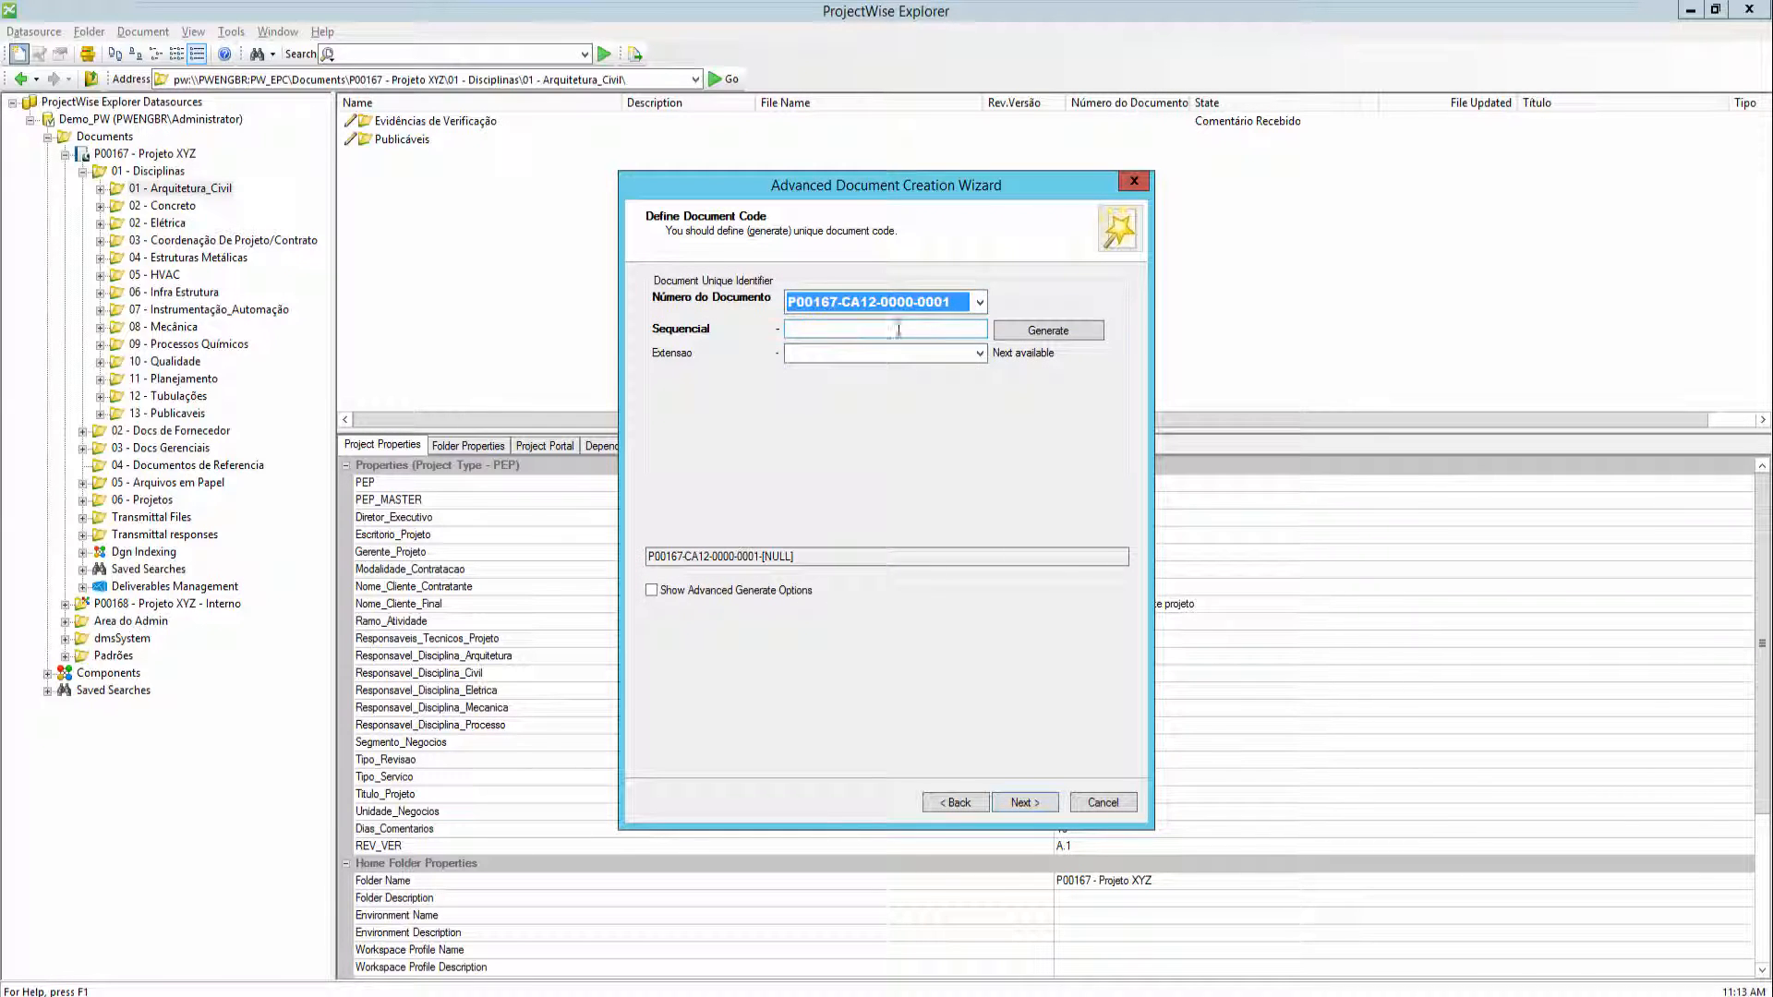
left_click(1021, 329)
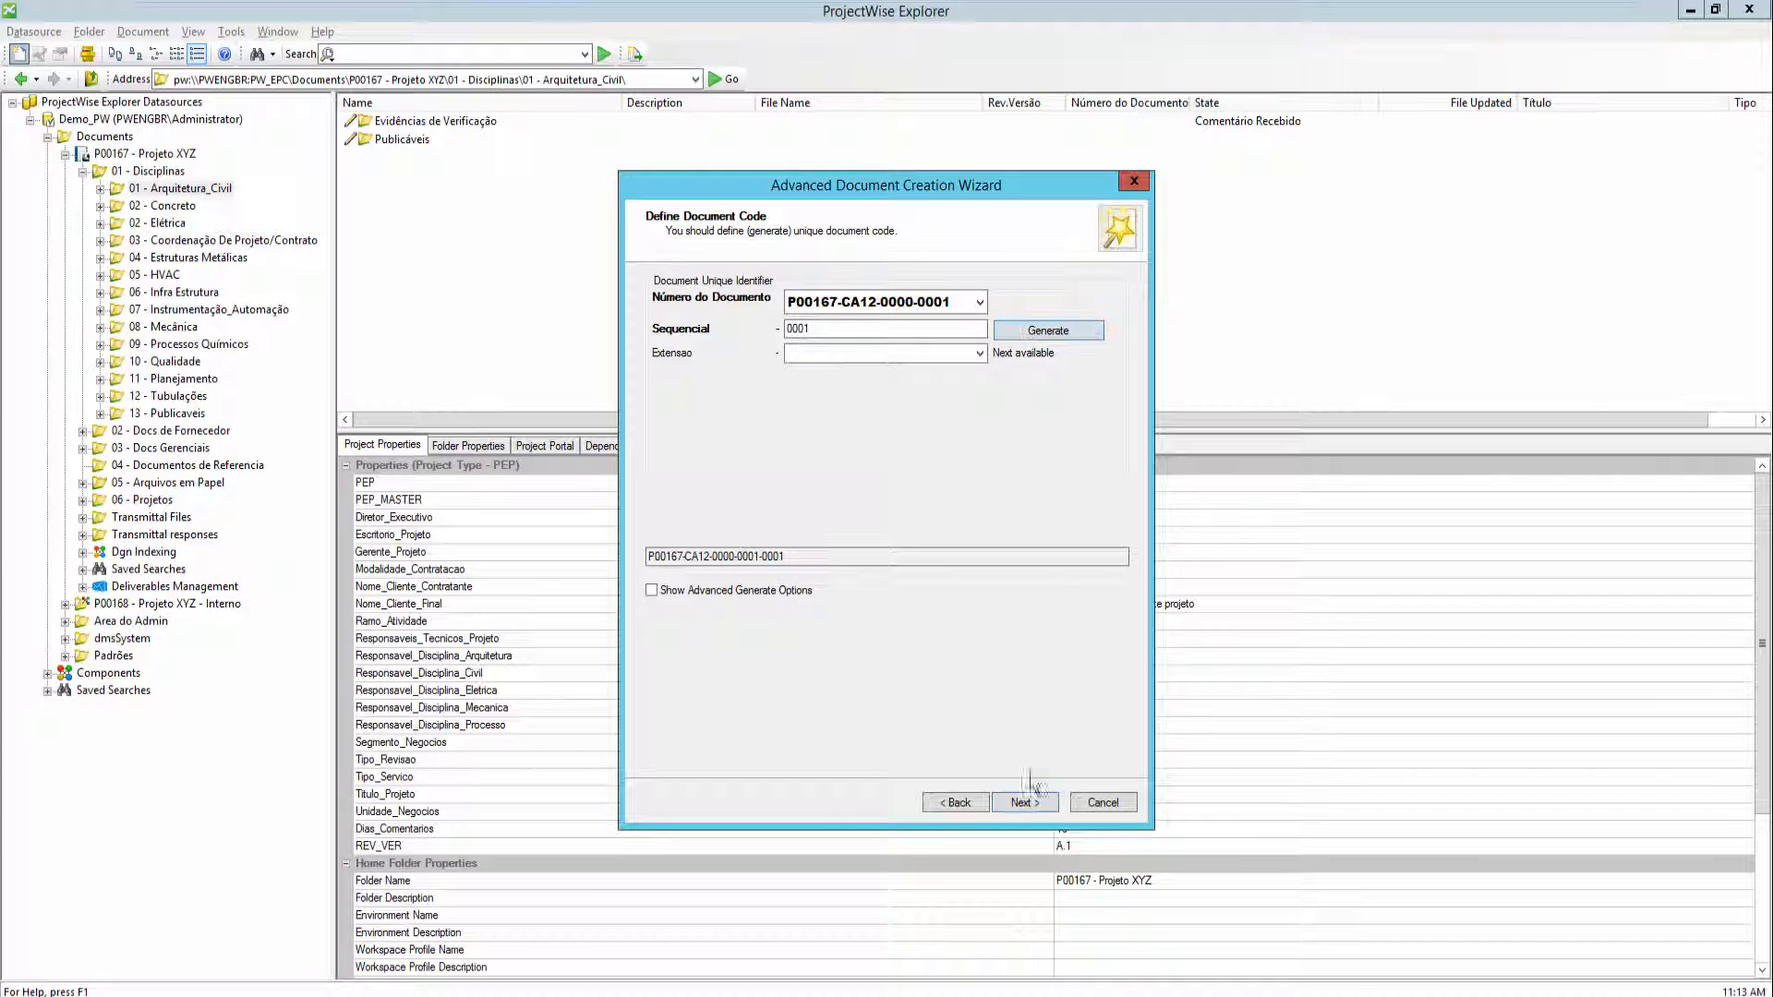
left_click(1014, 803)
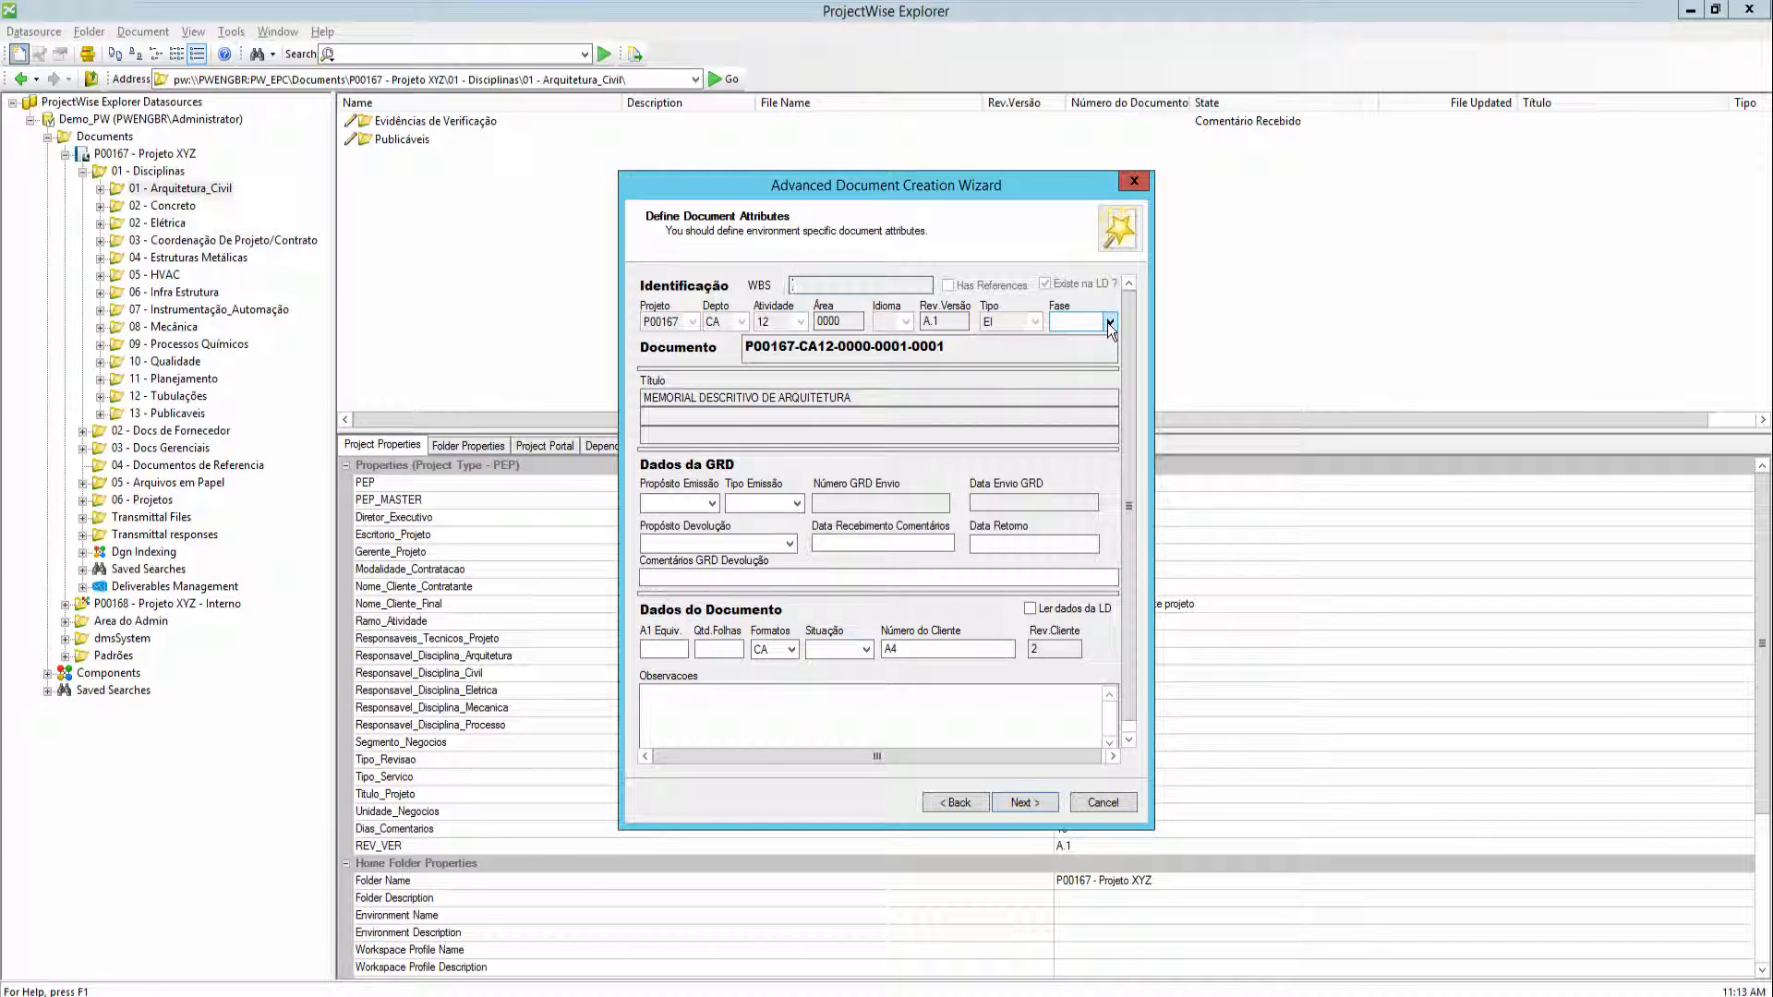
left_click(1032, 802)
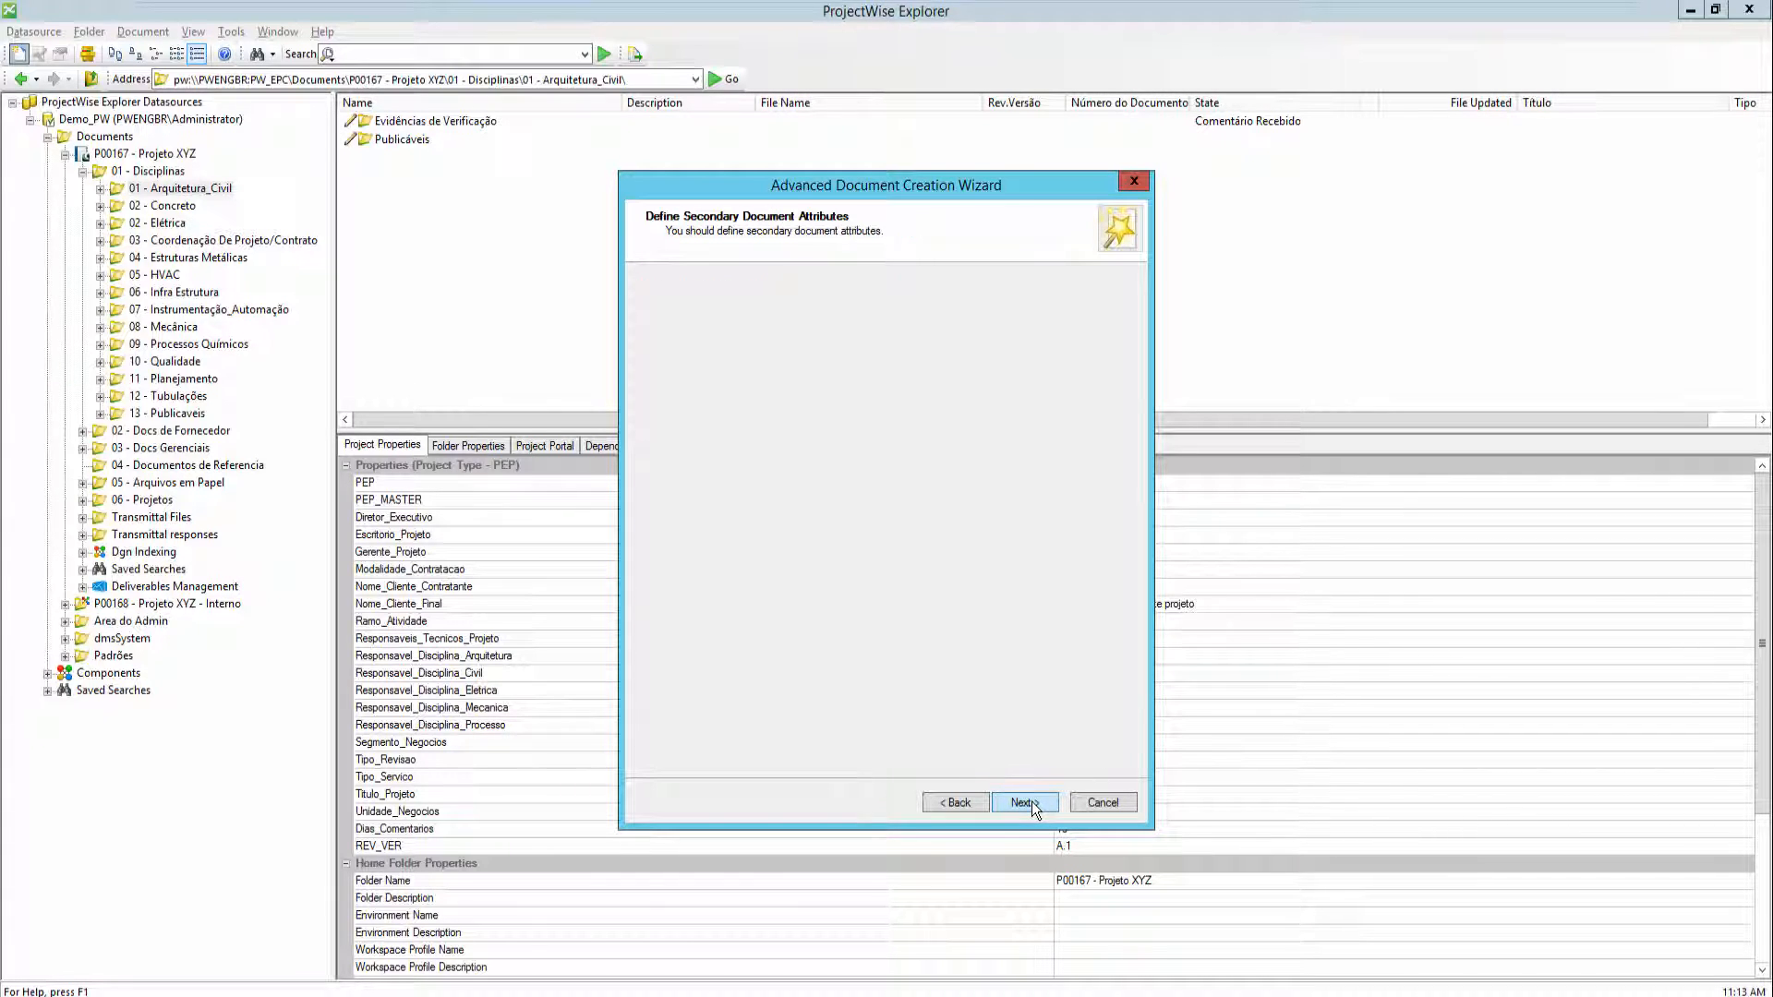
left_click(1023, 802)
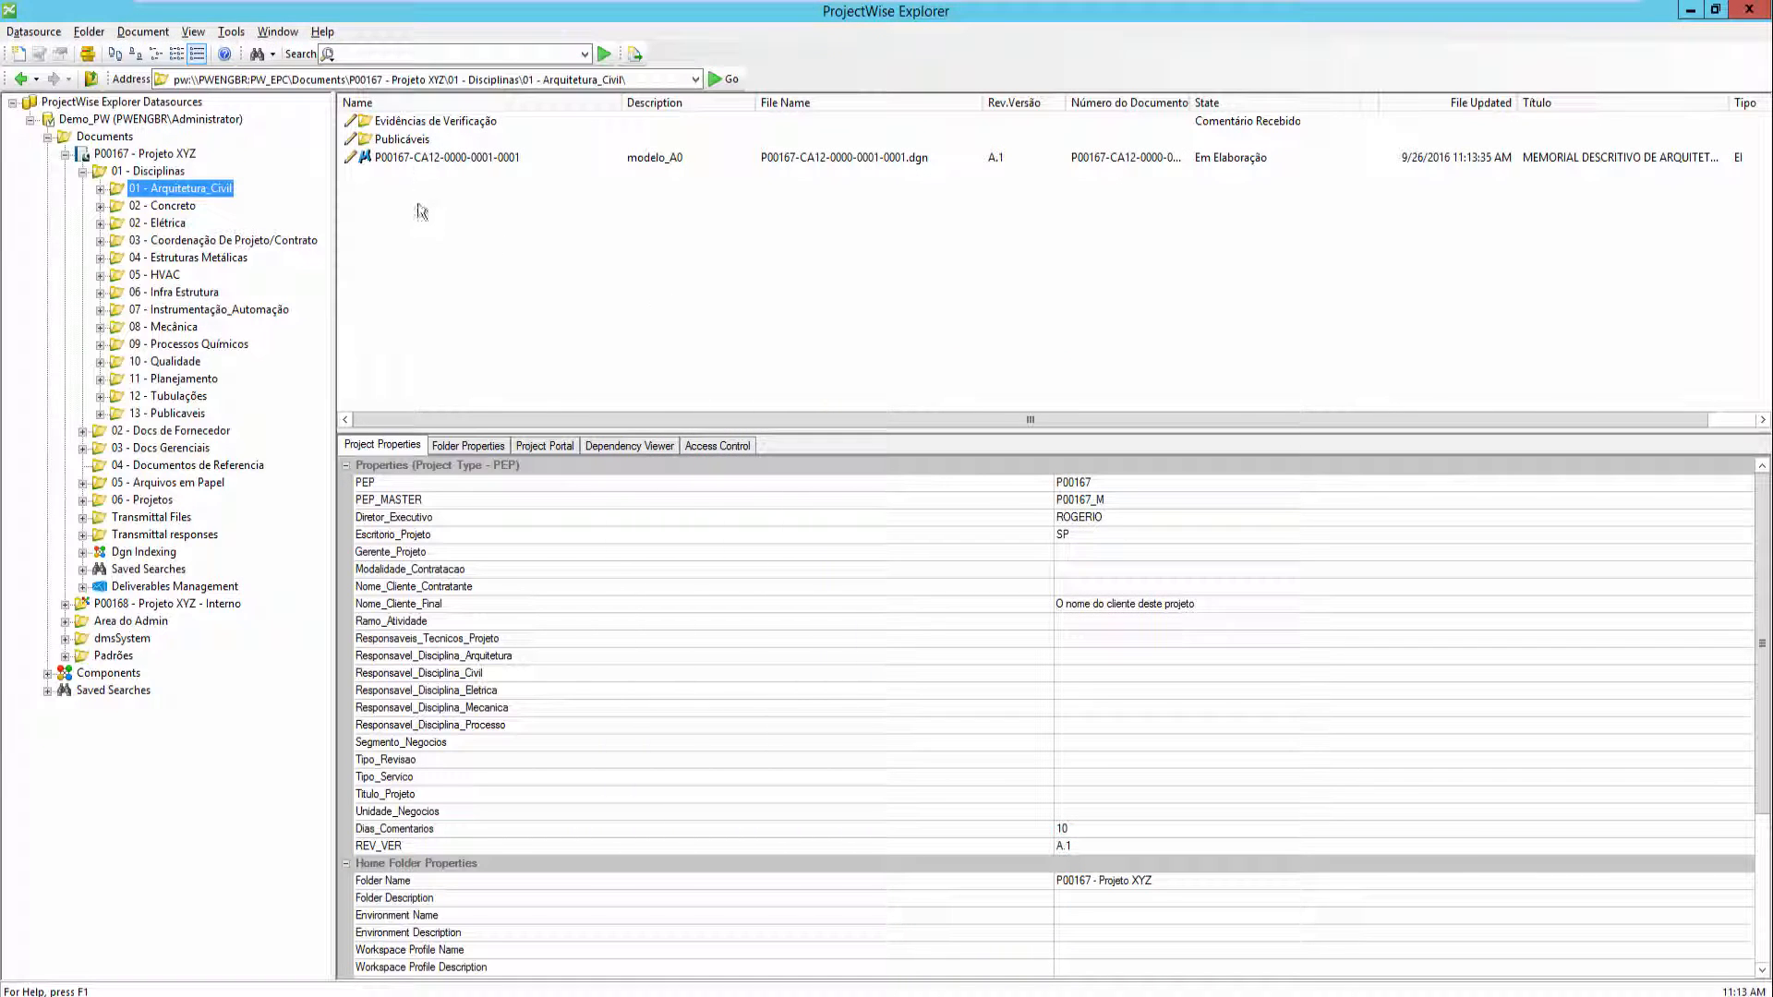
- Start another Advanced Wizard document from the recent template modelo_A0
left_click(434, 159)
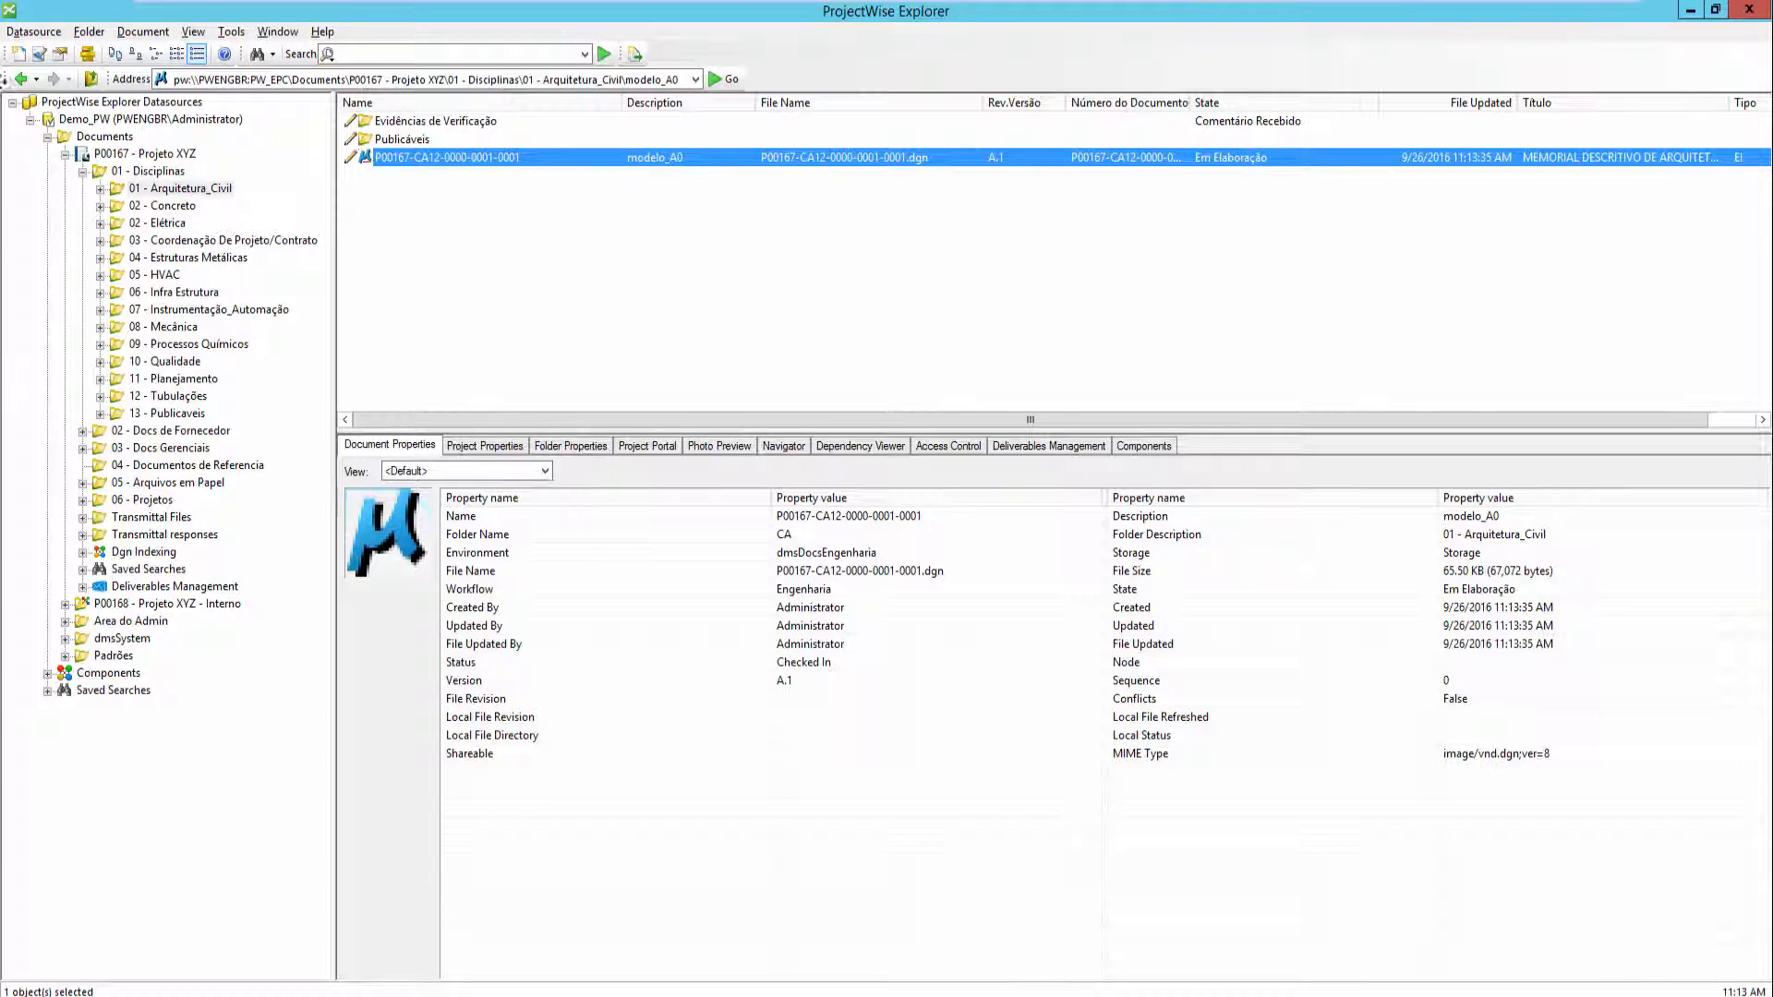
left_click(16, 56)
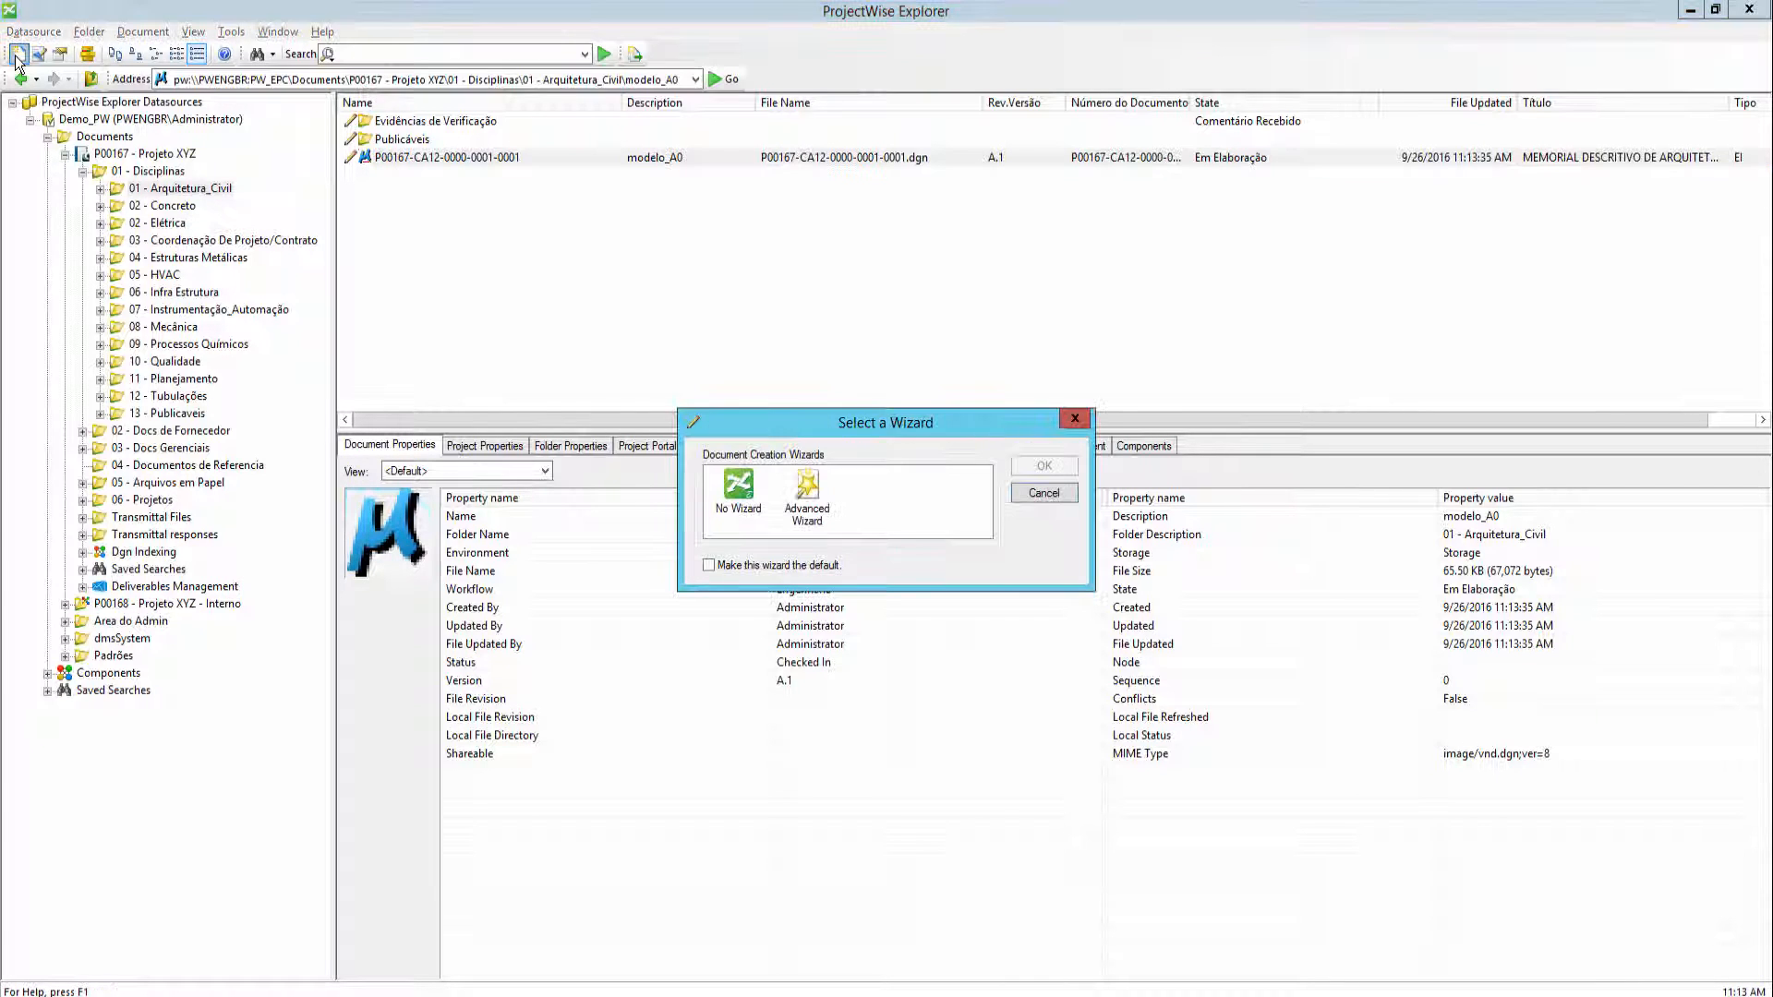
double_click(807, 498)
left_click(744, 395)
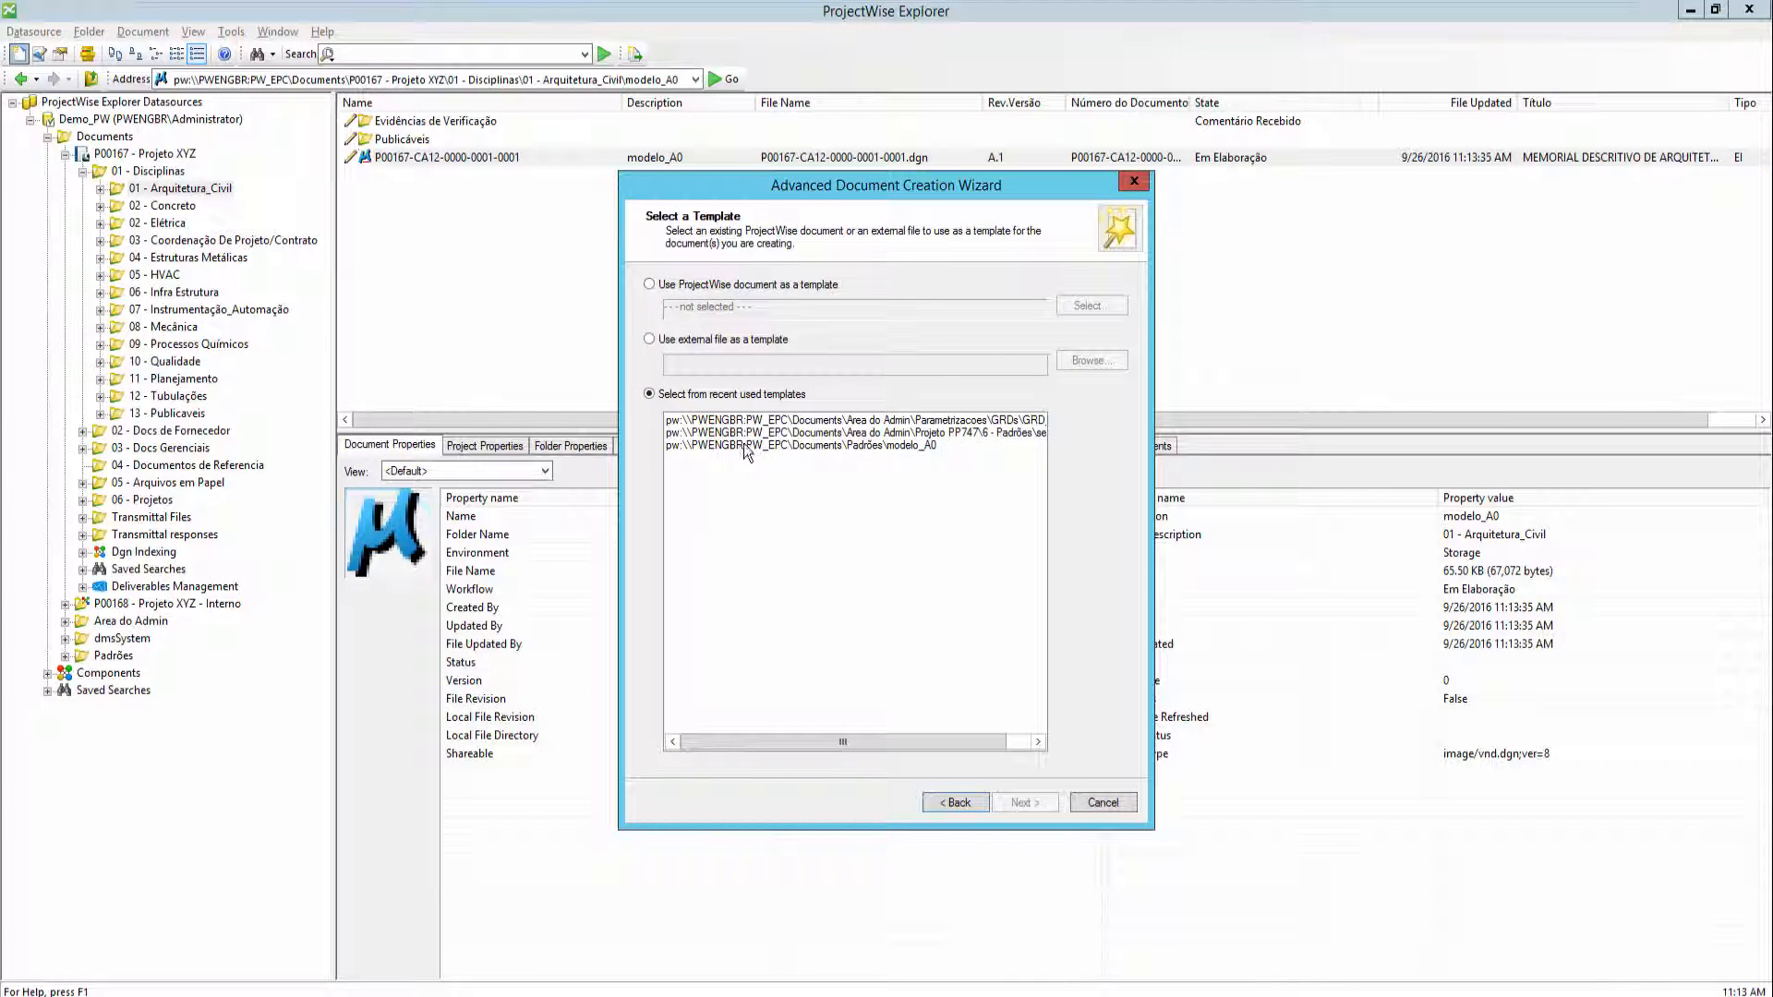
left_click(744, 445)
left_click(1024, 802)
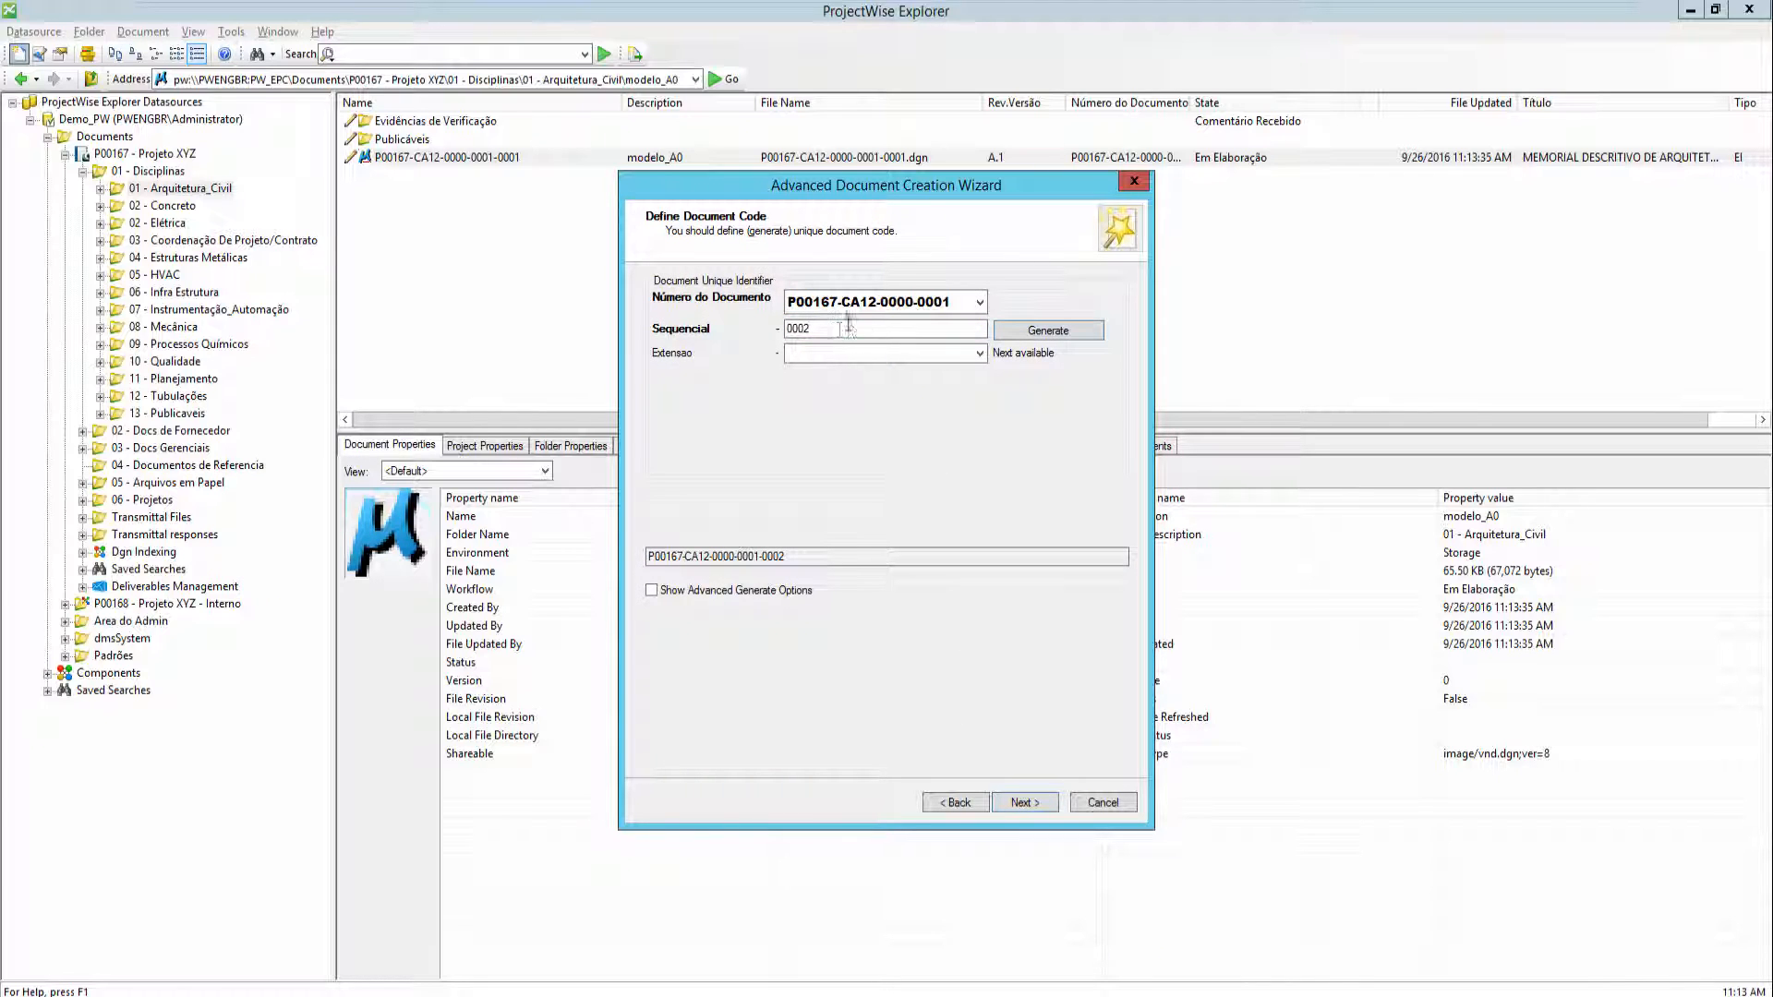
- Keep the generated sequential 0002 and step through the wizard to create the second document
left_click_drag(839, 330, 673, 358)
left_click(1027, 803)
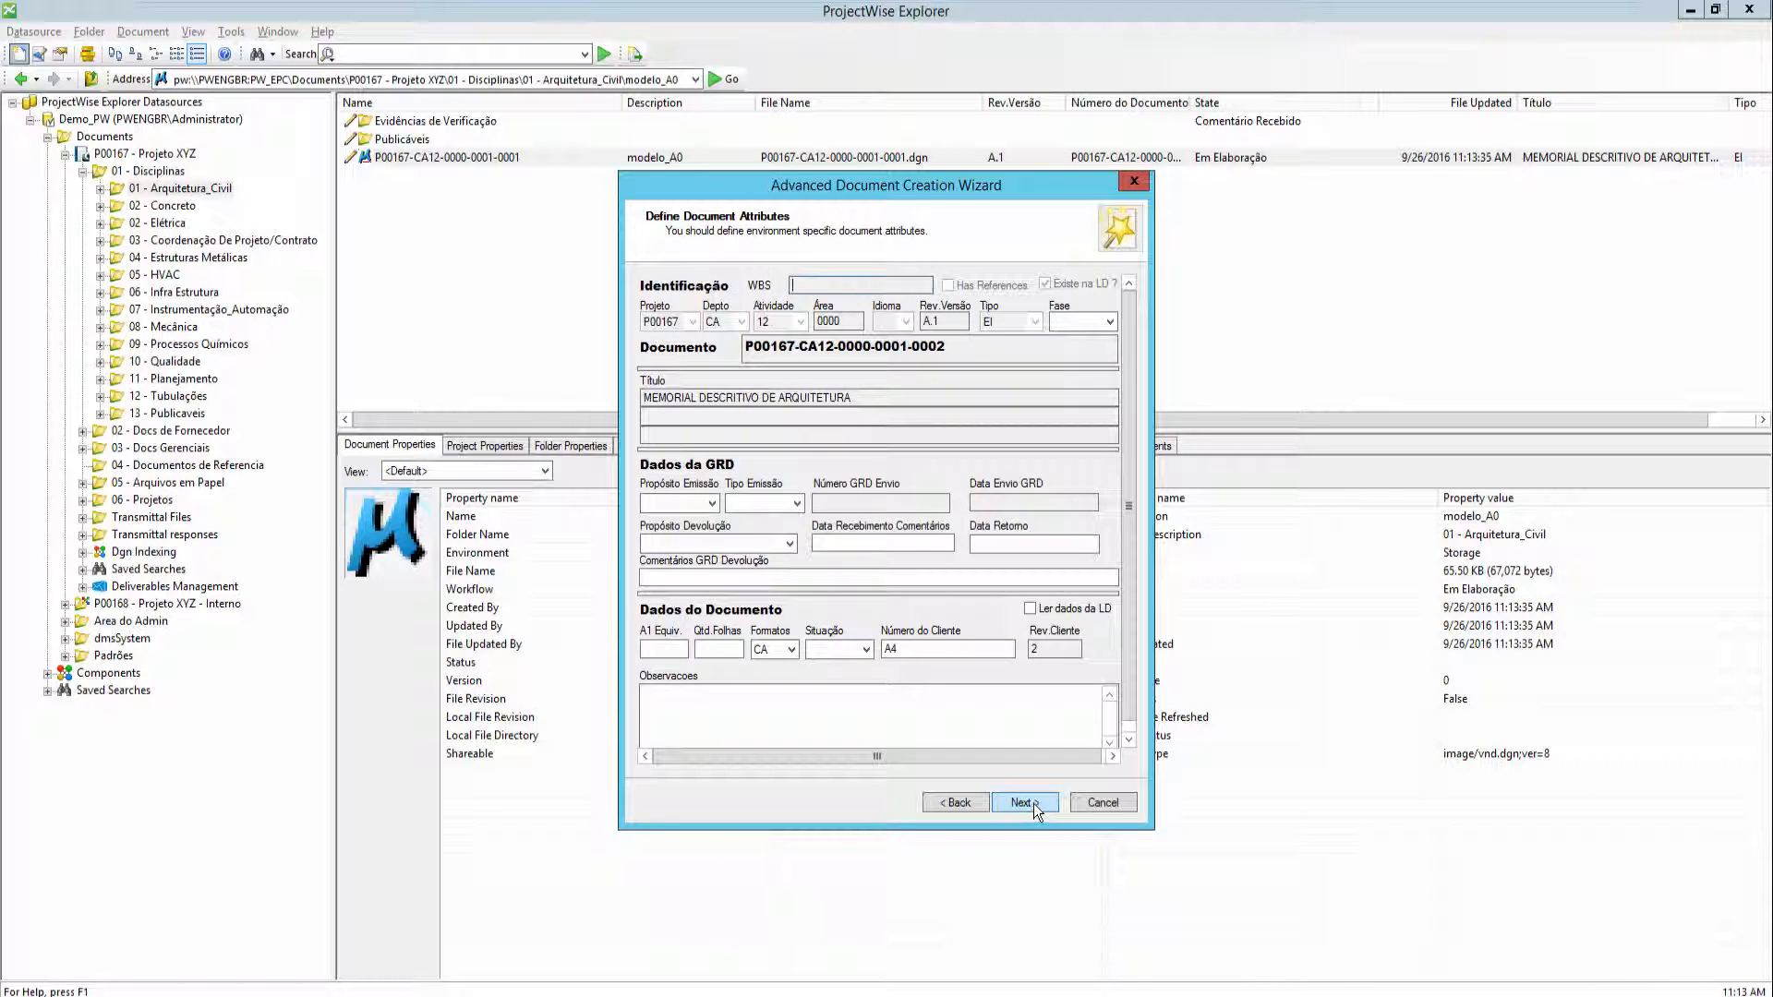
left_click(1033, 804)
left_click(1033, 803)
left_click(1033, 803)
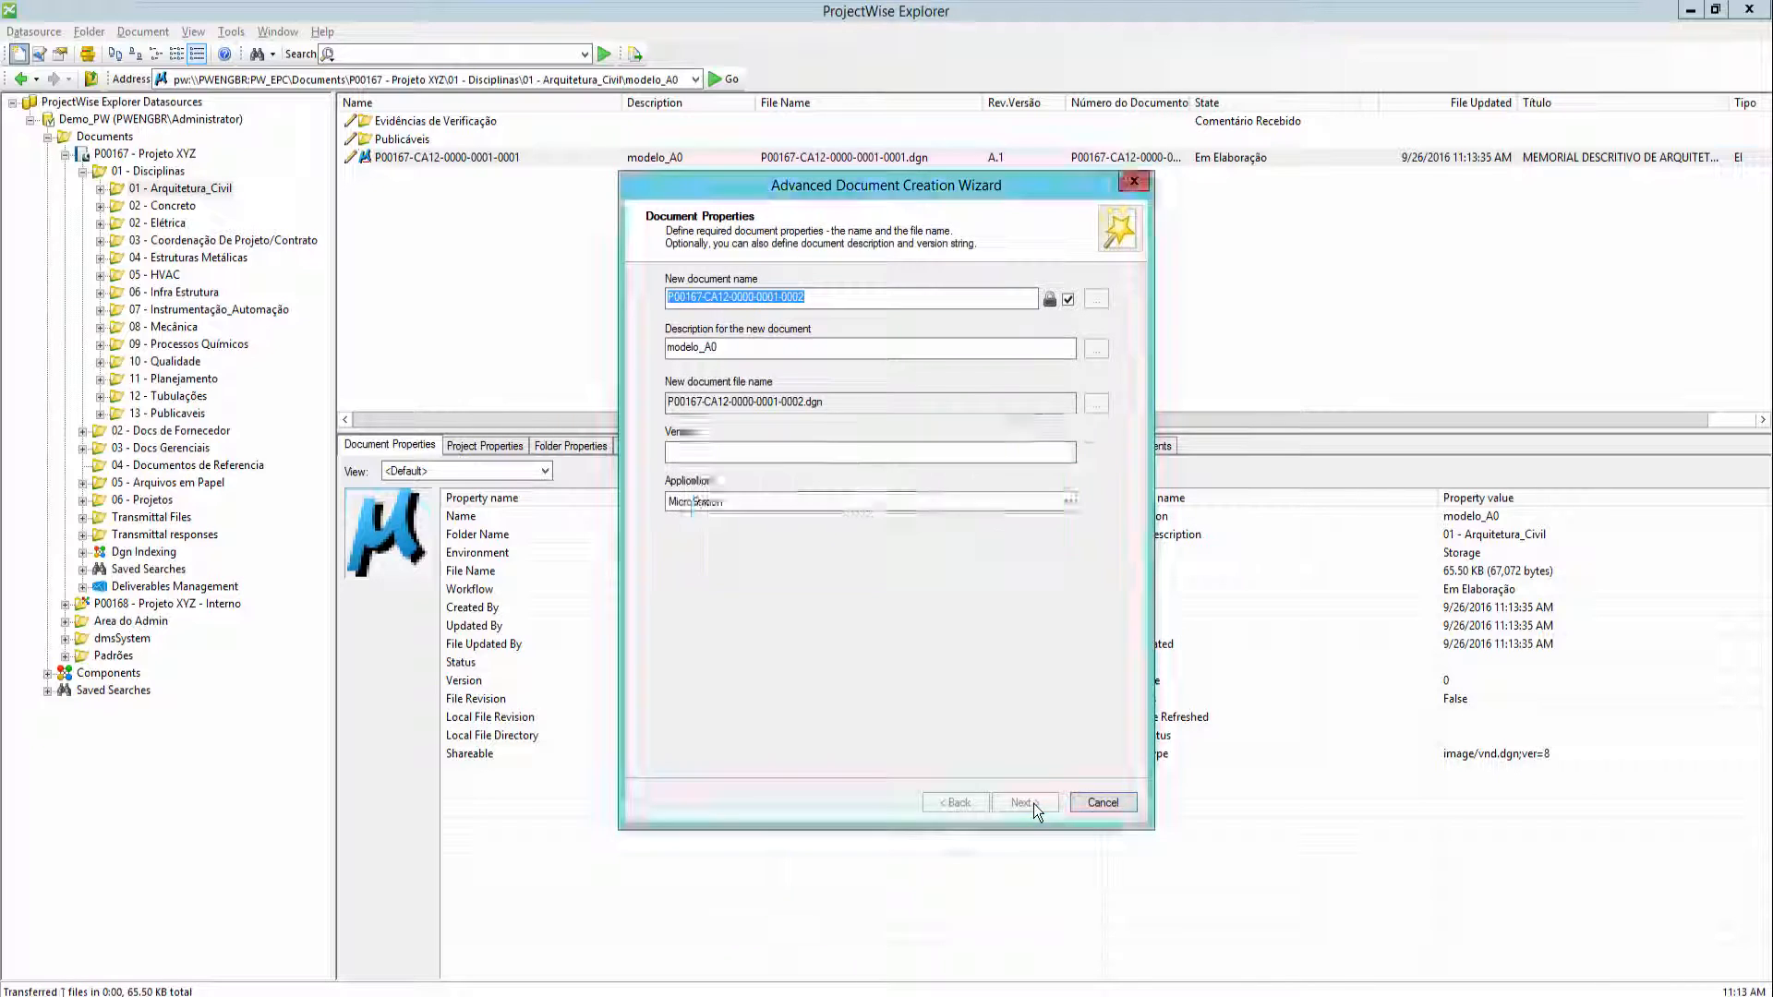
left_click(523, 176)
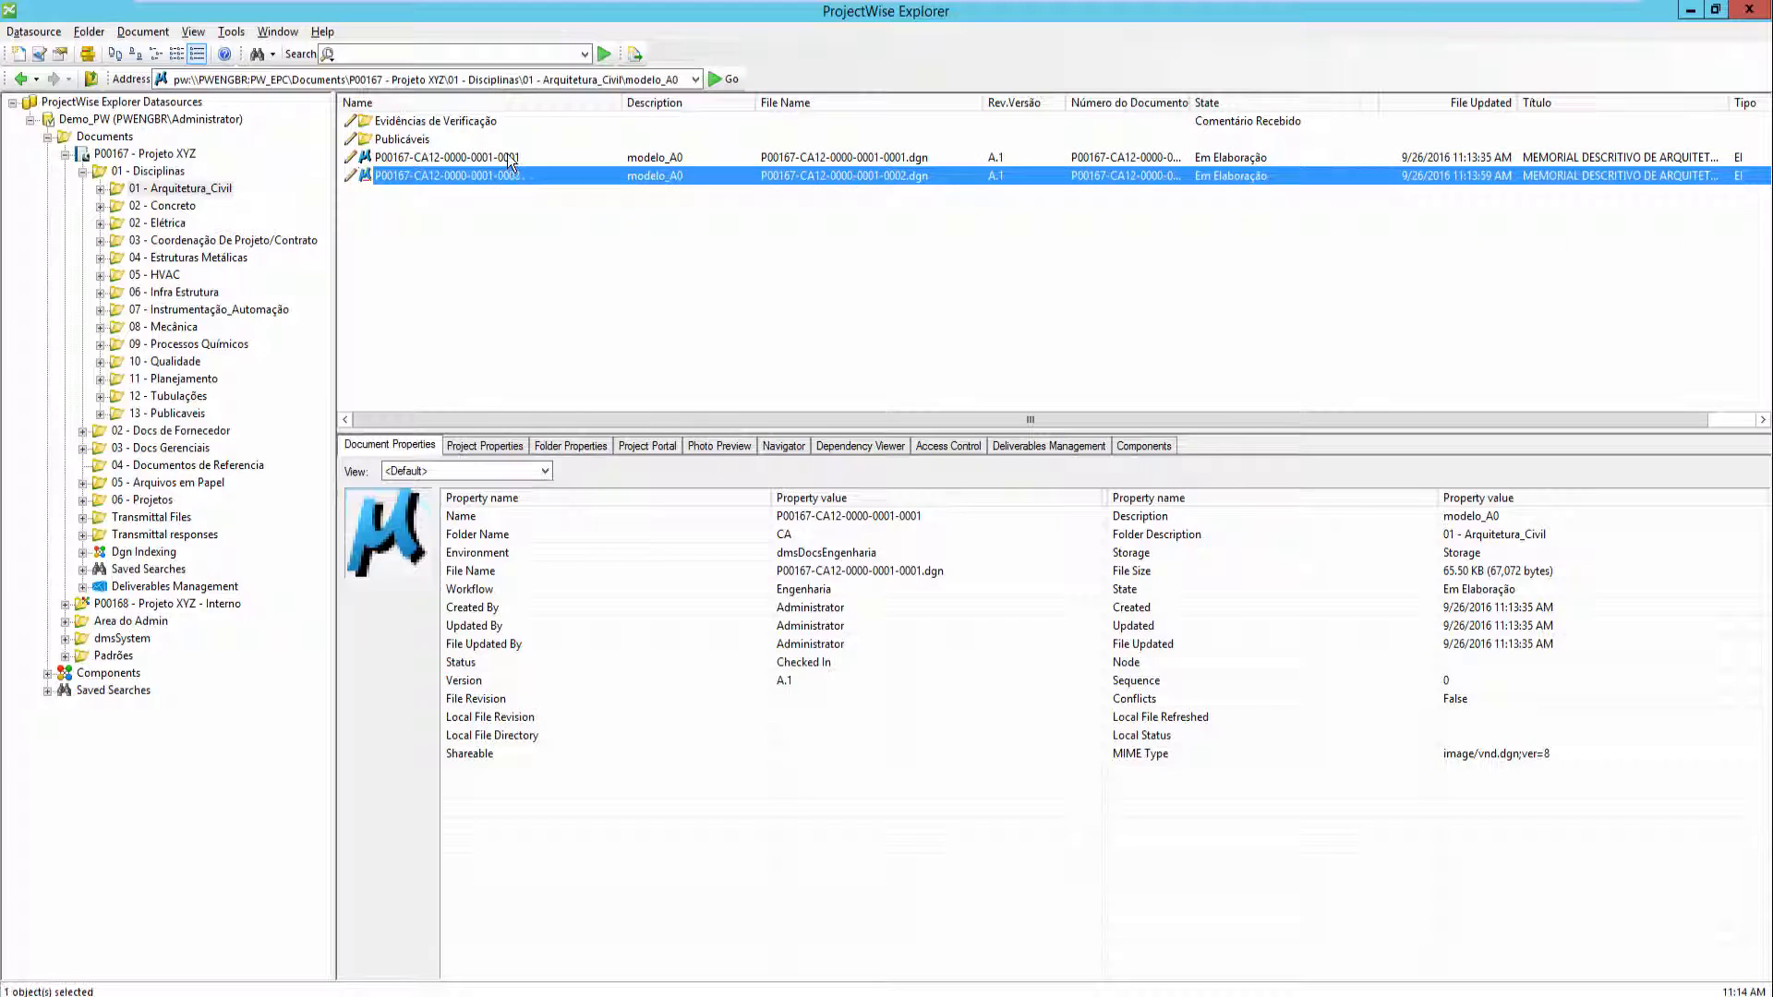
- Select both new documents and change their state with Aprovar
left_click(507, 155)
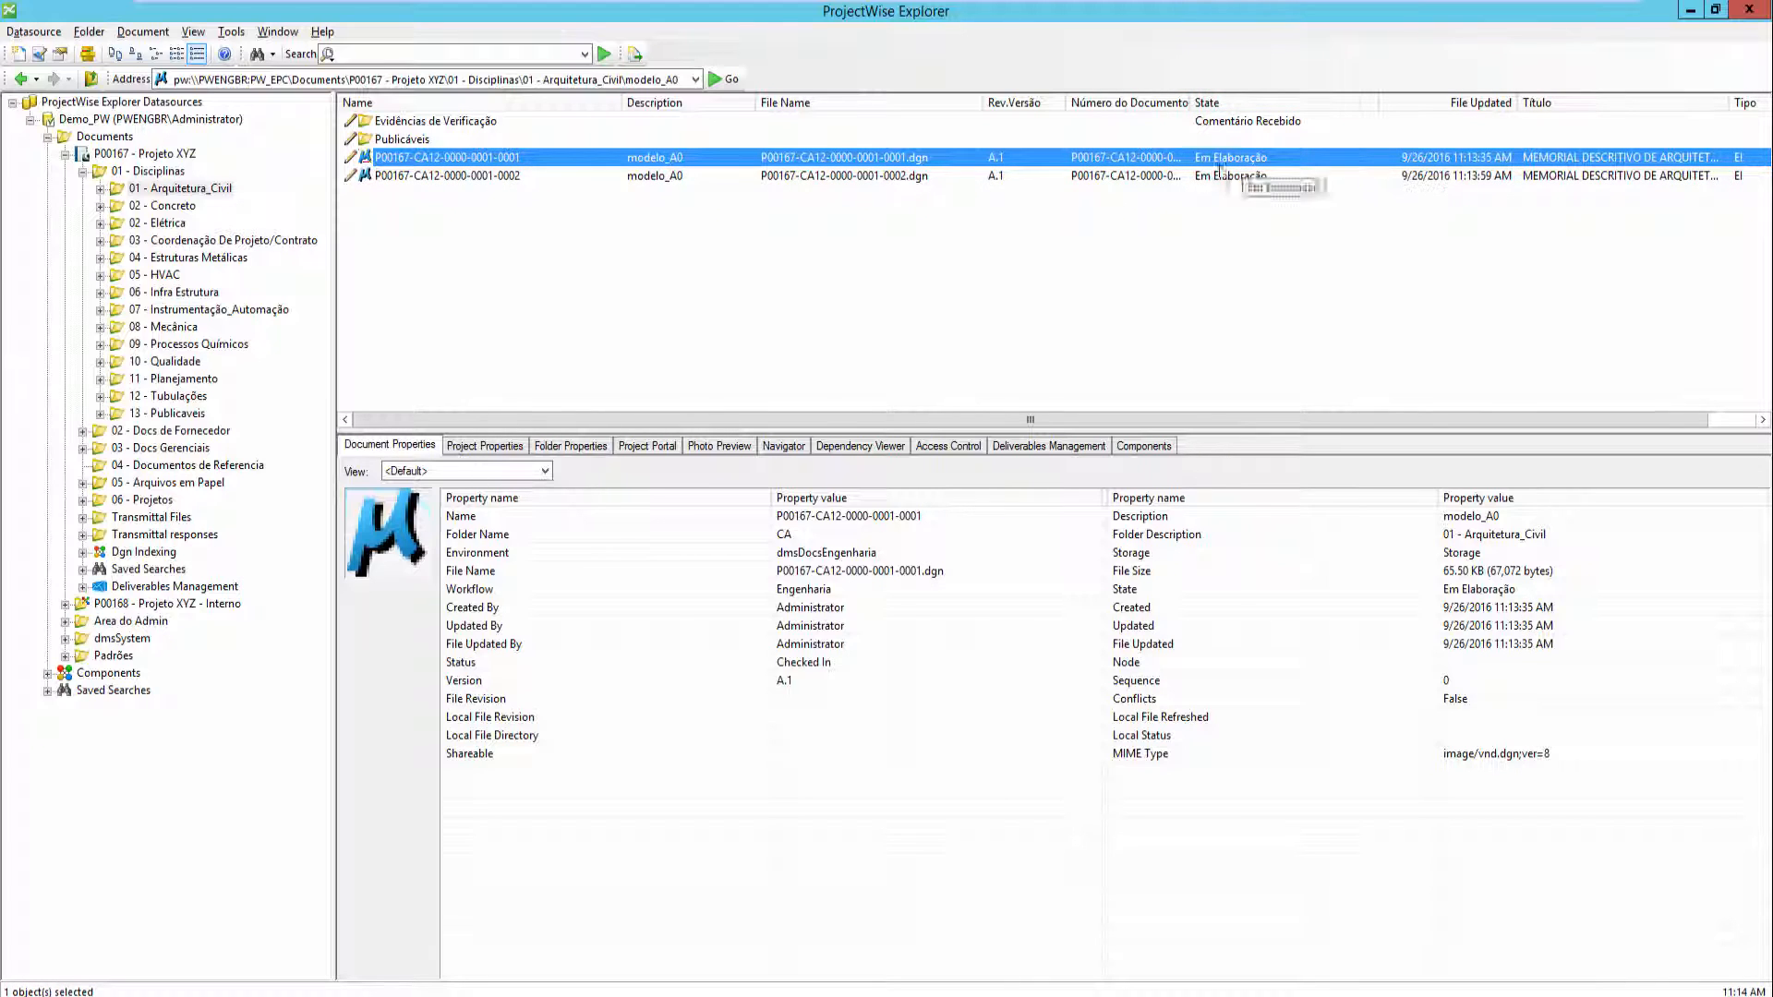
left_click(451, 177, "shift")
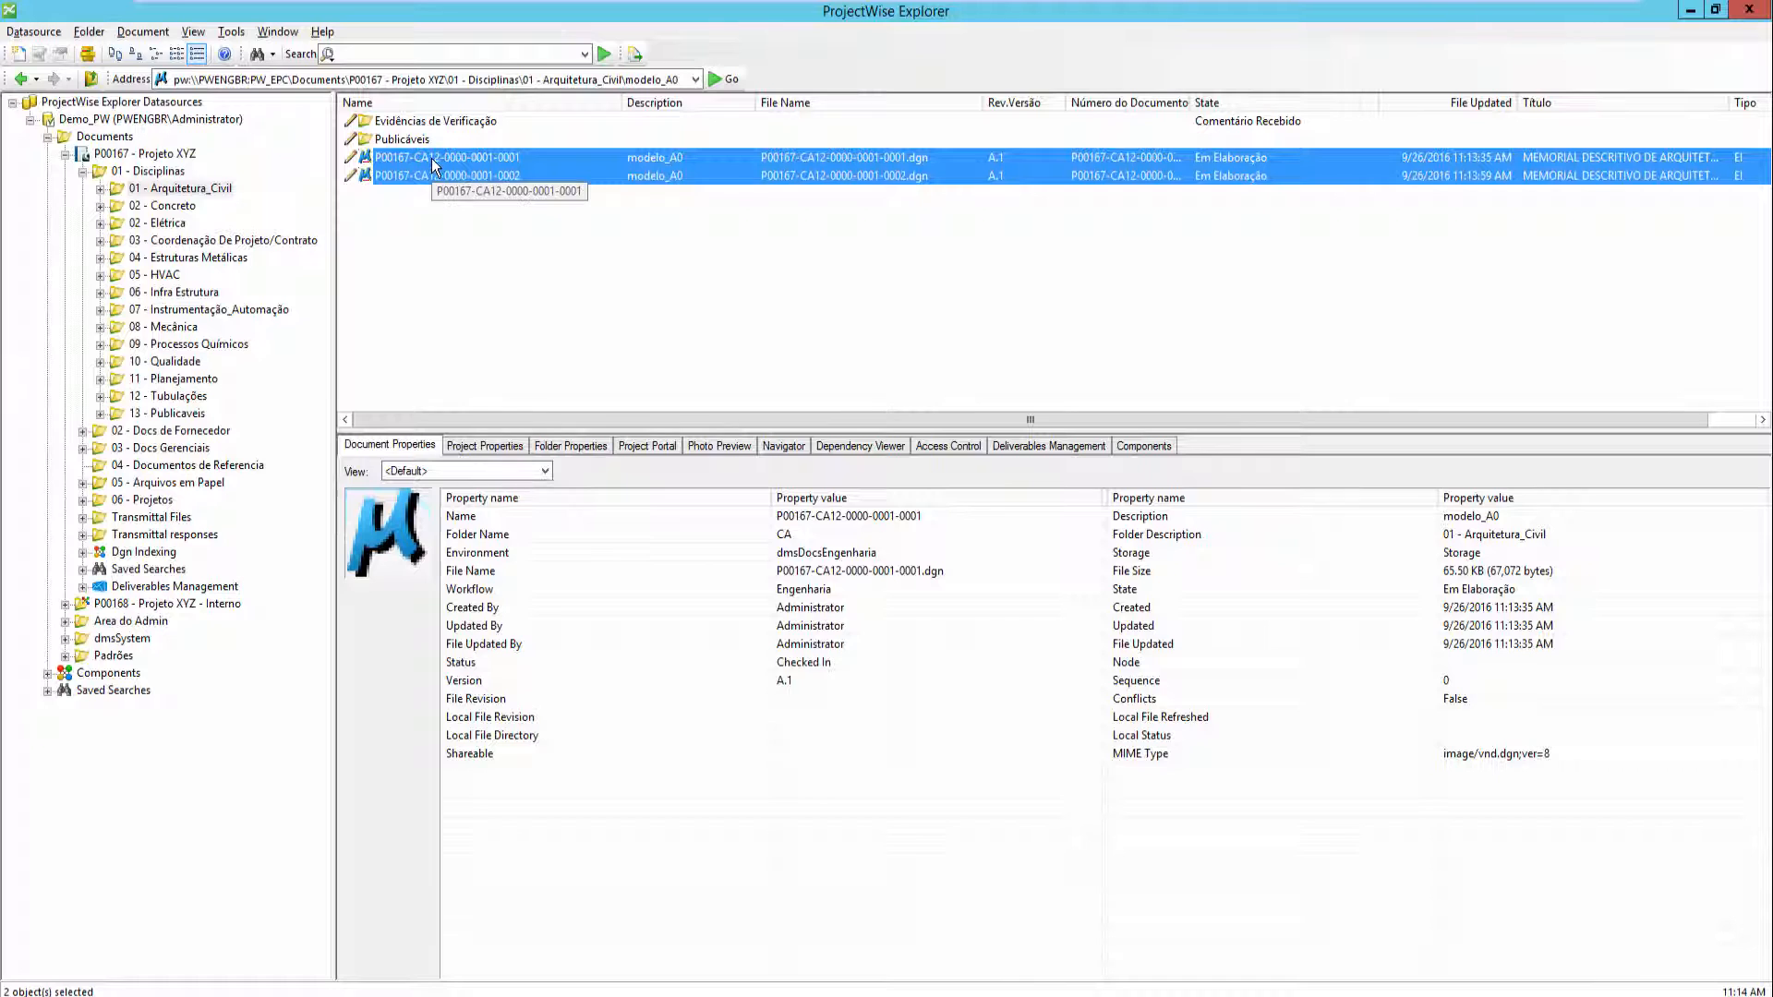
right_click(434, 166)
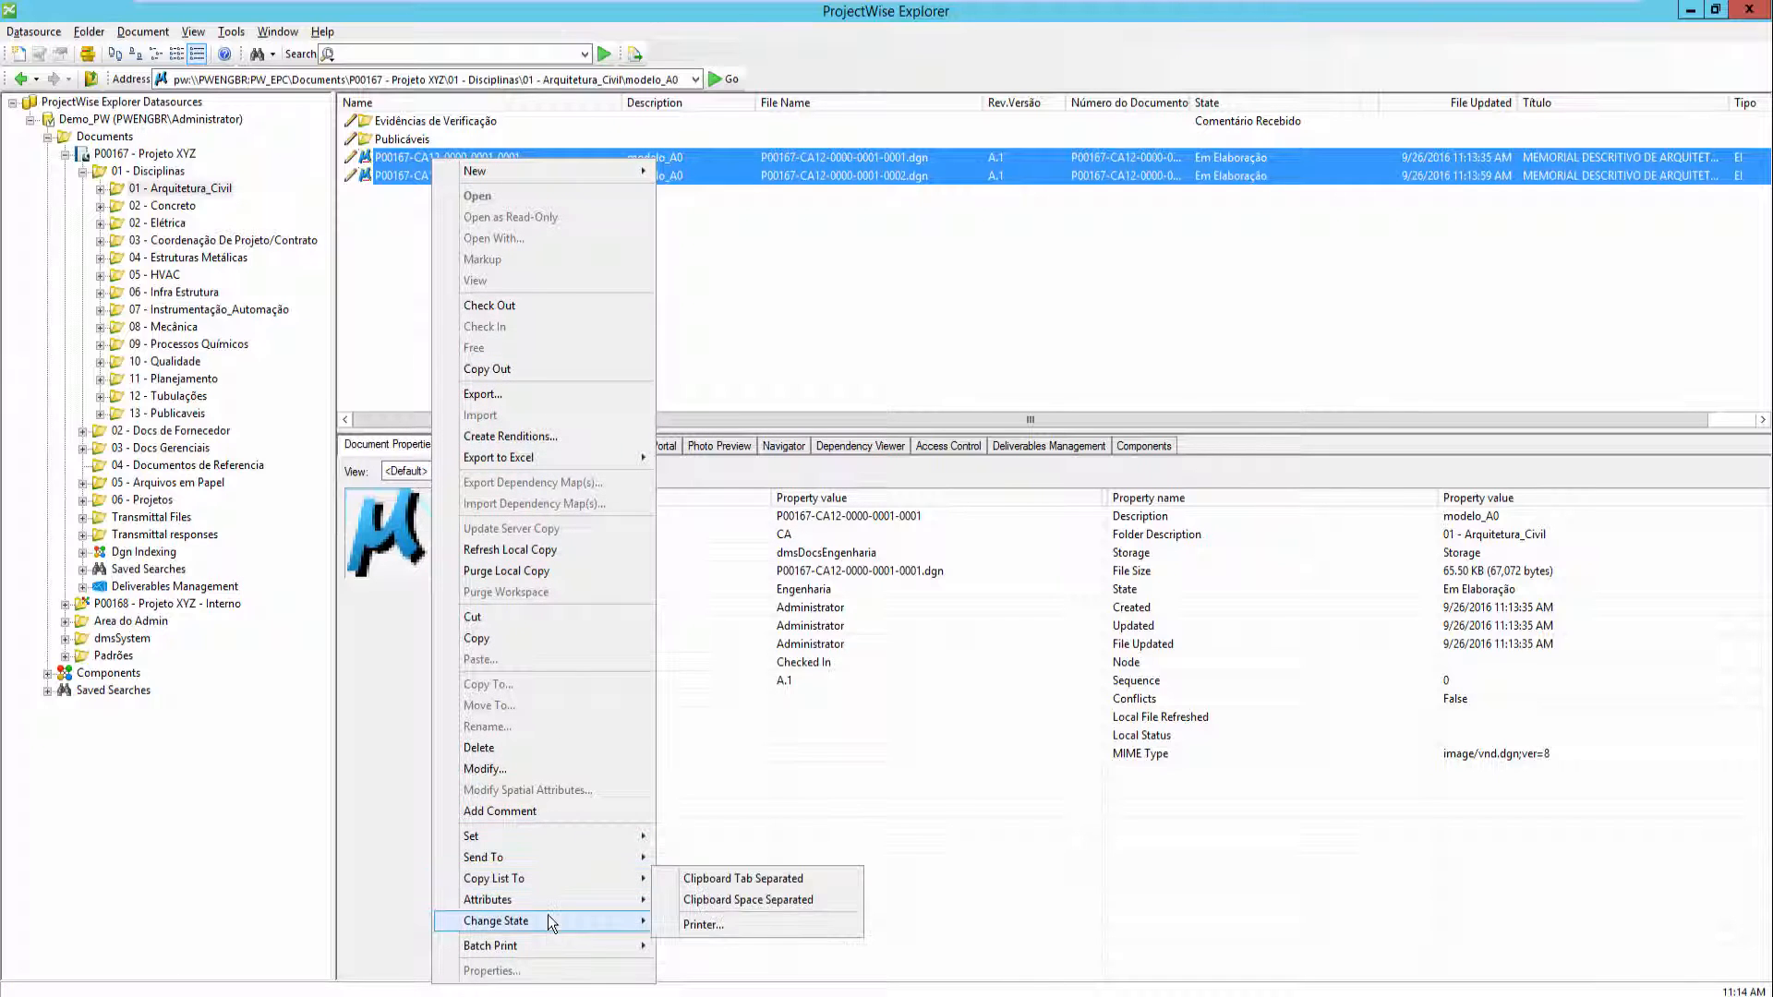
mouse_move(551, 922)
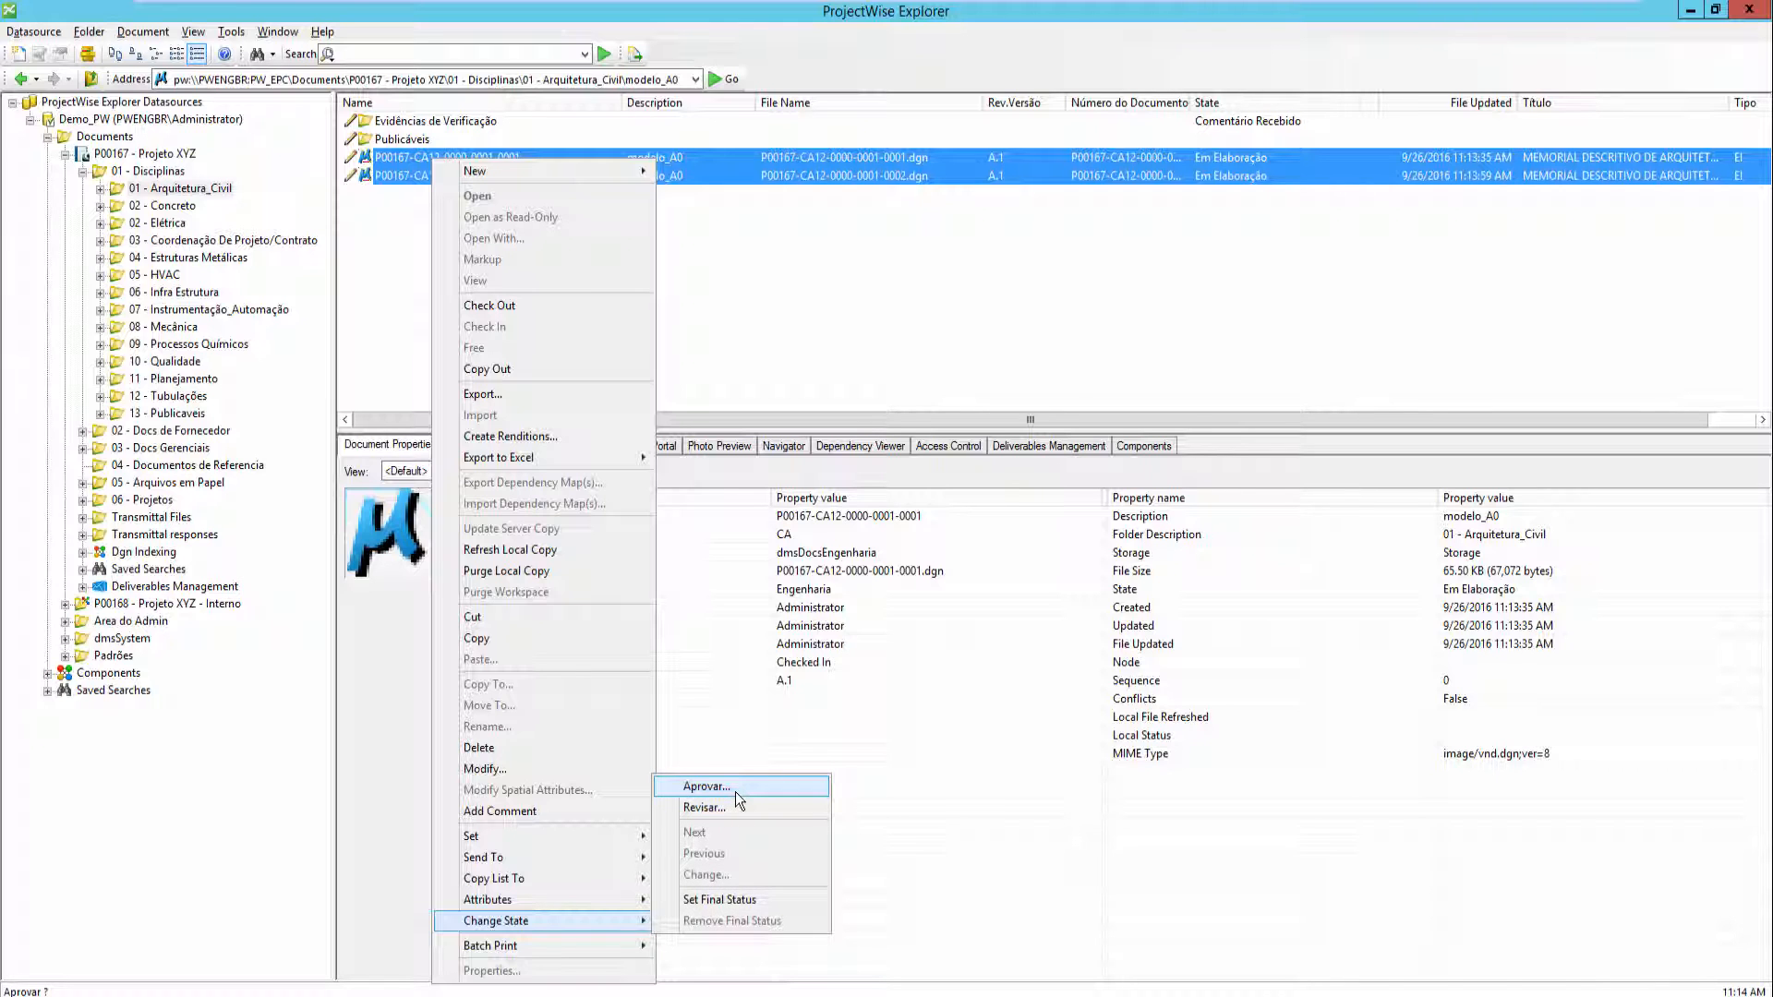
left_click(706, 787)
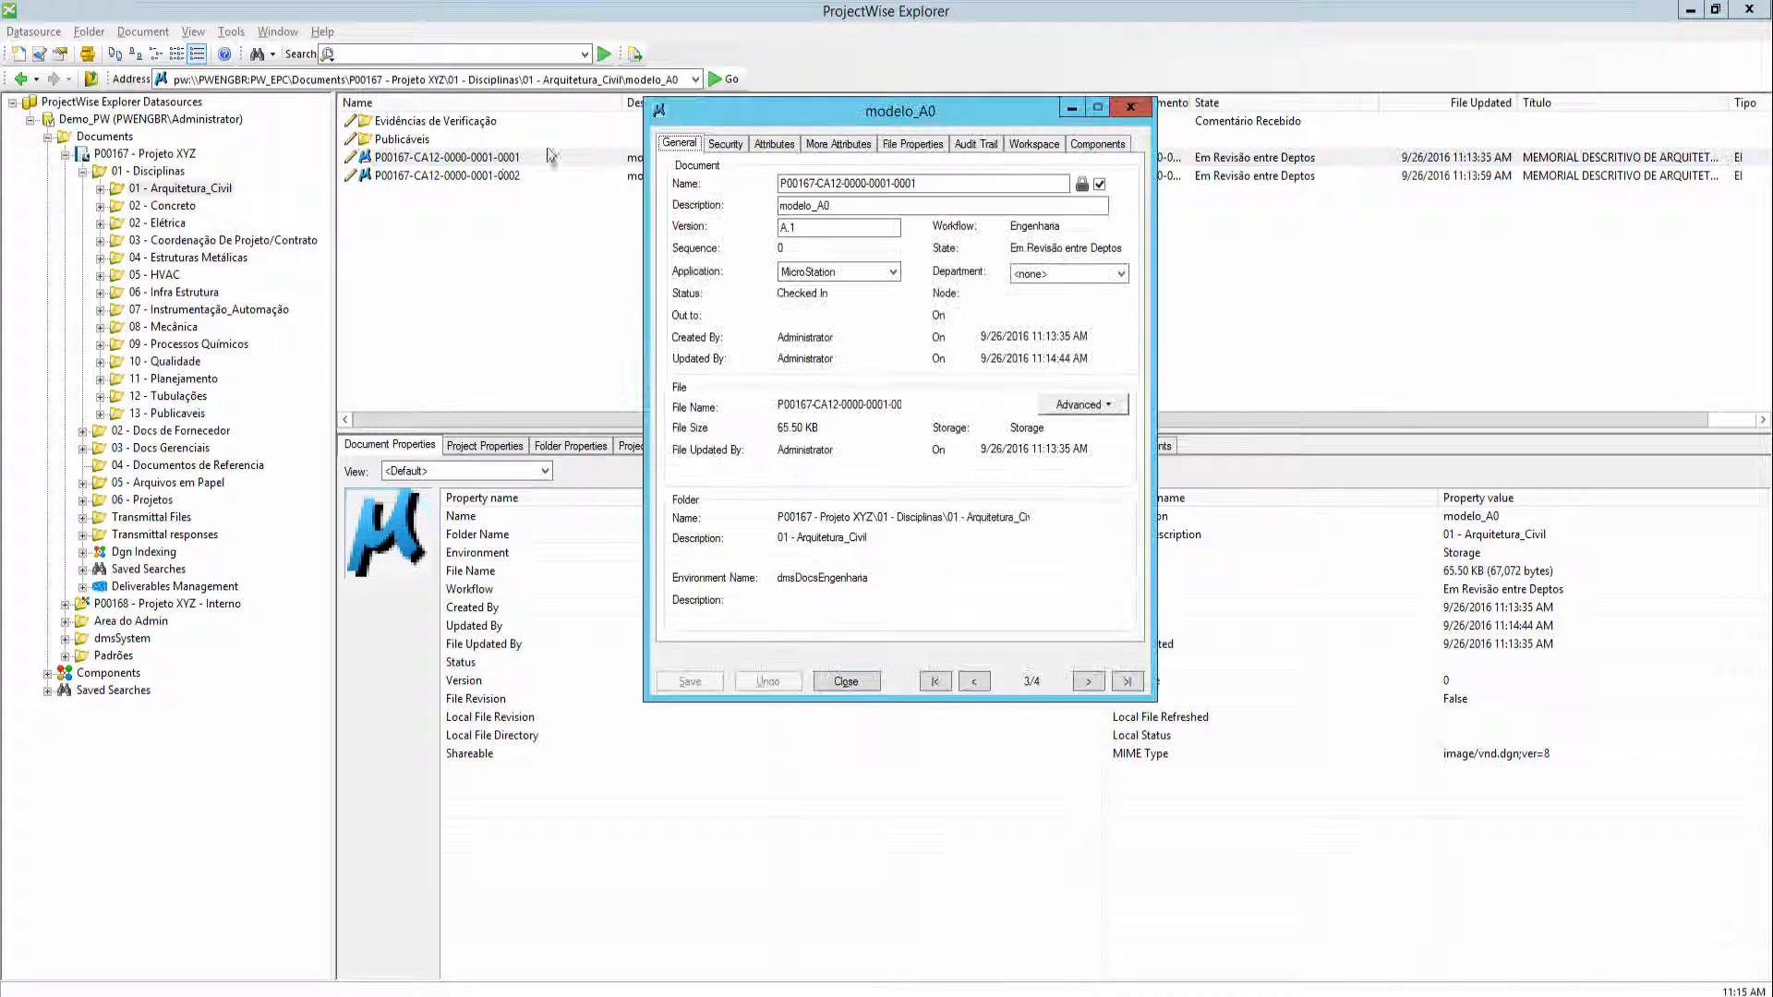
- Set Propósito Emissão to PA in the first document's attributes and save
left_click(783, 145)
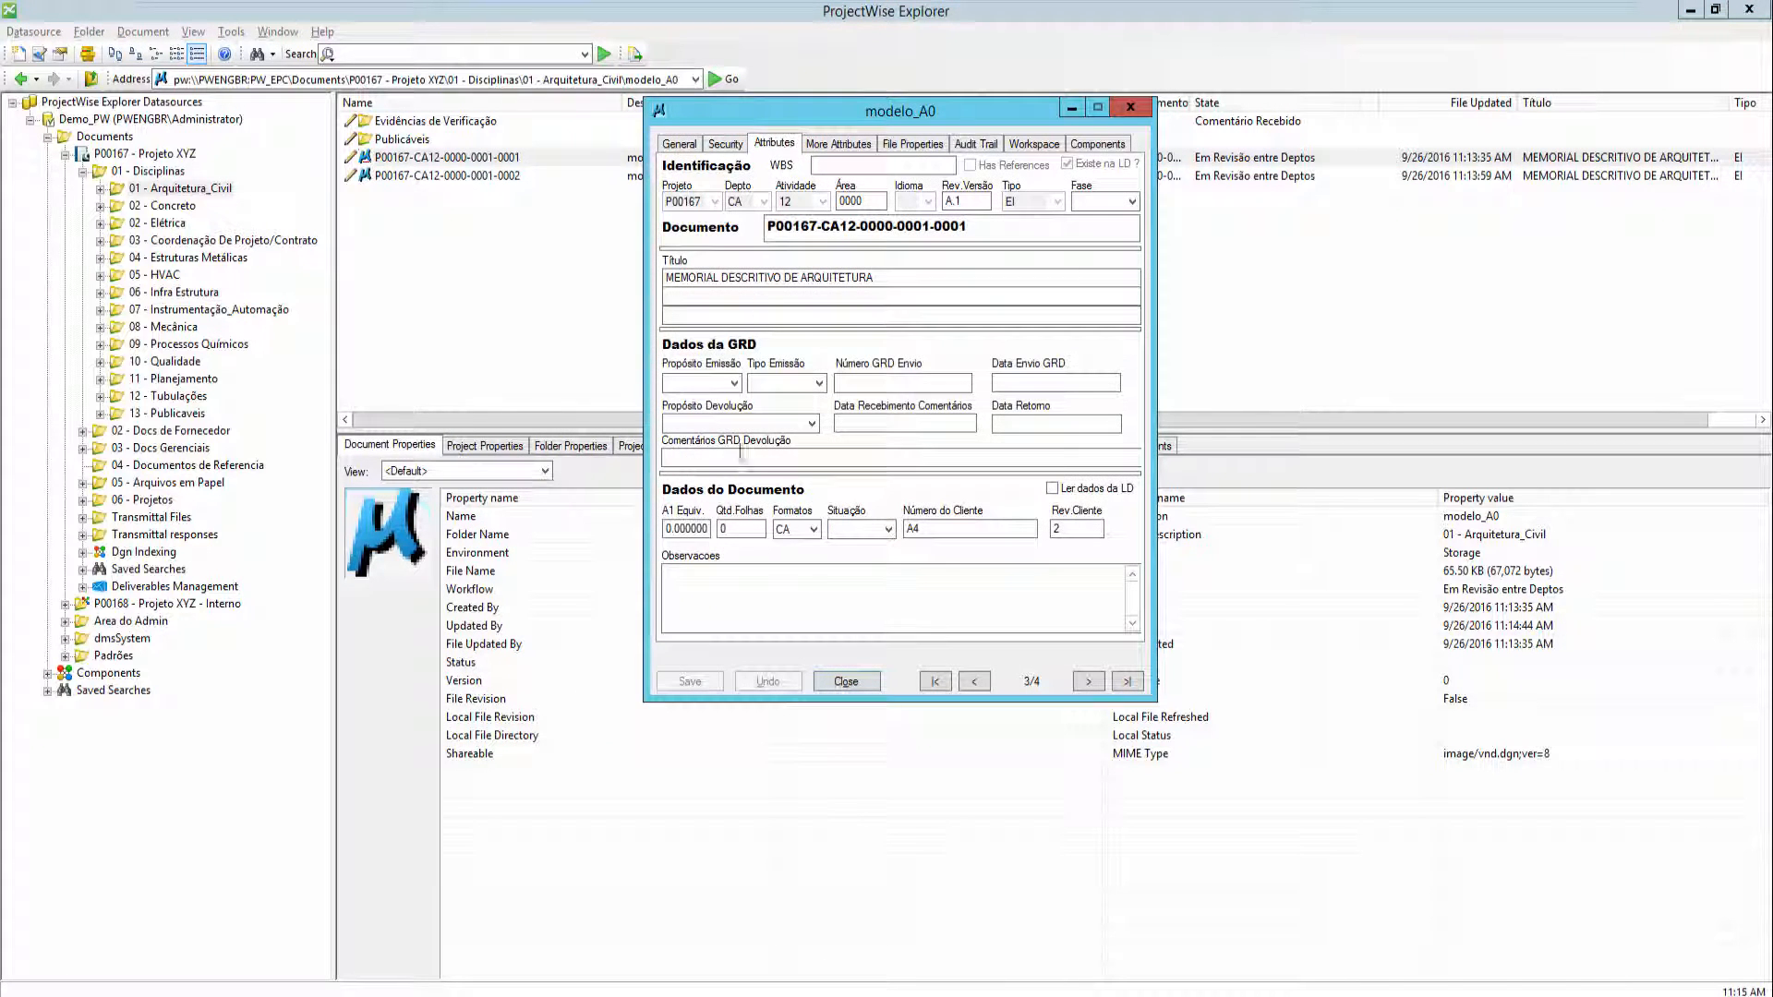
left_click(734, 382)
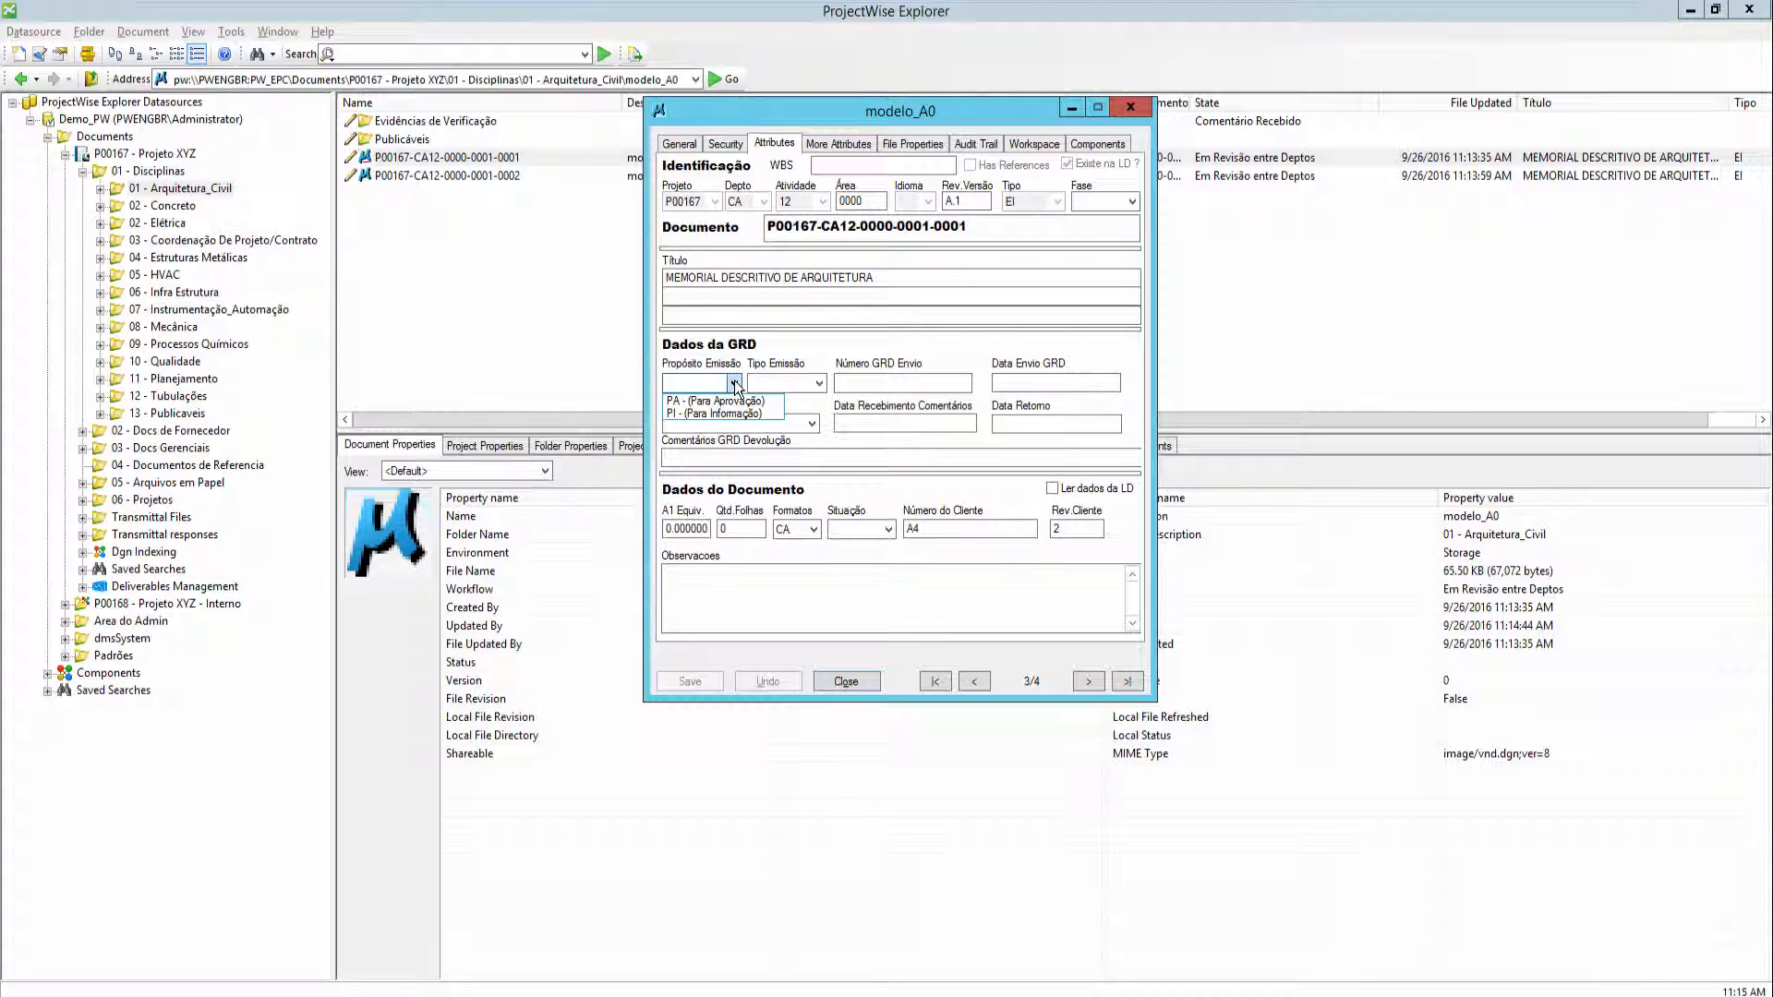
left_click(742, 403)
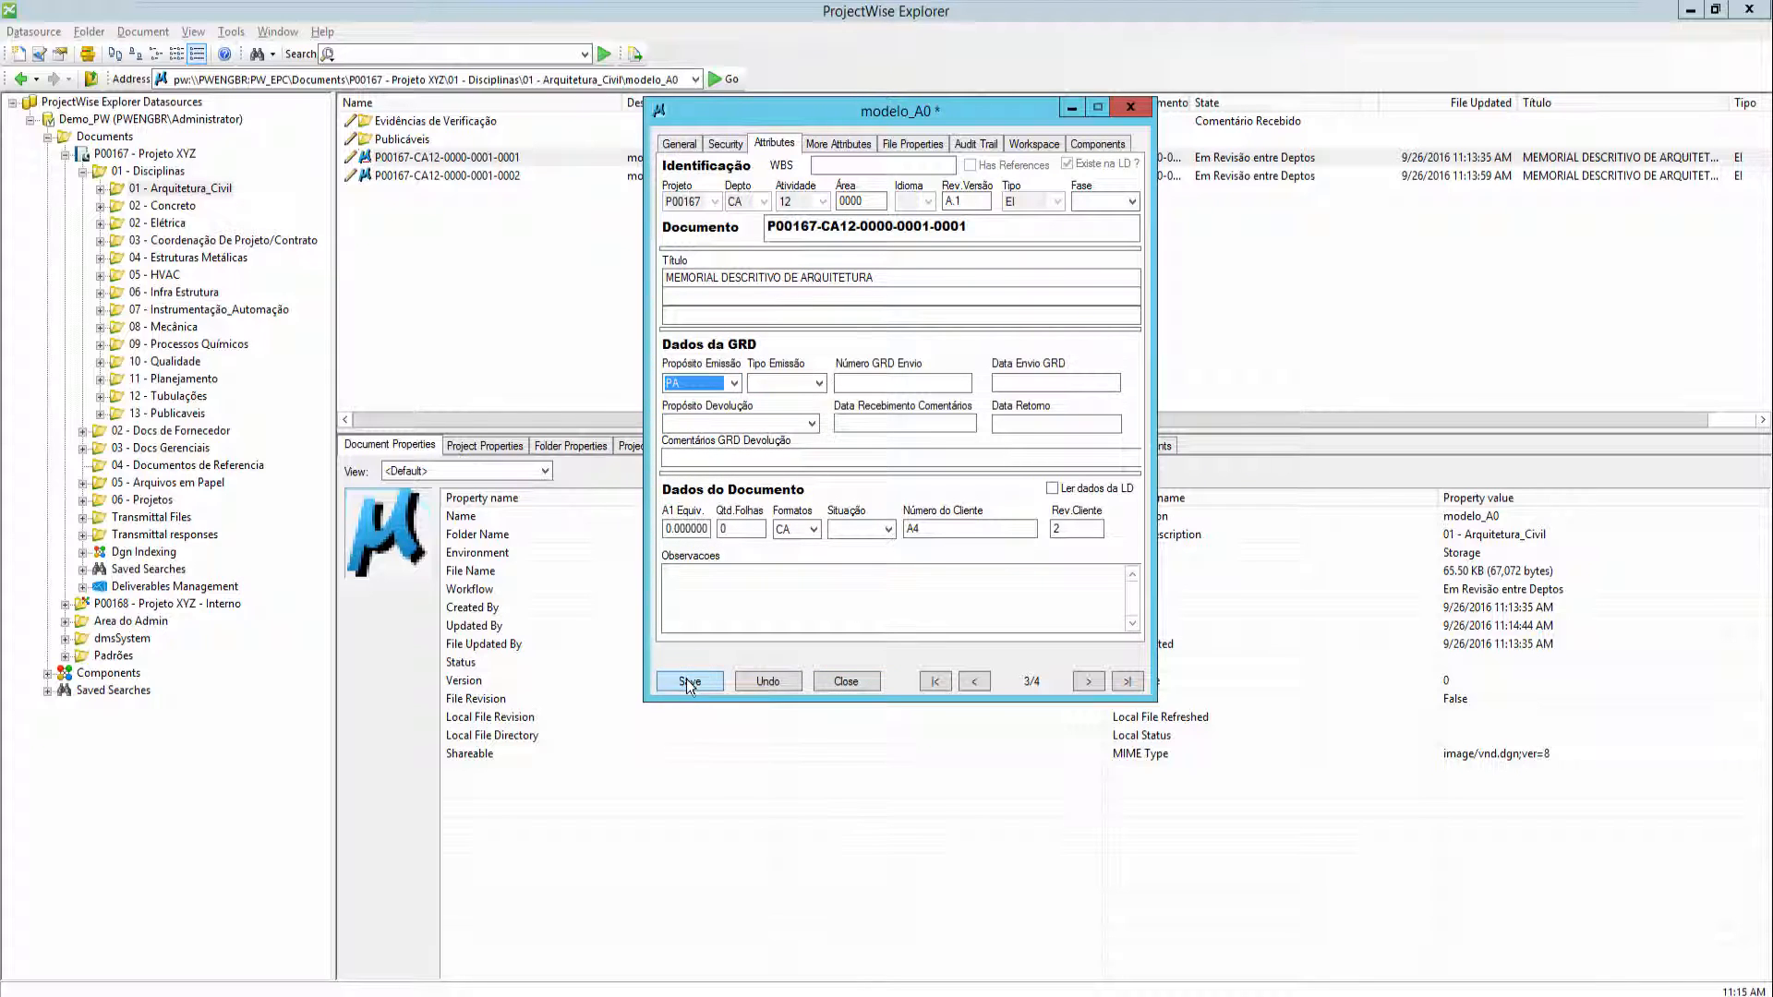
left_click(694, 681)
left_click(462, 176)
left_click(734, 382)
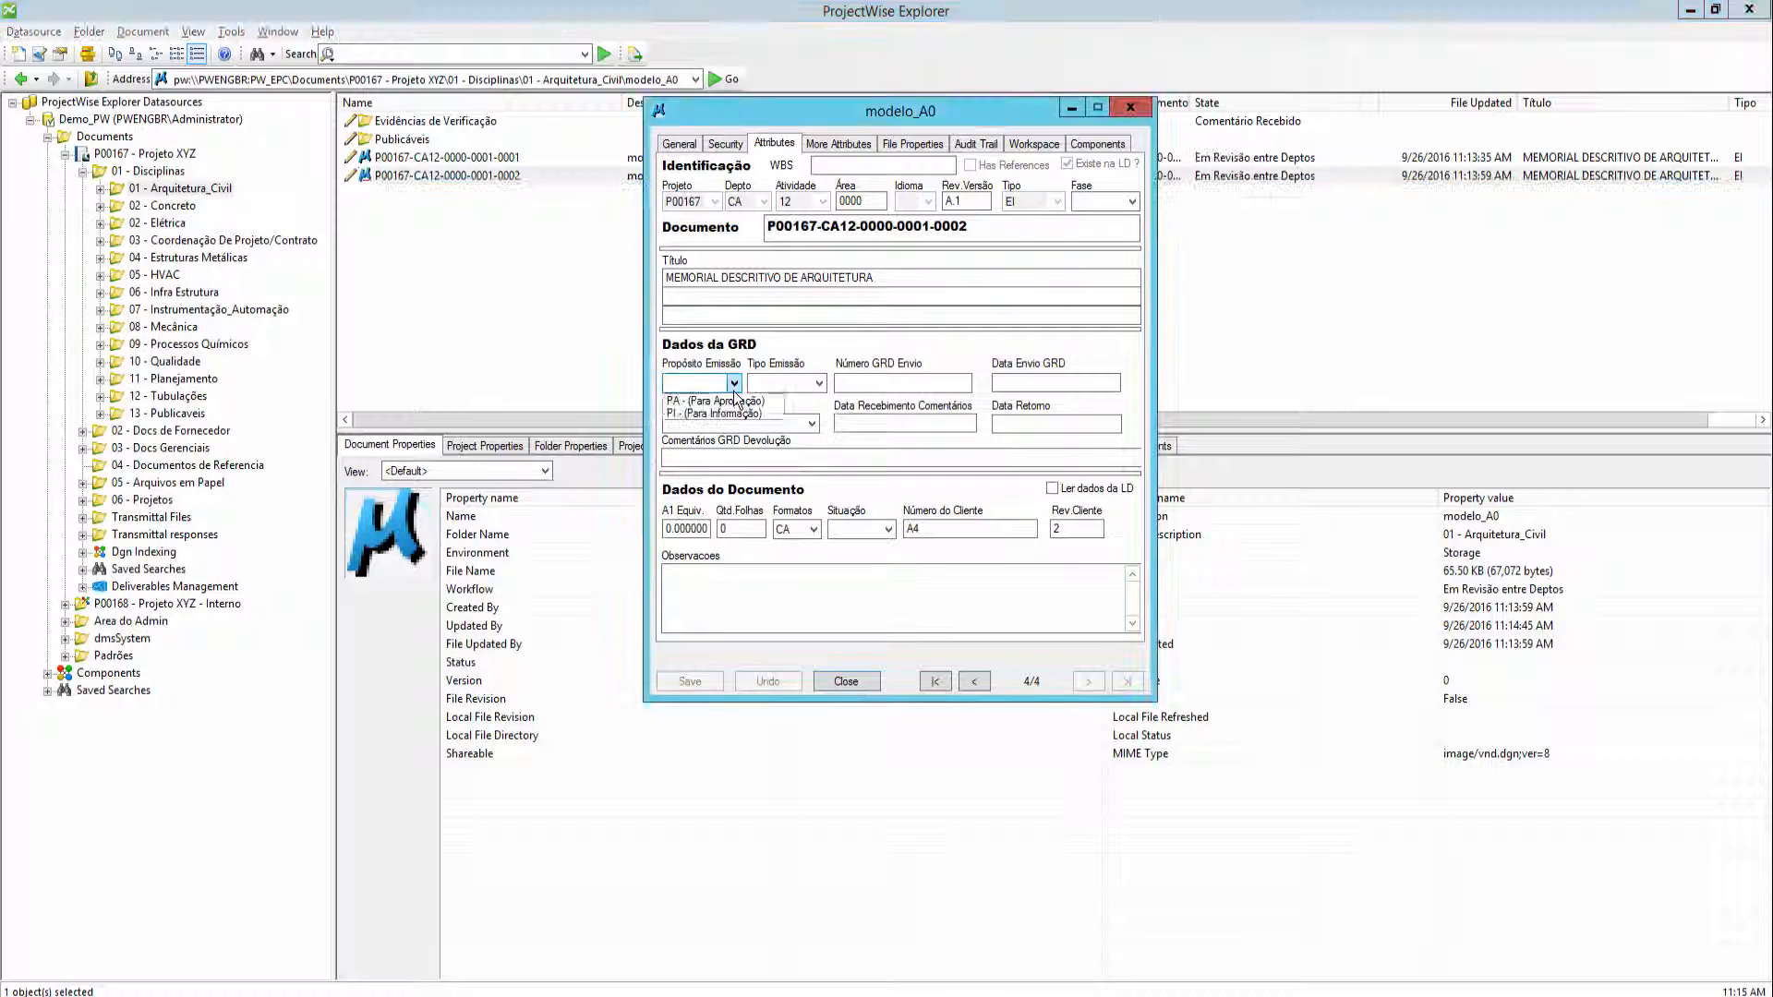
left_click(723, 403)
left_click(688, 682)
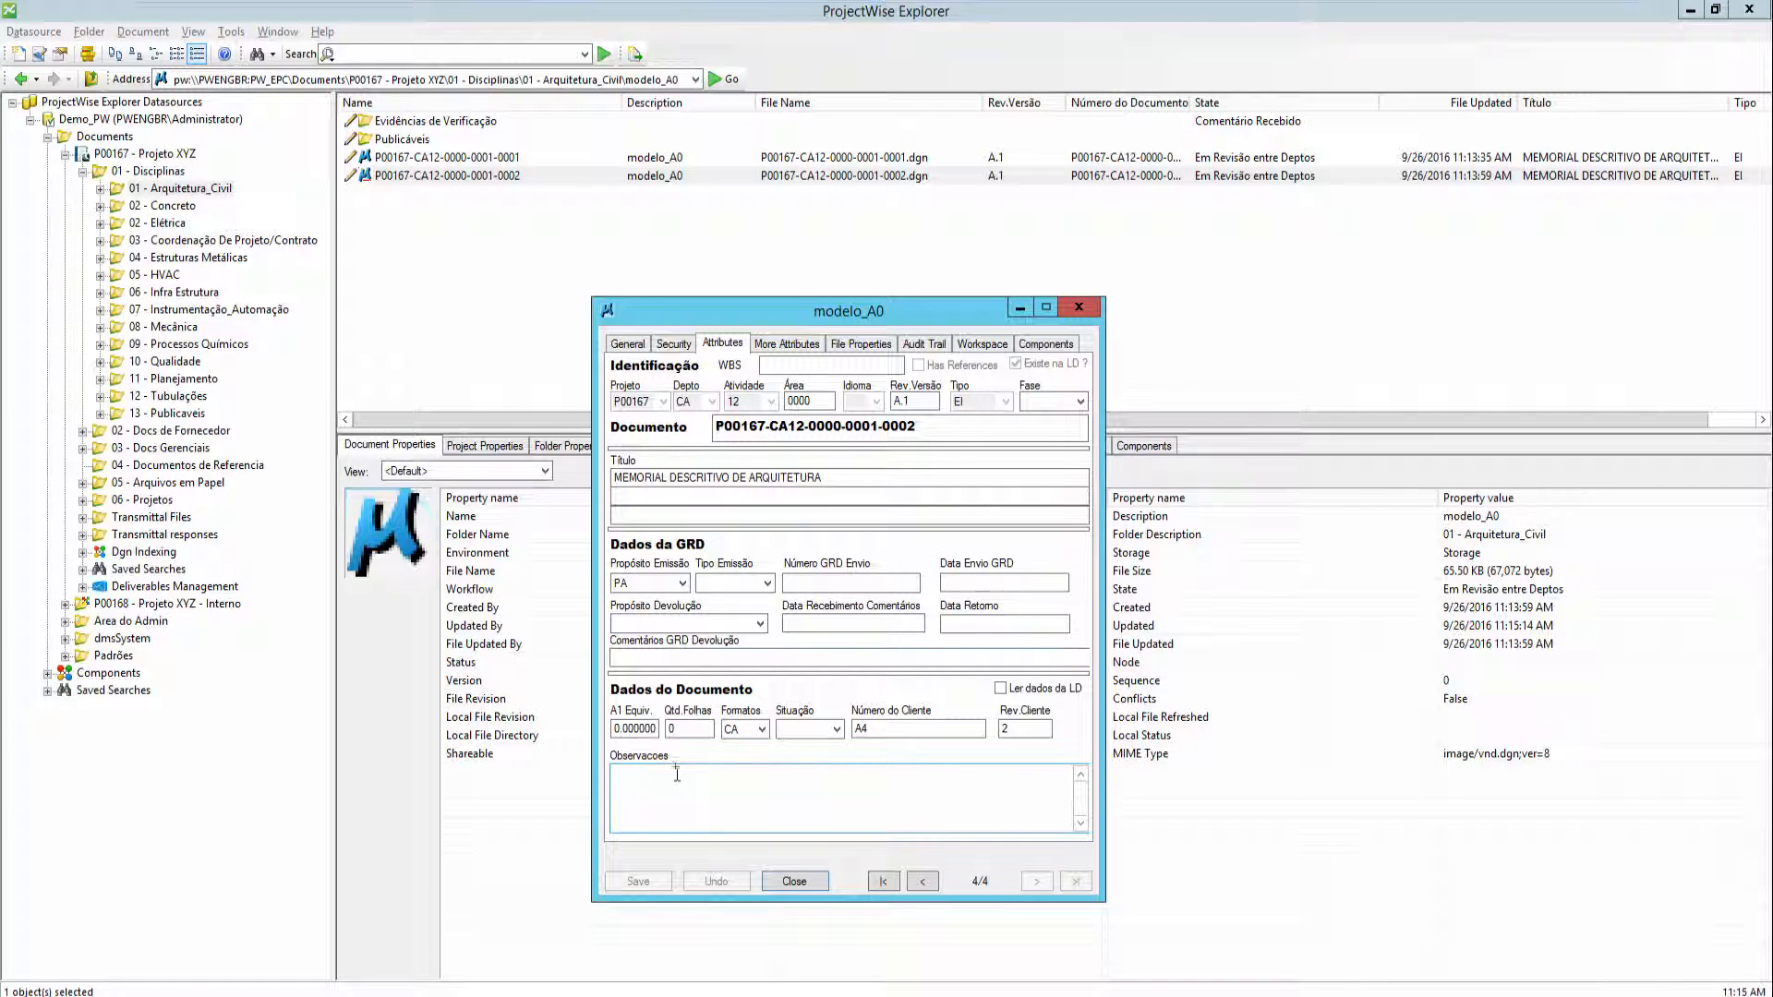
left_click(793, 882)
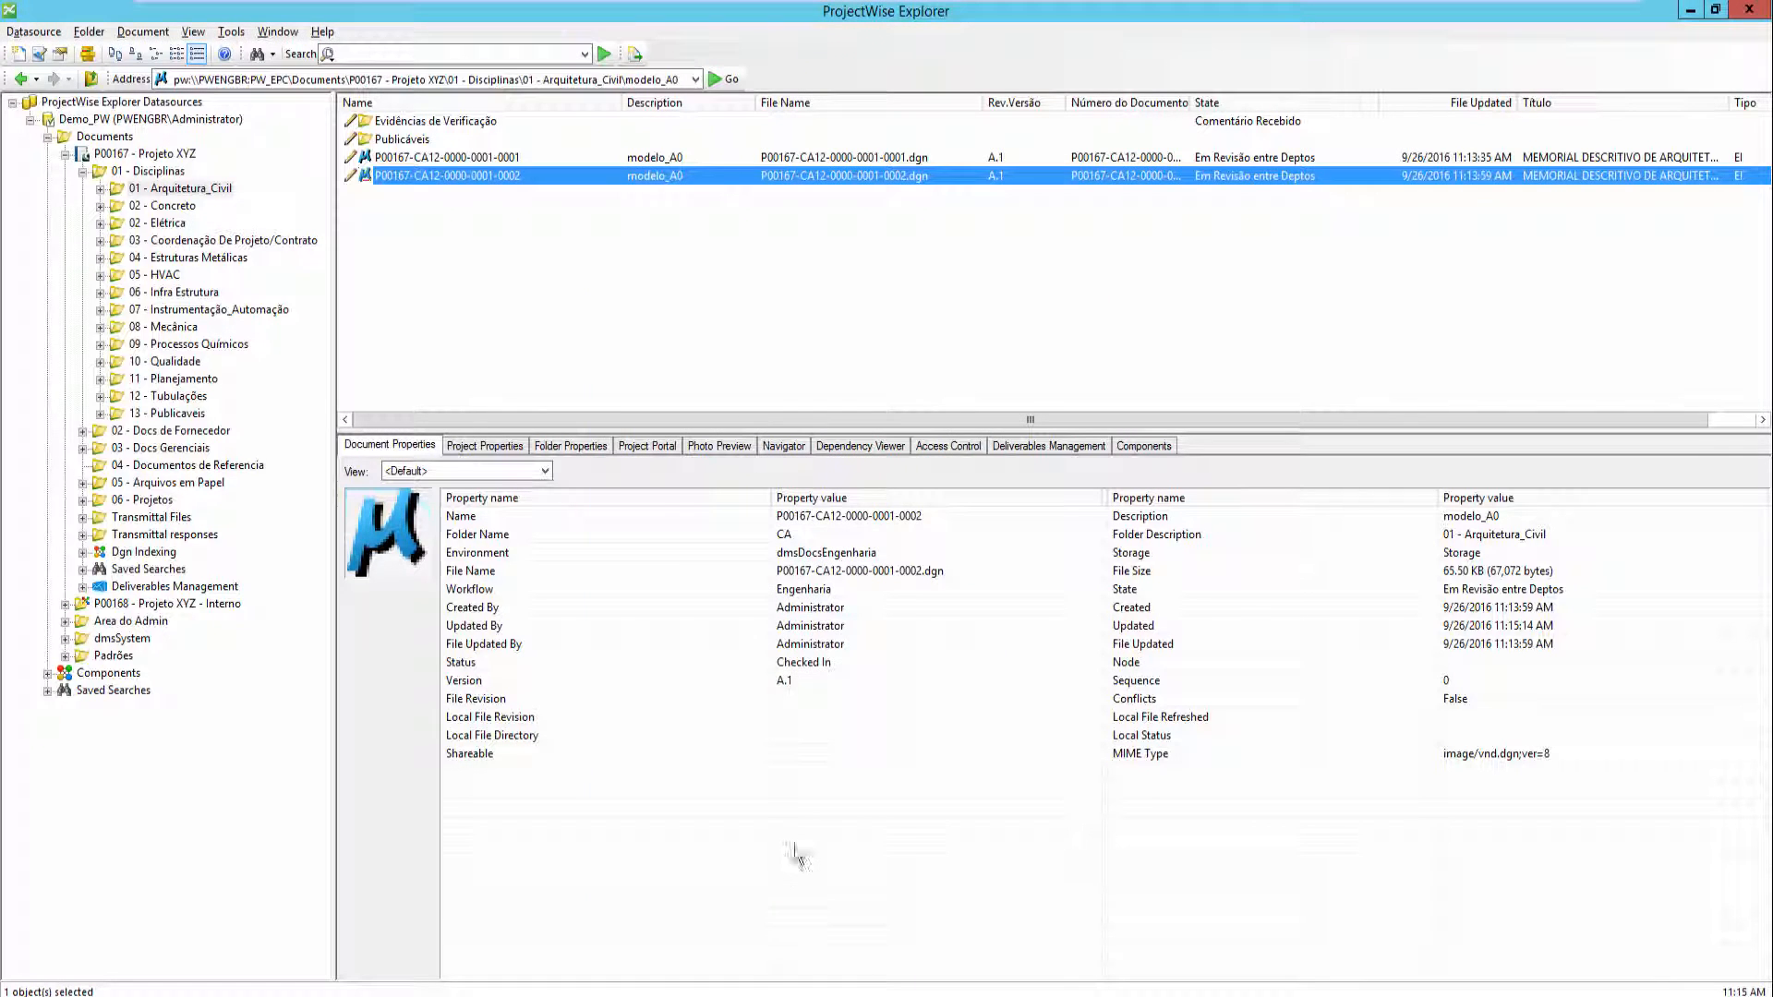
- Select both documents and advance their state again with Aprovar
left_click(403, 163, "ctrl")
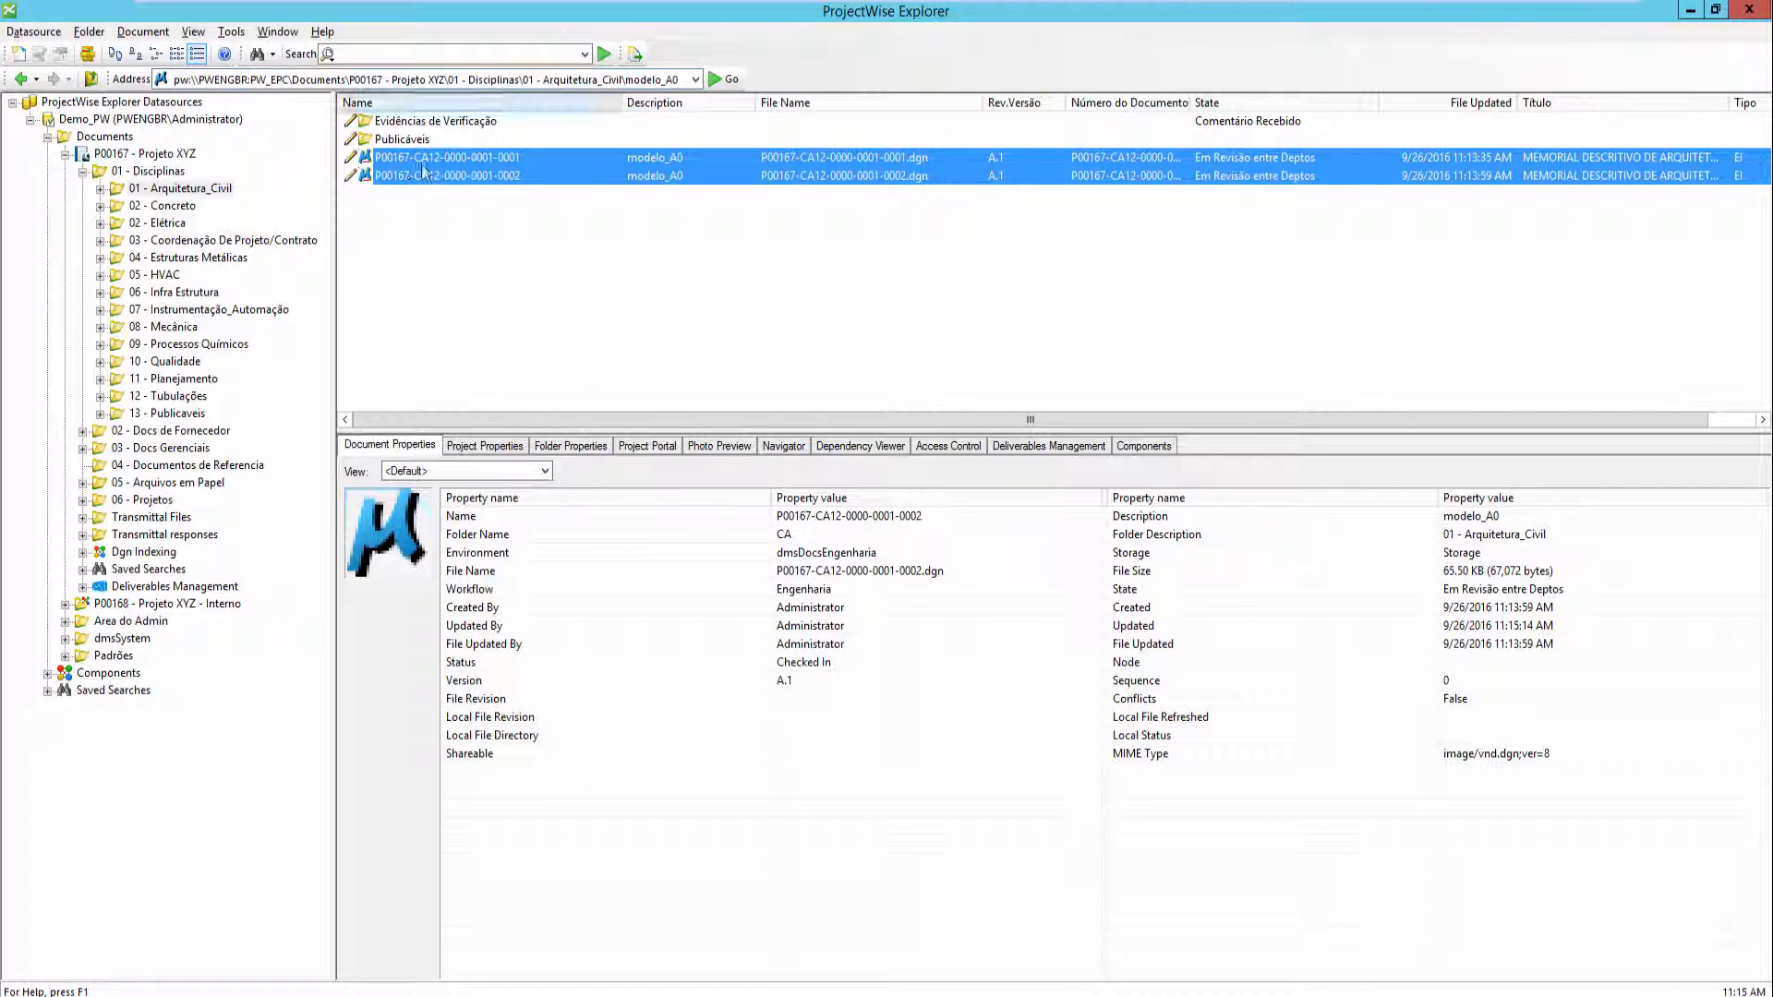
right_click(422, 159)
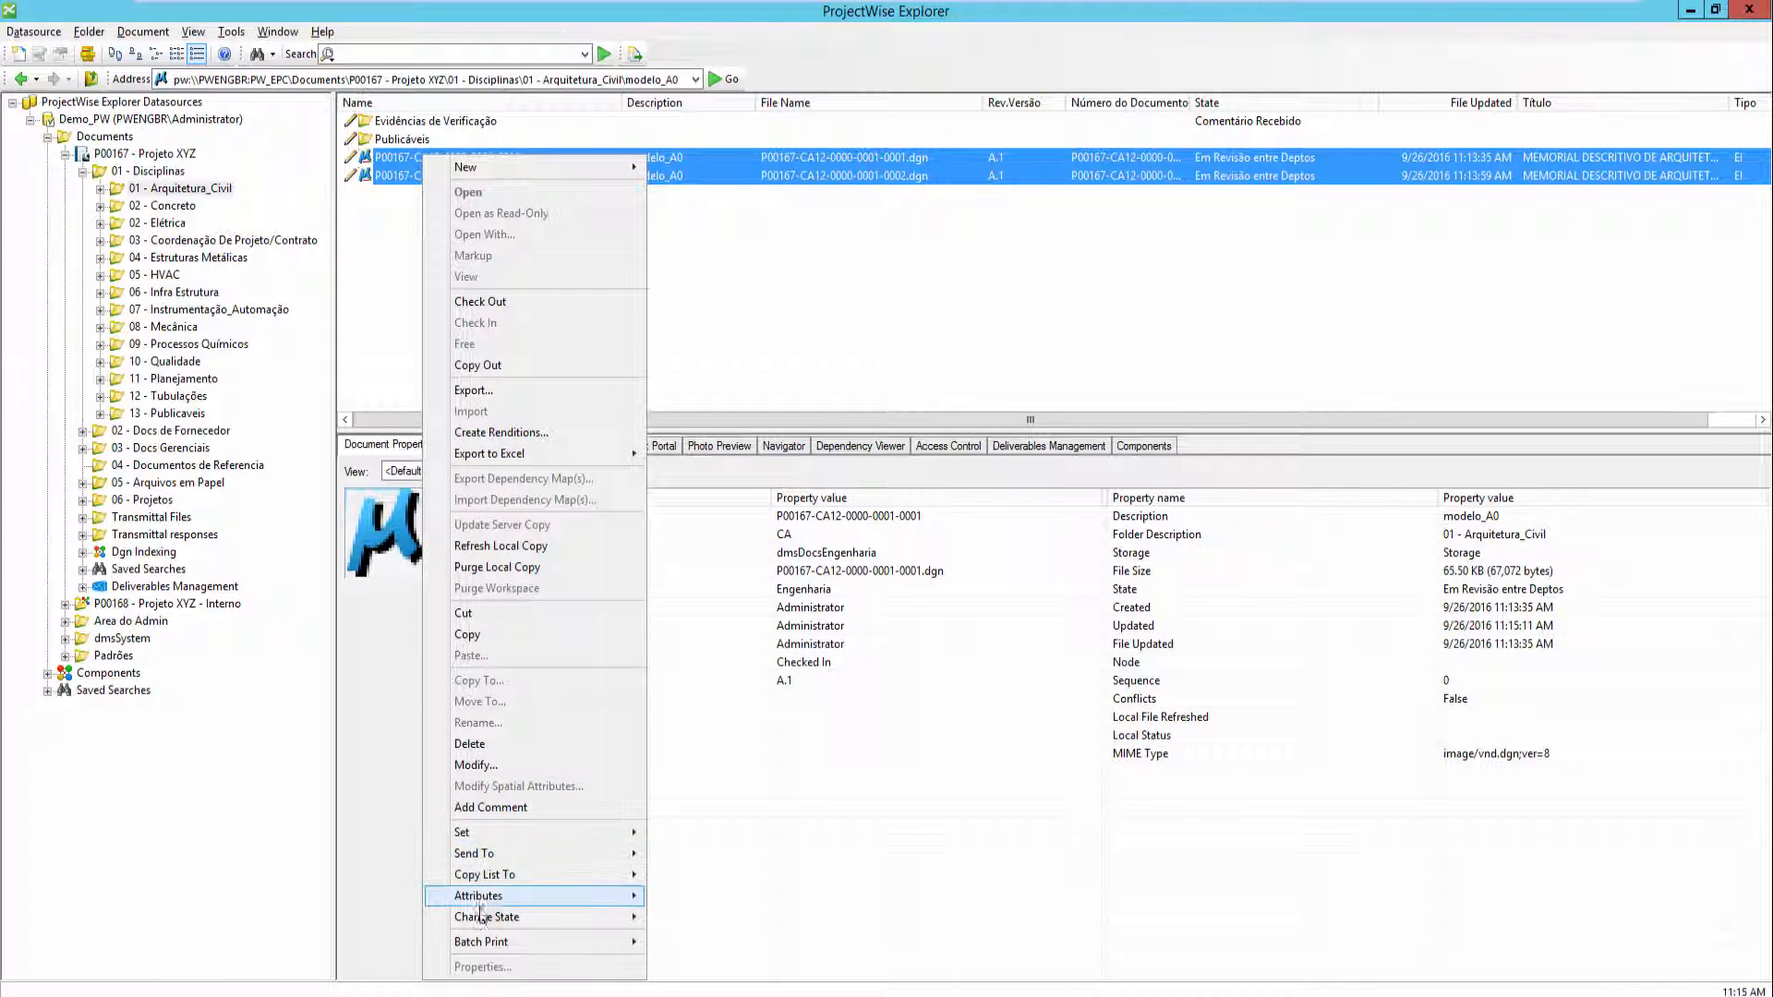
mouse_move(628, 917)
left_click(699, 792)
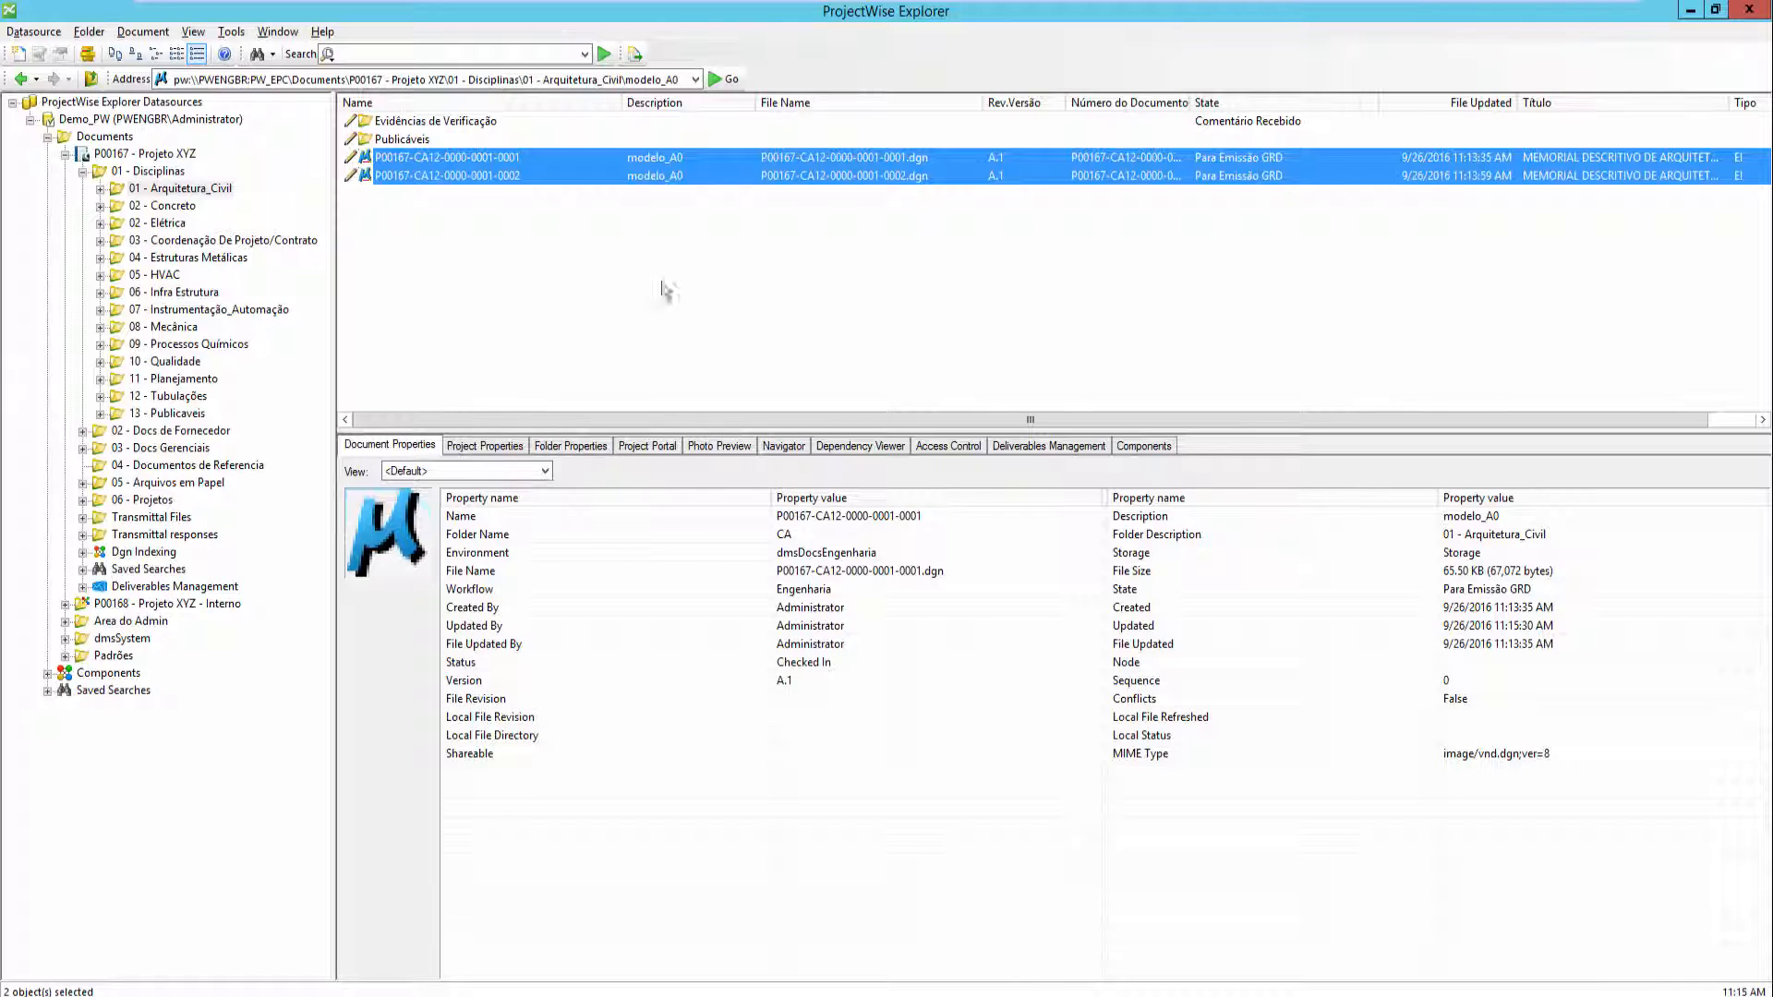
- Create a new Deliverables Management transmittal from both selected documents
right_click(440, 157)
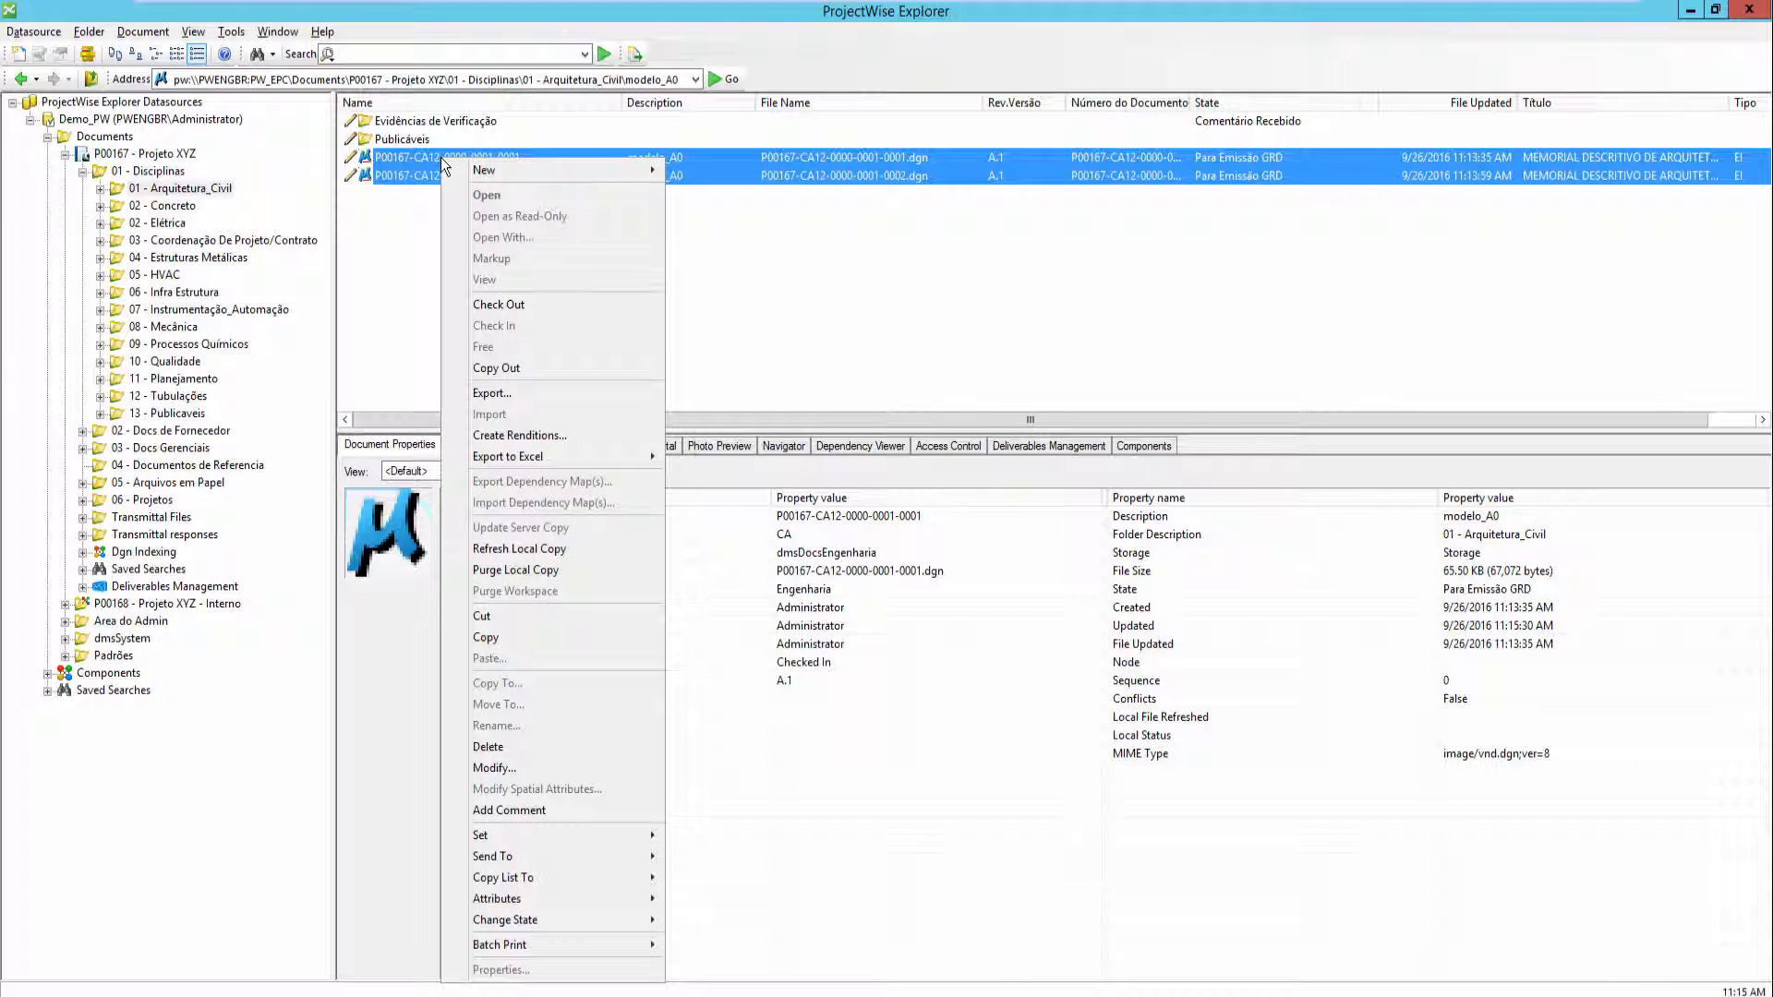
mouse_move(537, 856)
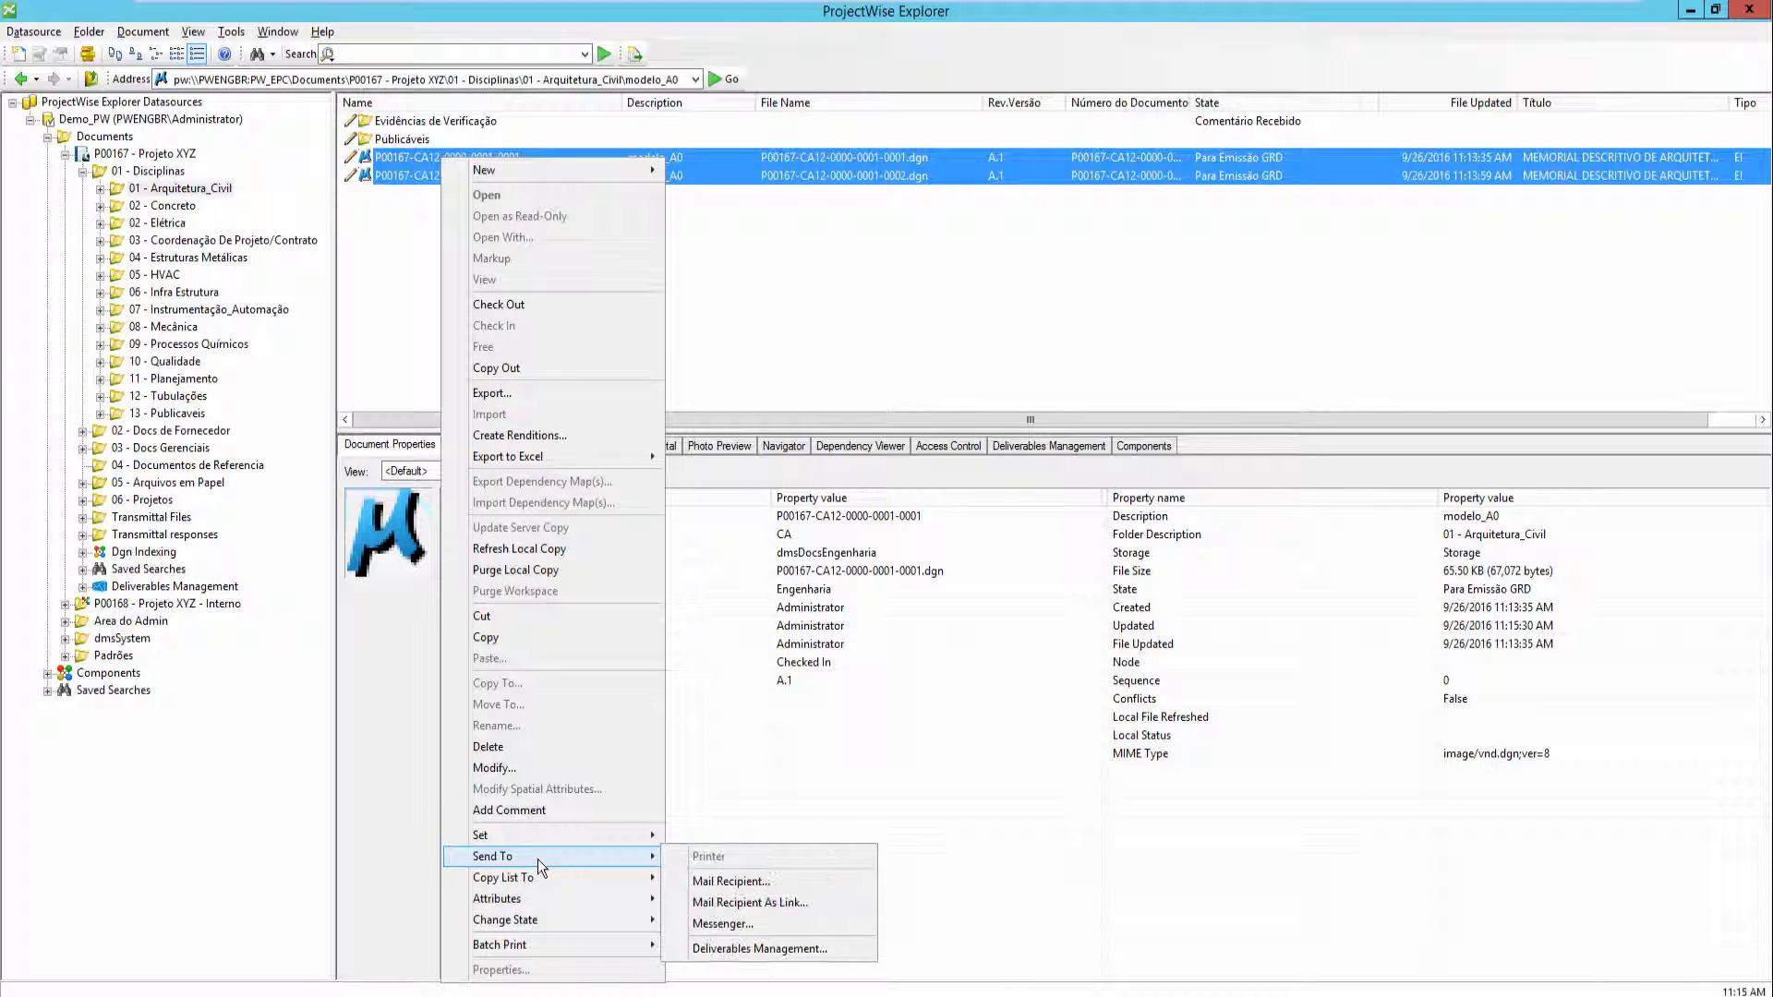
left_click(840, 958)
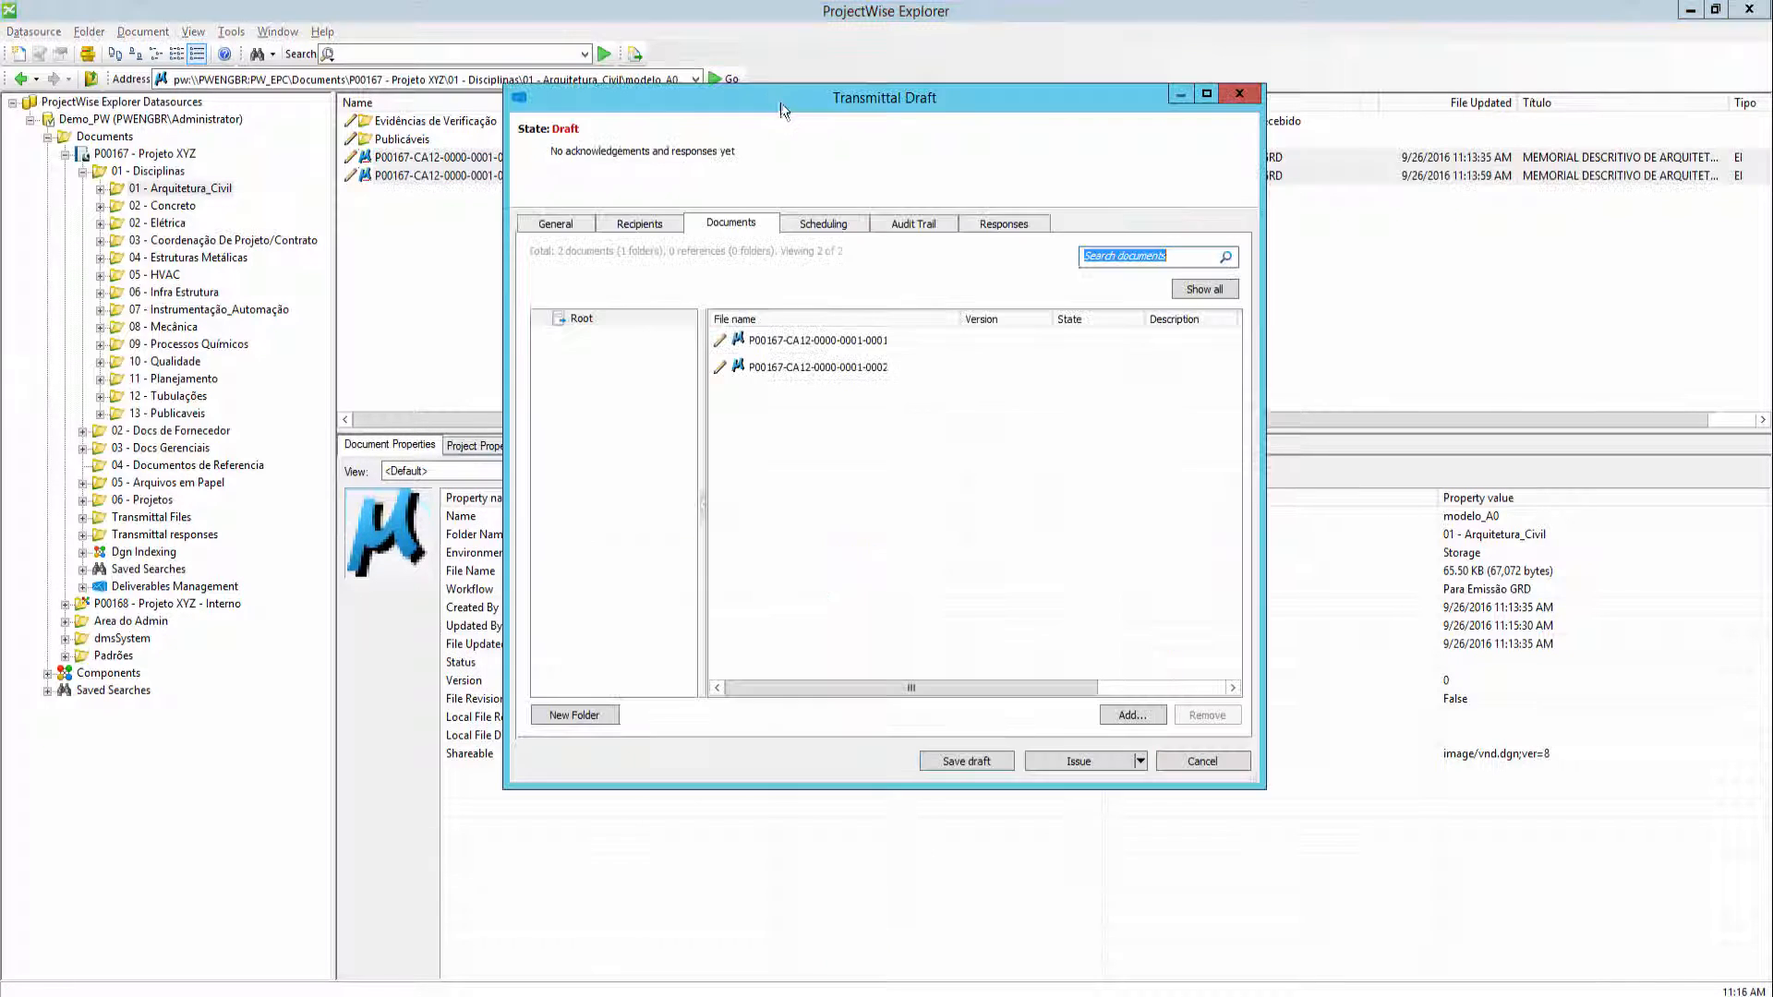
- Fill in the transmittal's general details: subject Para aprovação, purpose Para Aprovação, and comment Para aprovação externa
left_click(494, 301)
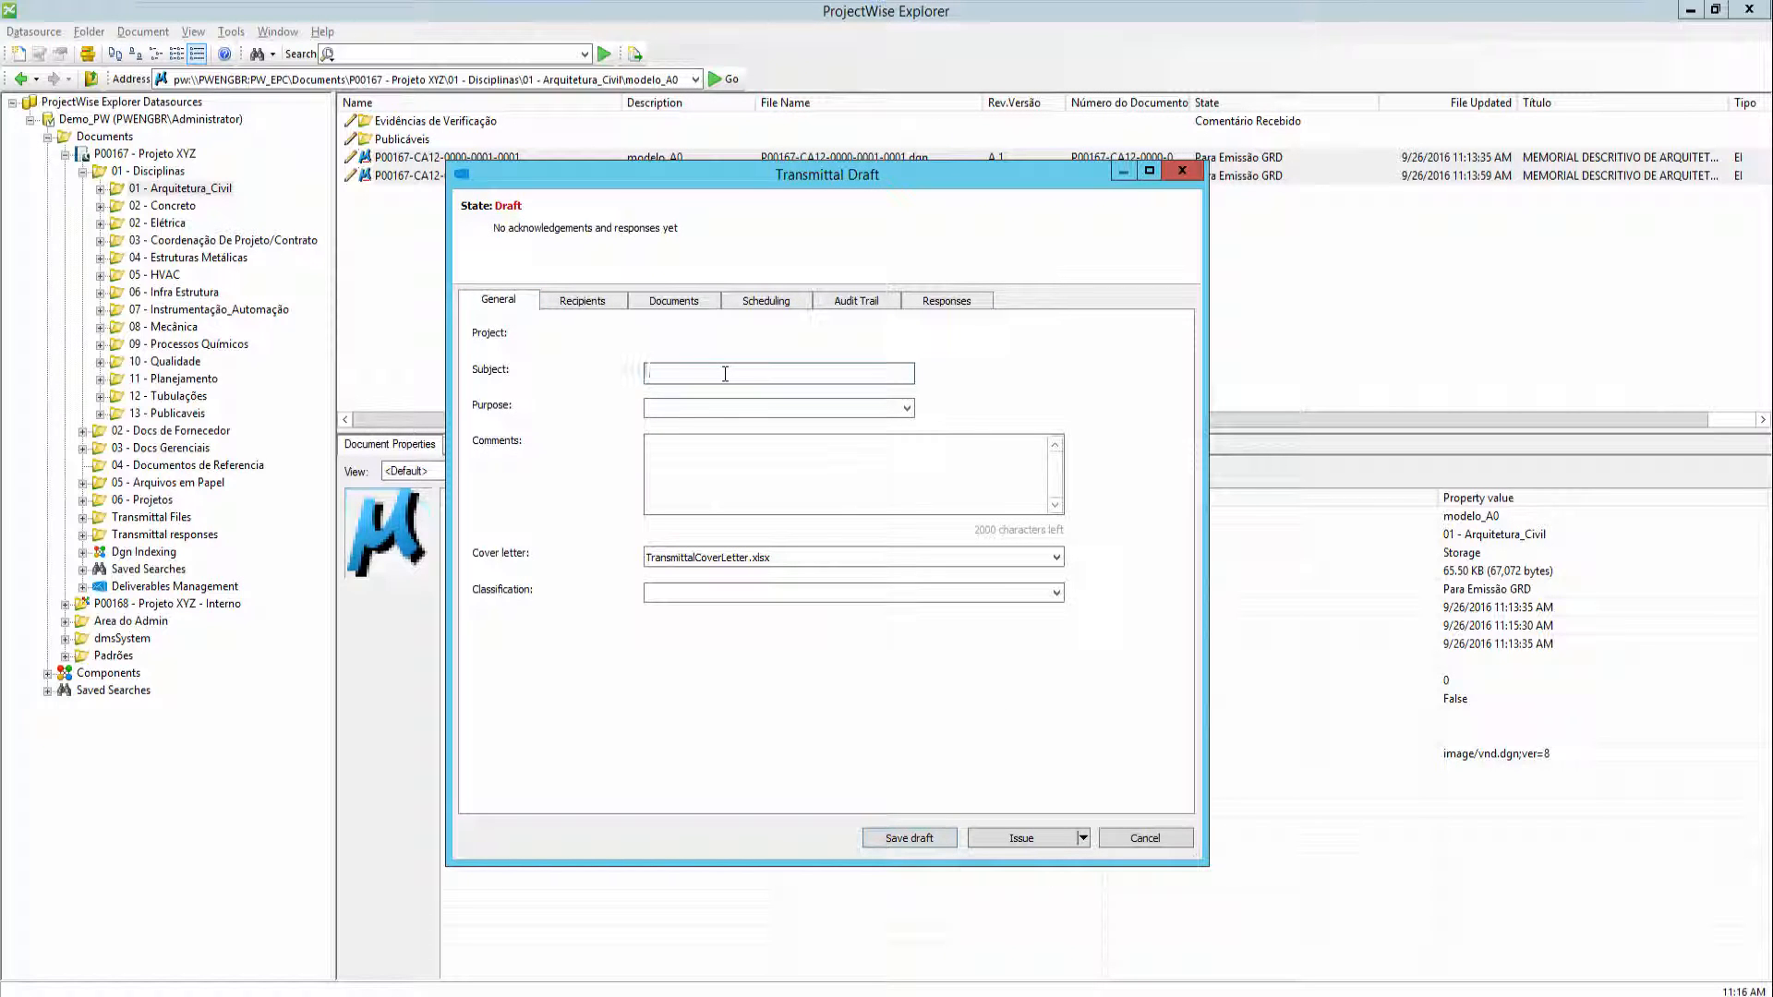
left_click_drag(609, 177, 617, 244)
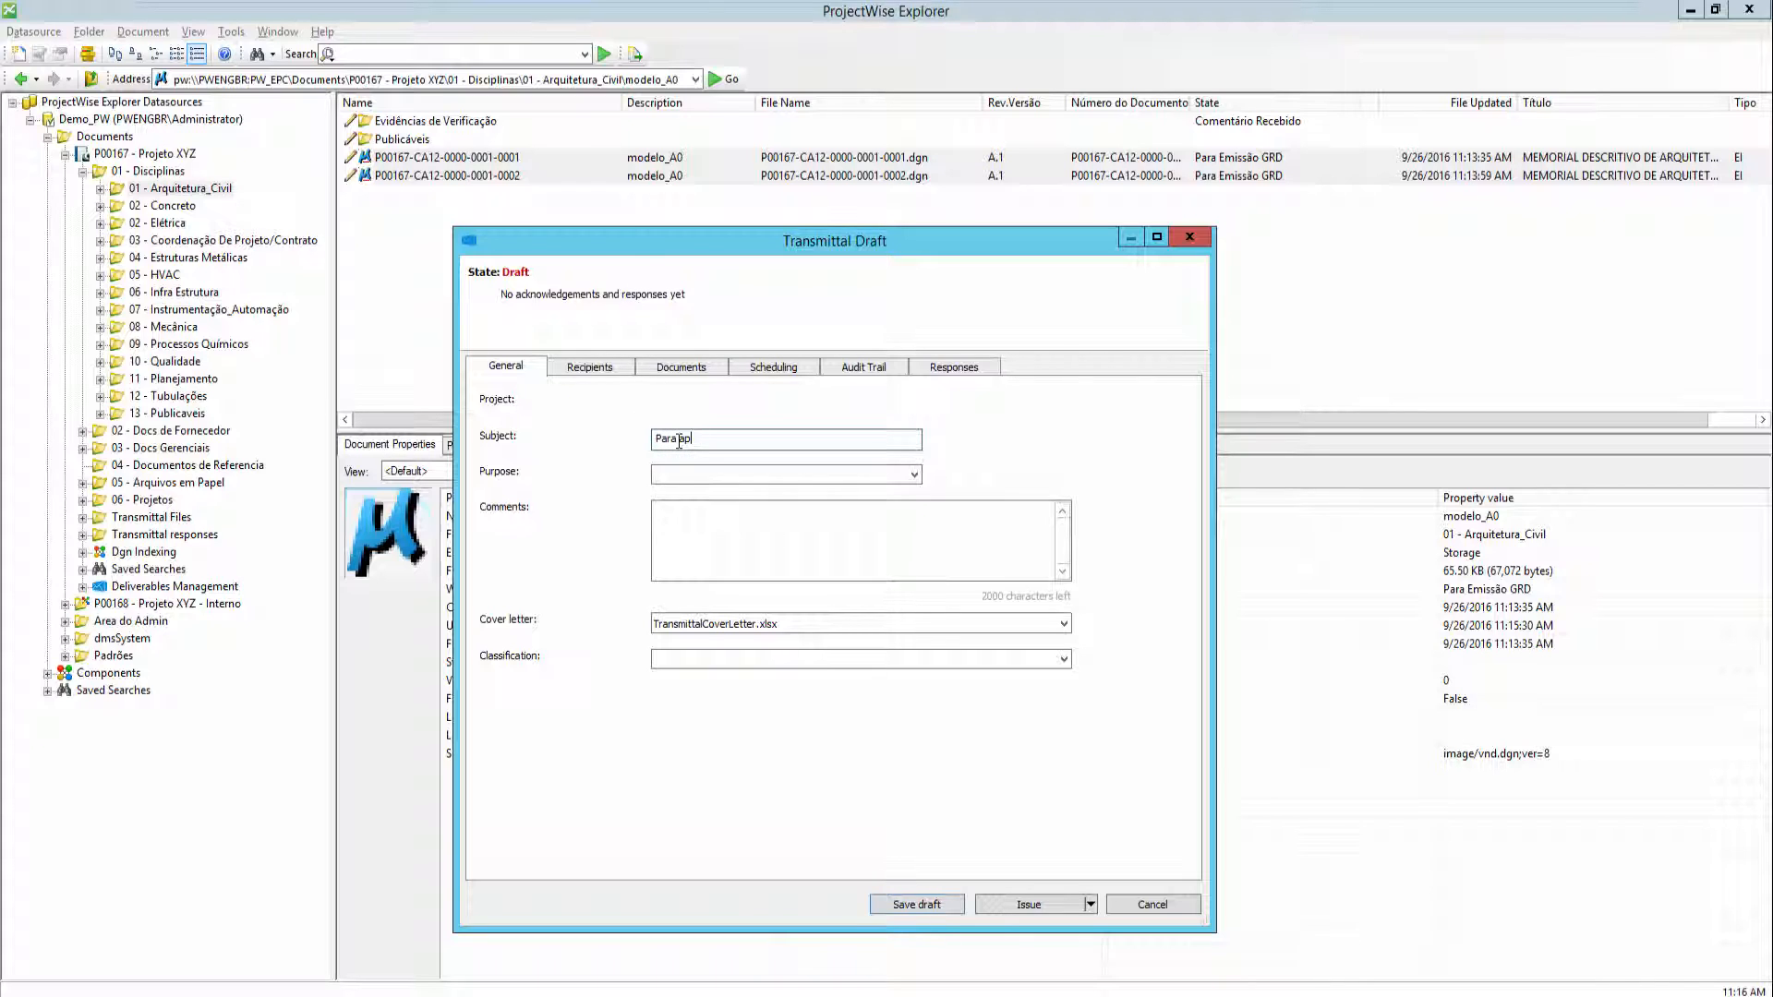
type("Para aprovação")
left_click(668, 473)
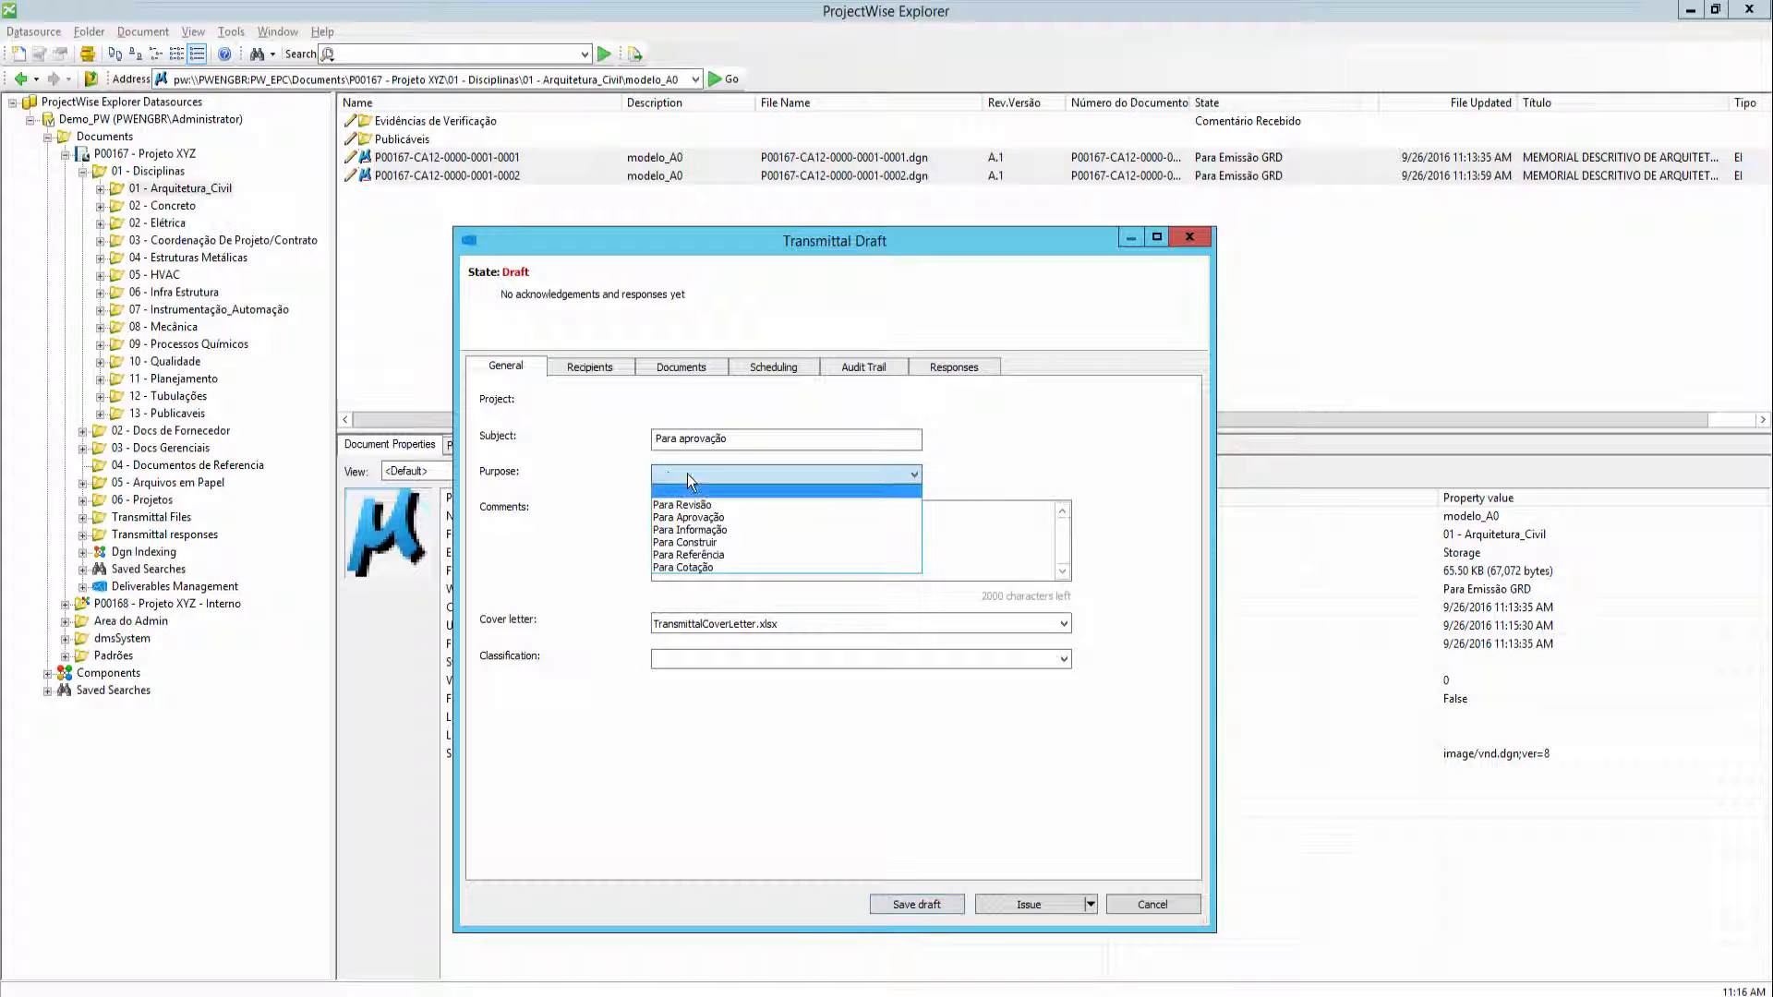
left_click(695, 518)
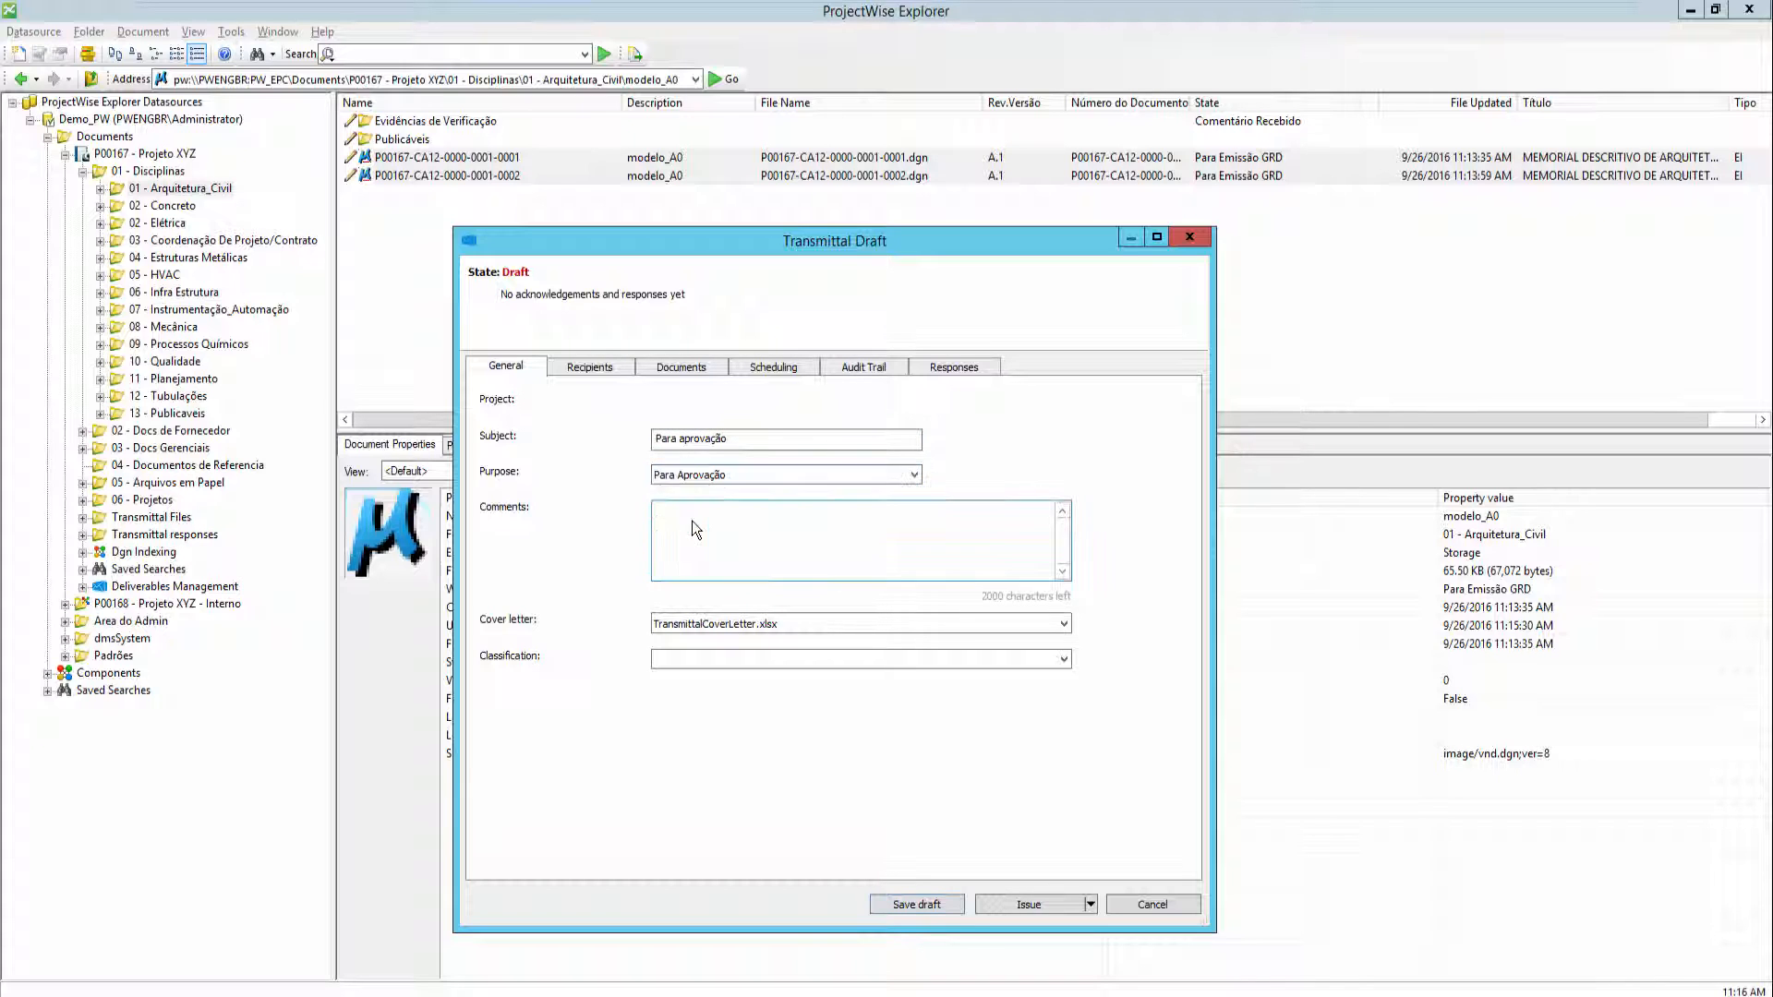
left_click(701, 475)
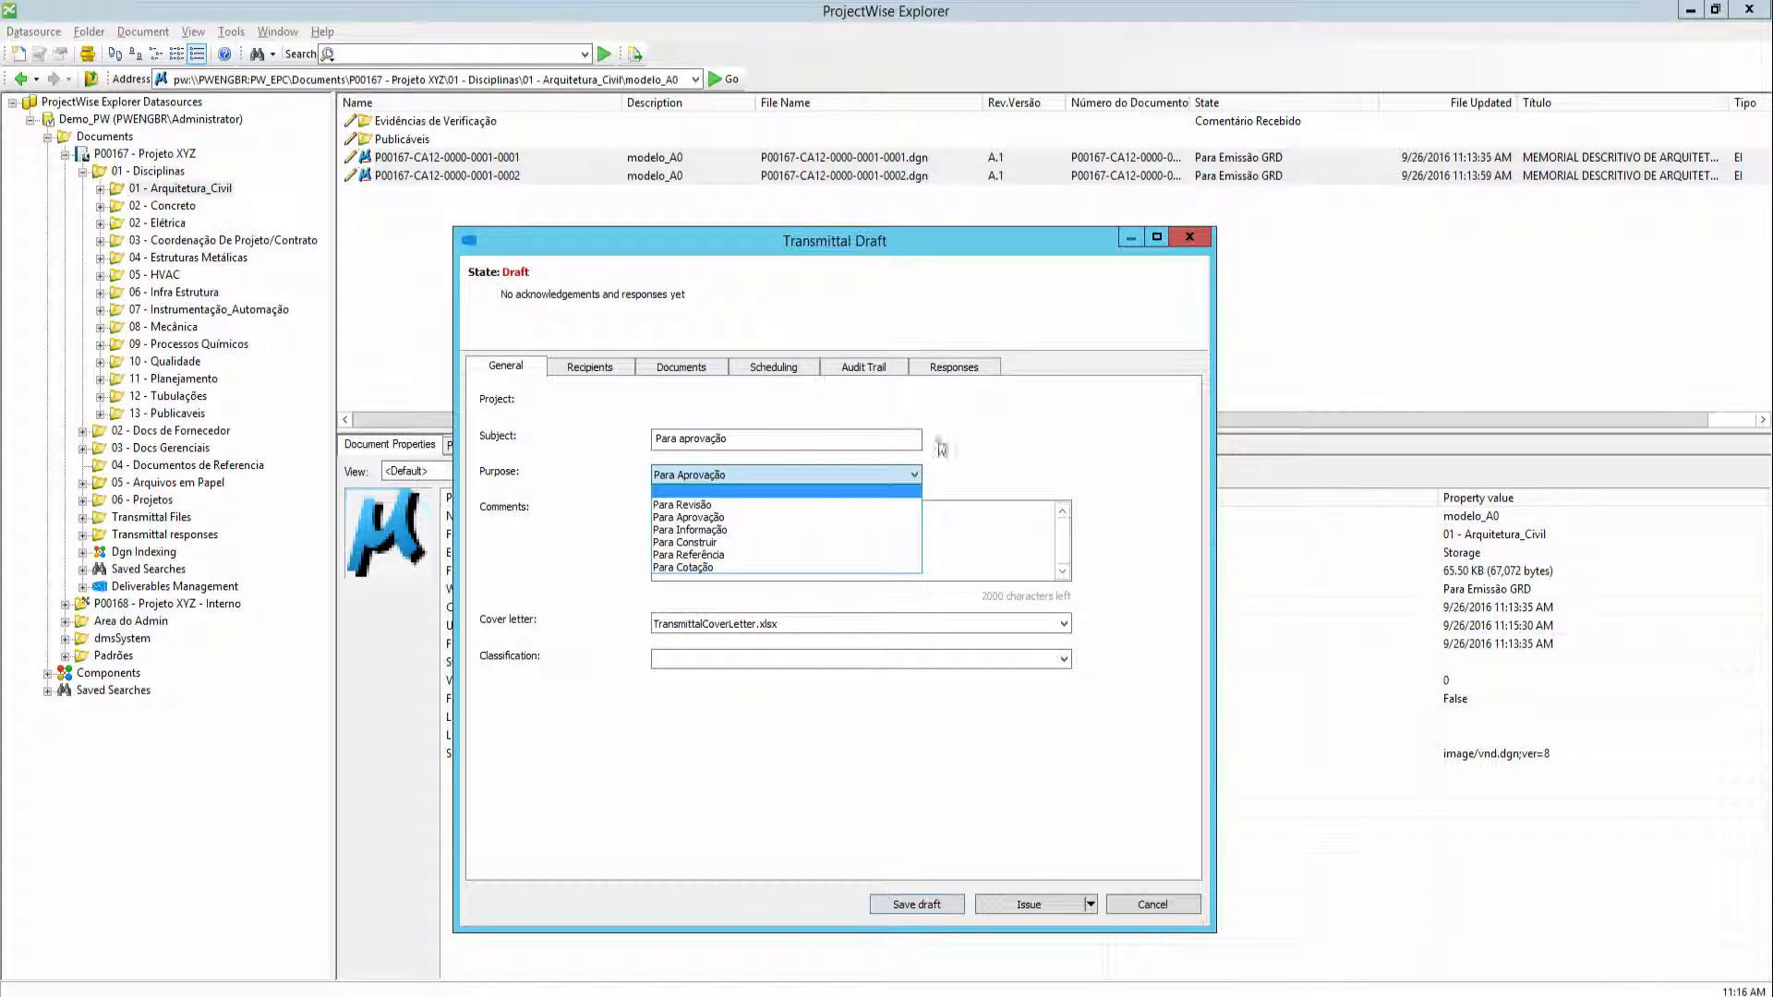
left_click(737, 517)
left_click(733, 525)
type("Para aprovação")
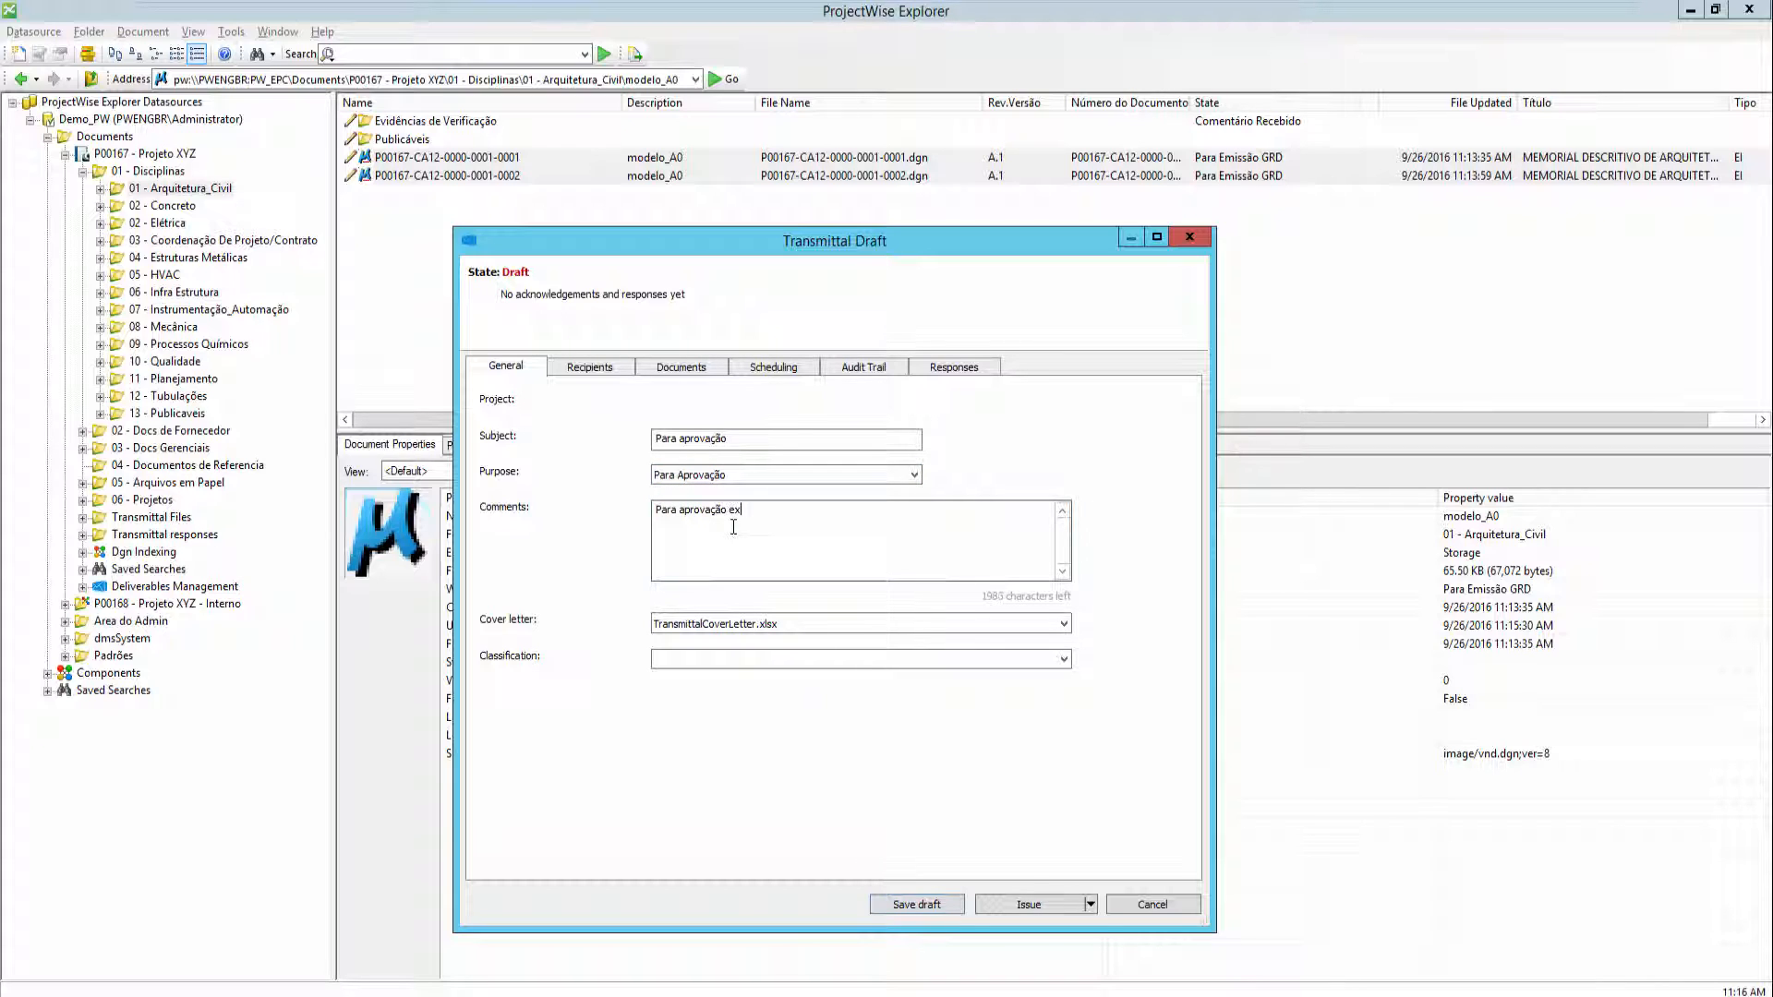
- Add the external Eagle Infrastructure project manager as the transmittal's recipient
left_click(588, 367)
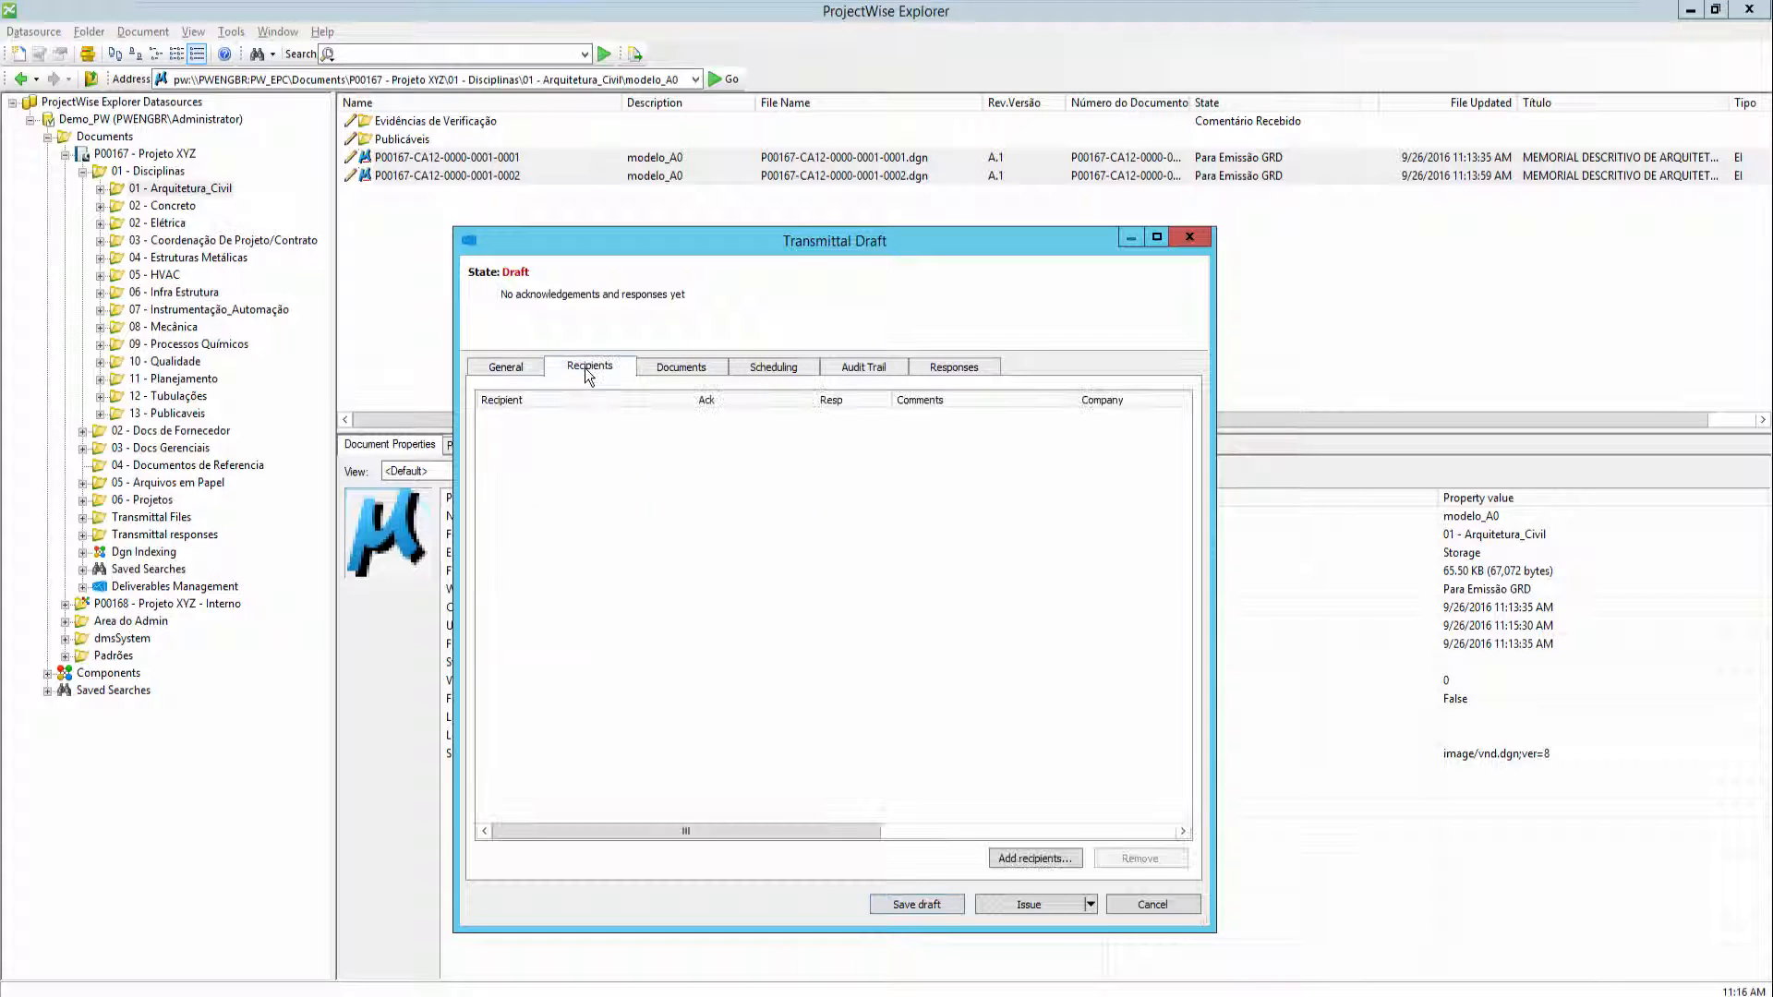
left_click(1031, 860)
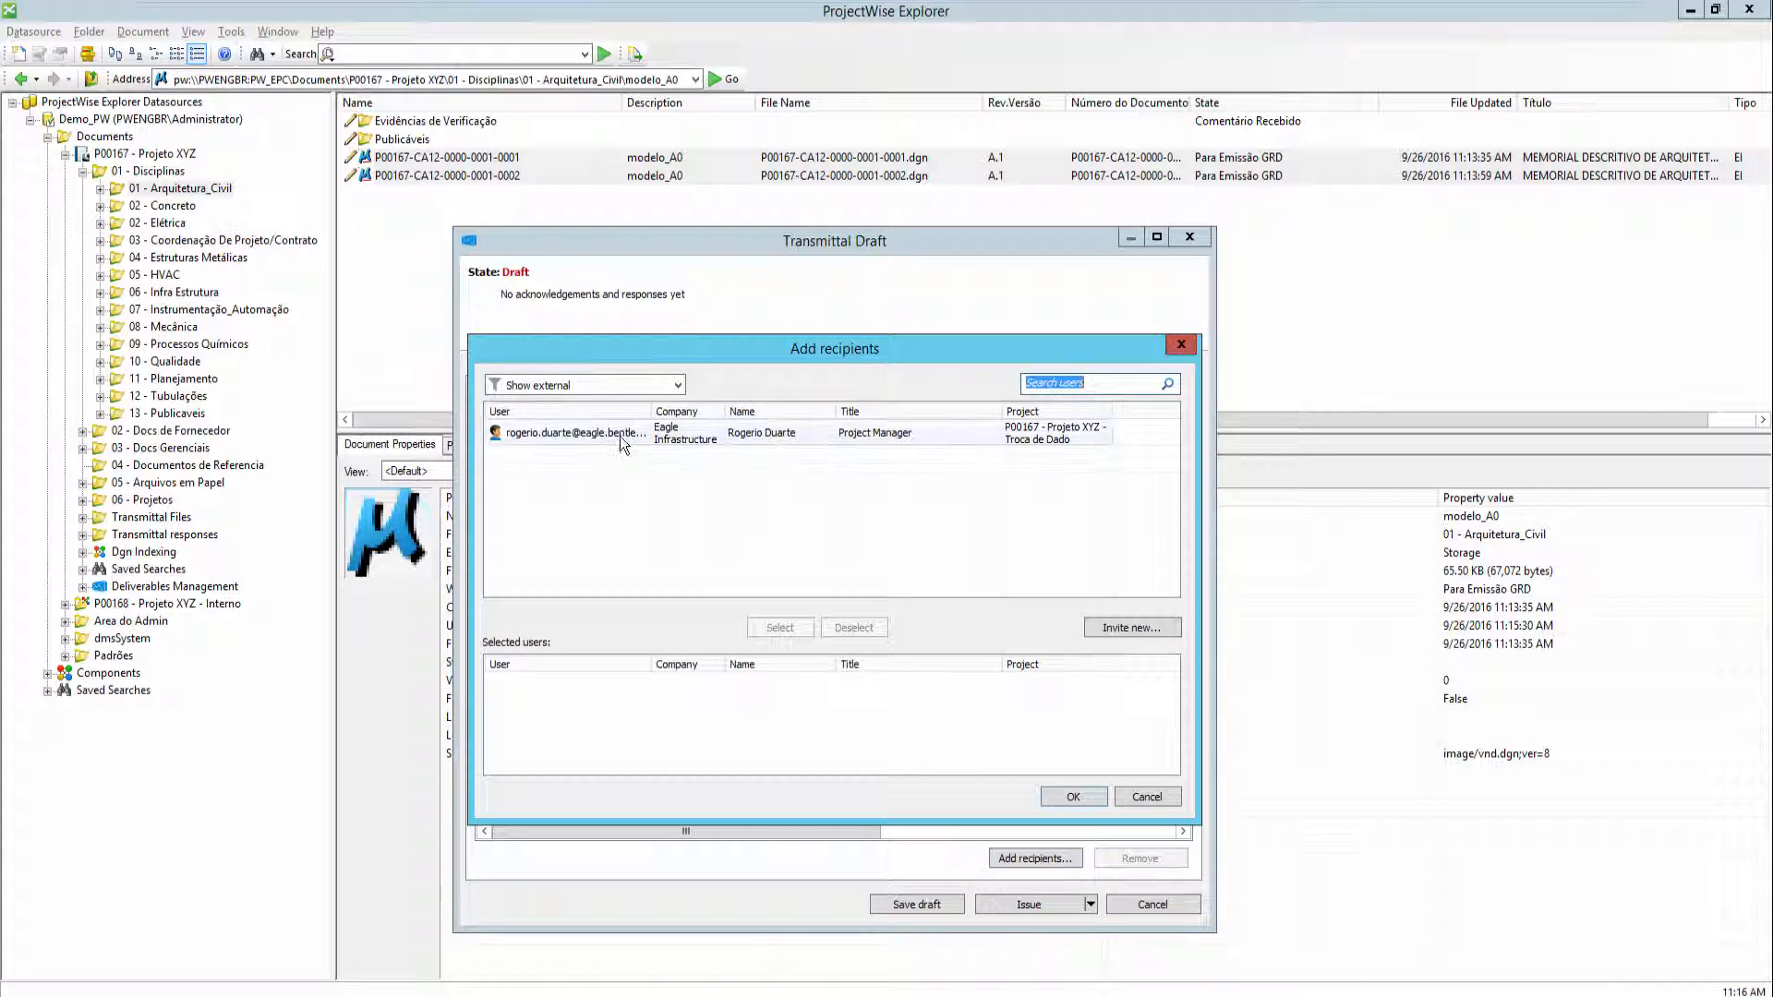
left_click(620, 433)
left_click_drag(937, 386, 938, 386)
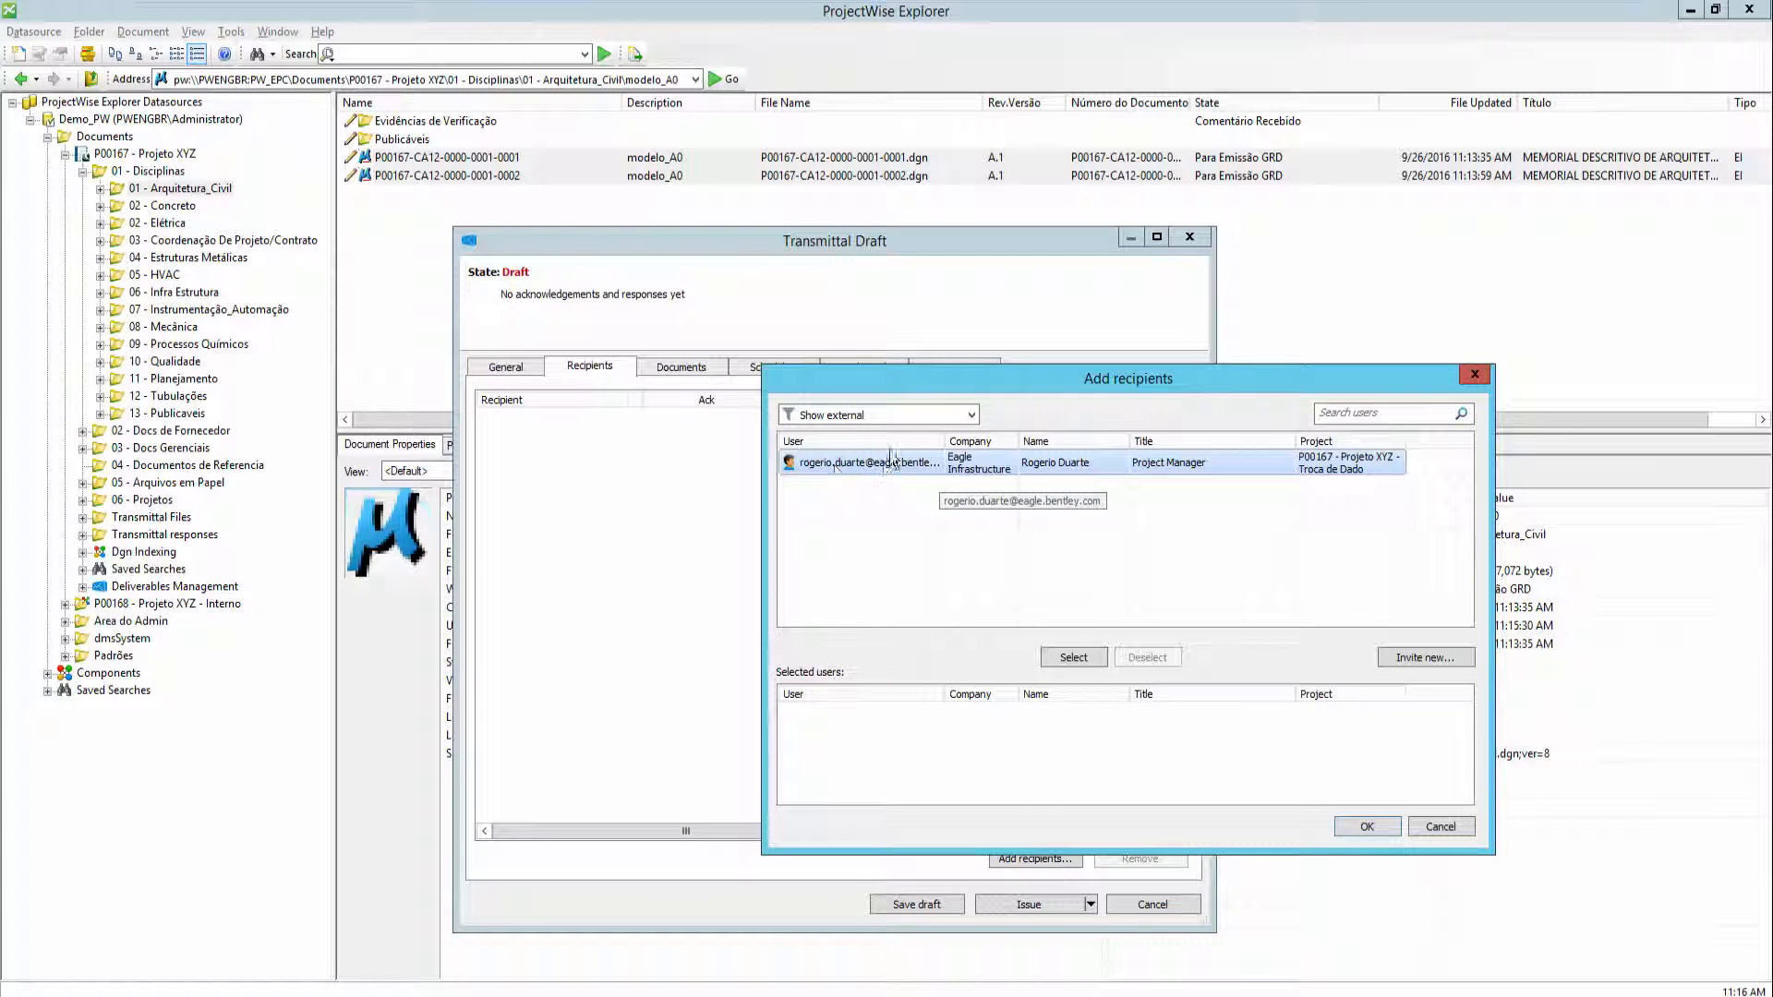
double_click(941, 442)
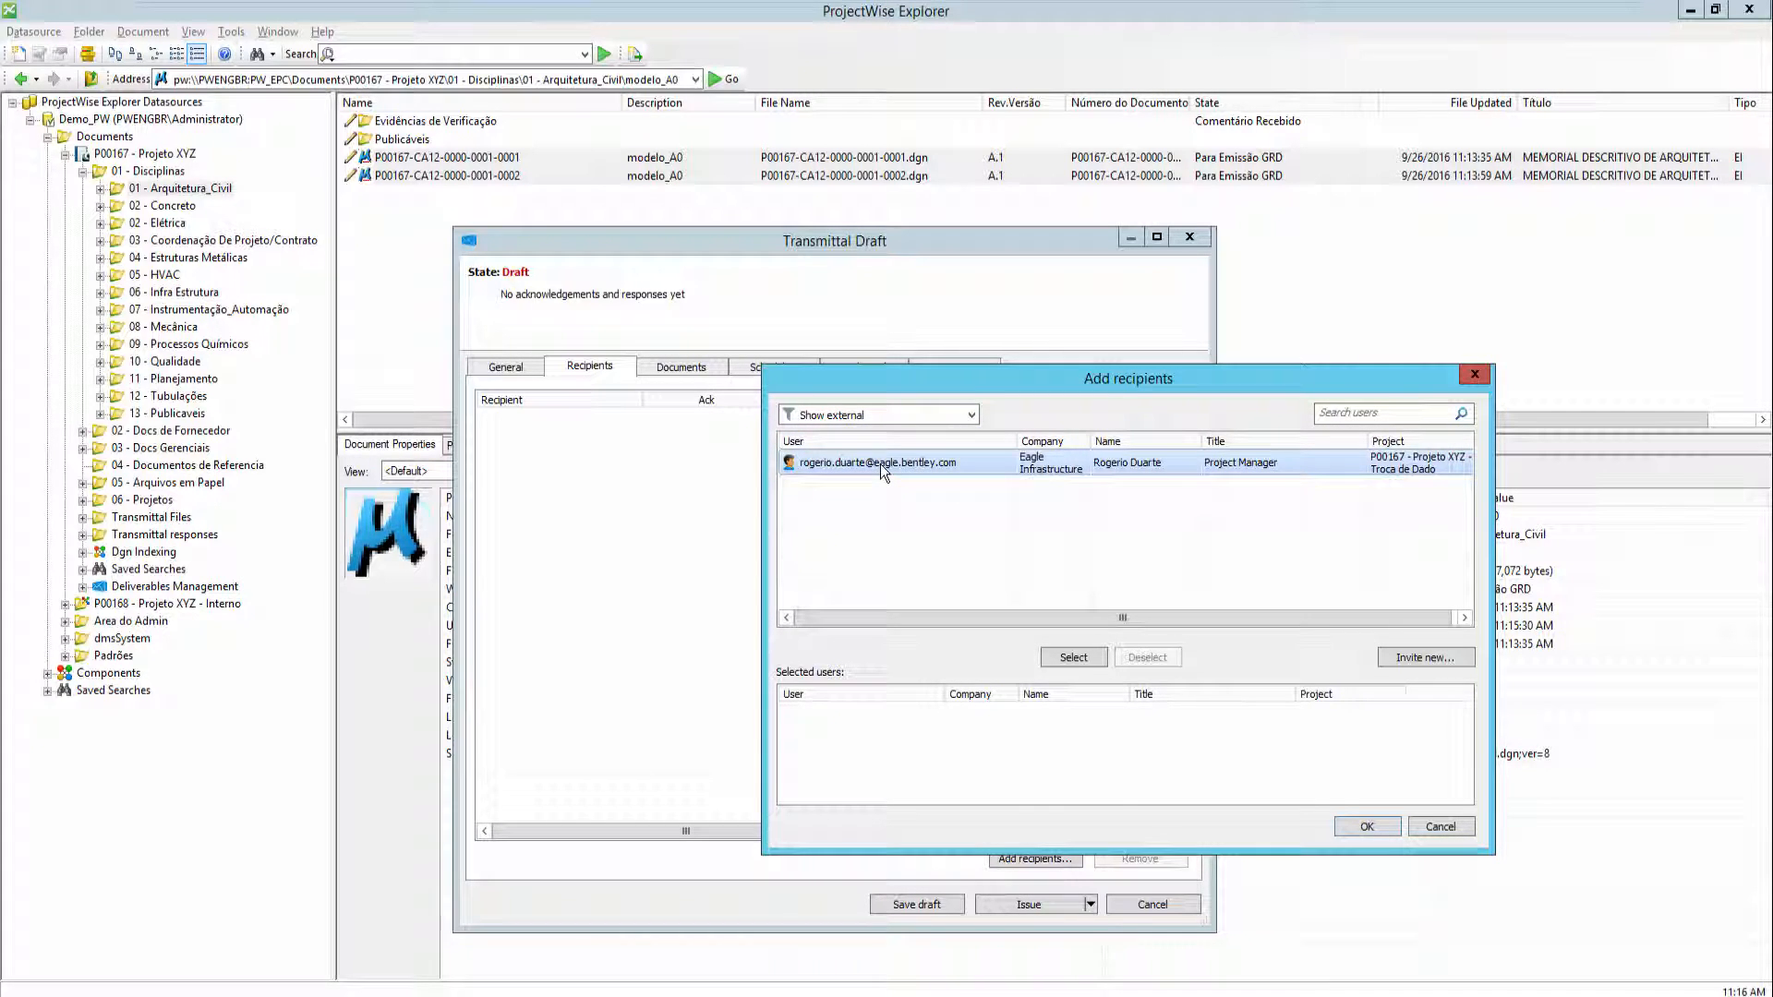
double_click(879, 463)
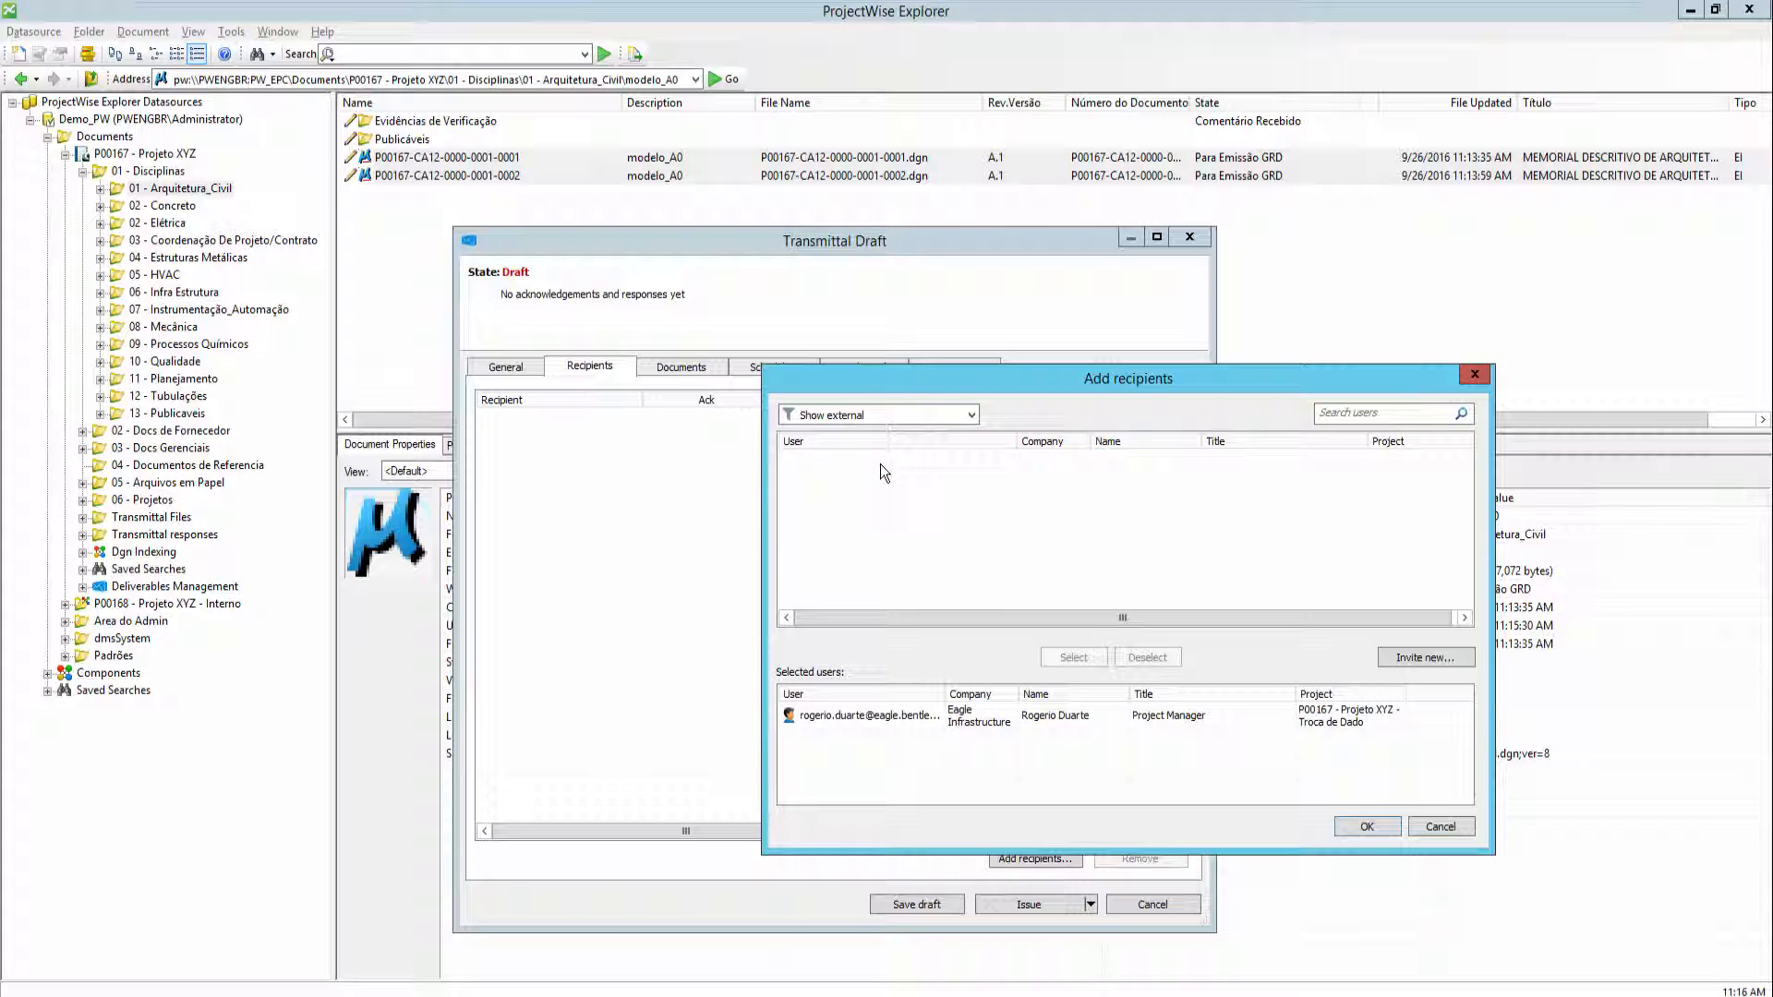
left_click(1365, 825)
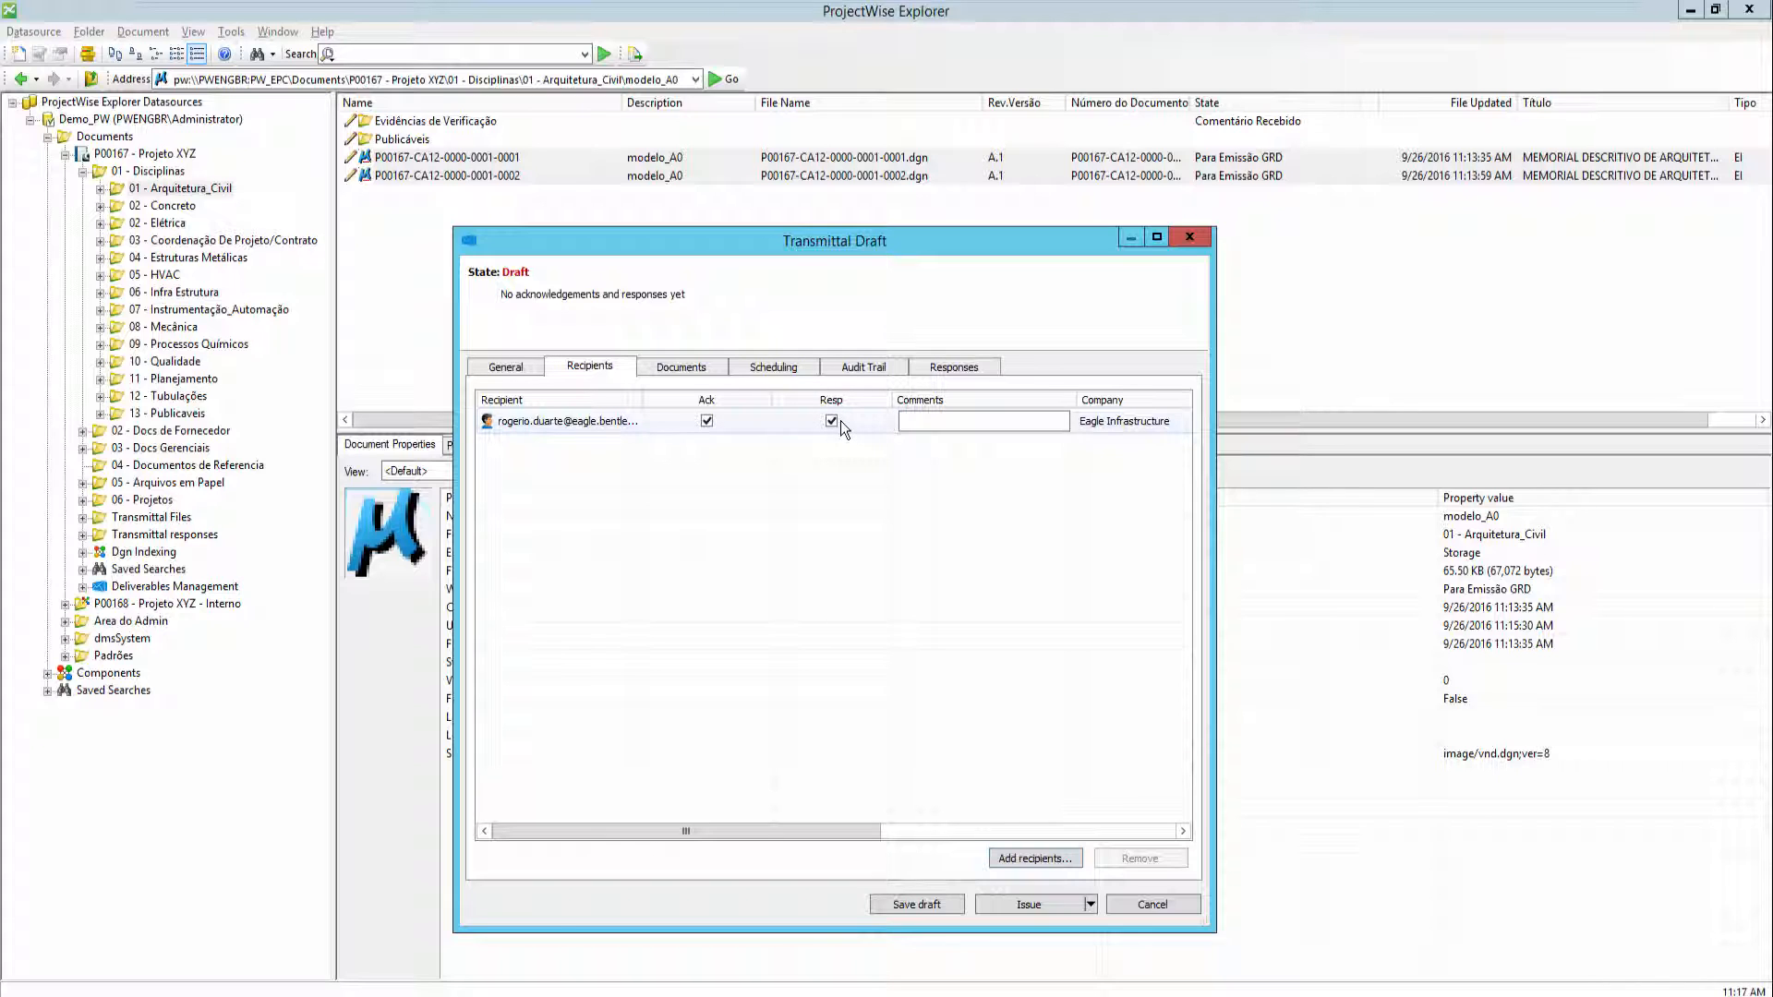
- Review the transmittal's document list and scheduling reminder settings
left_click(681, 367)
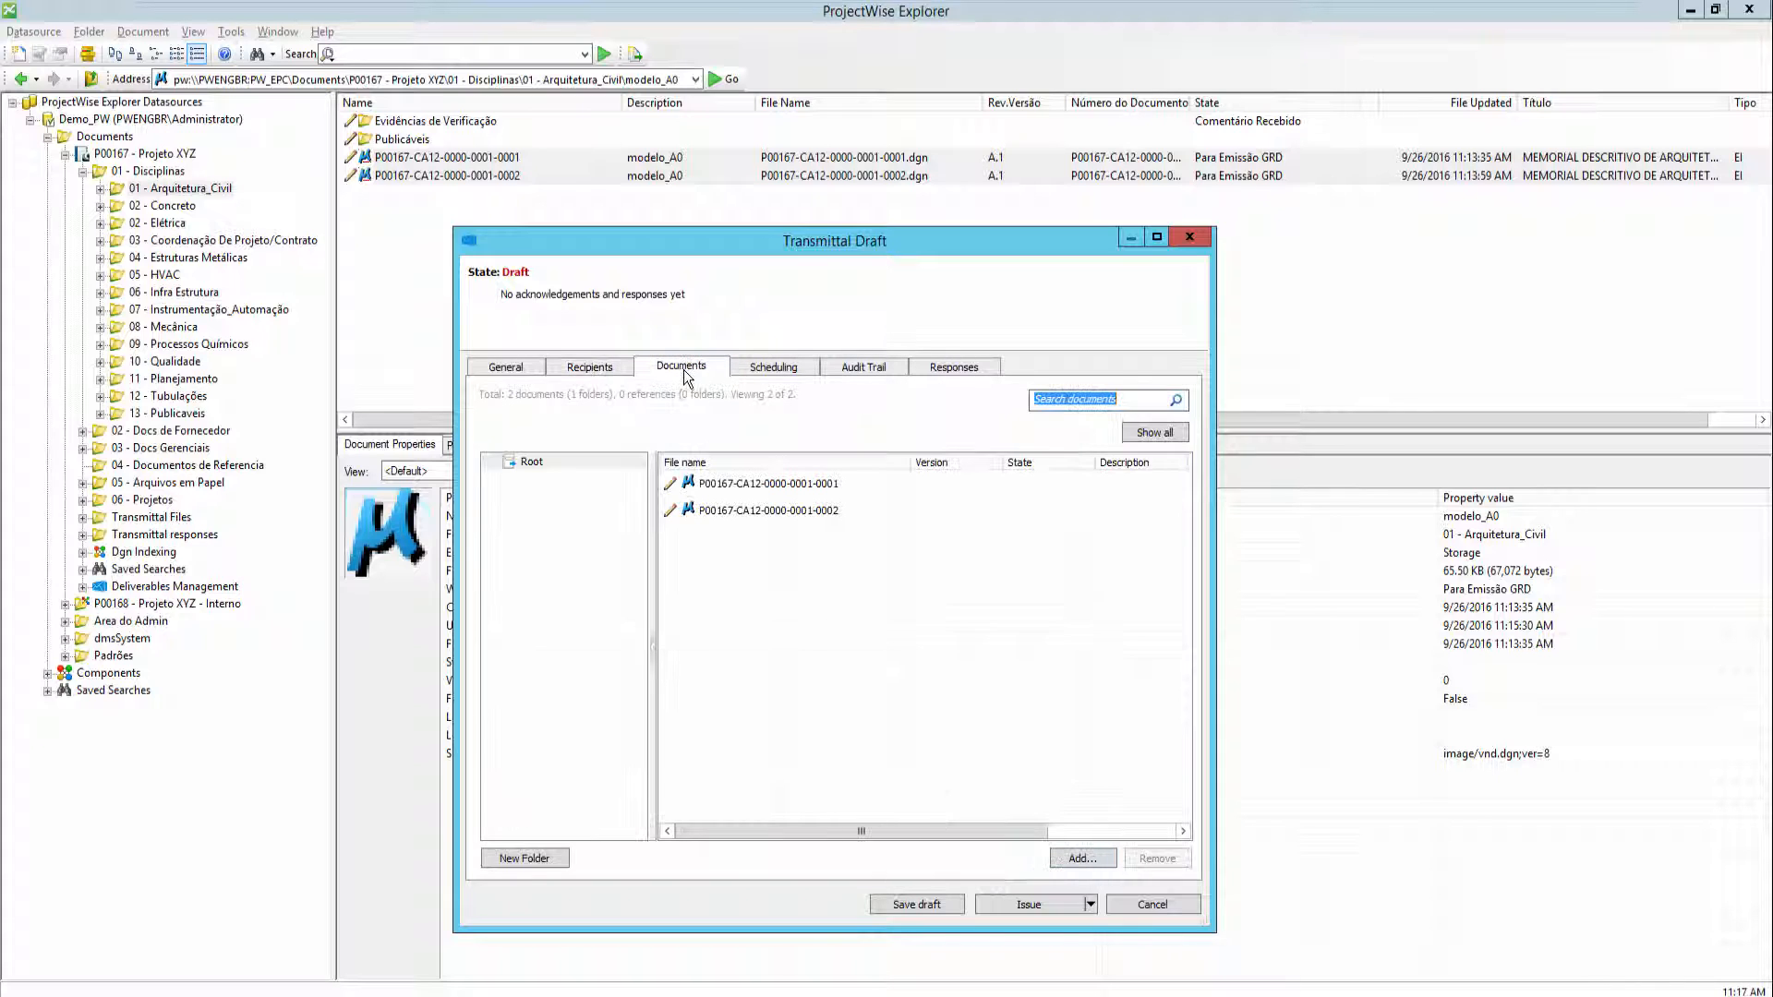
left_click(718, 510)
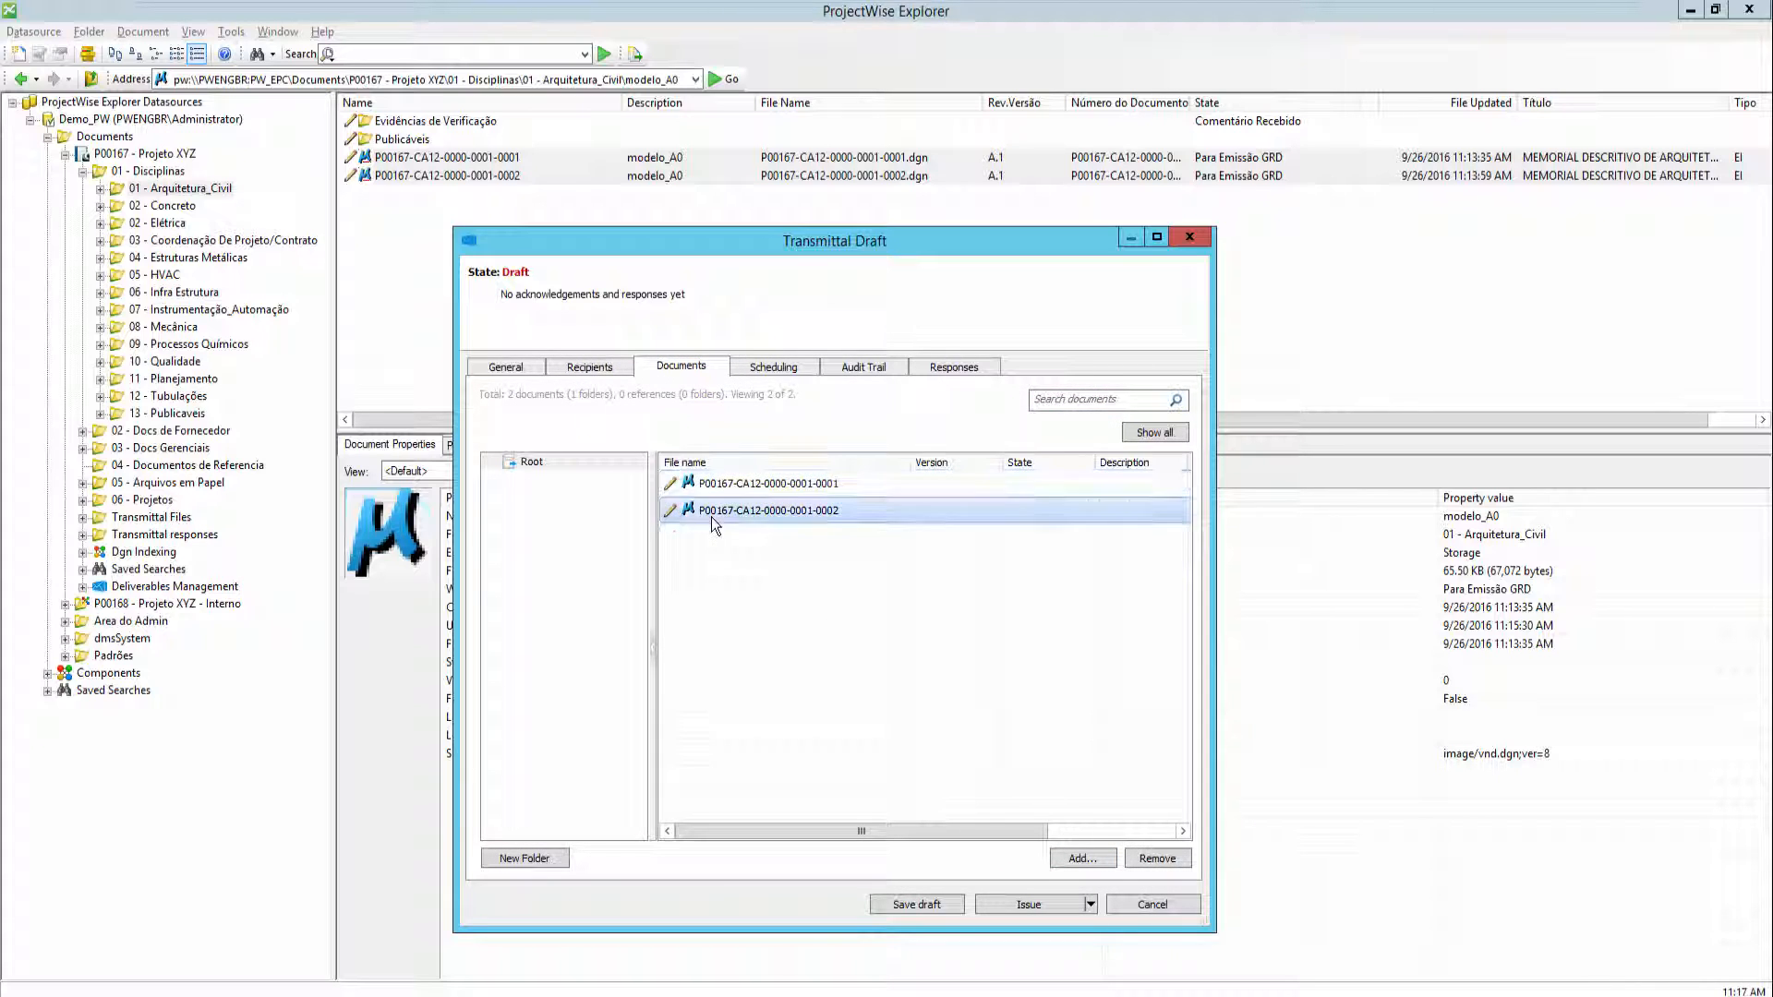
left_click(765, 369)
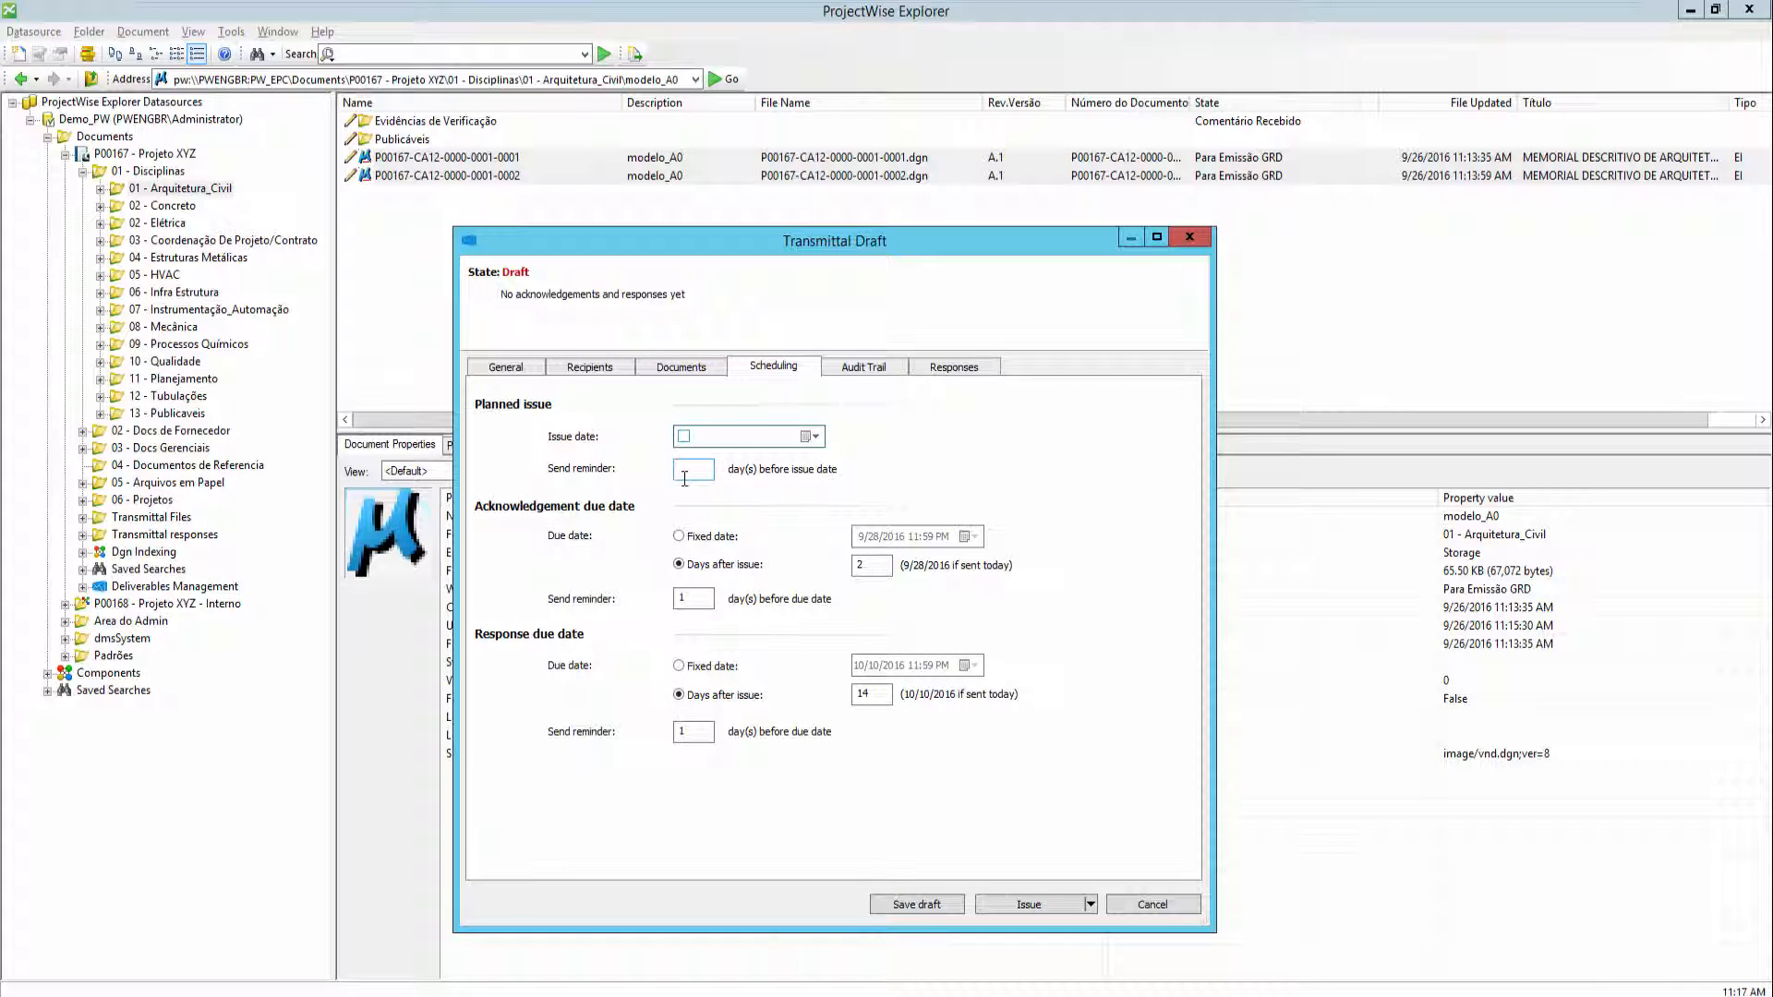
double_click(691, 597)
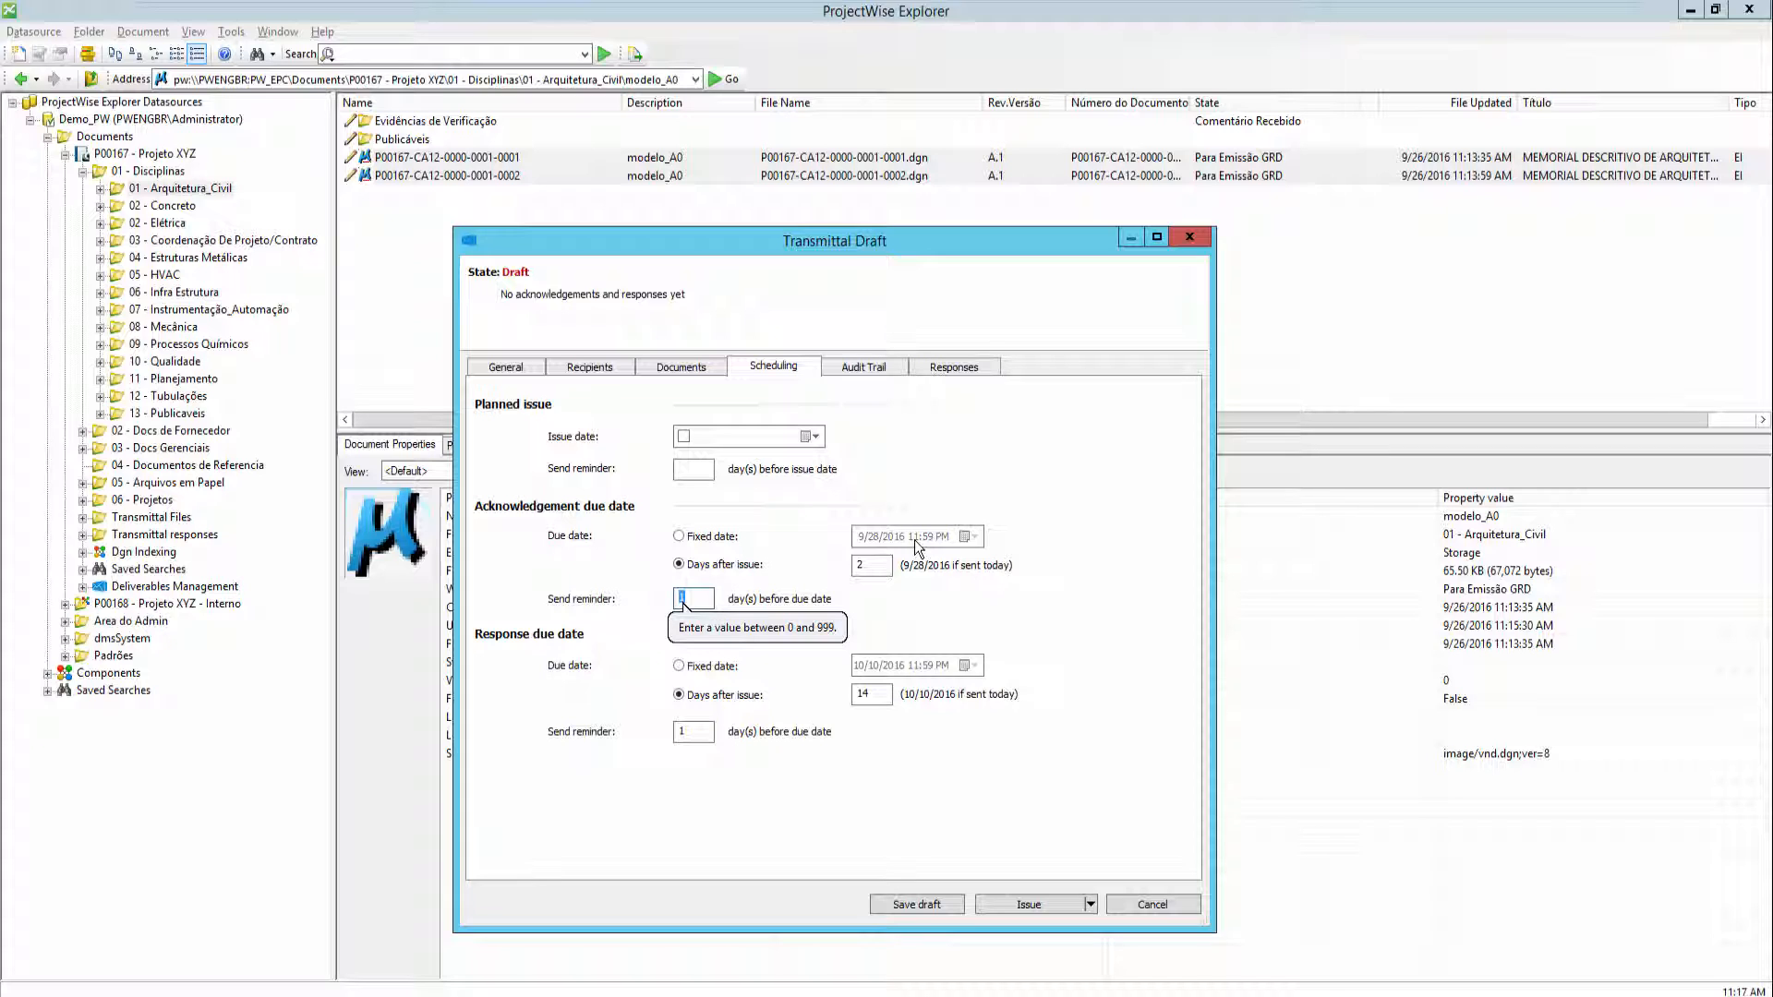
left_click(681, 733)
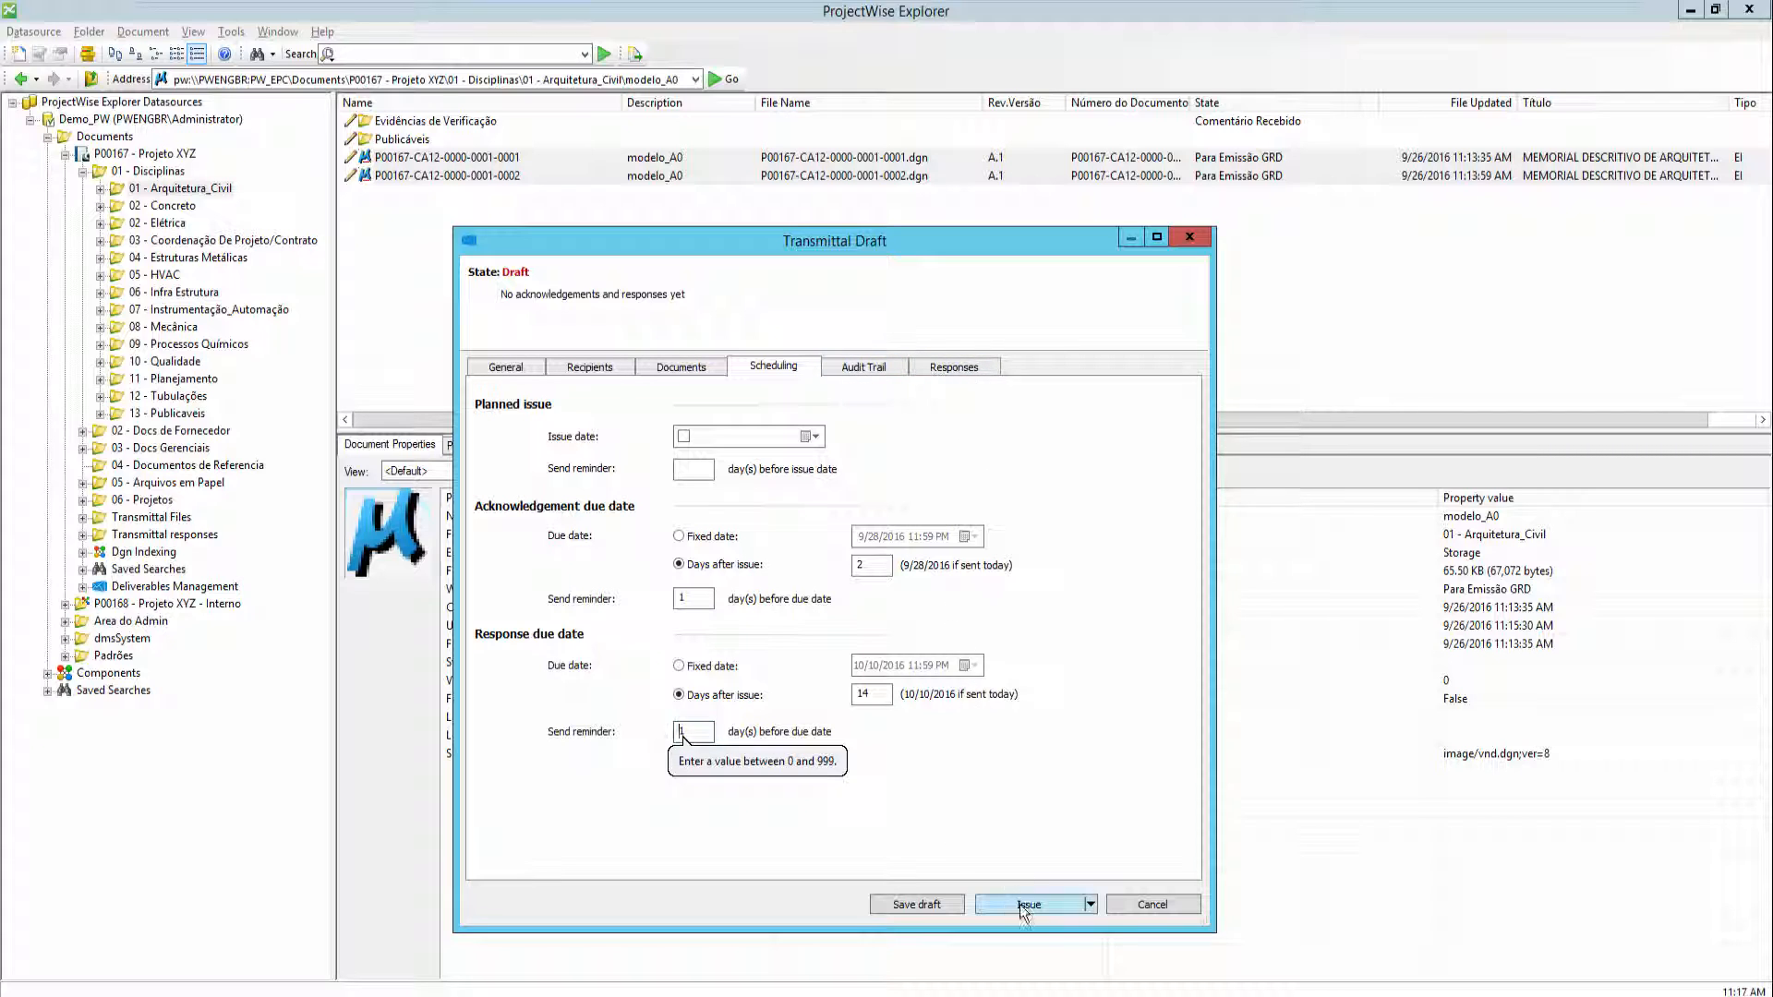
- Issue the transmittal and confirm the issue
left_click_drag(834, 242, 908, 201)
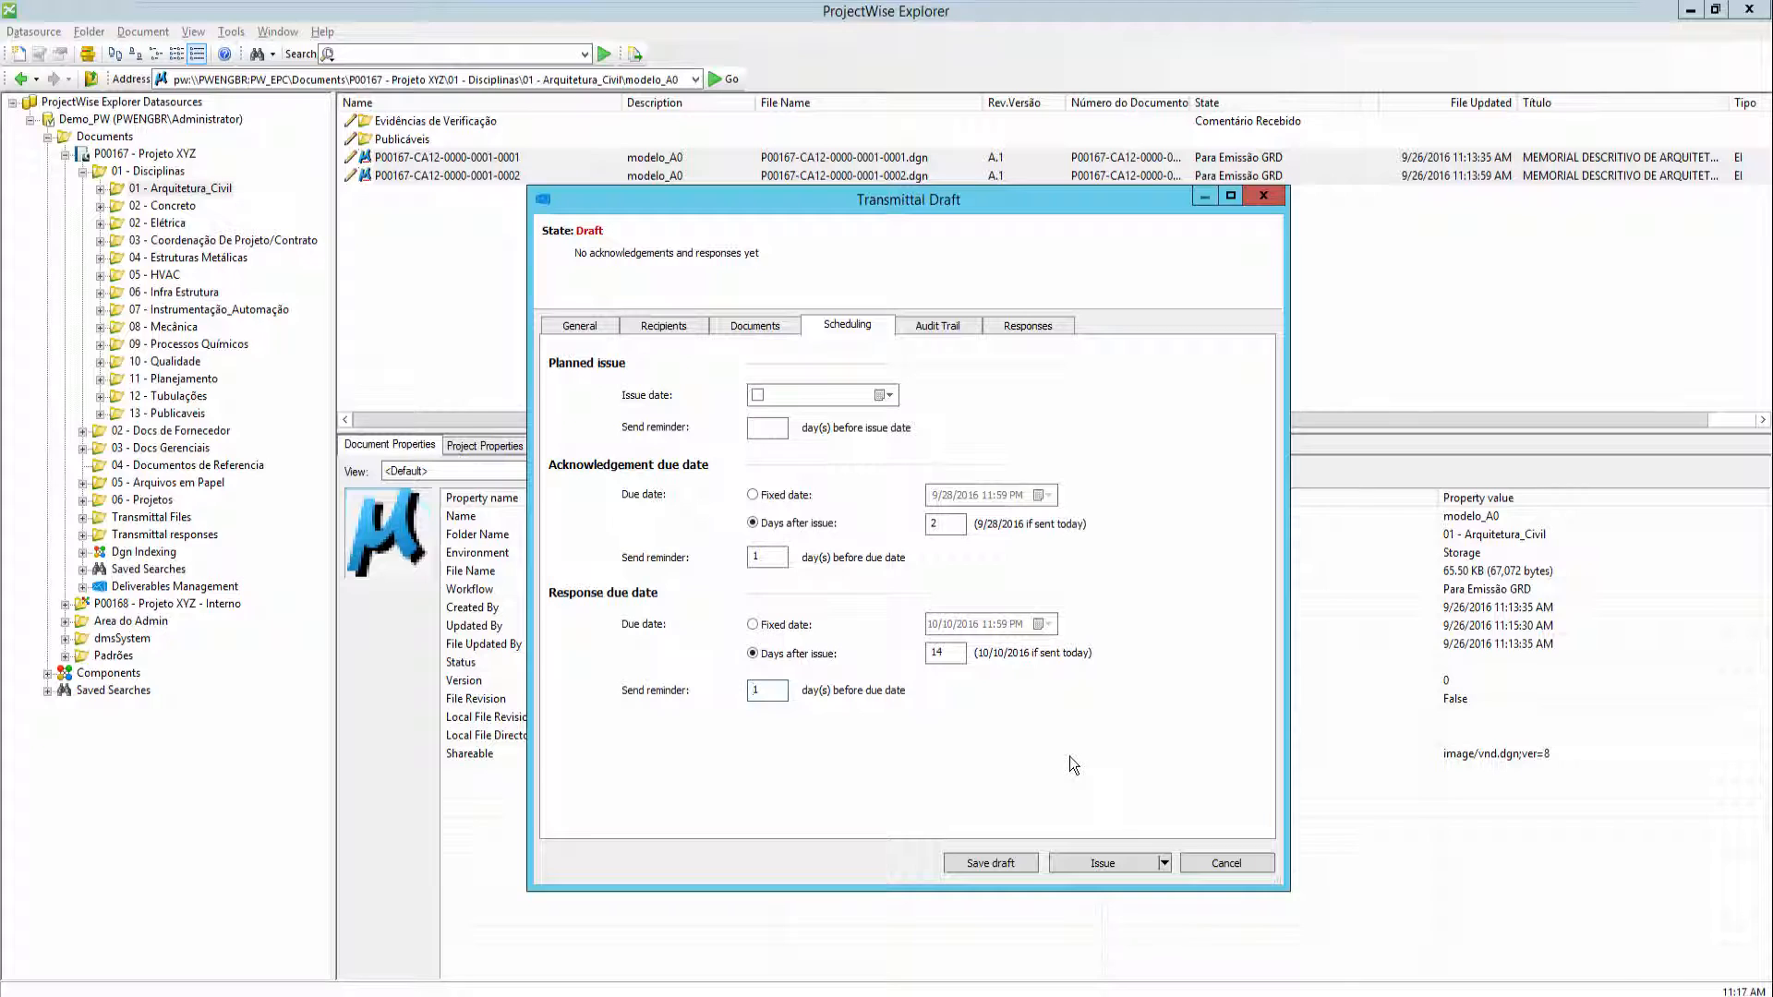
left_click(1121, 862)
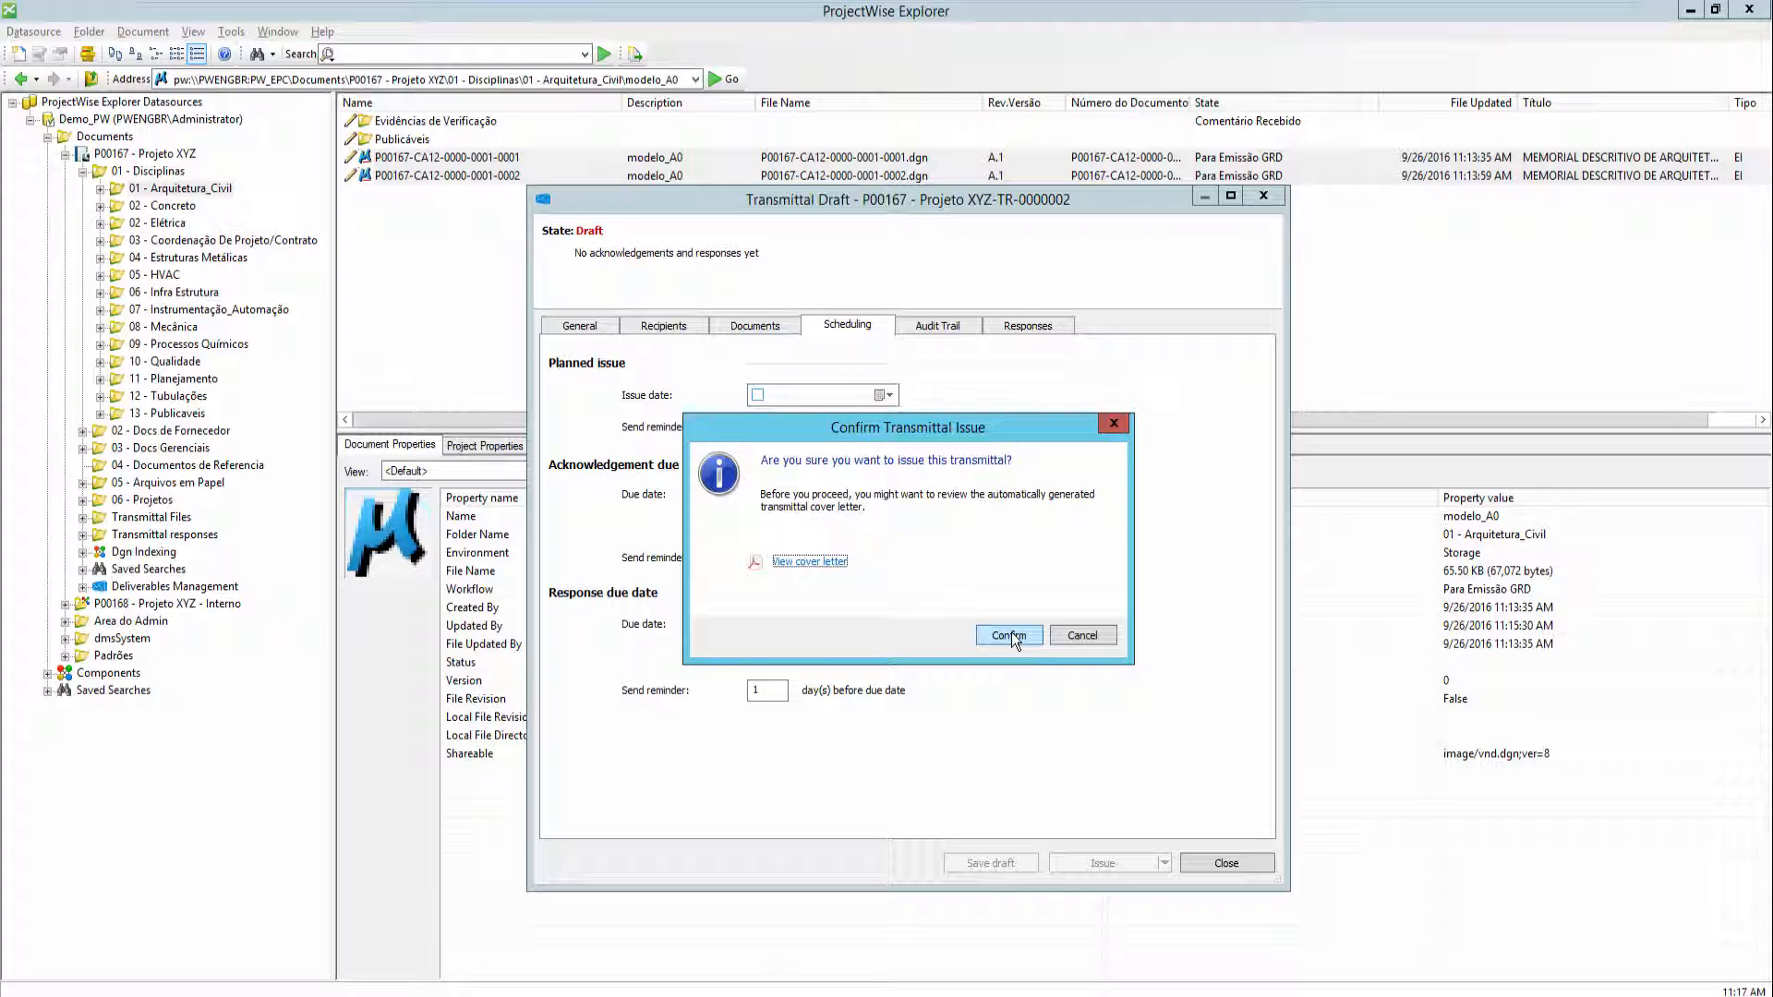
left_click(1011, 635)
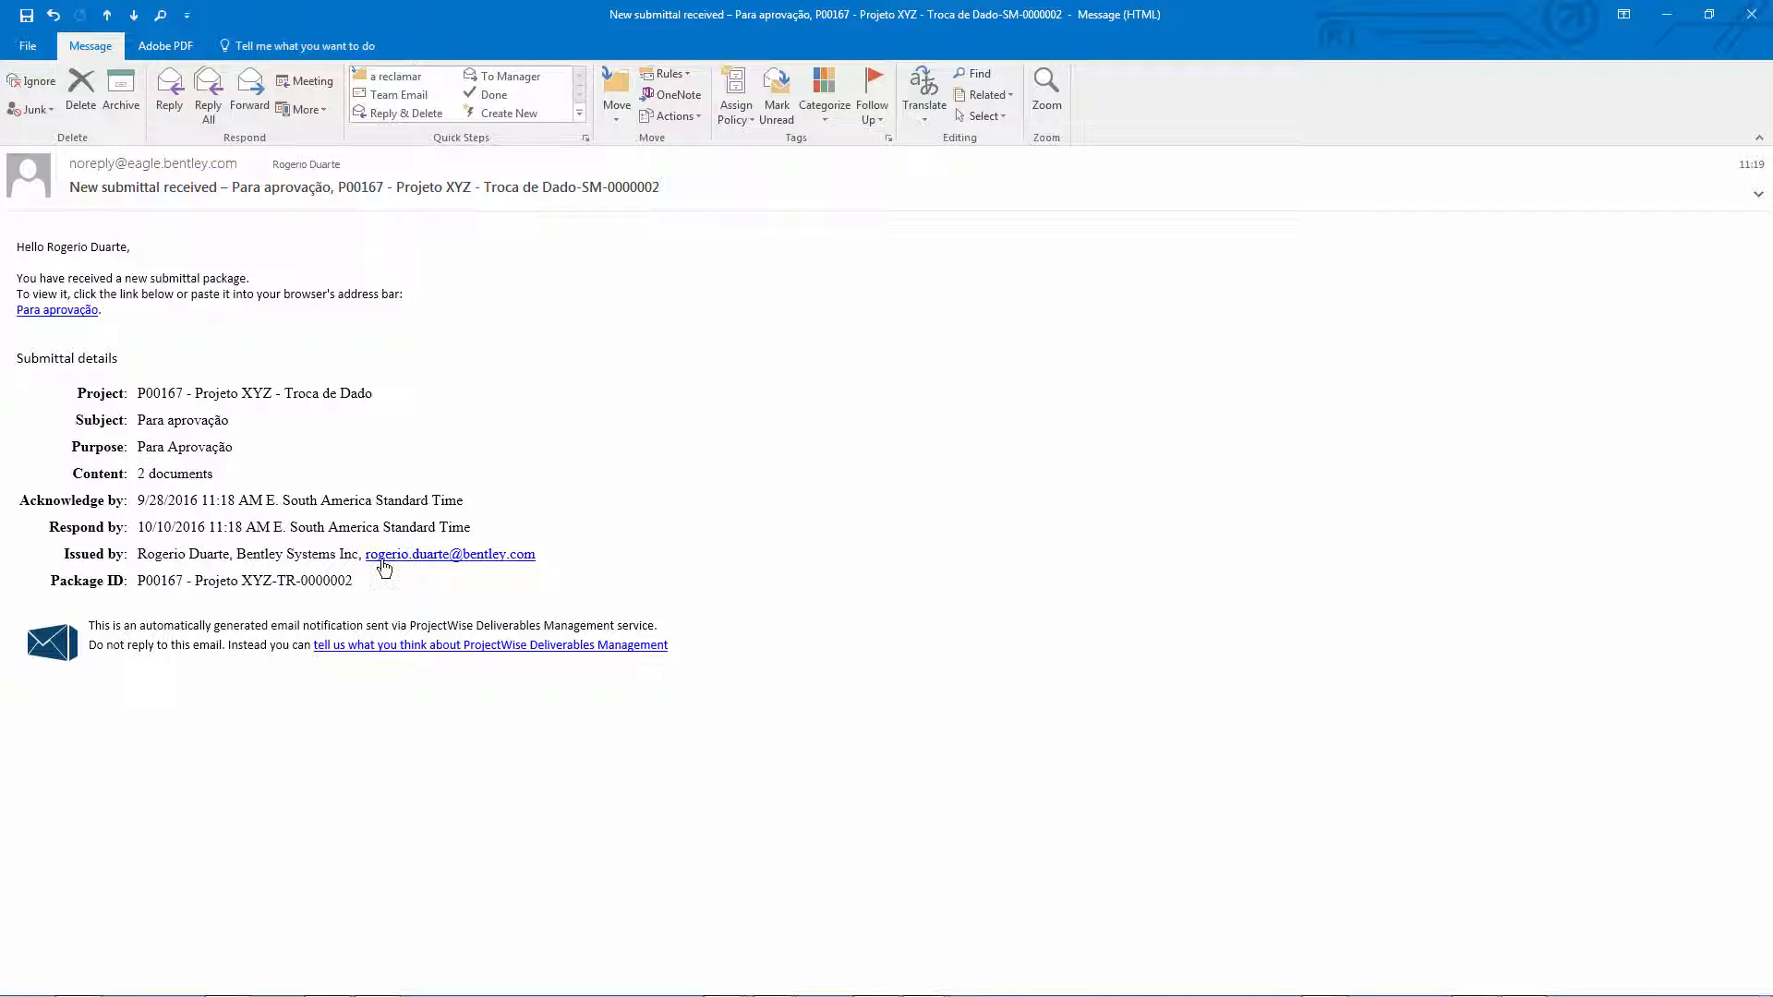
- Open the transmittal link from the notification e-mail in the browser and sign in to Bentley
right_click(69, 311)
left_click(107, 391)
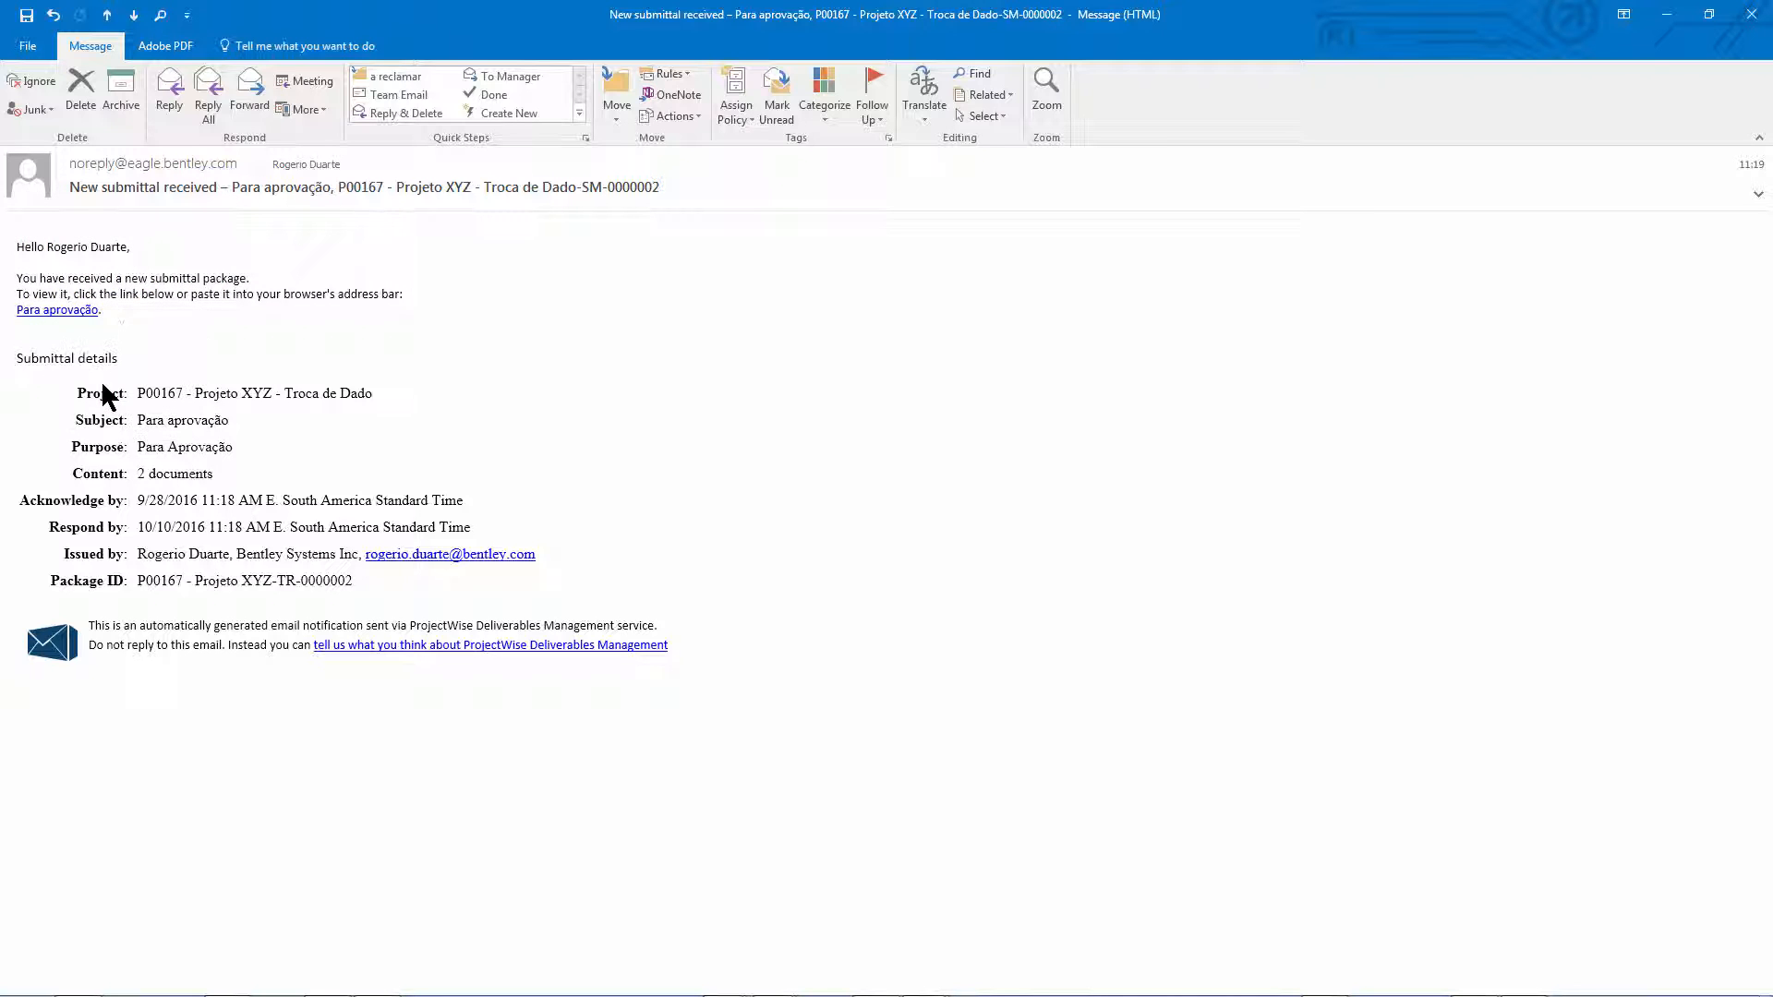
key("super")
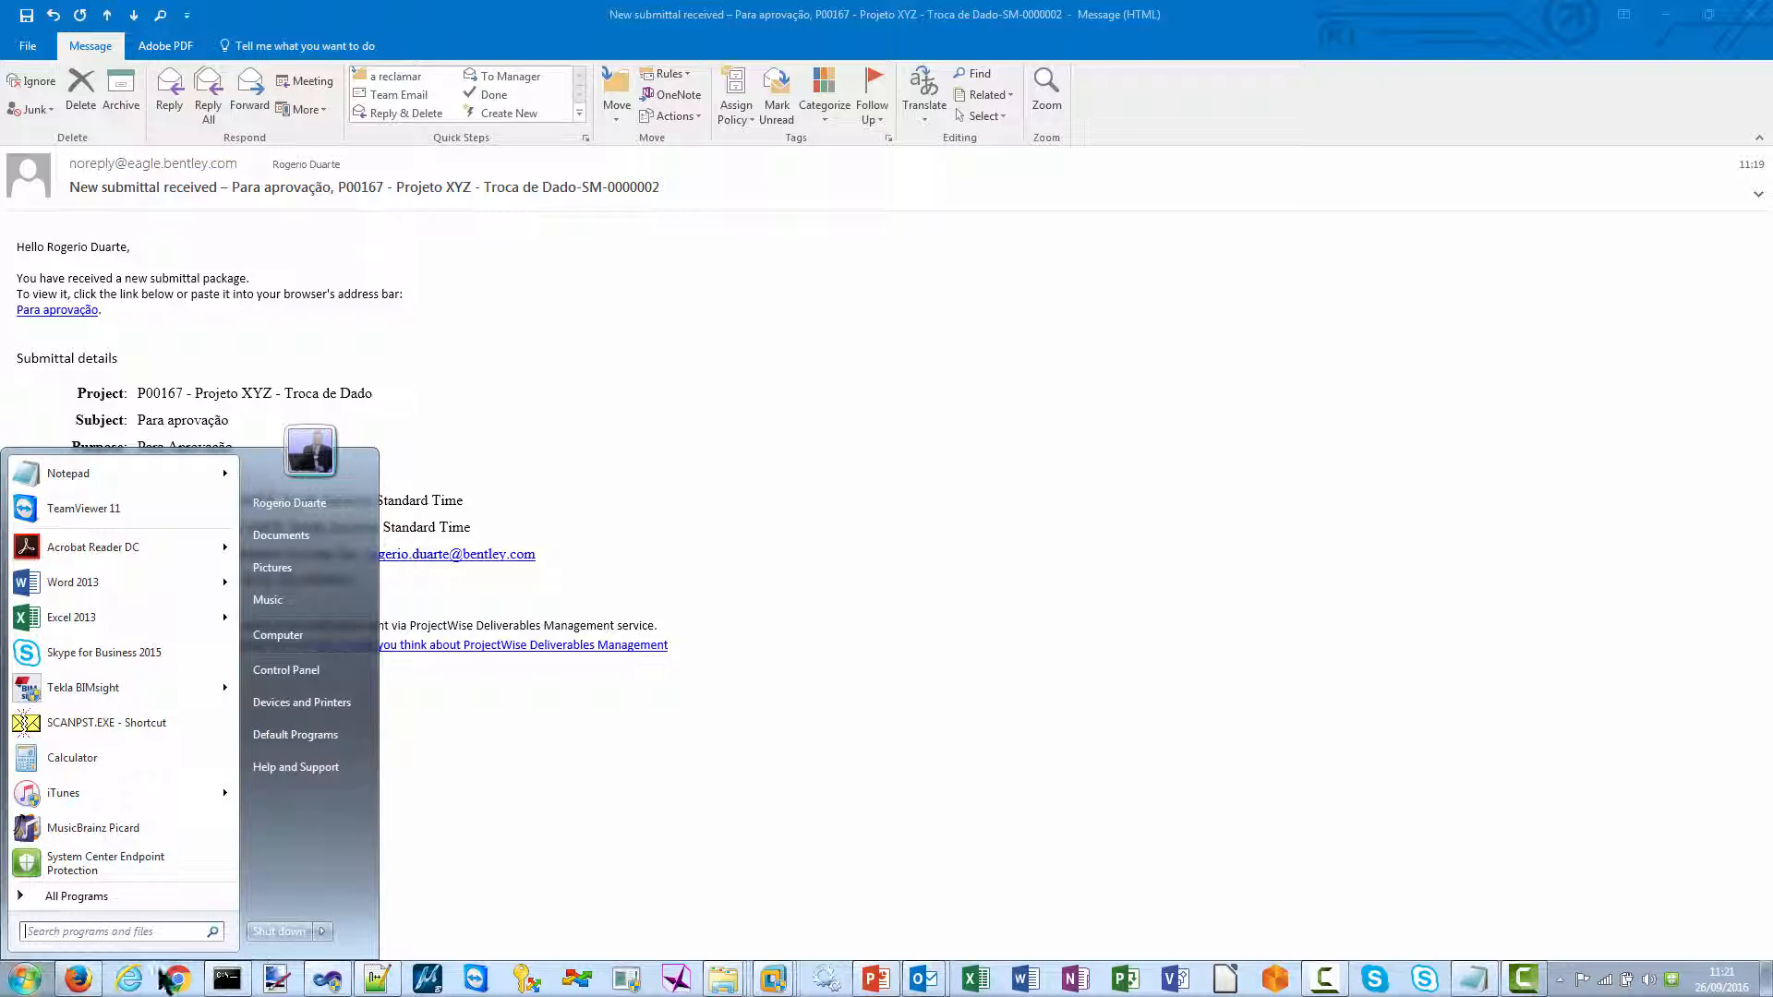
left_click(80, 983)
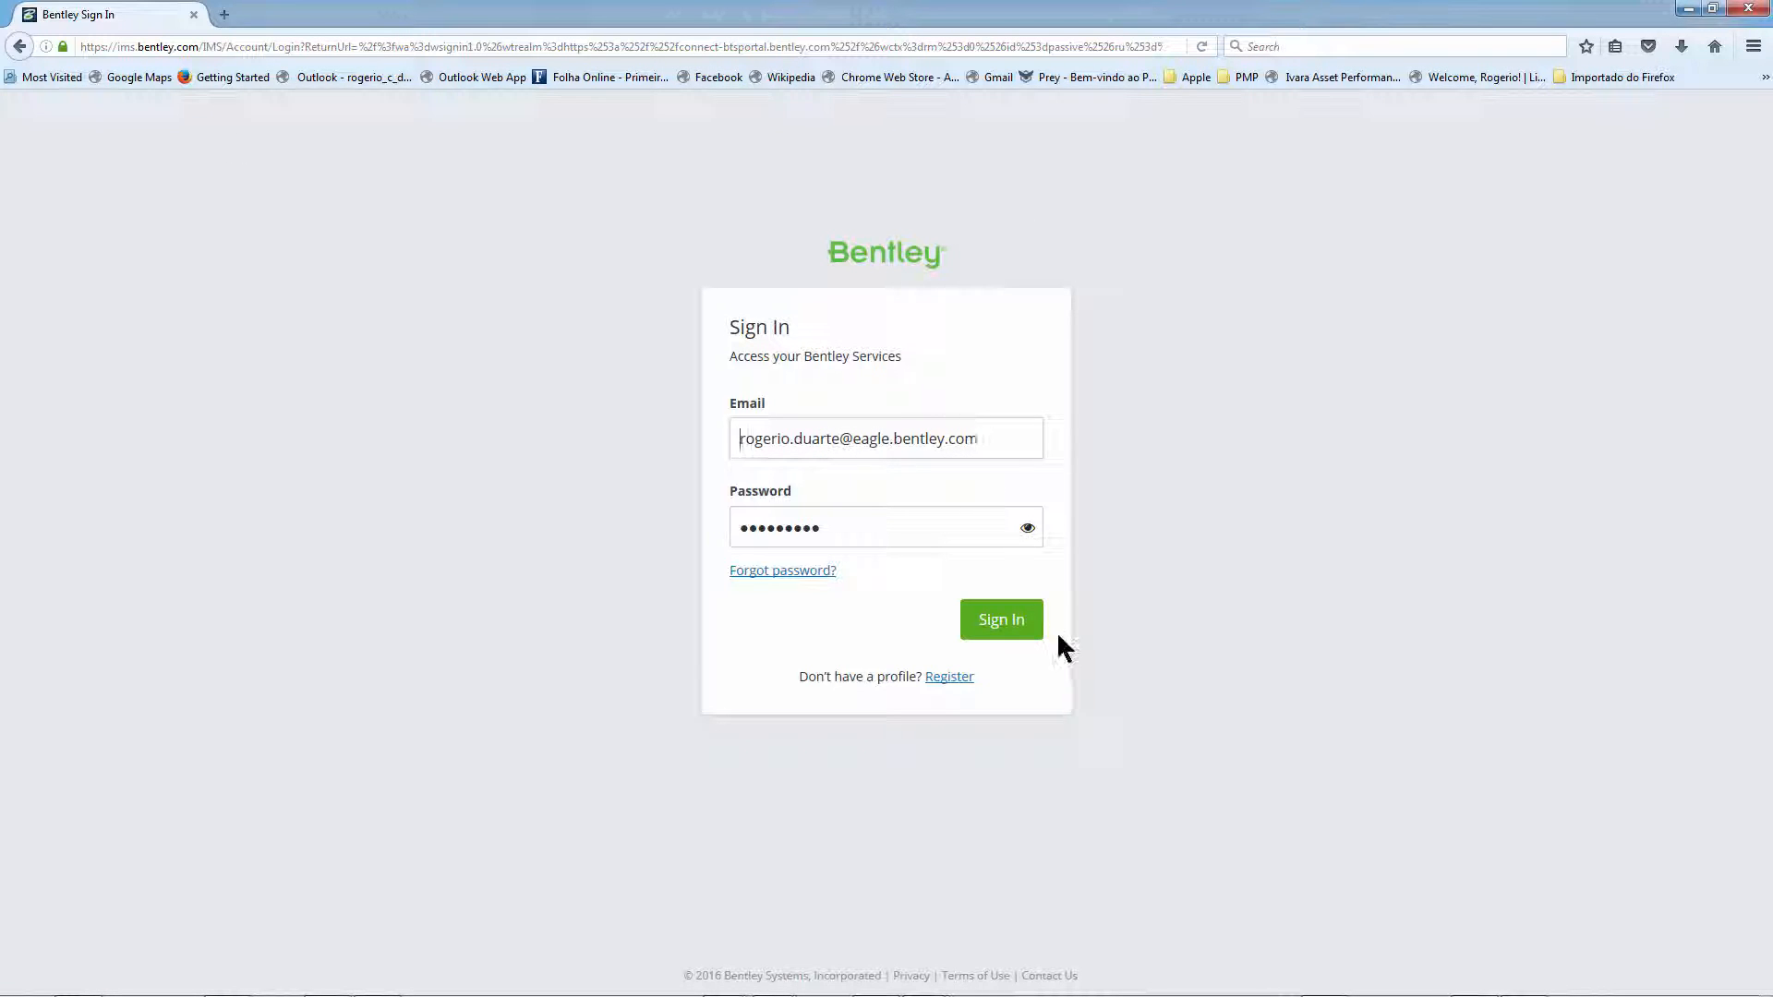
left_click(1023, 637)
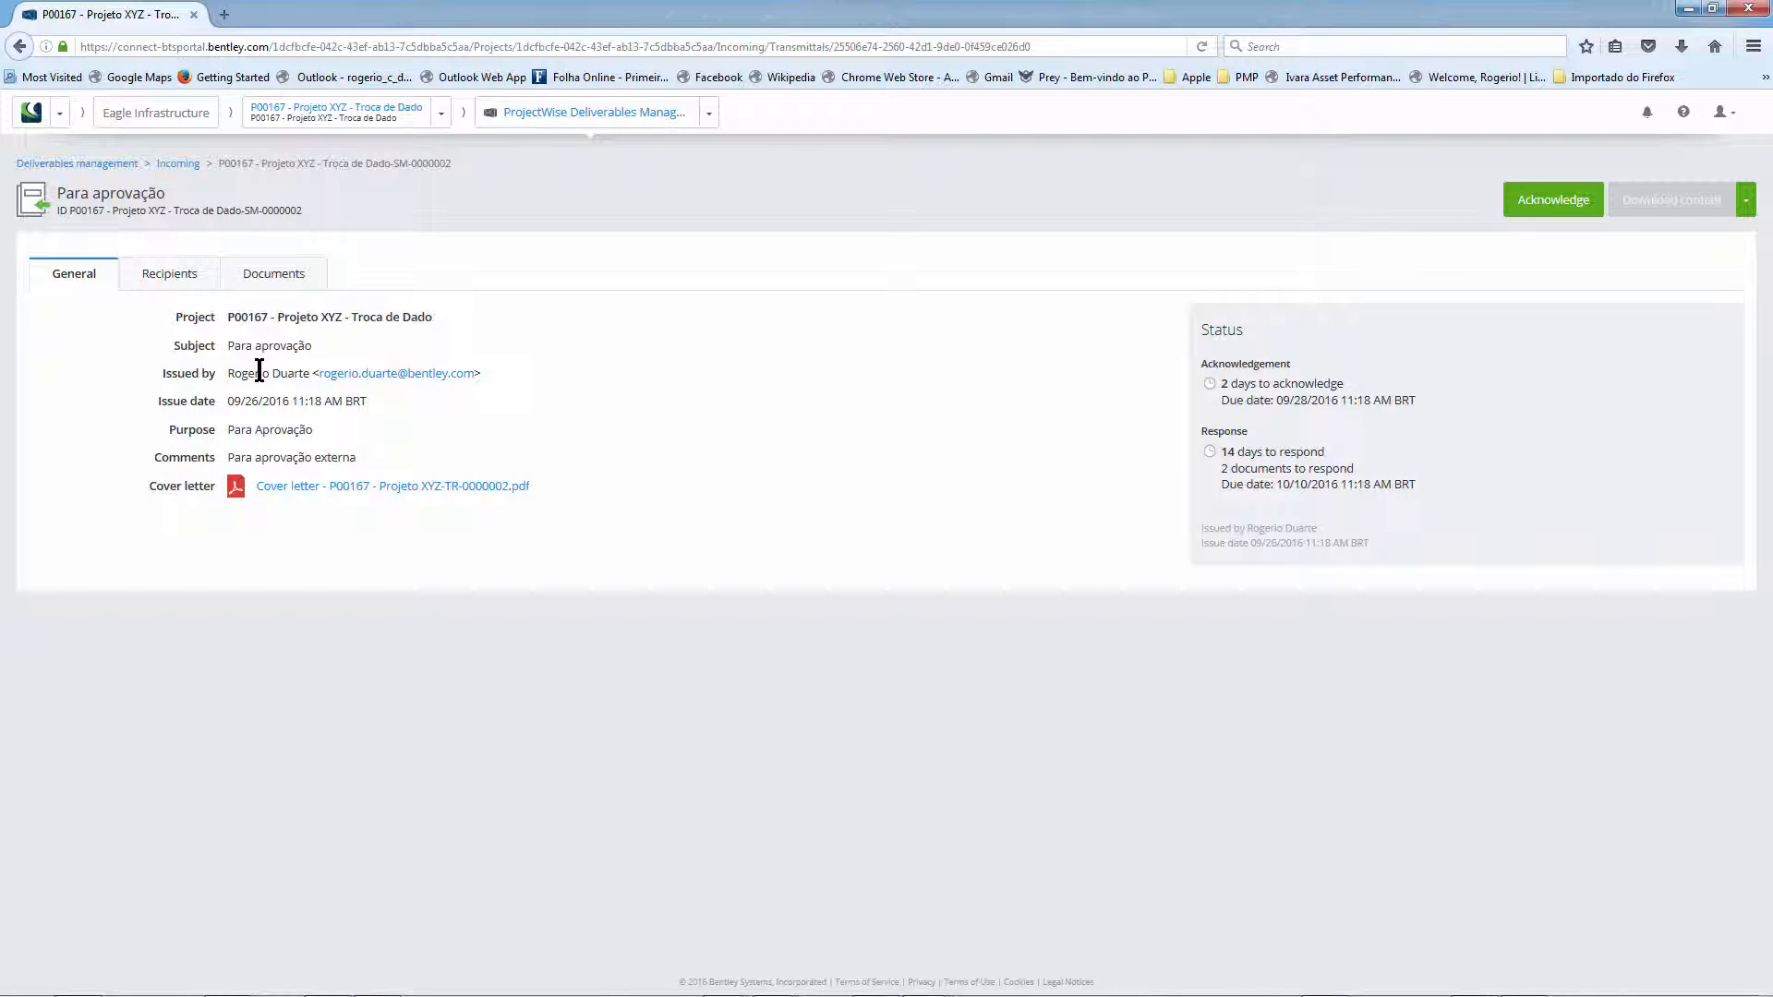
- Open the transmittal's cover letter PDF in Acrobat, review it, and close it
left_click(356, 489)
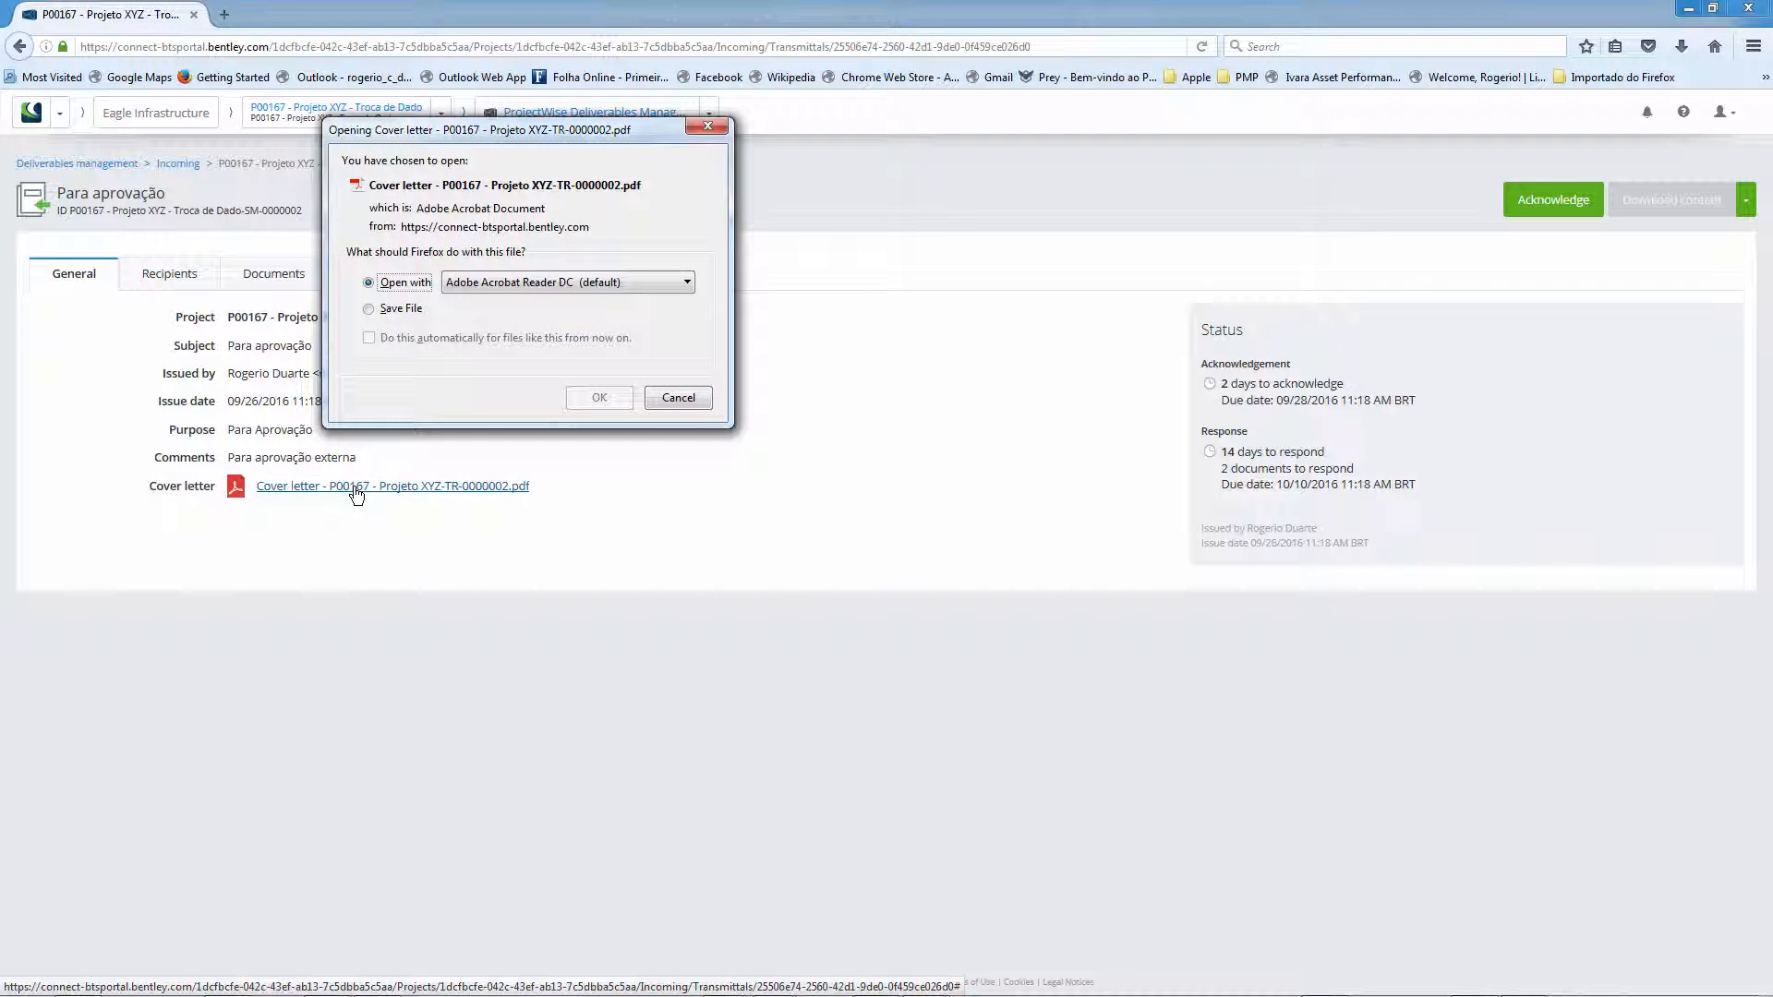
left_click(599, 397)
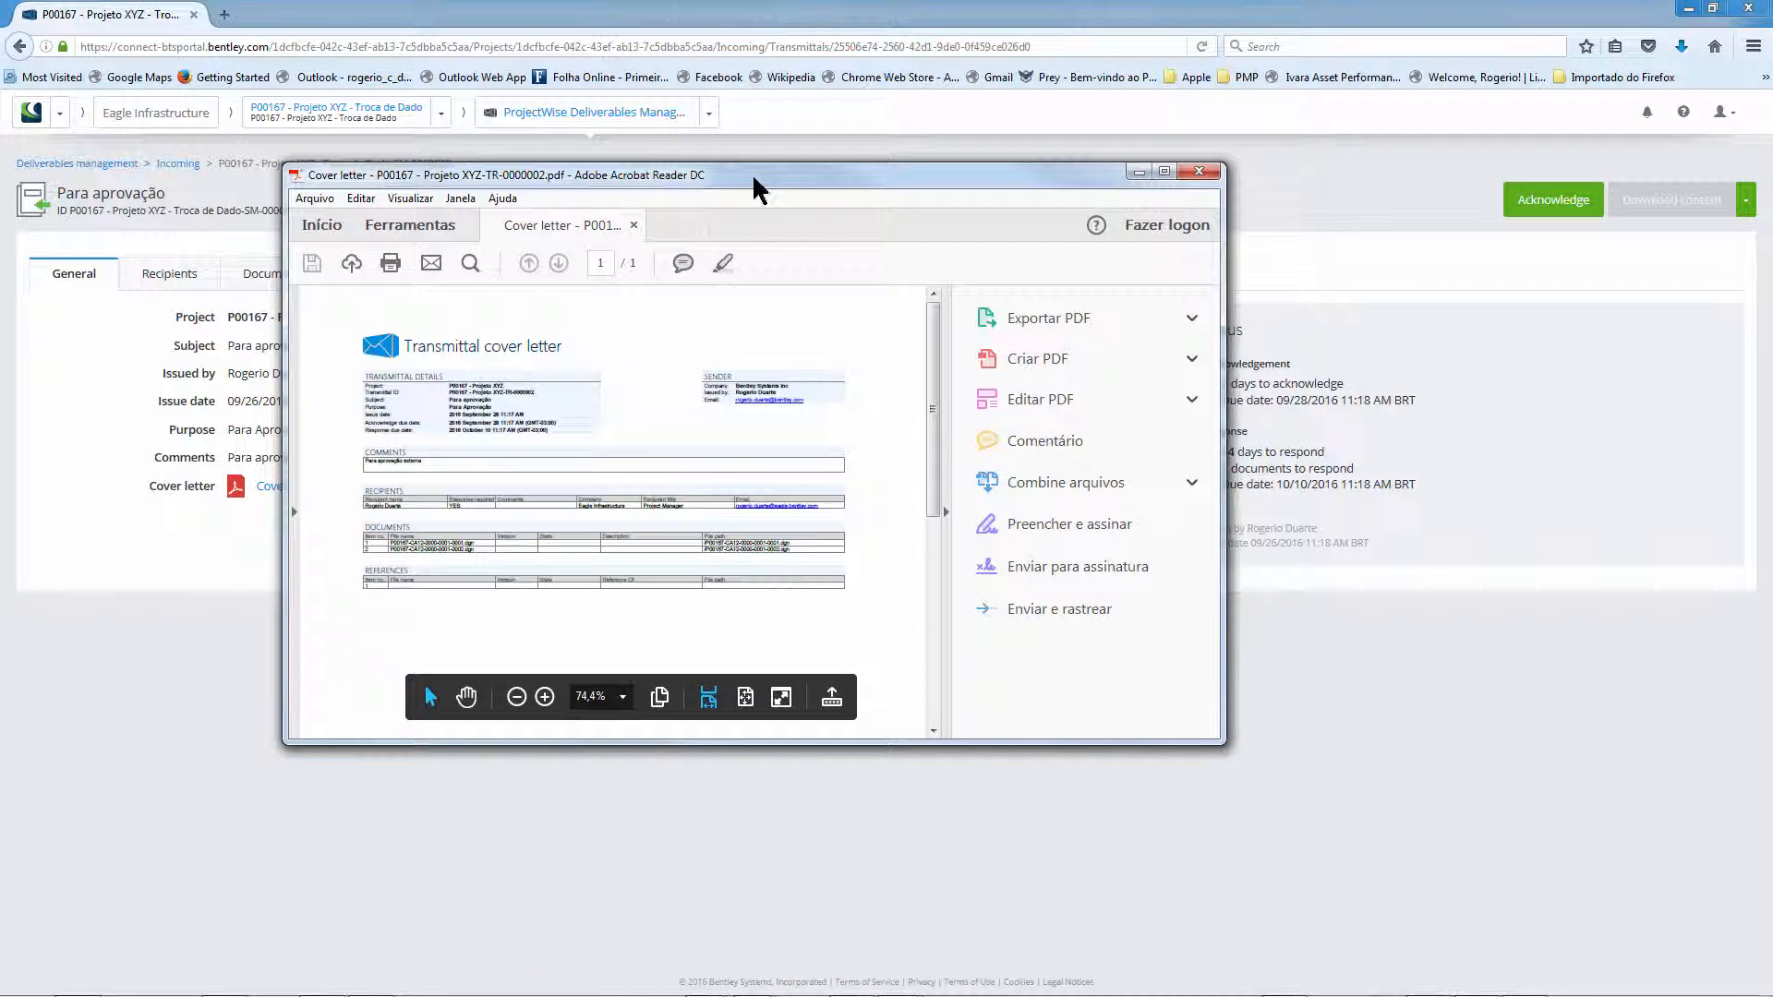
double_click(752, 185)
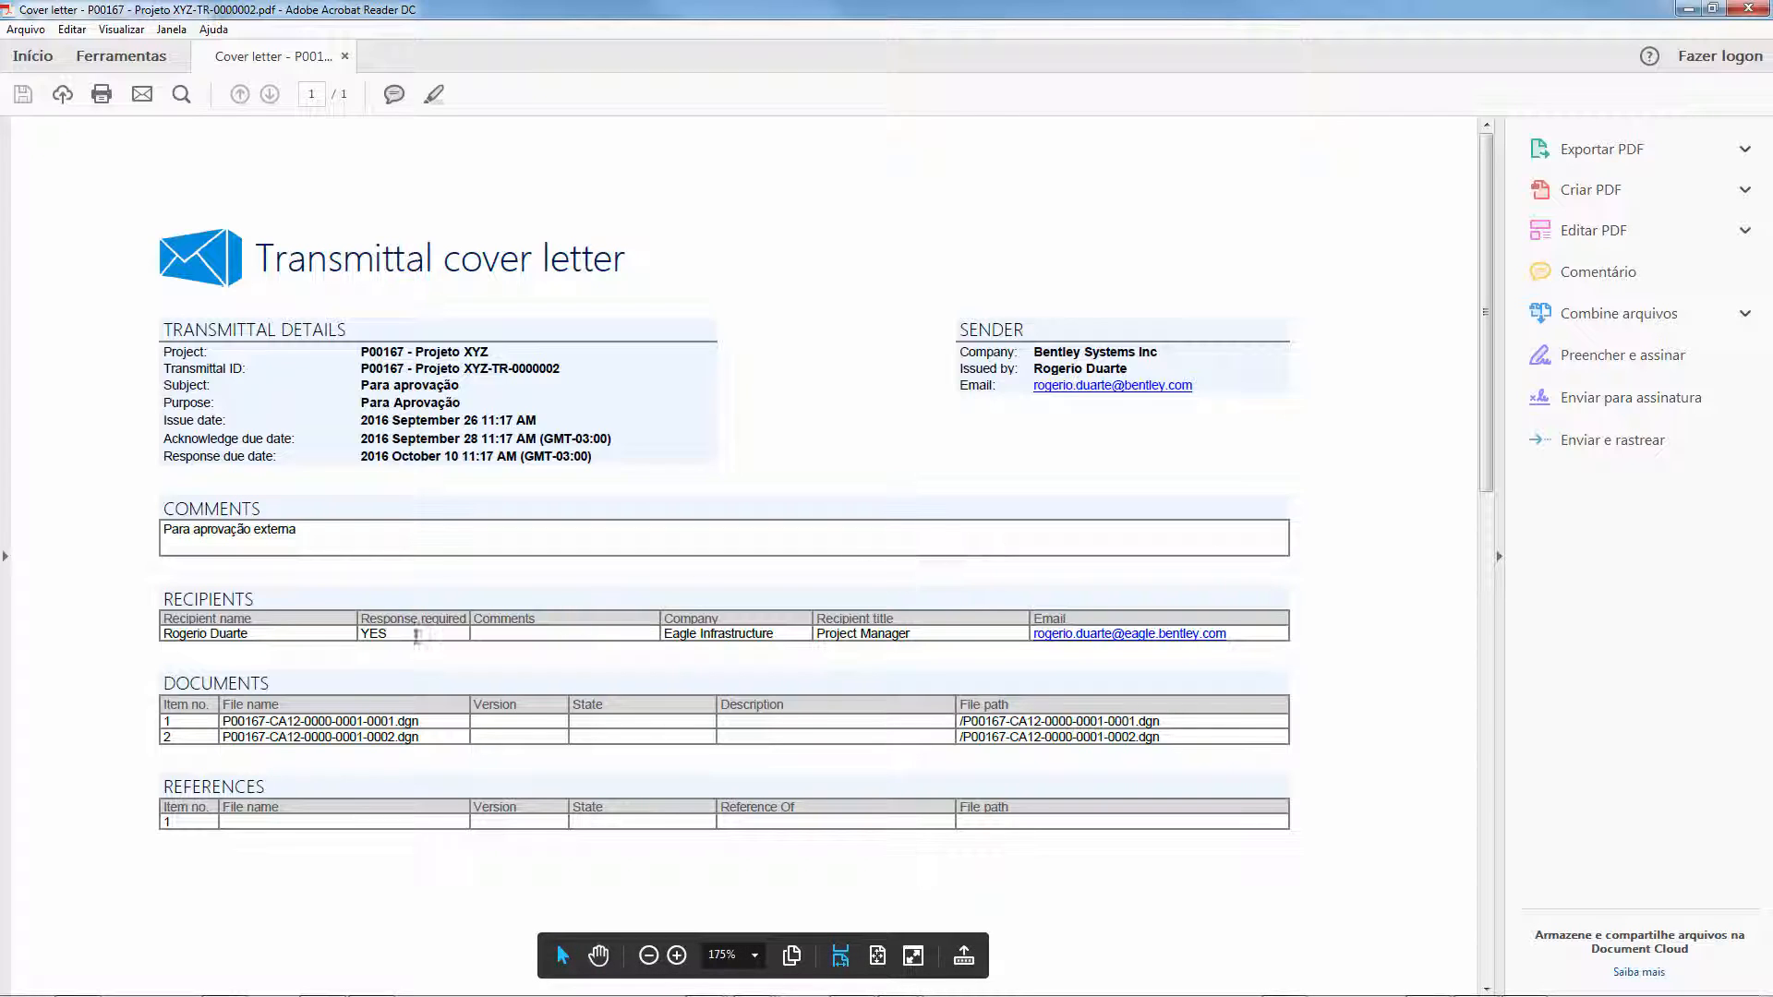
left_click_drag(169, 725, 439, 721)
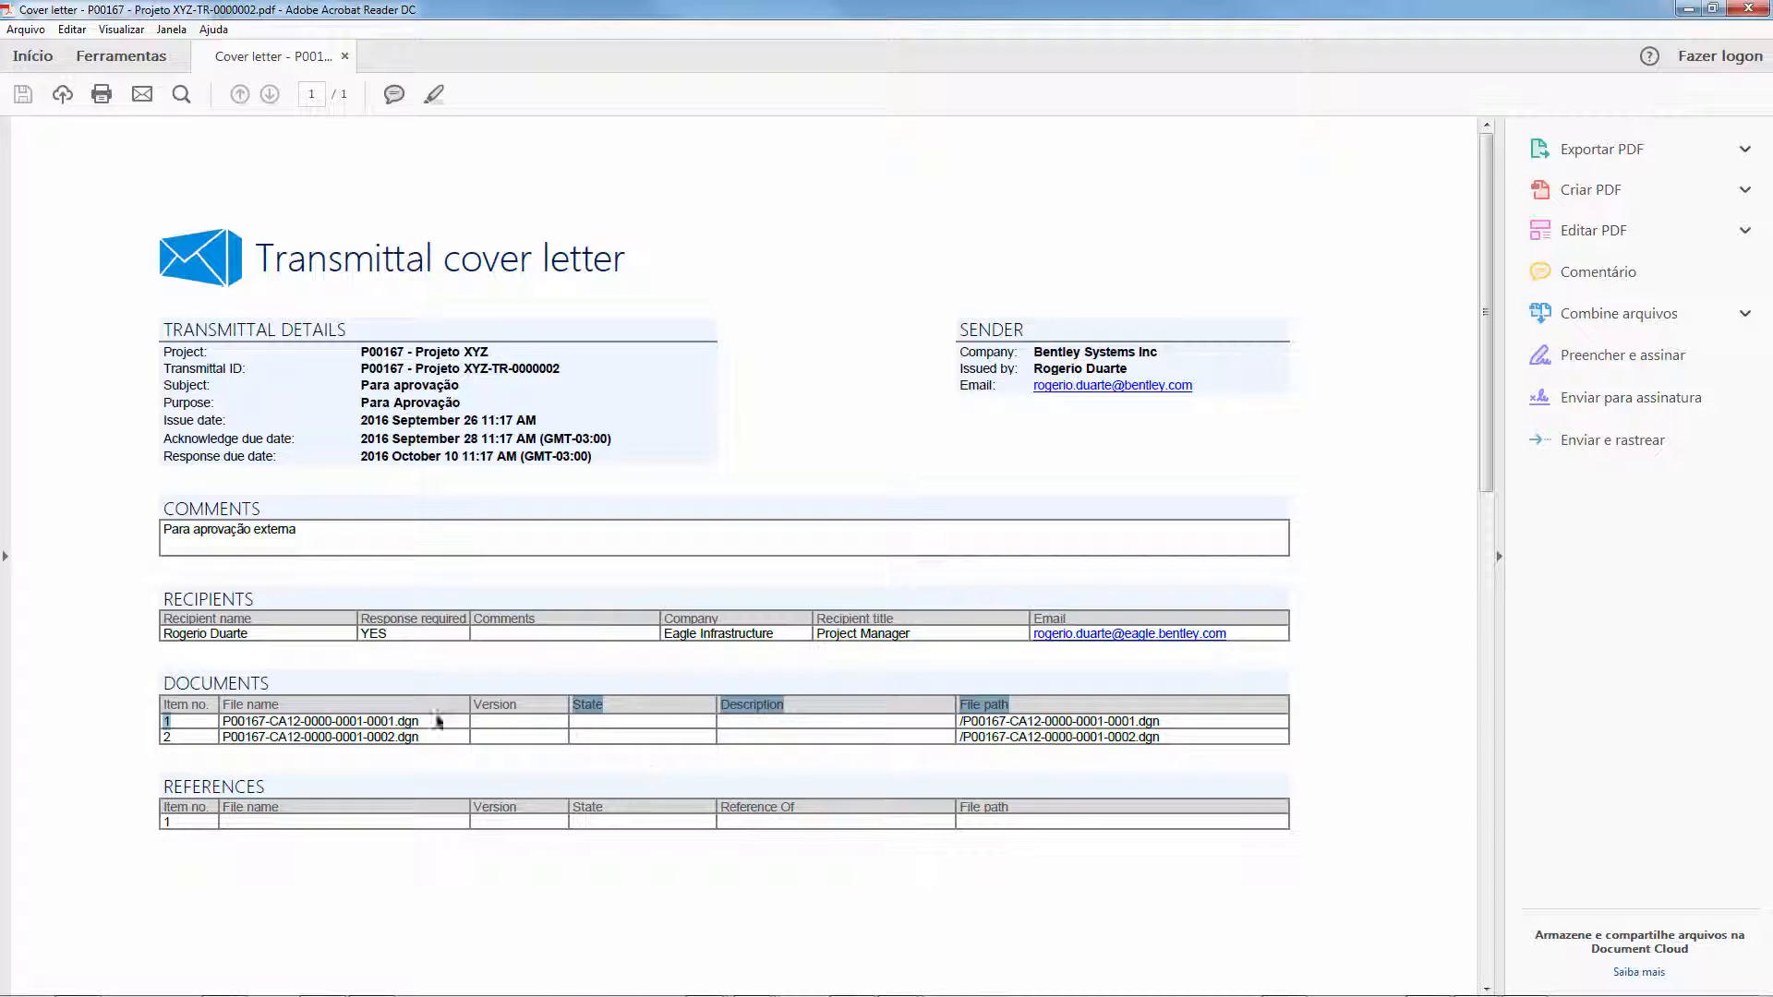
left_click(265, 721)
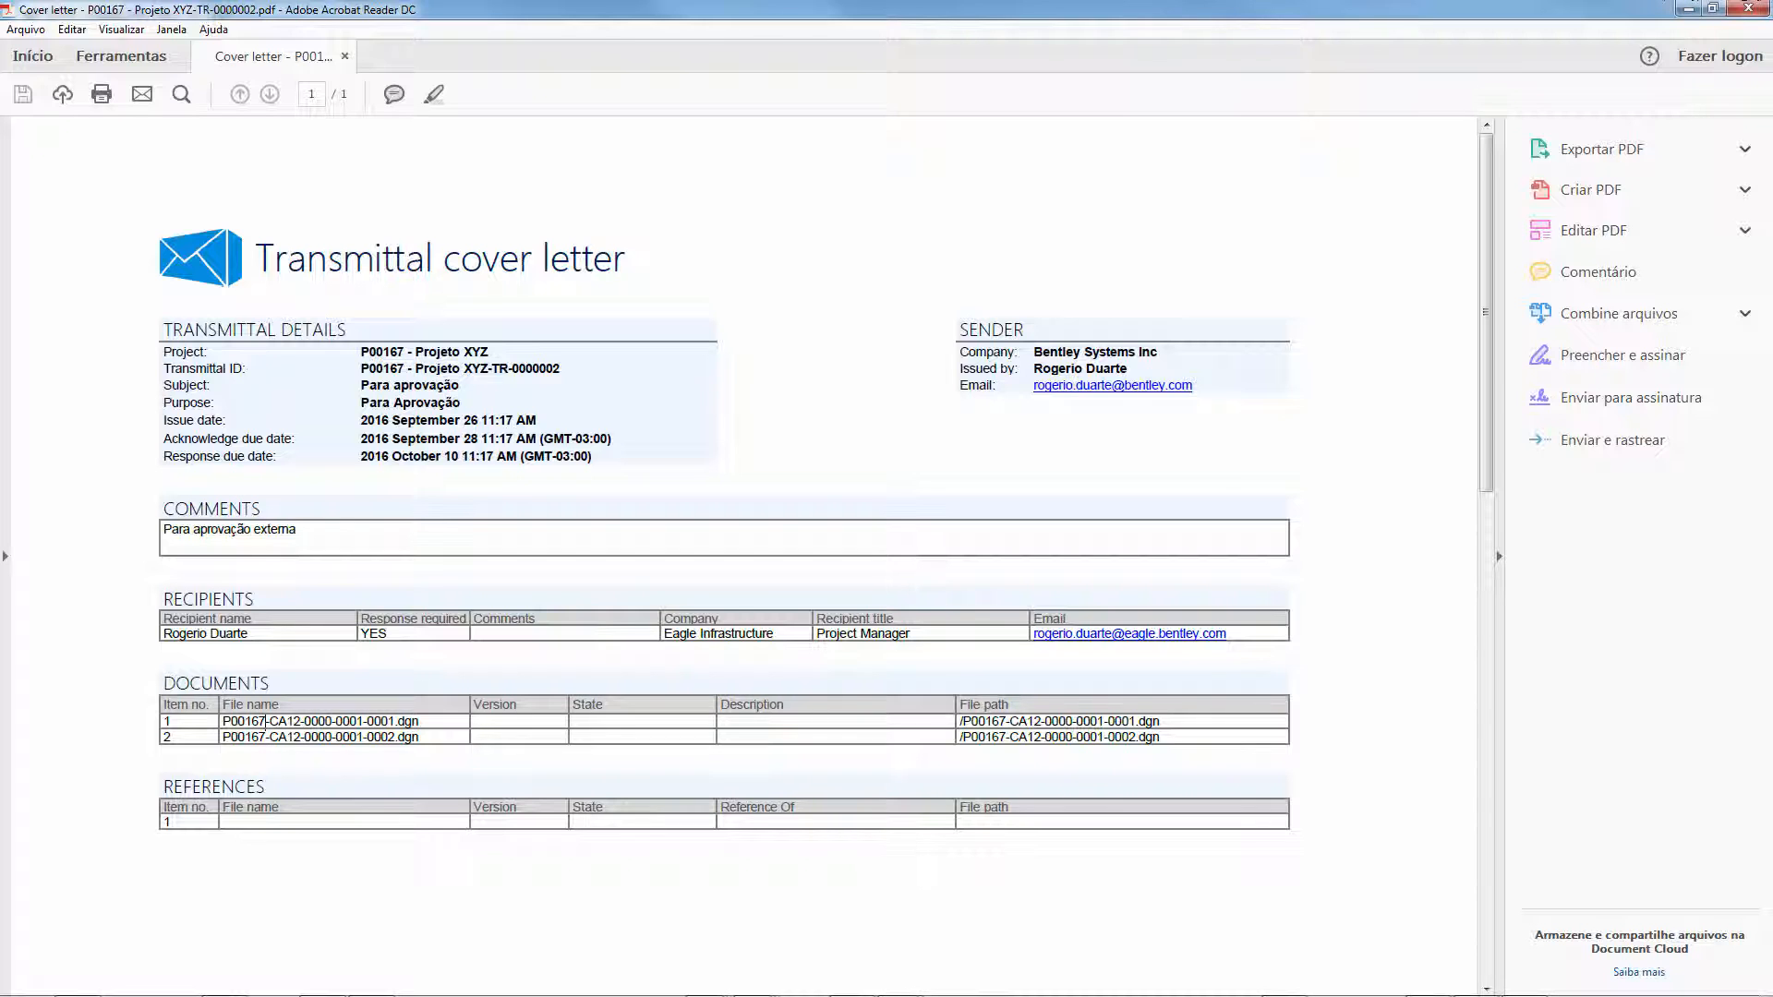
left_click(1697, 8)
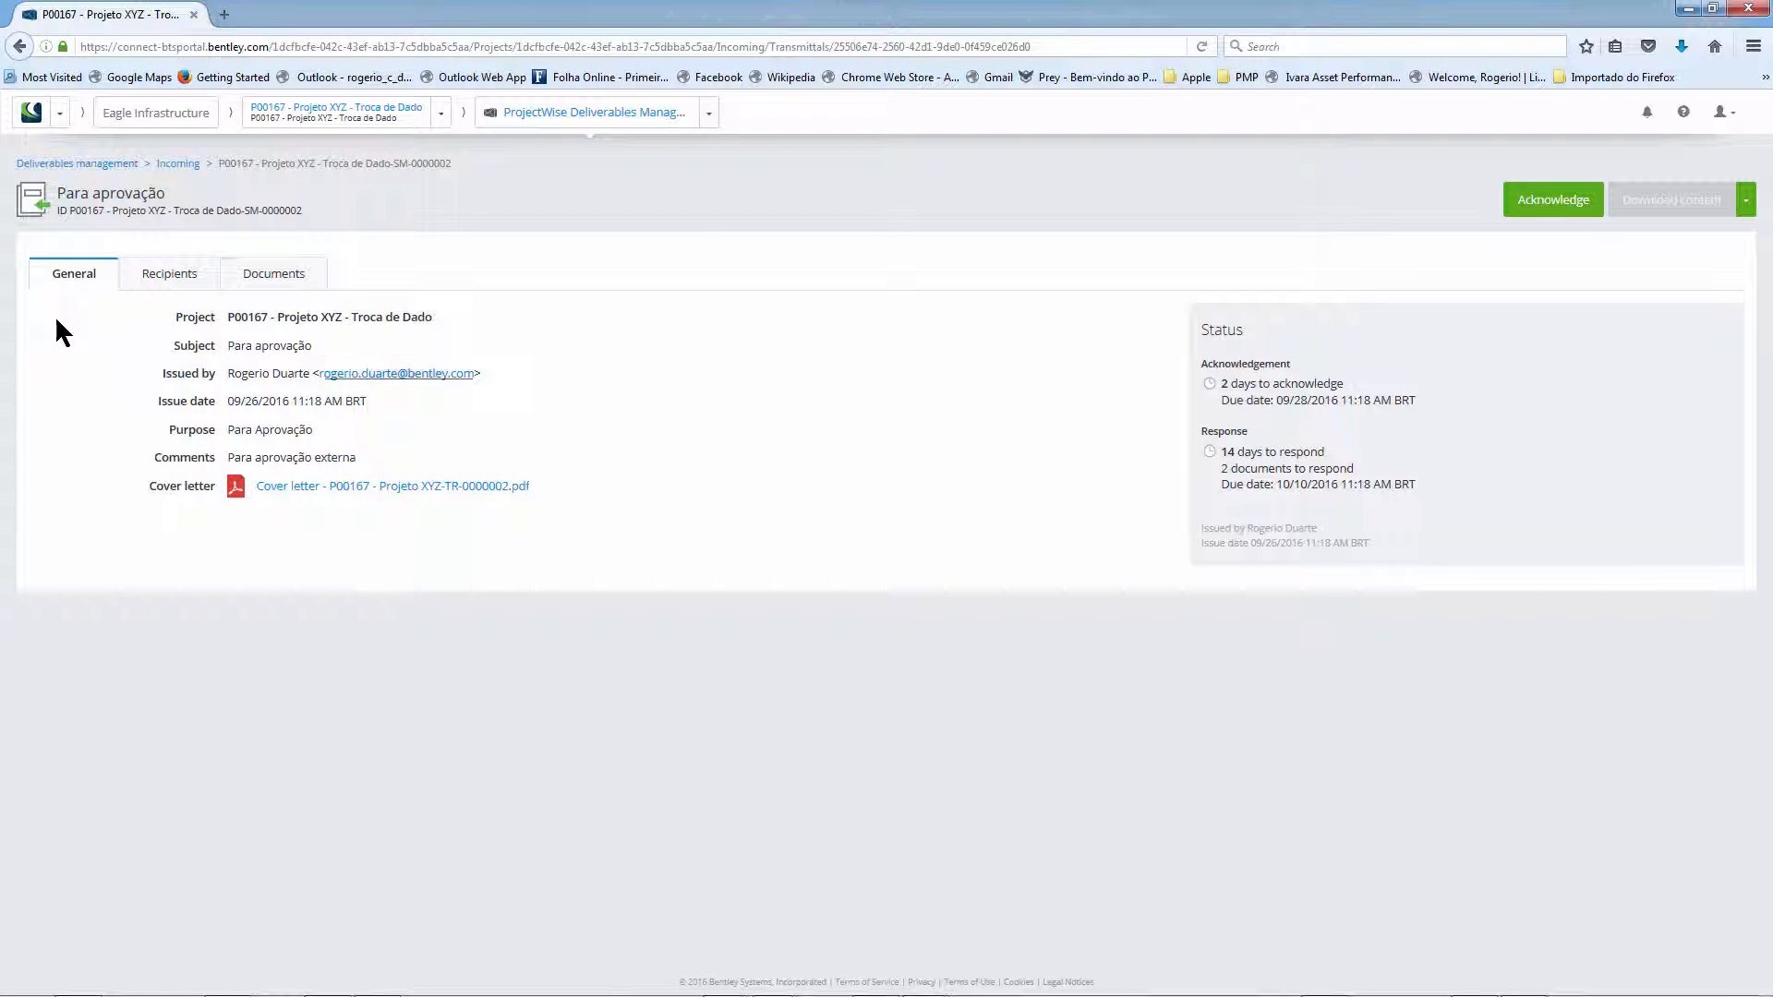
- Acknowledge the received transmittal after viewing its documents list
left_click(275, 280)
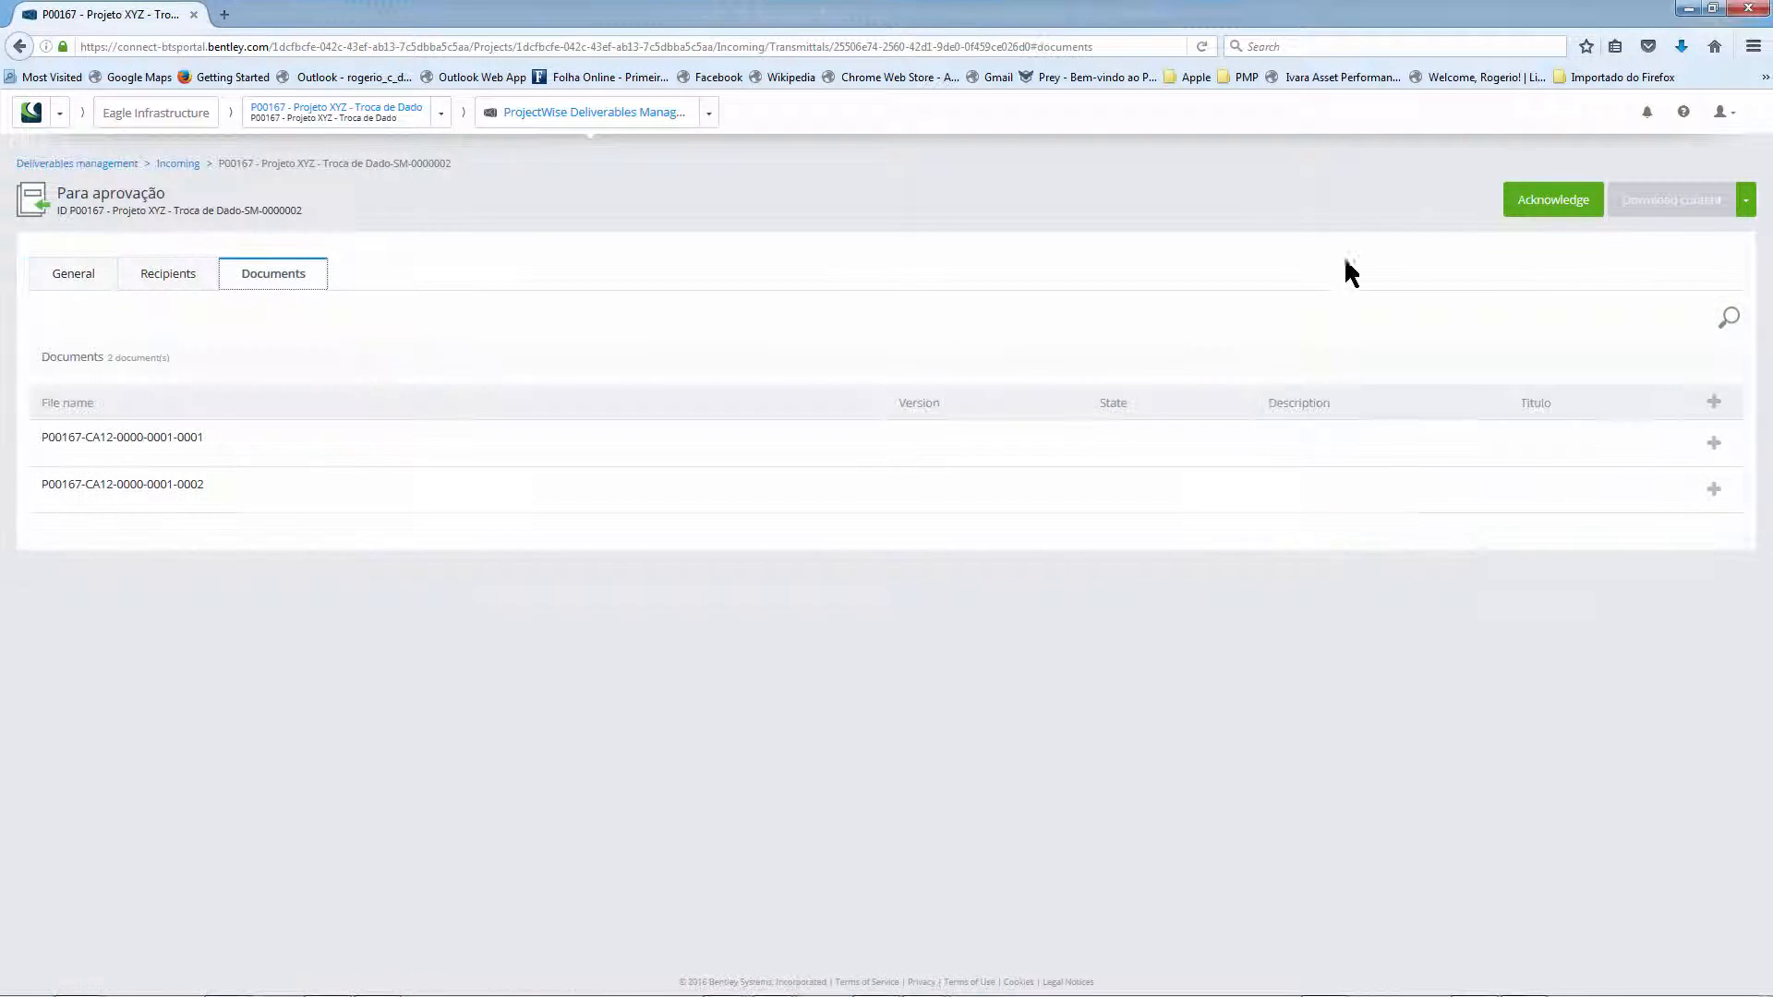
left_click(1551, 211)
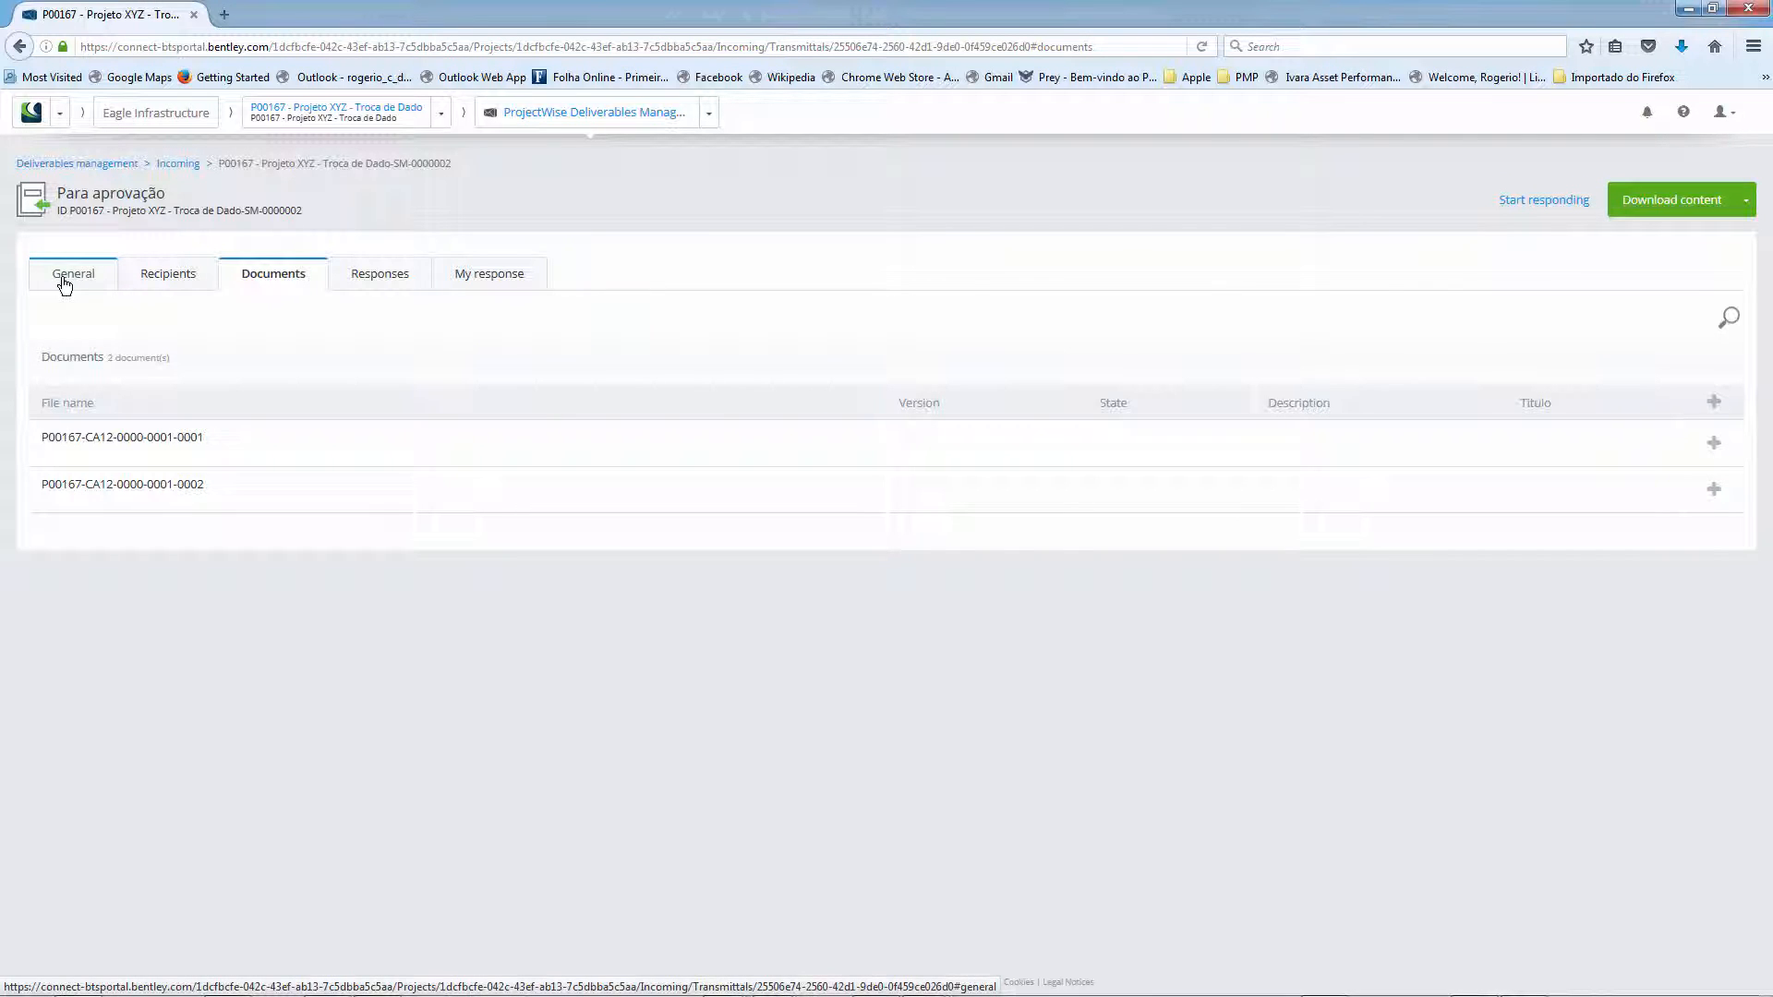
- Download the transmittal content, open the Para aprovação.zip archive in WinZip to inspect its files, and close it
left_click(1706, 208)
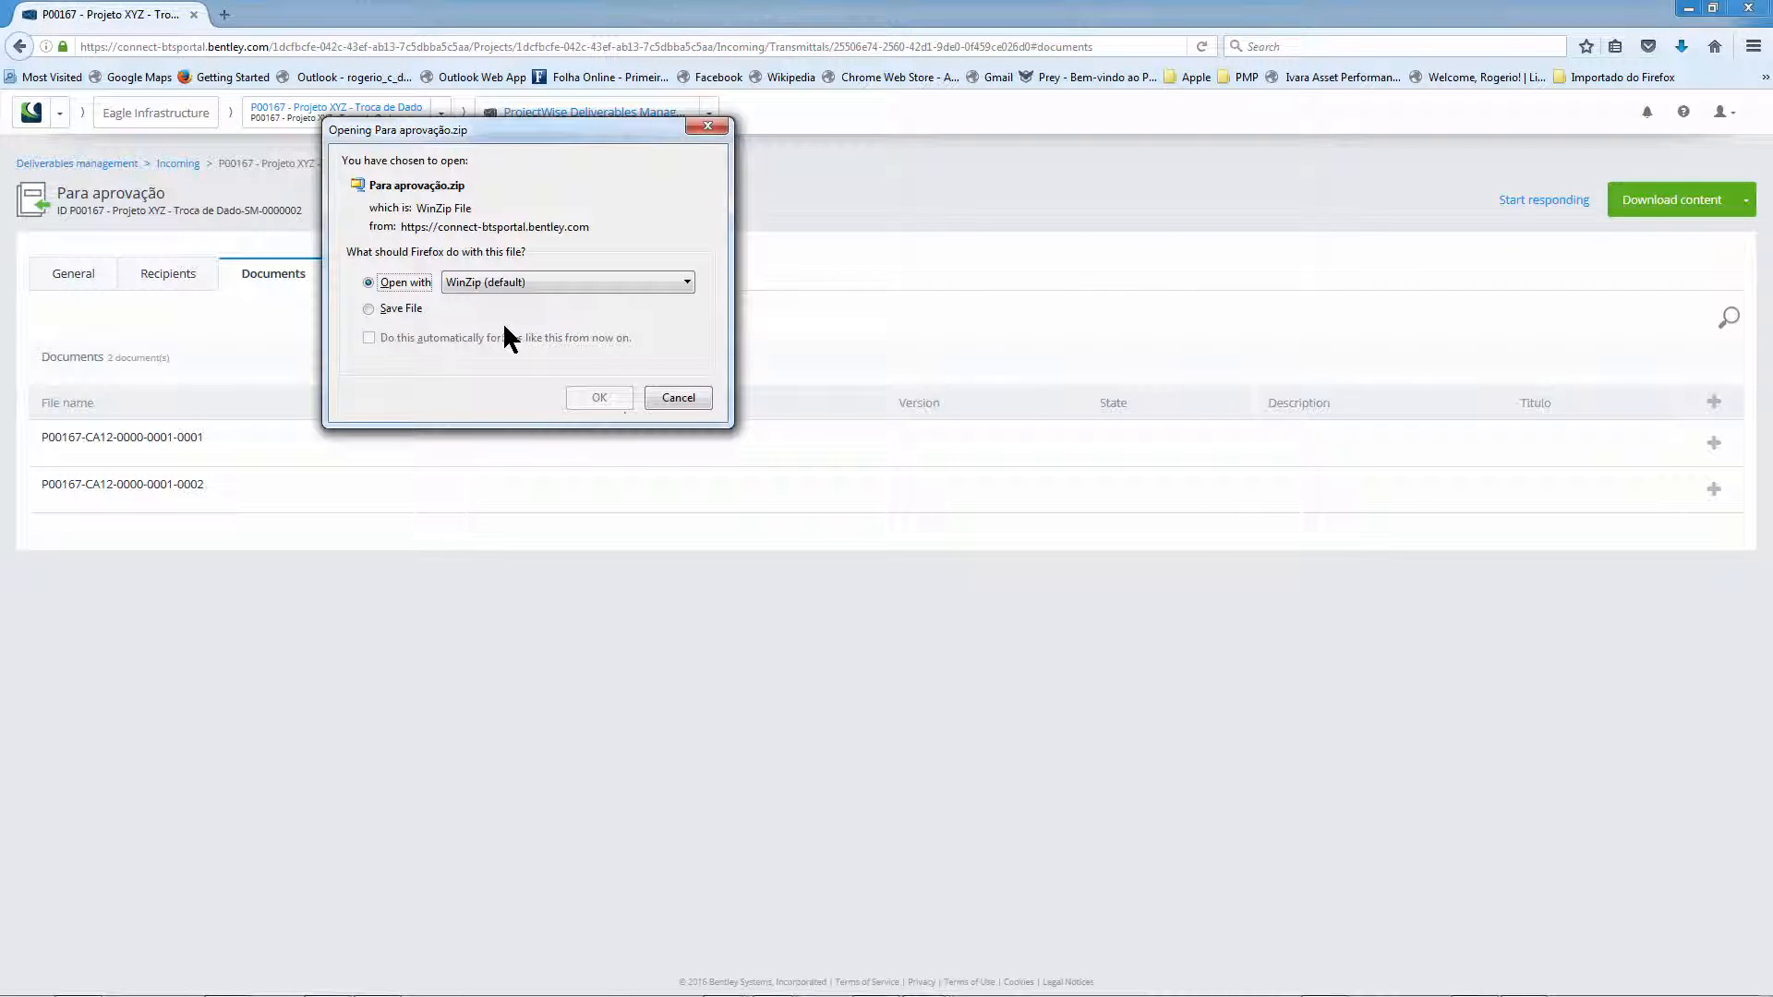
left_click(596, 399)
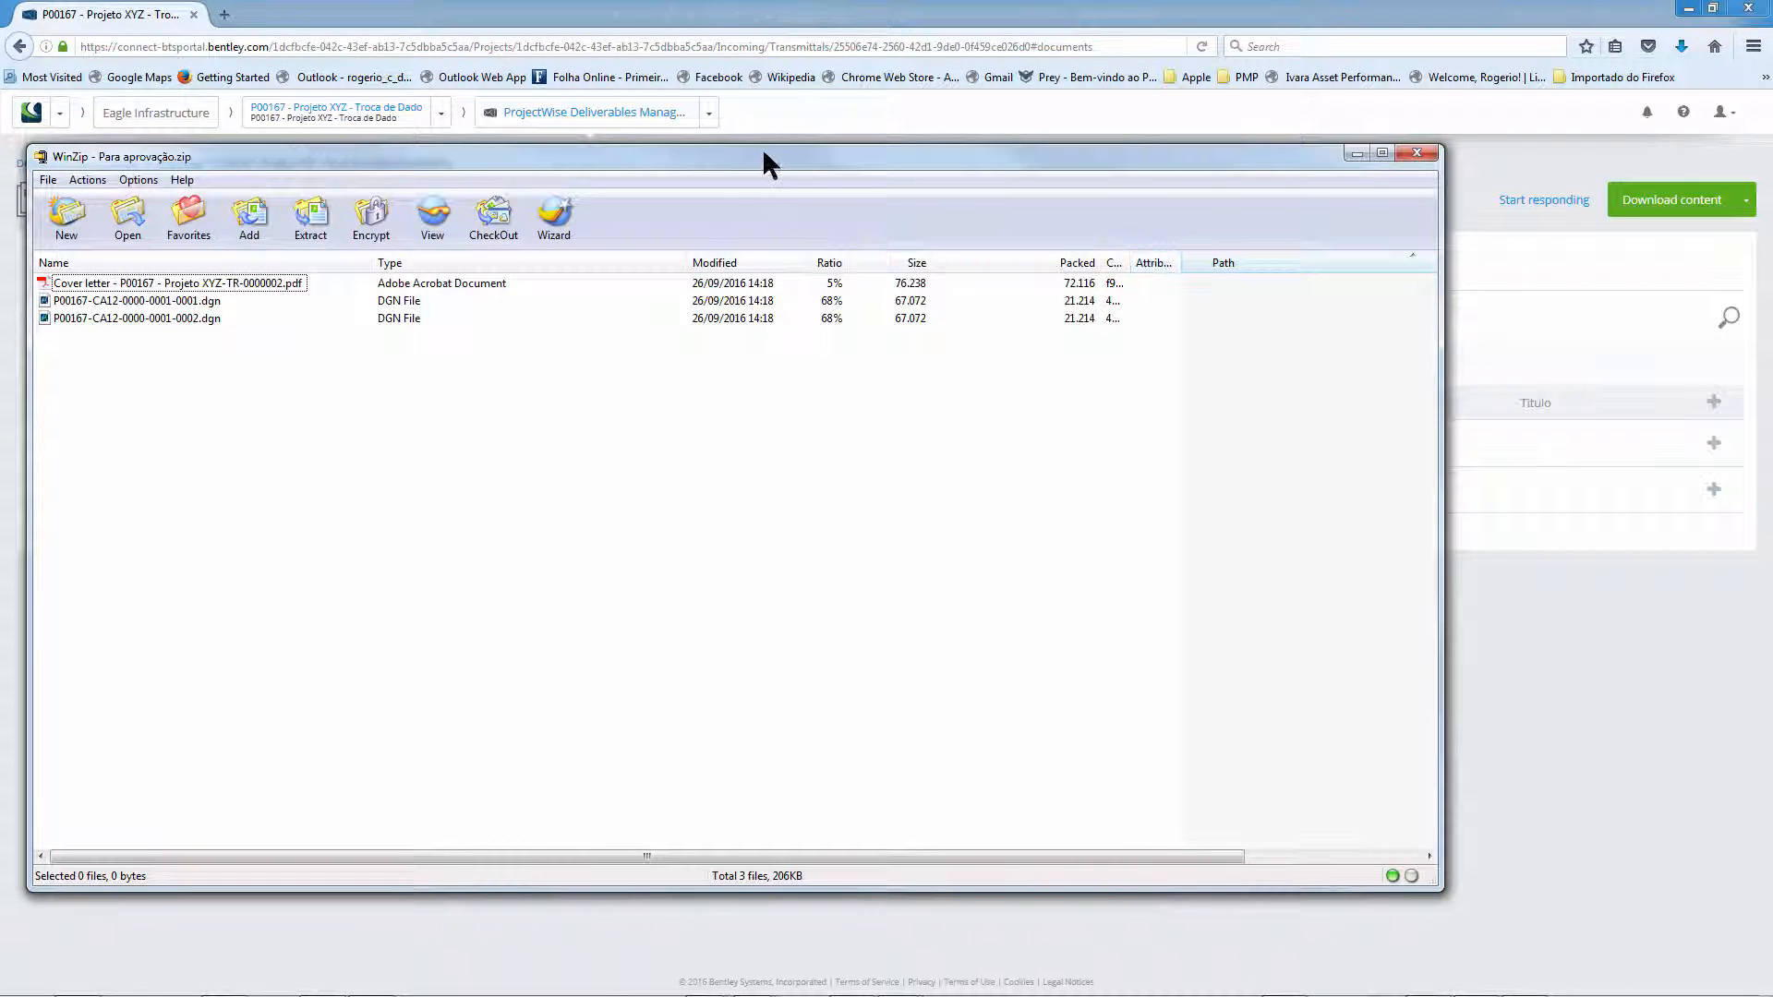
left_click_drag(763, 164, 945, 204)
left_click_drag(584, 506, 304, 337)
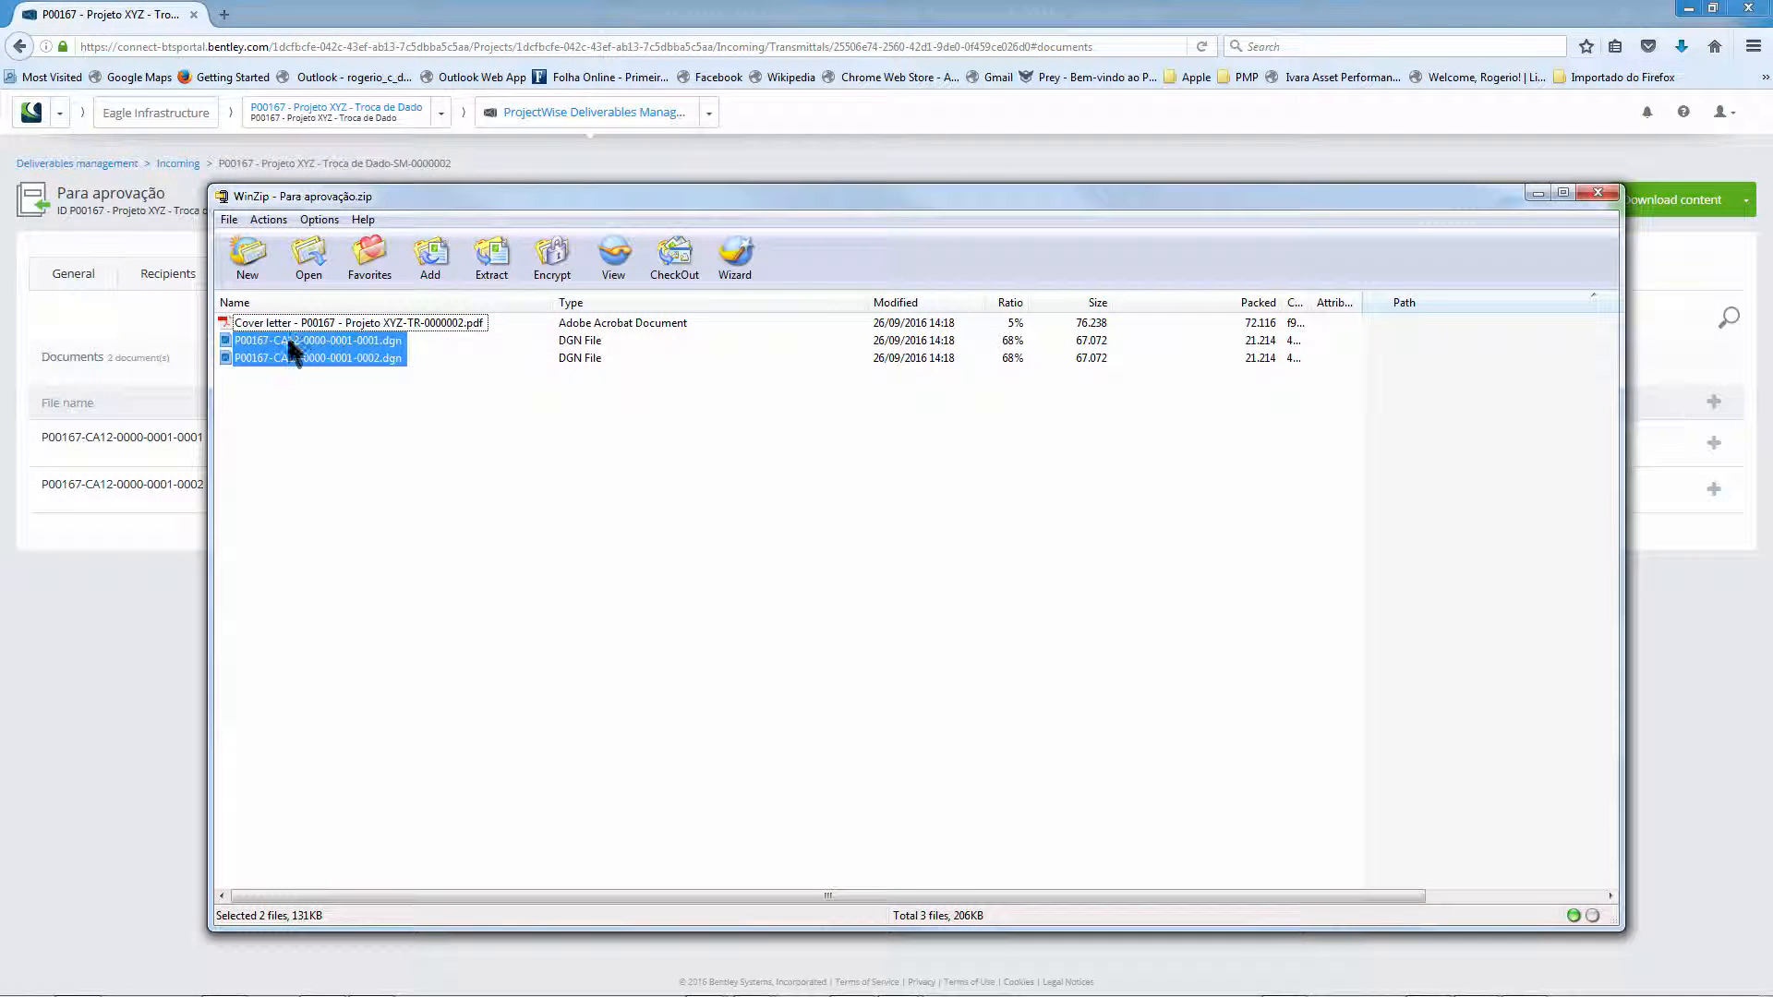
left_click(290, 341)
left_click(286, 358)
left_click(286, 341)
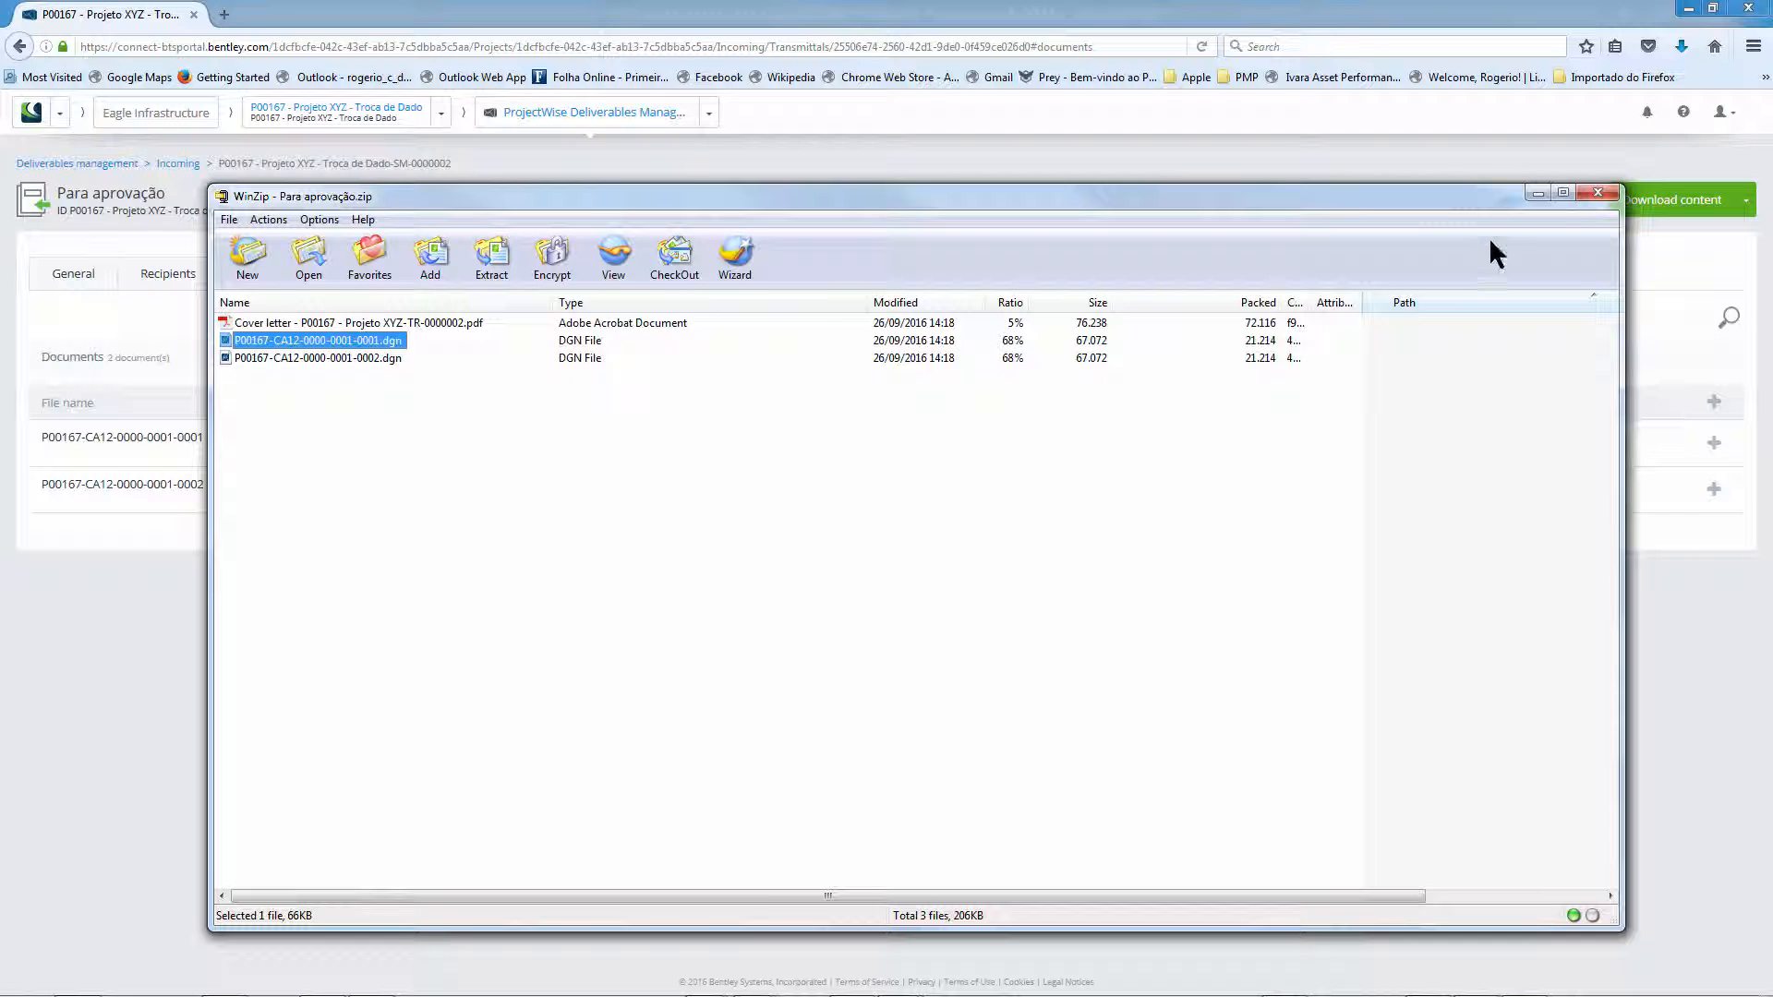
left_click(1598, 193)
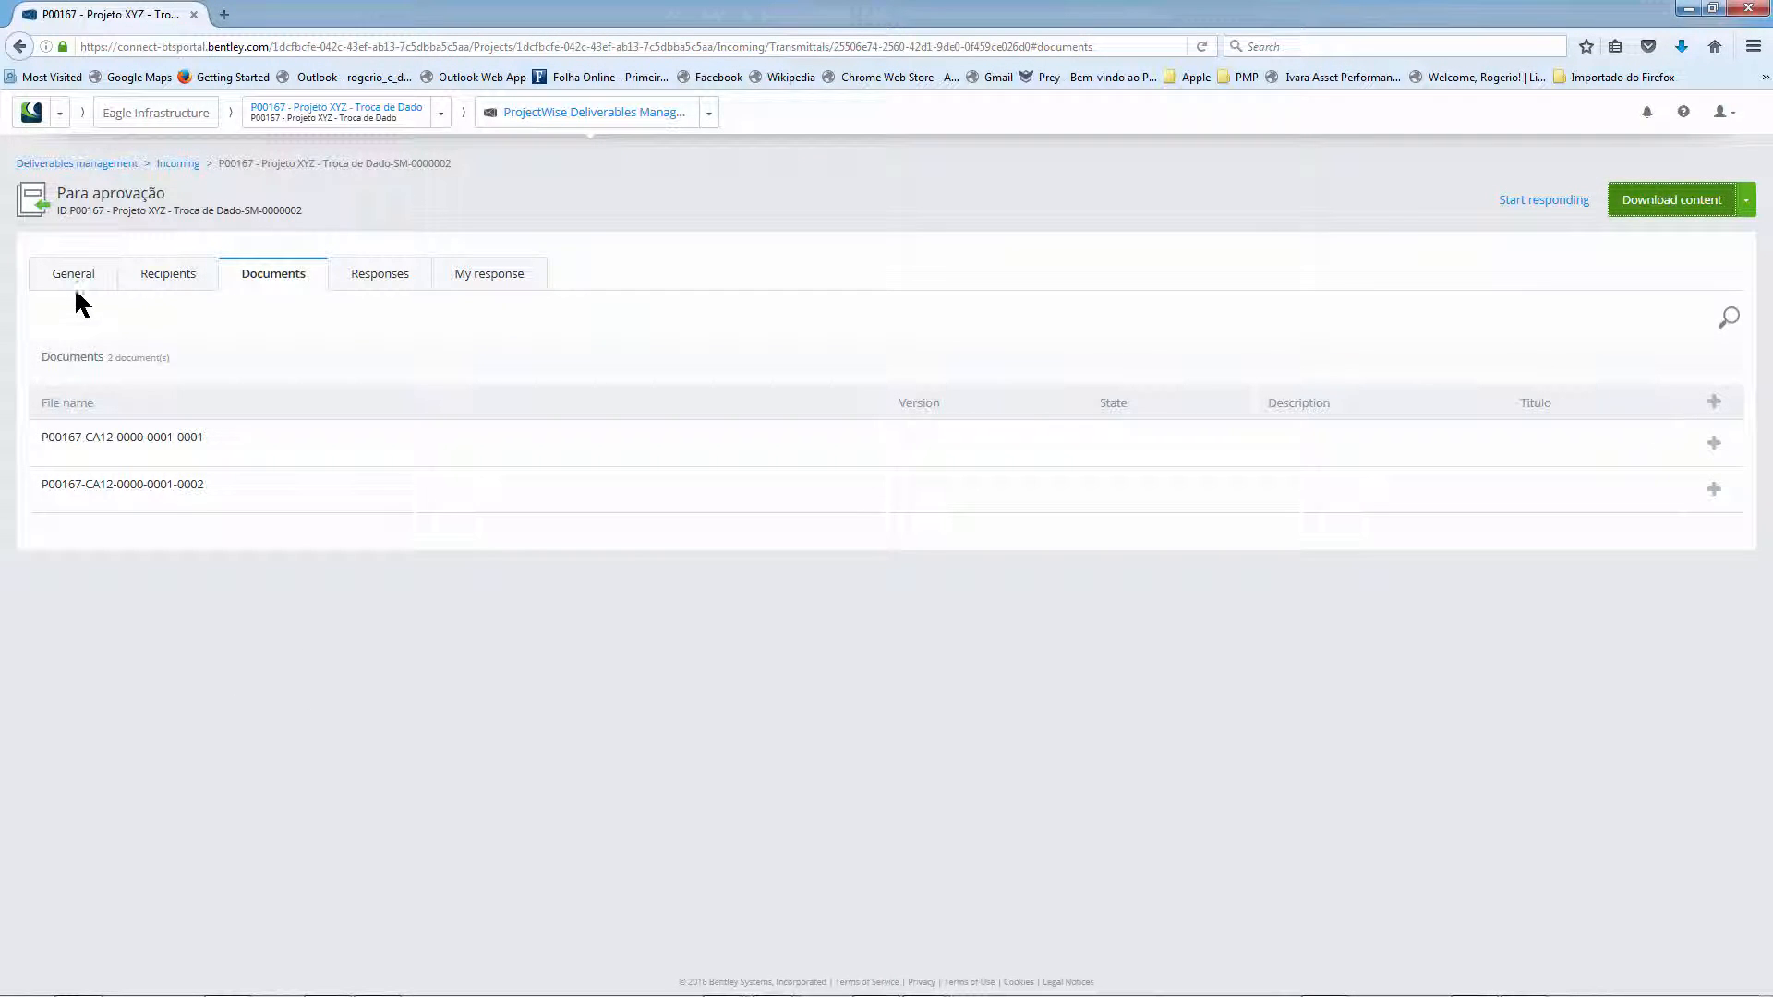
- Review the transmittal's General, Recipients, Documents and Responses details
left_click(72, 275)
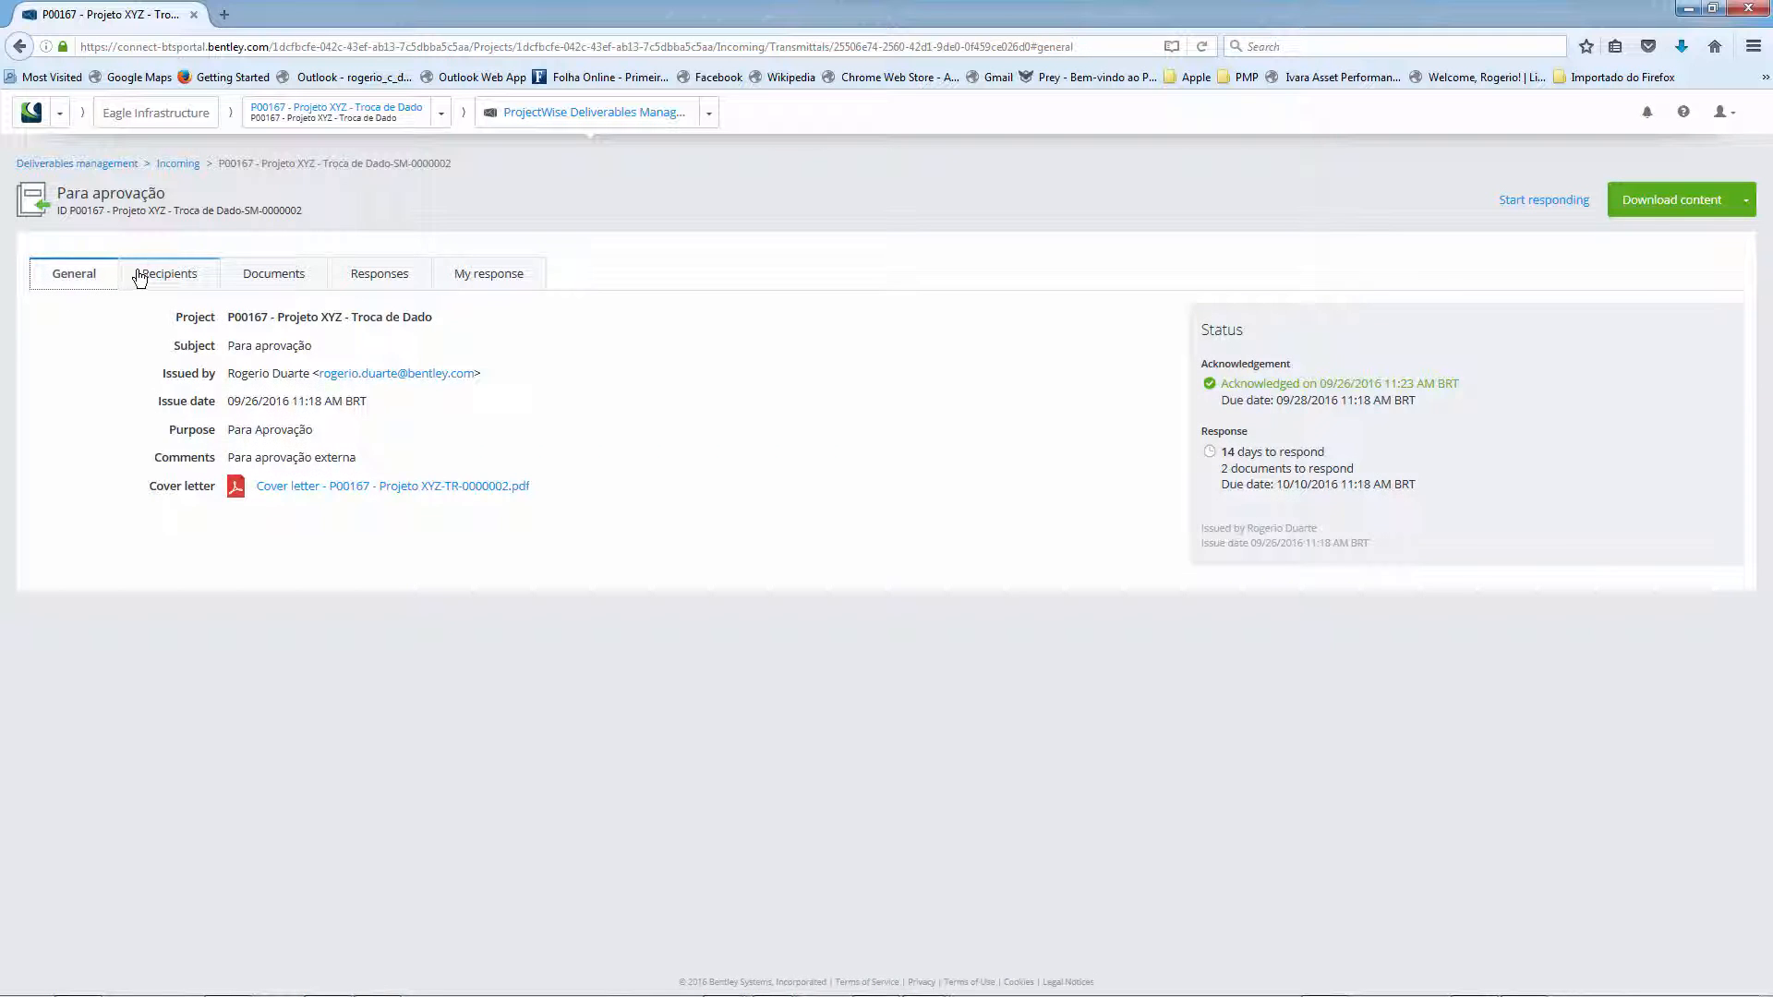
left_click(148, 275)
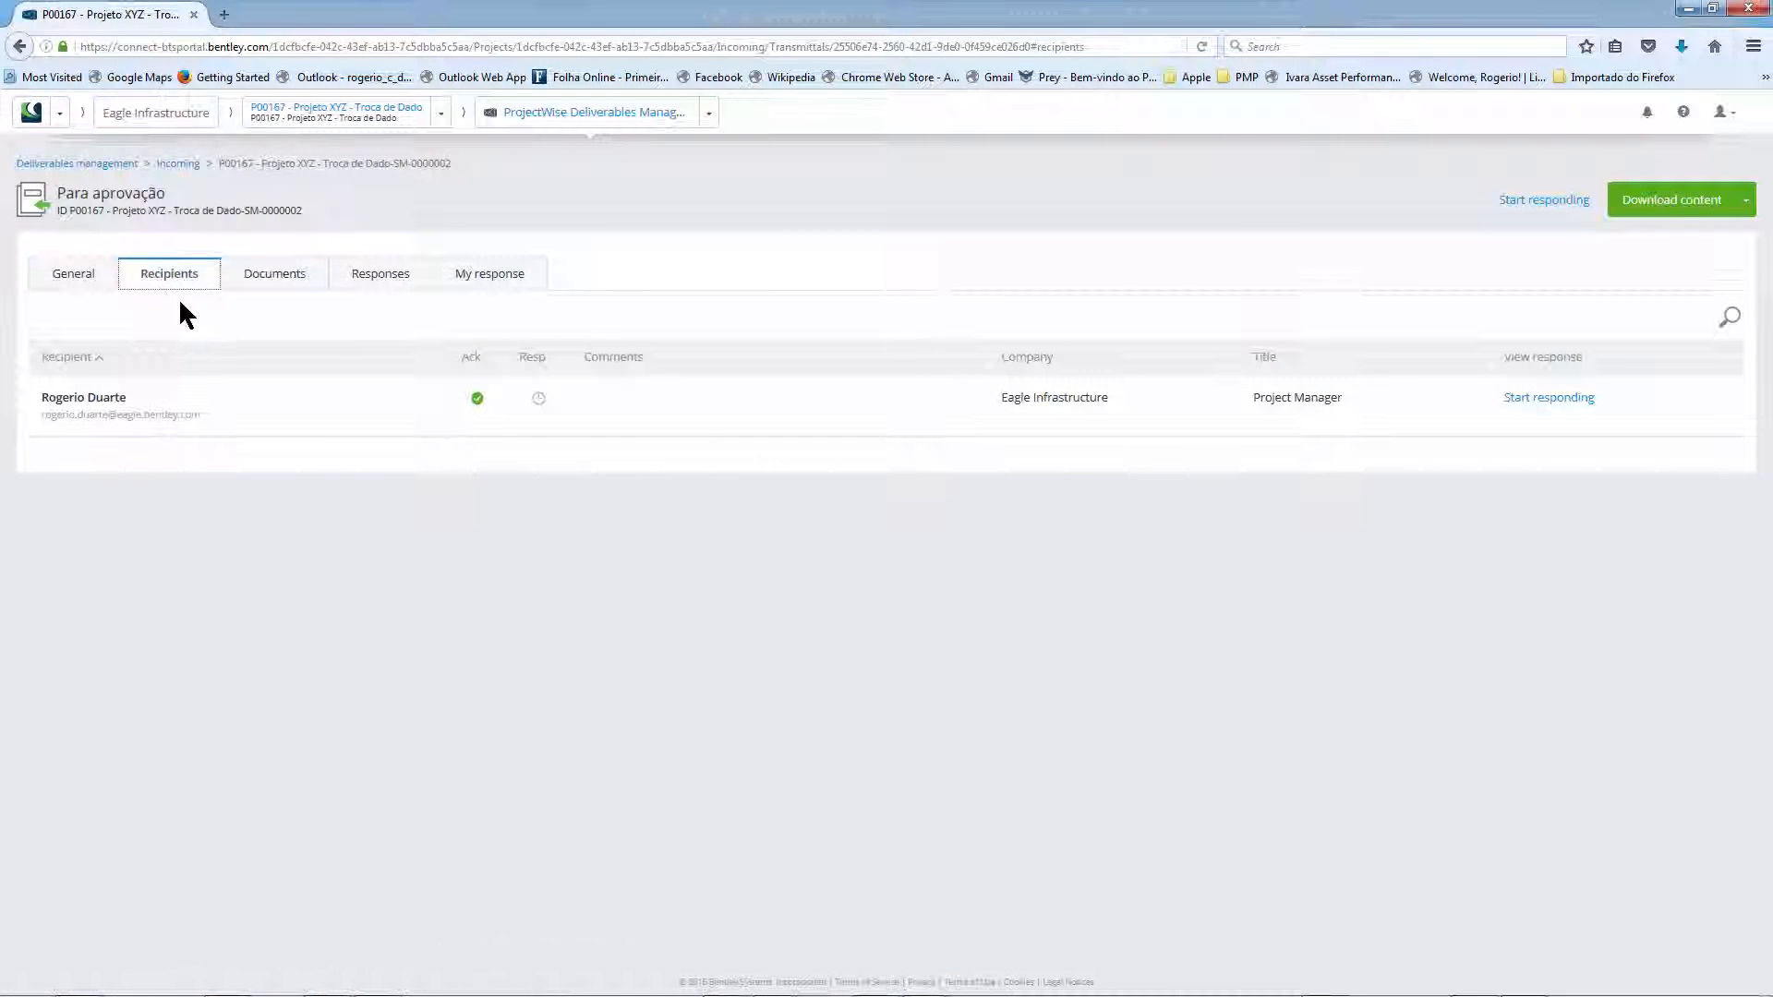
left_click(257, 280)
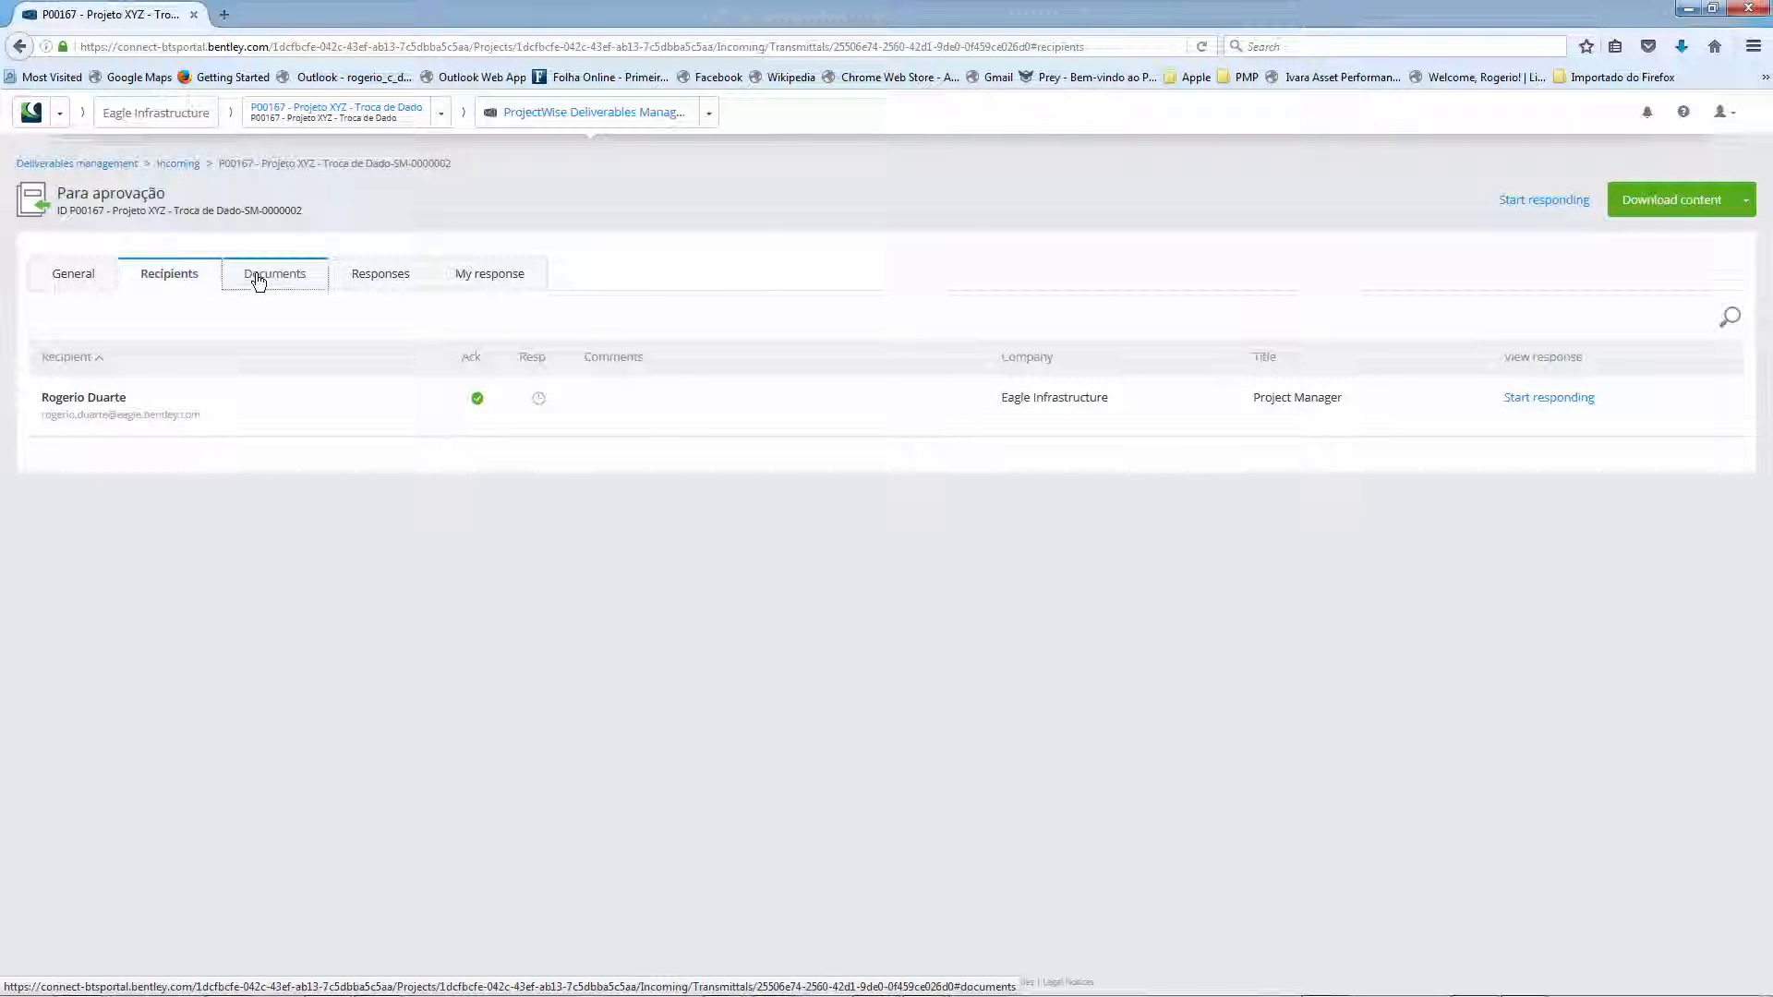
left_click(372, 275)
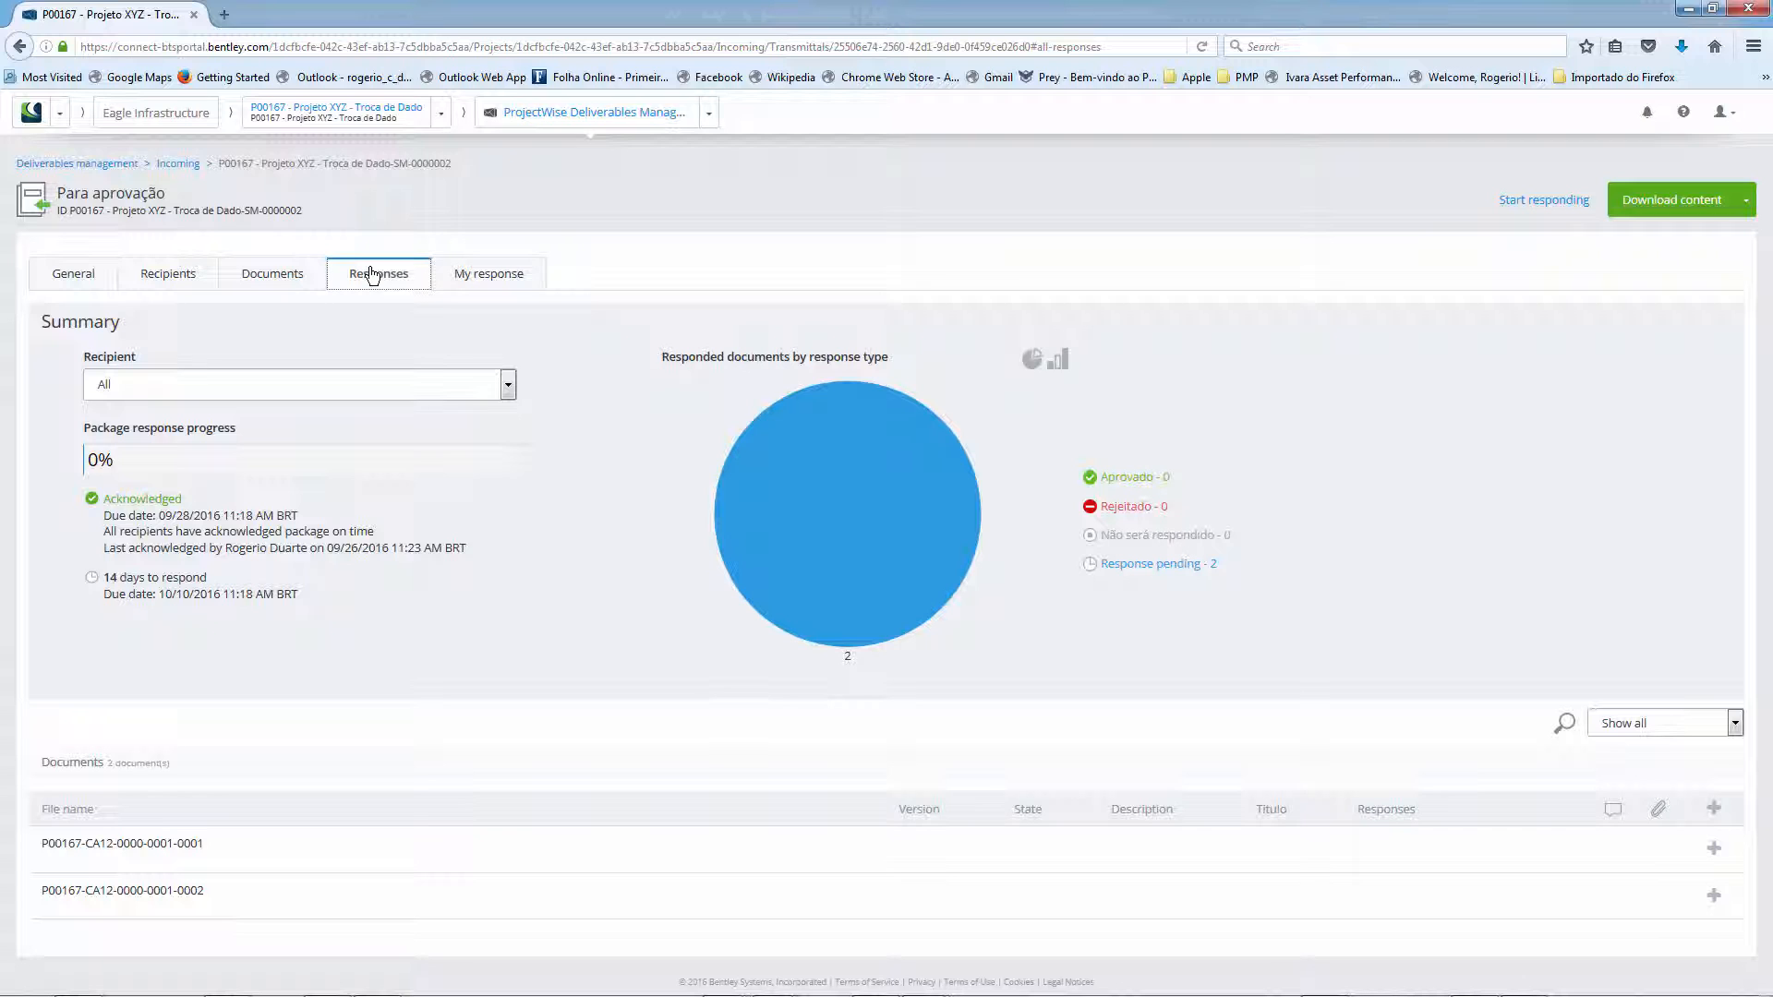
left_click(505, 280)
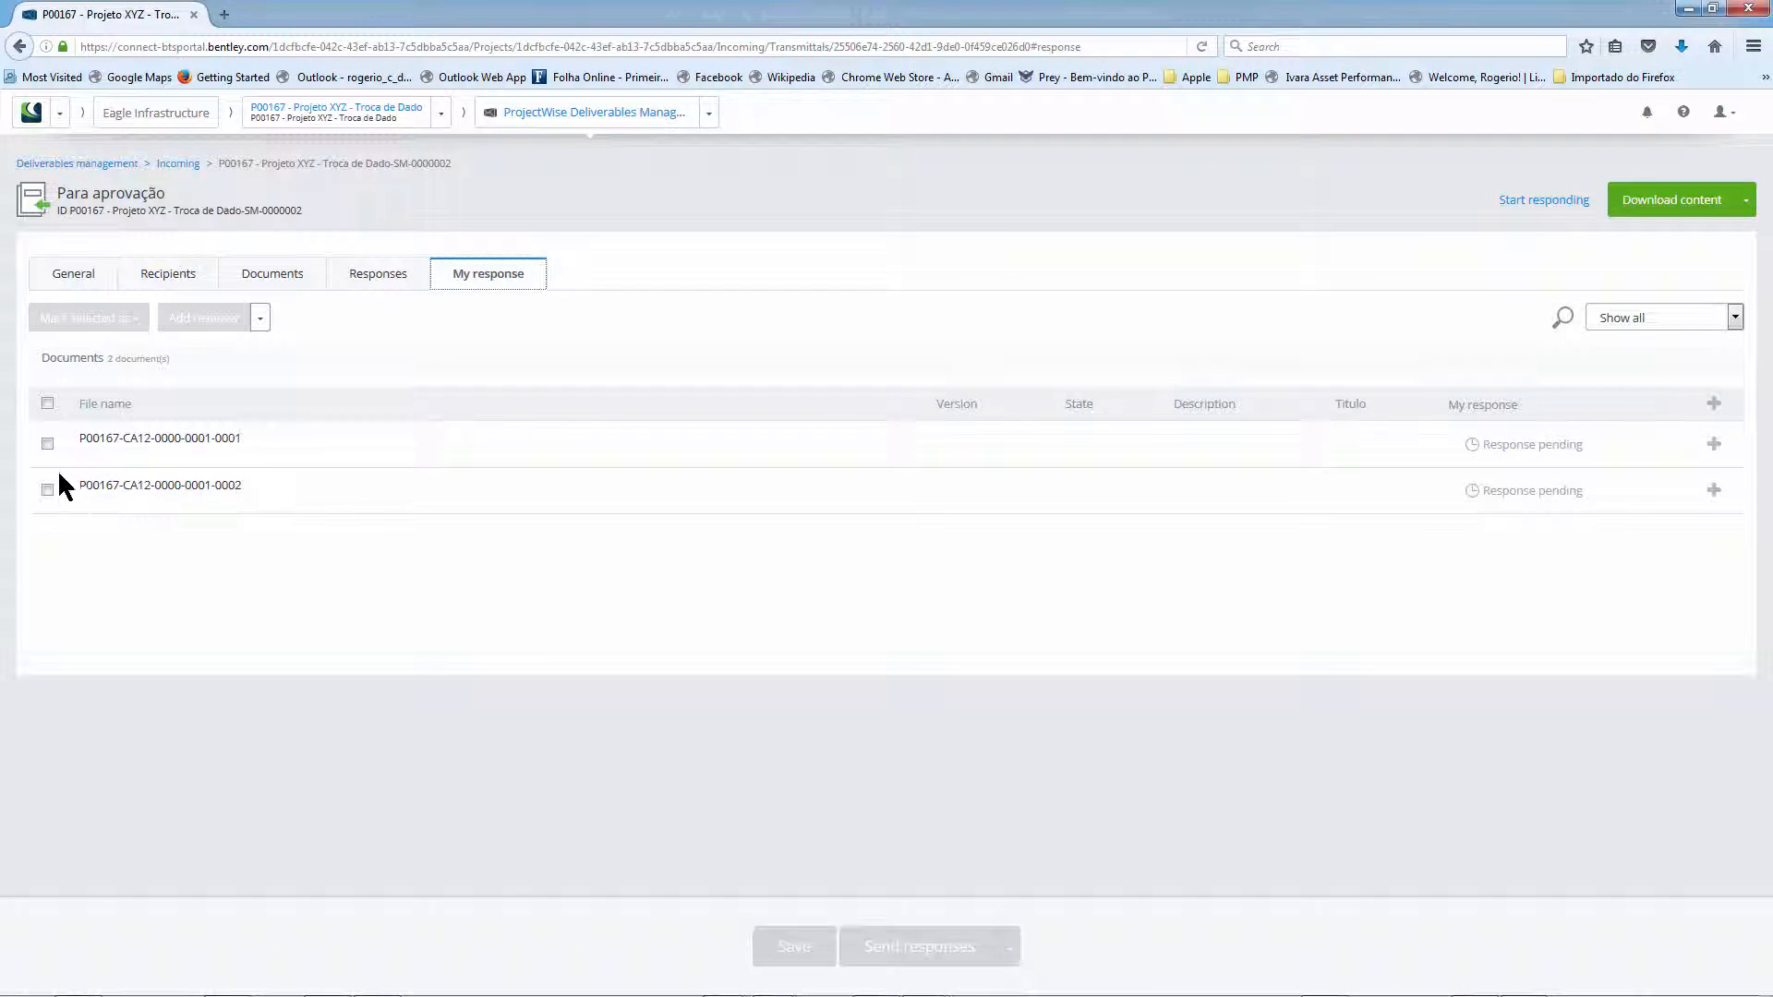
left_click(47, 444)
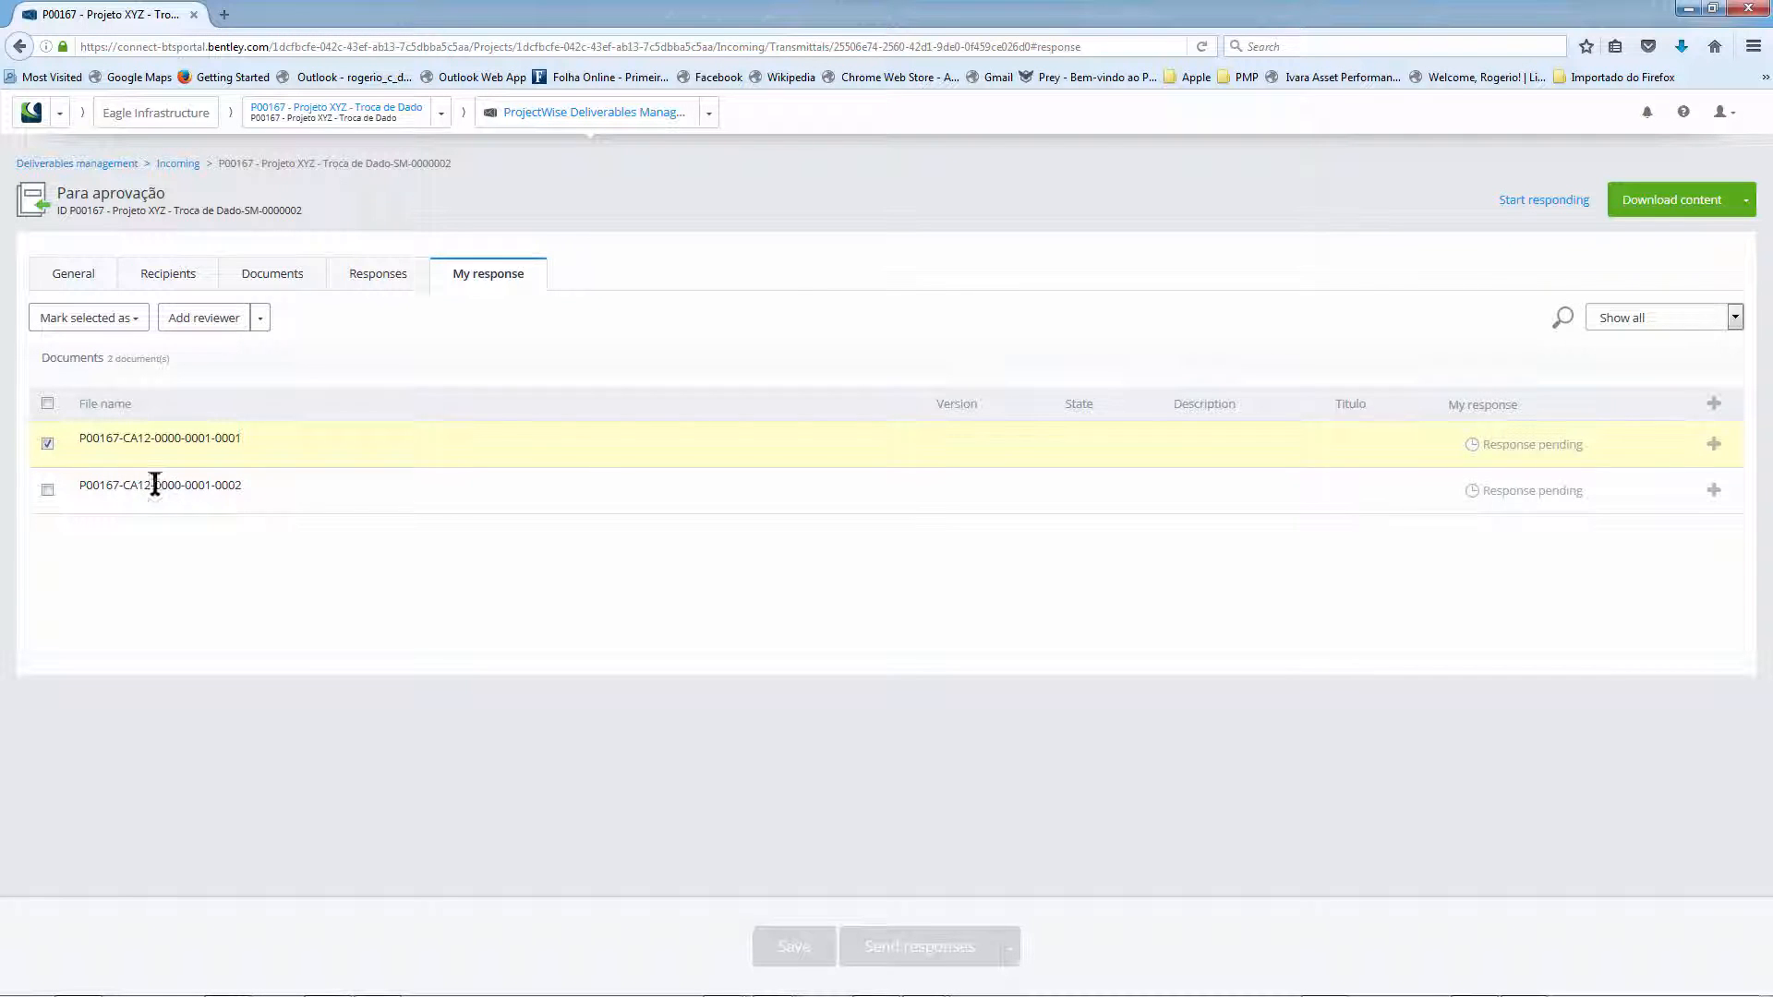
left_click(1714, 445)
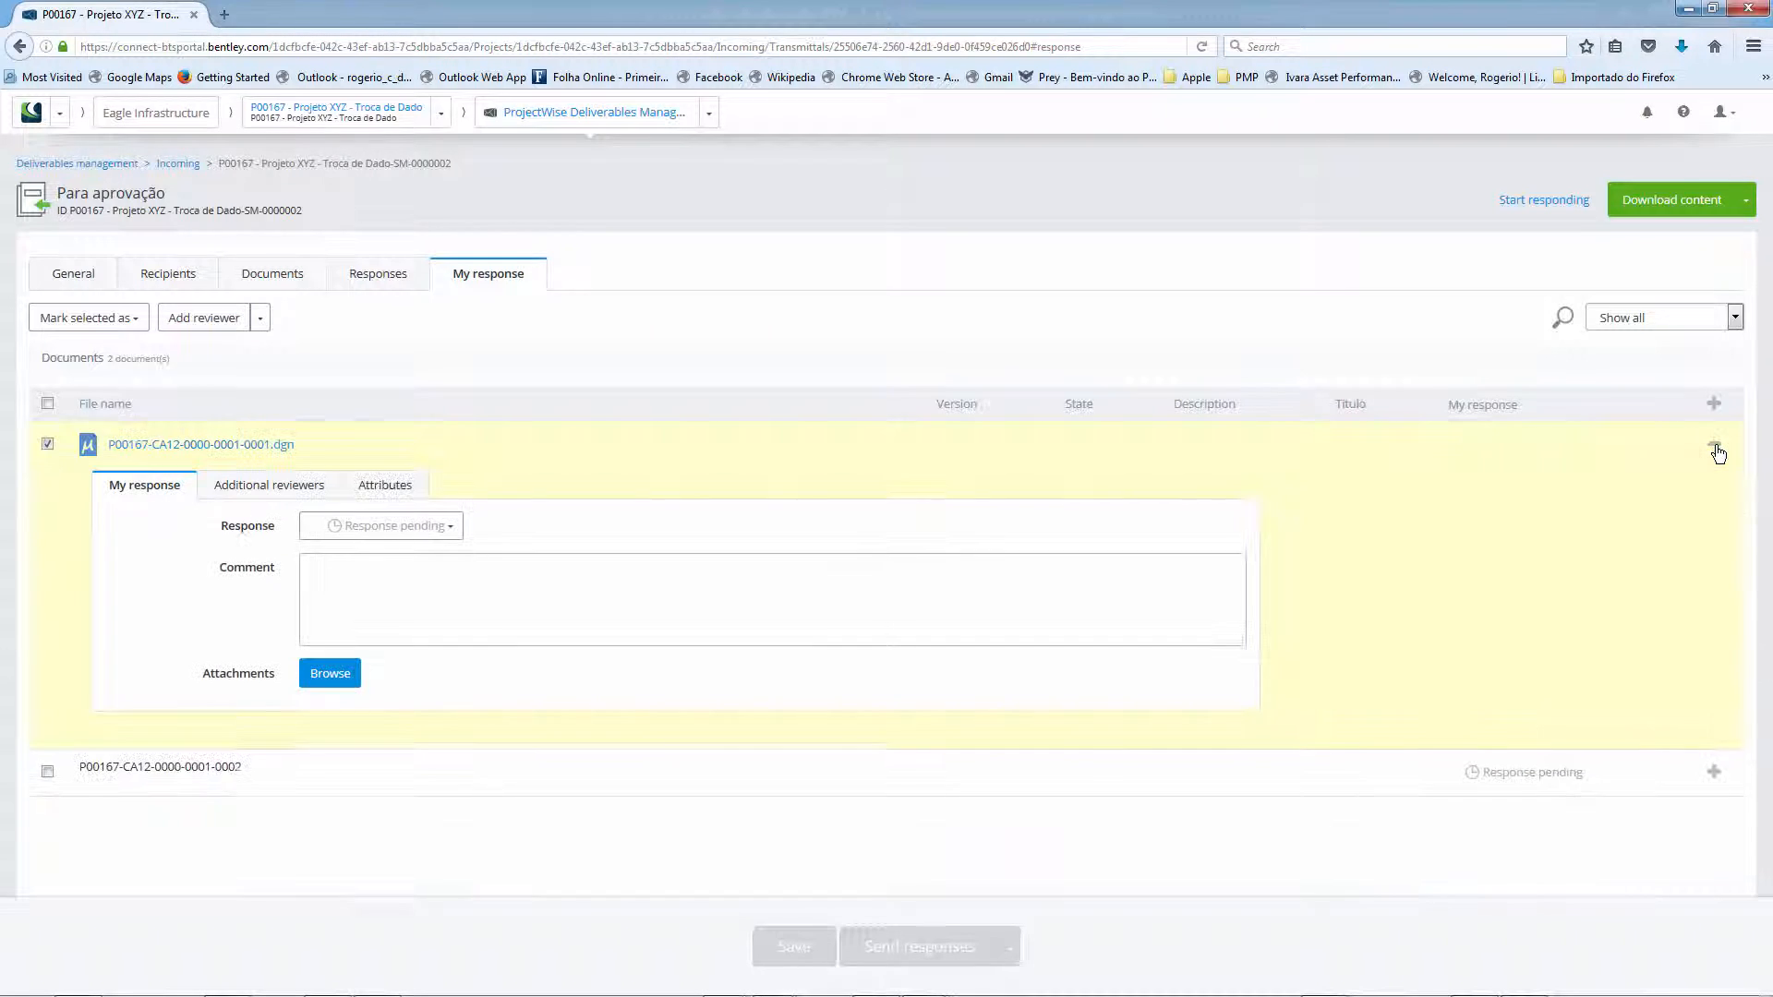
left_click(353, 599)
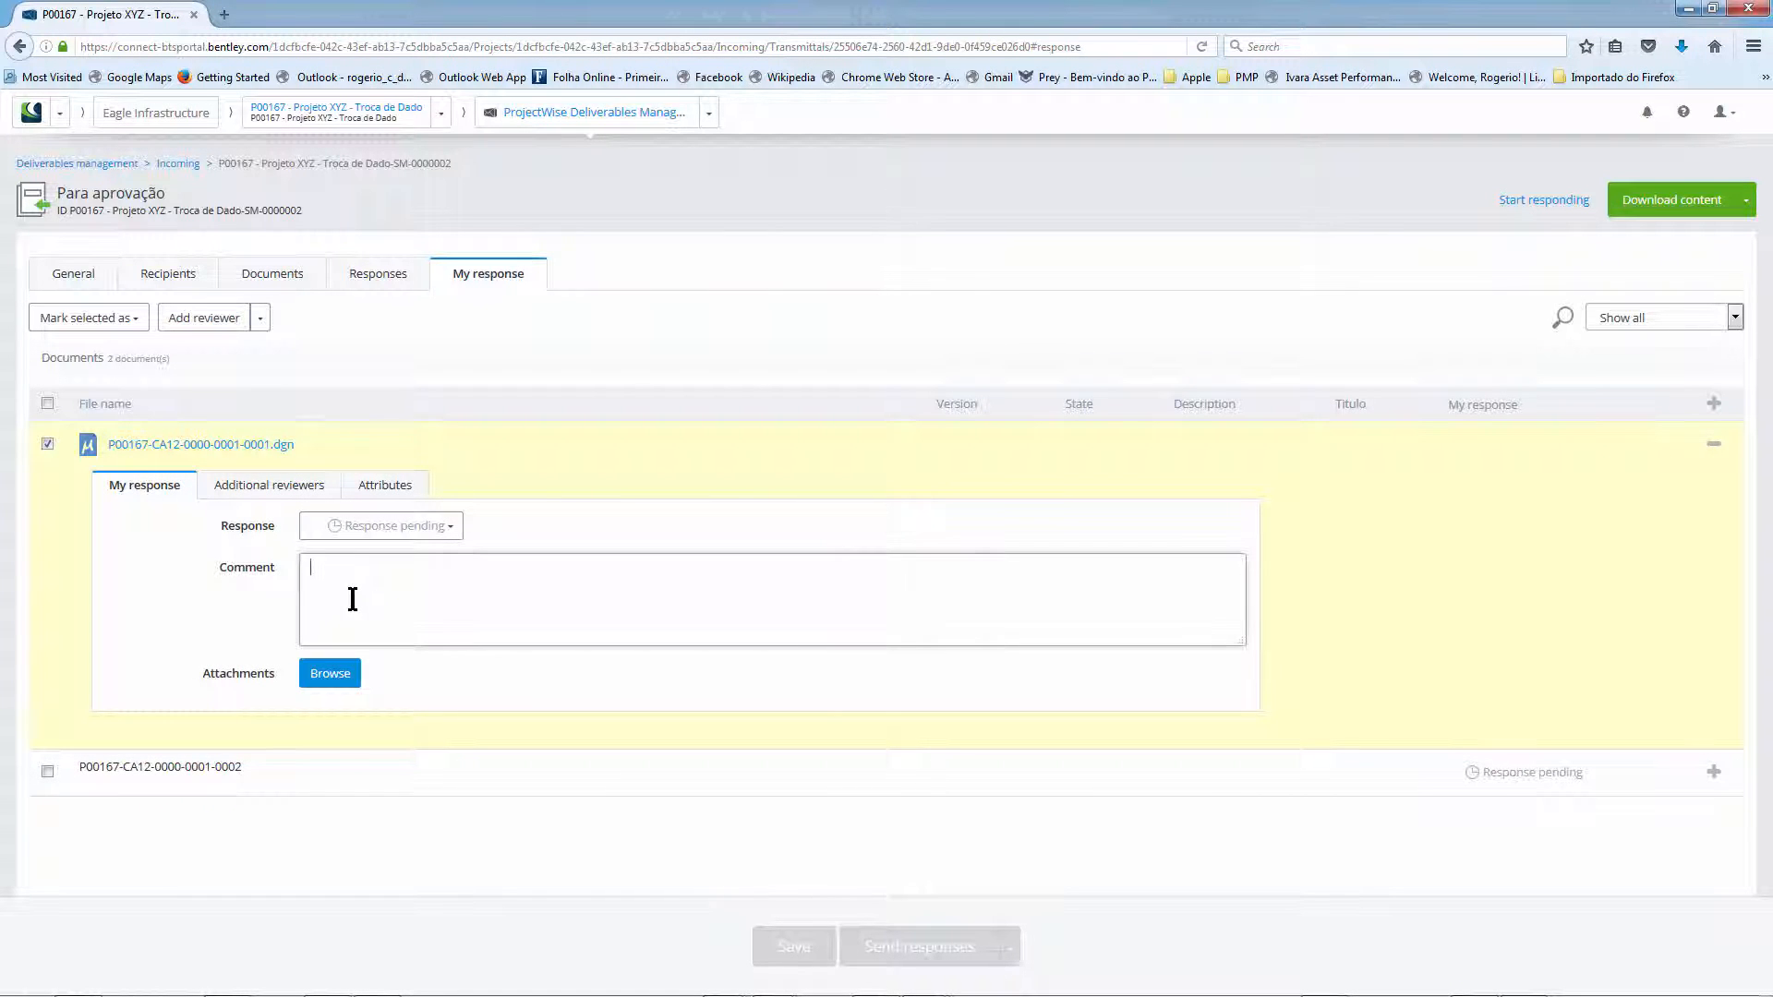
type("Documento ")
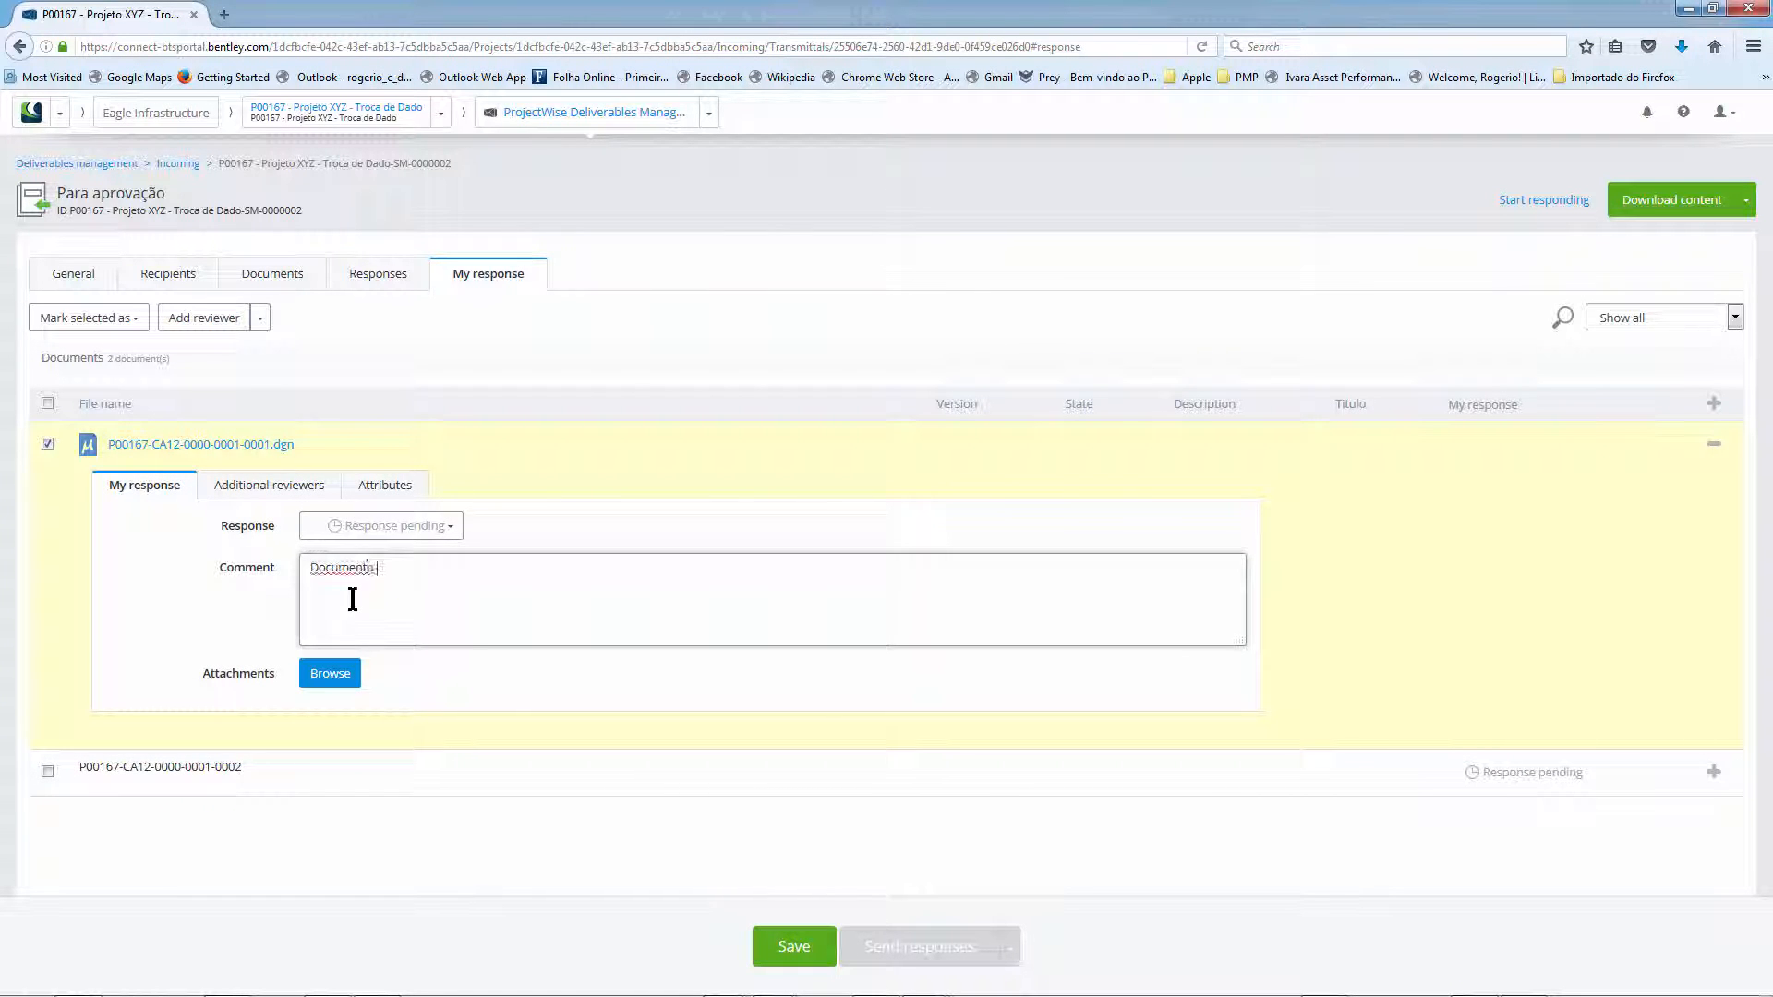
type("Aprovado sem comentarios")
left_click(794, 948)
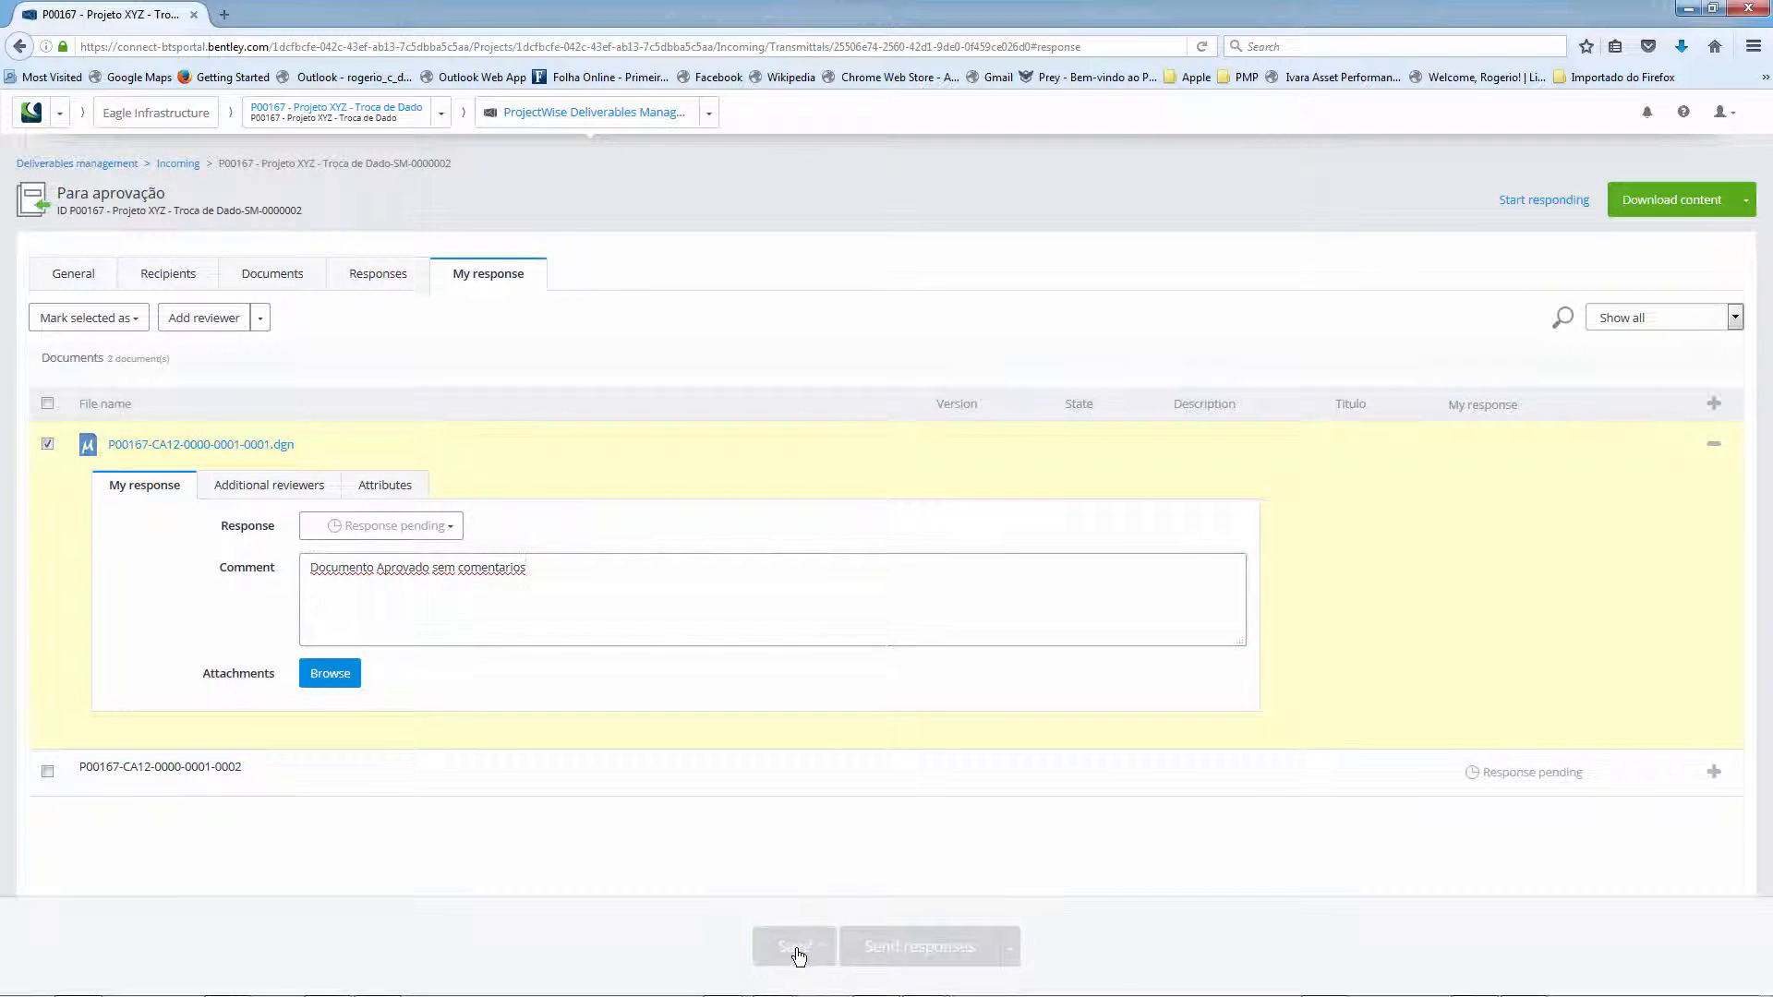
left_click(48, 771)
left_click(1713, 772)
scroll(1714, 776, "down", 3)
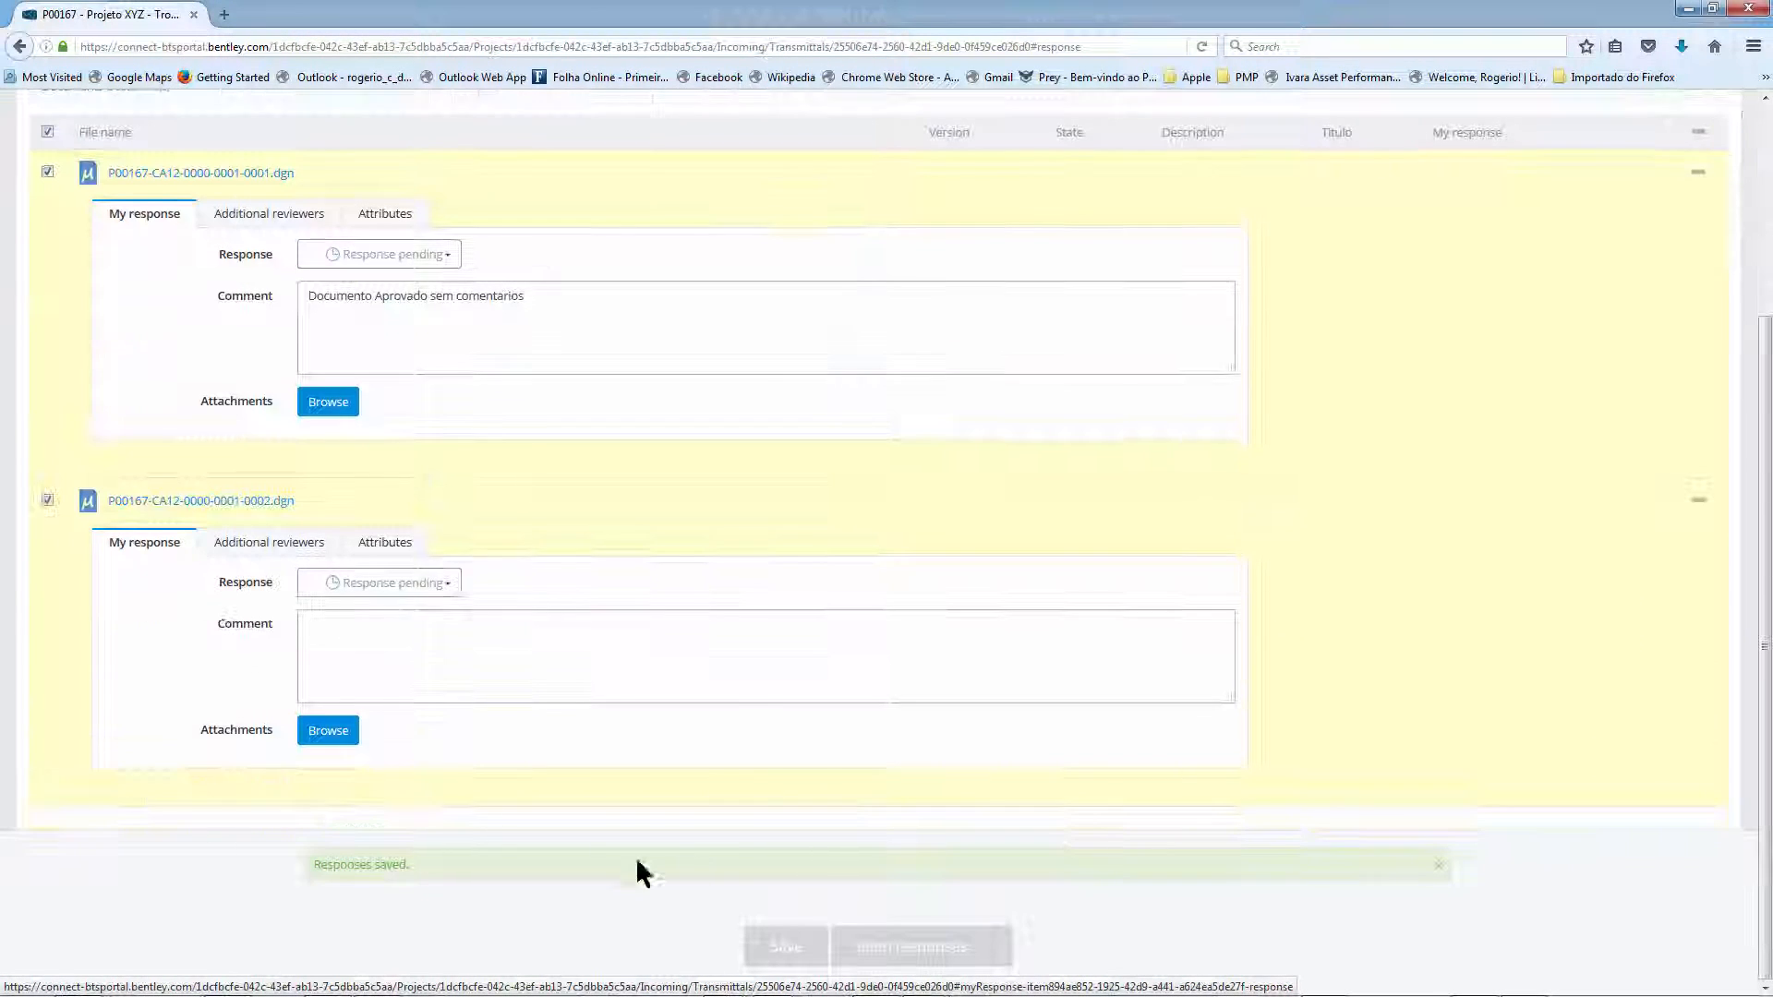
left_click(328, 629)
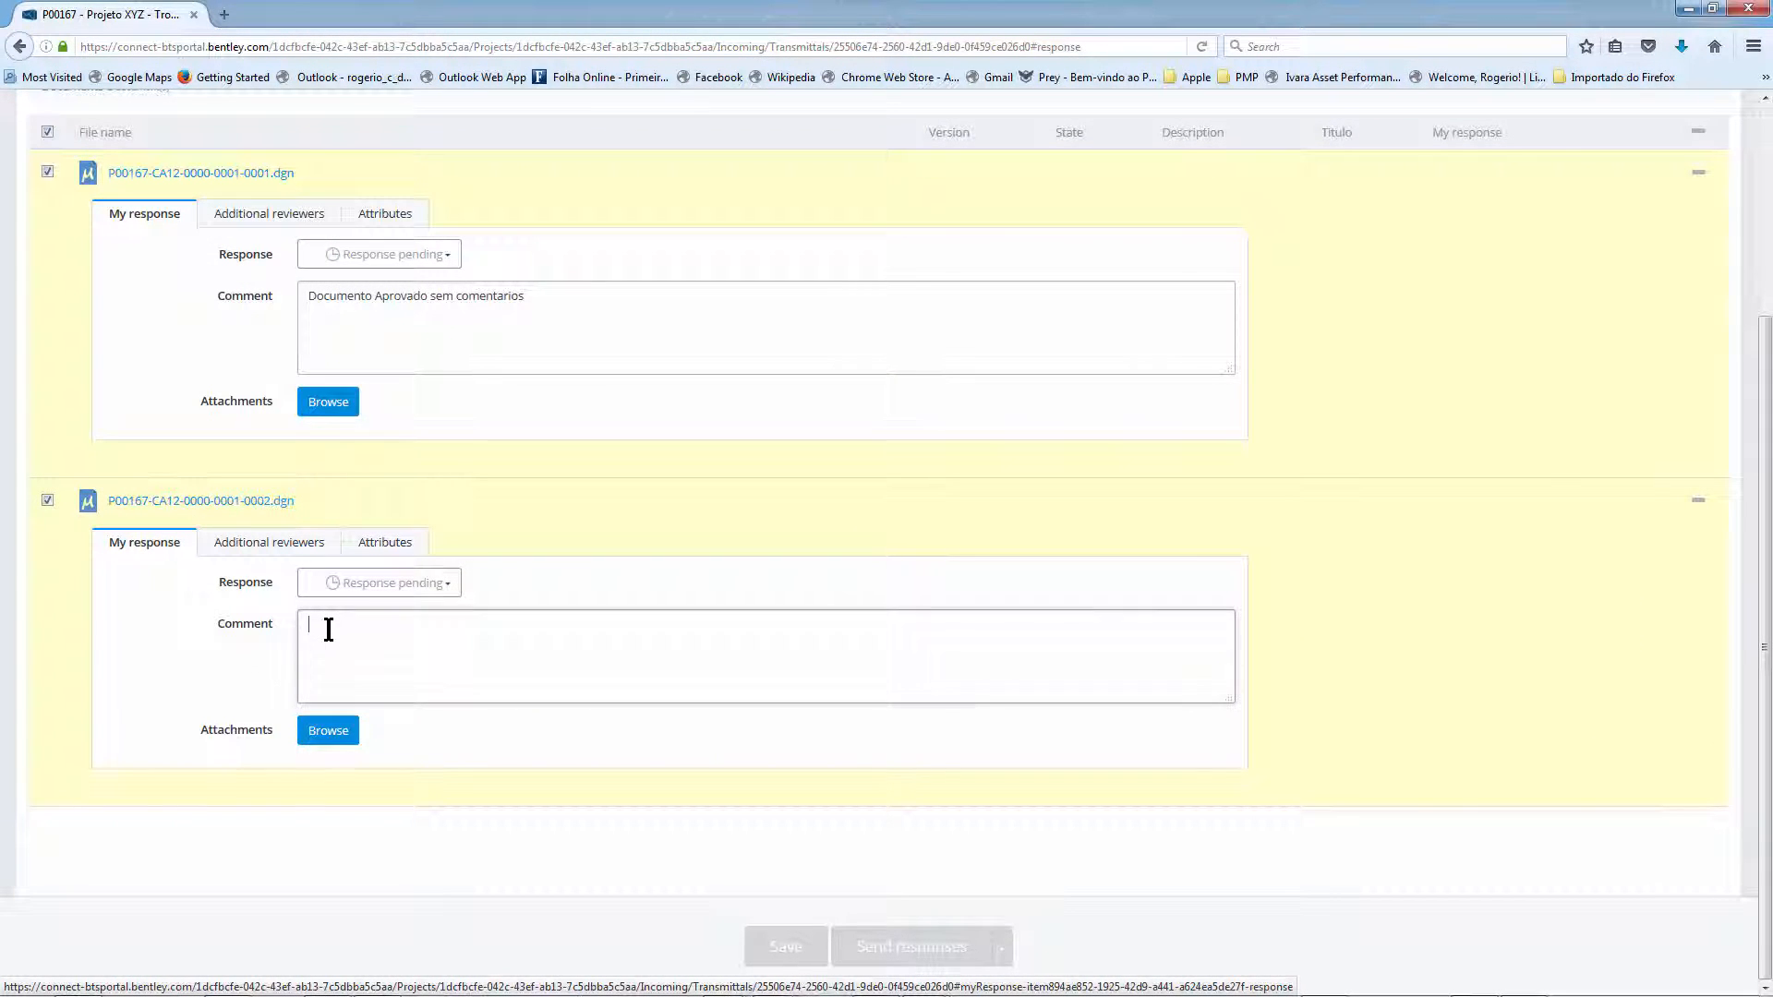
type("Reprovado, veja os anexos")
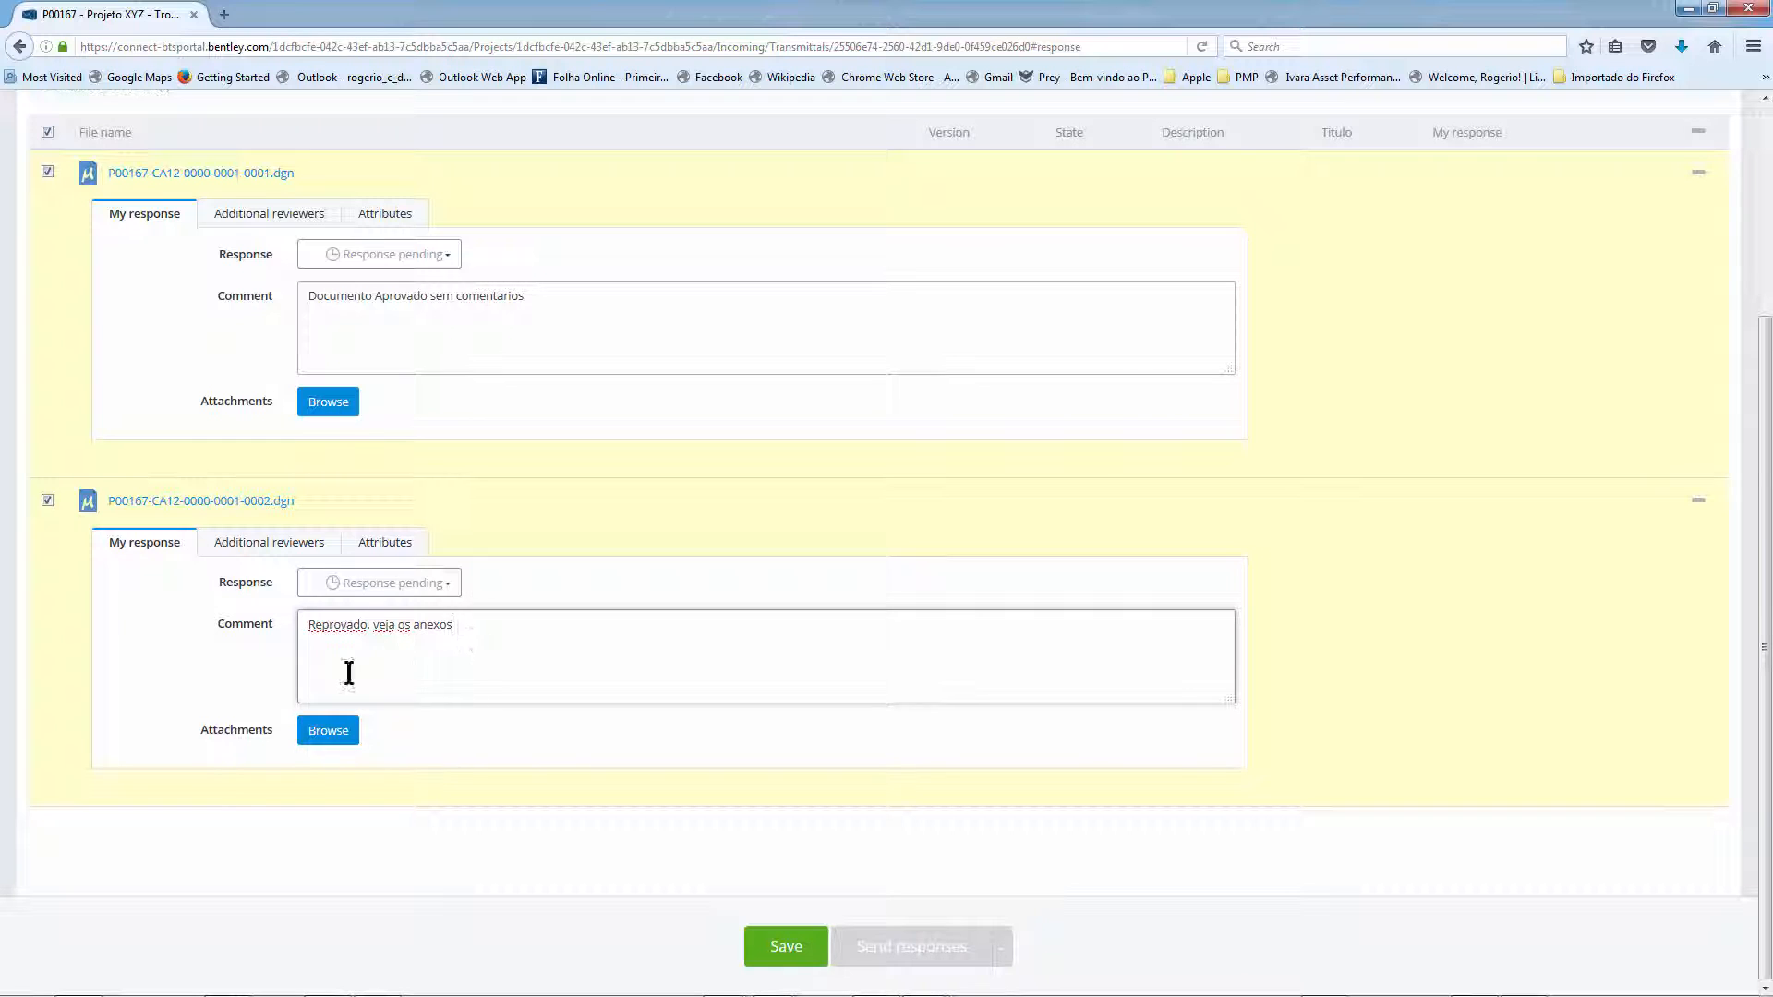
- Attach teste.docx and teste1.txt from the Desktop to the second document's response
left_click(336, 734)
left_click(336, 736)
left_click_drag(174, 13, 343, 74)
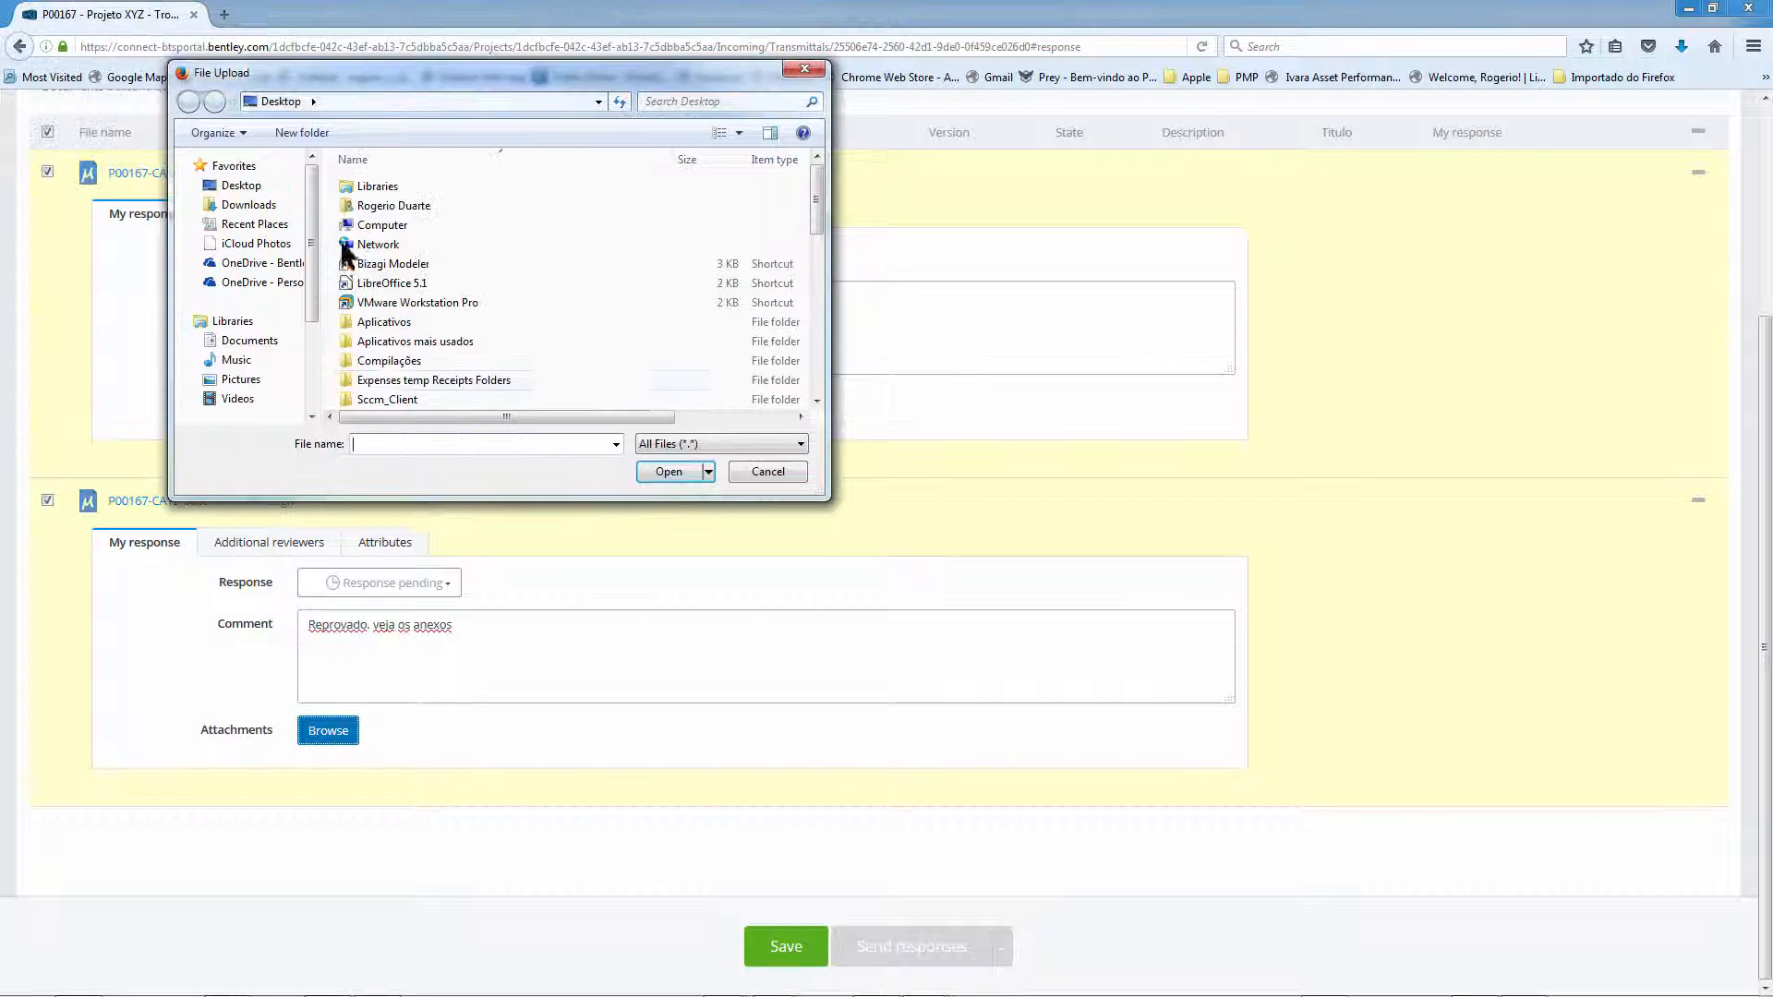
left_click(411, 359)
type("teste certificado.pfx")
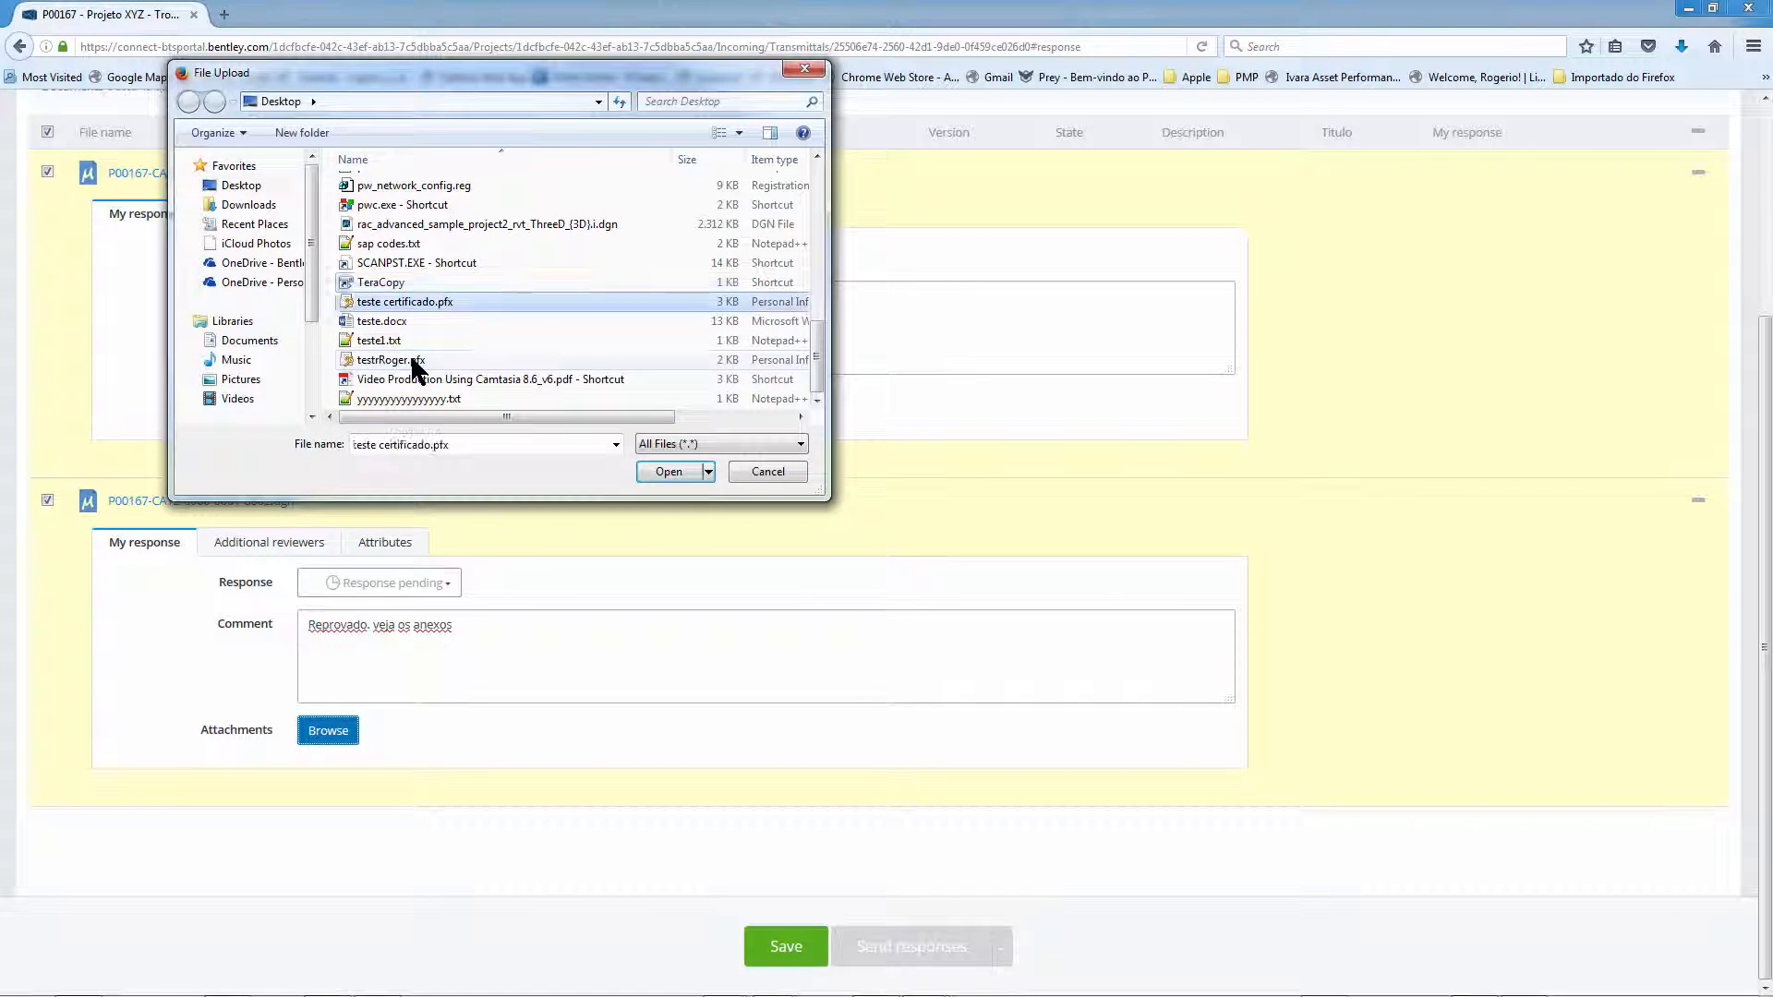
left_click(392, 323)
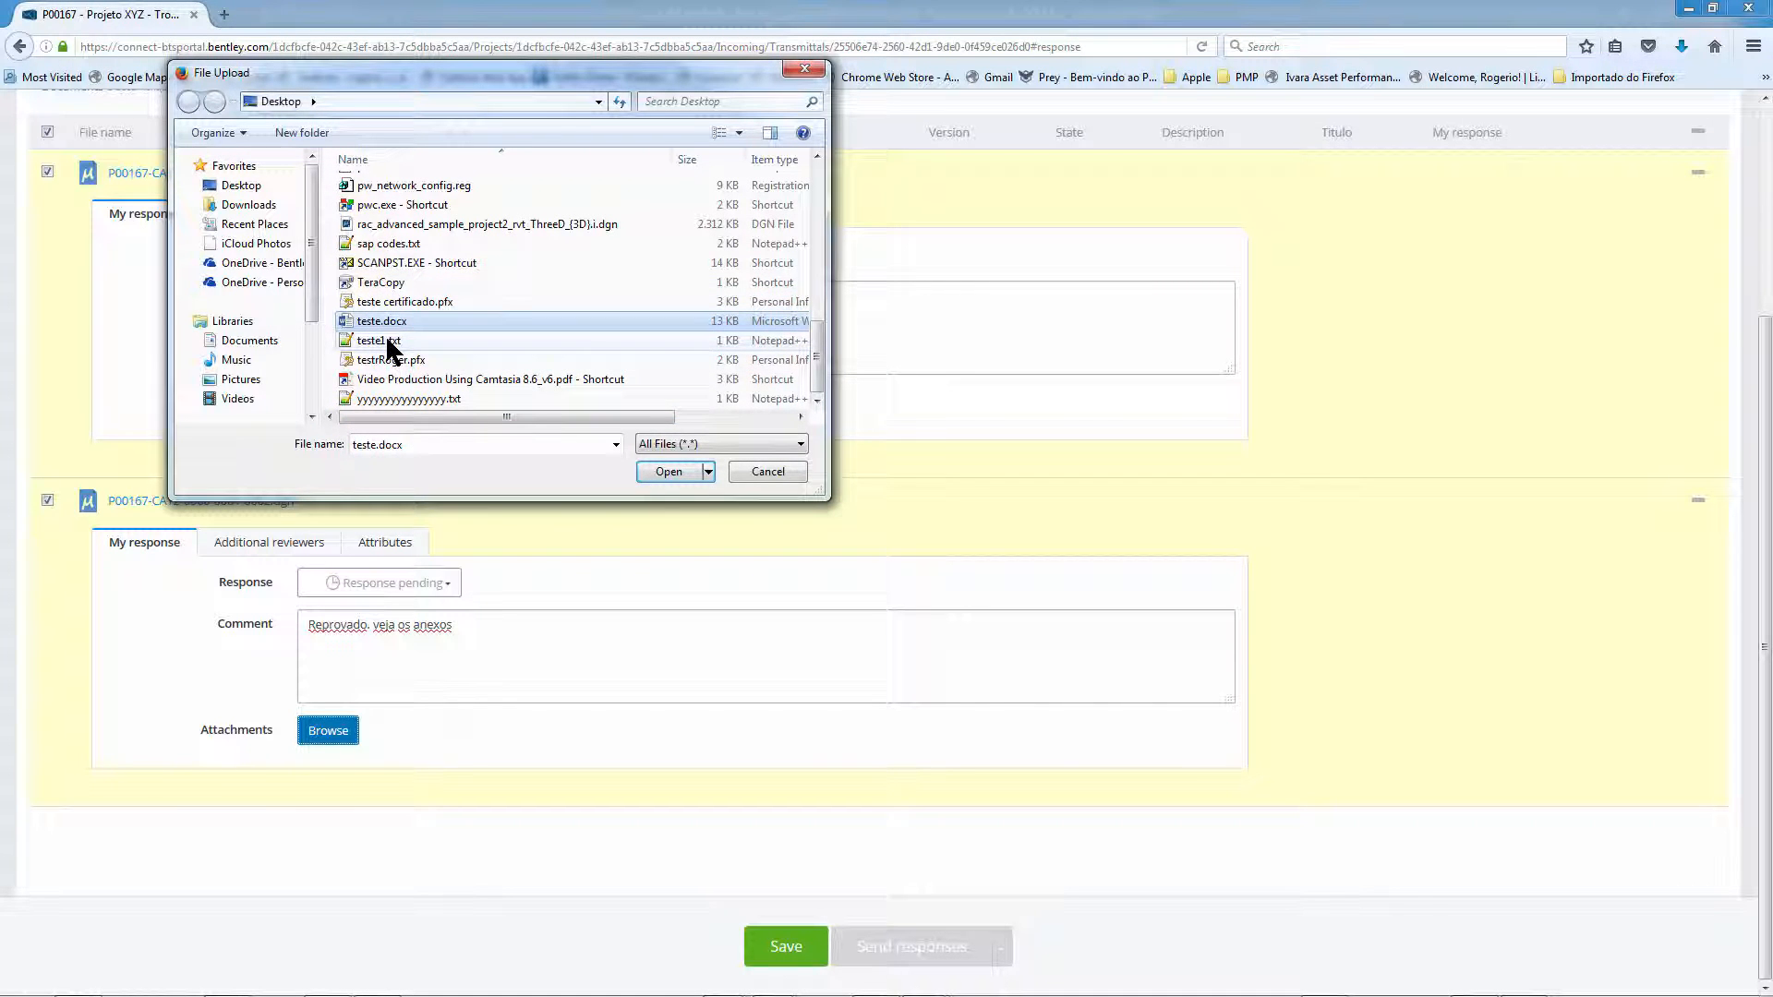
left_click(392, 343, "ctrl")
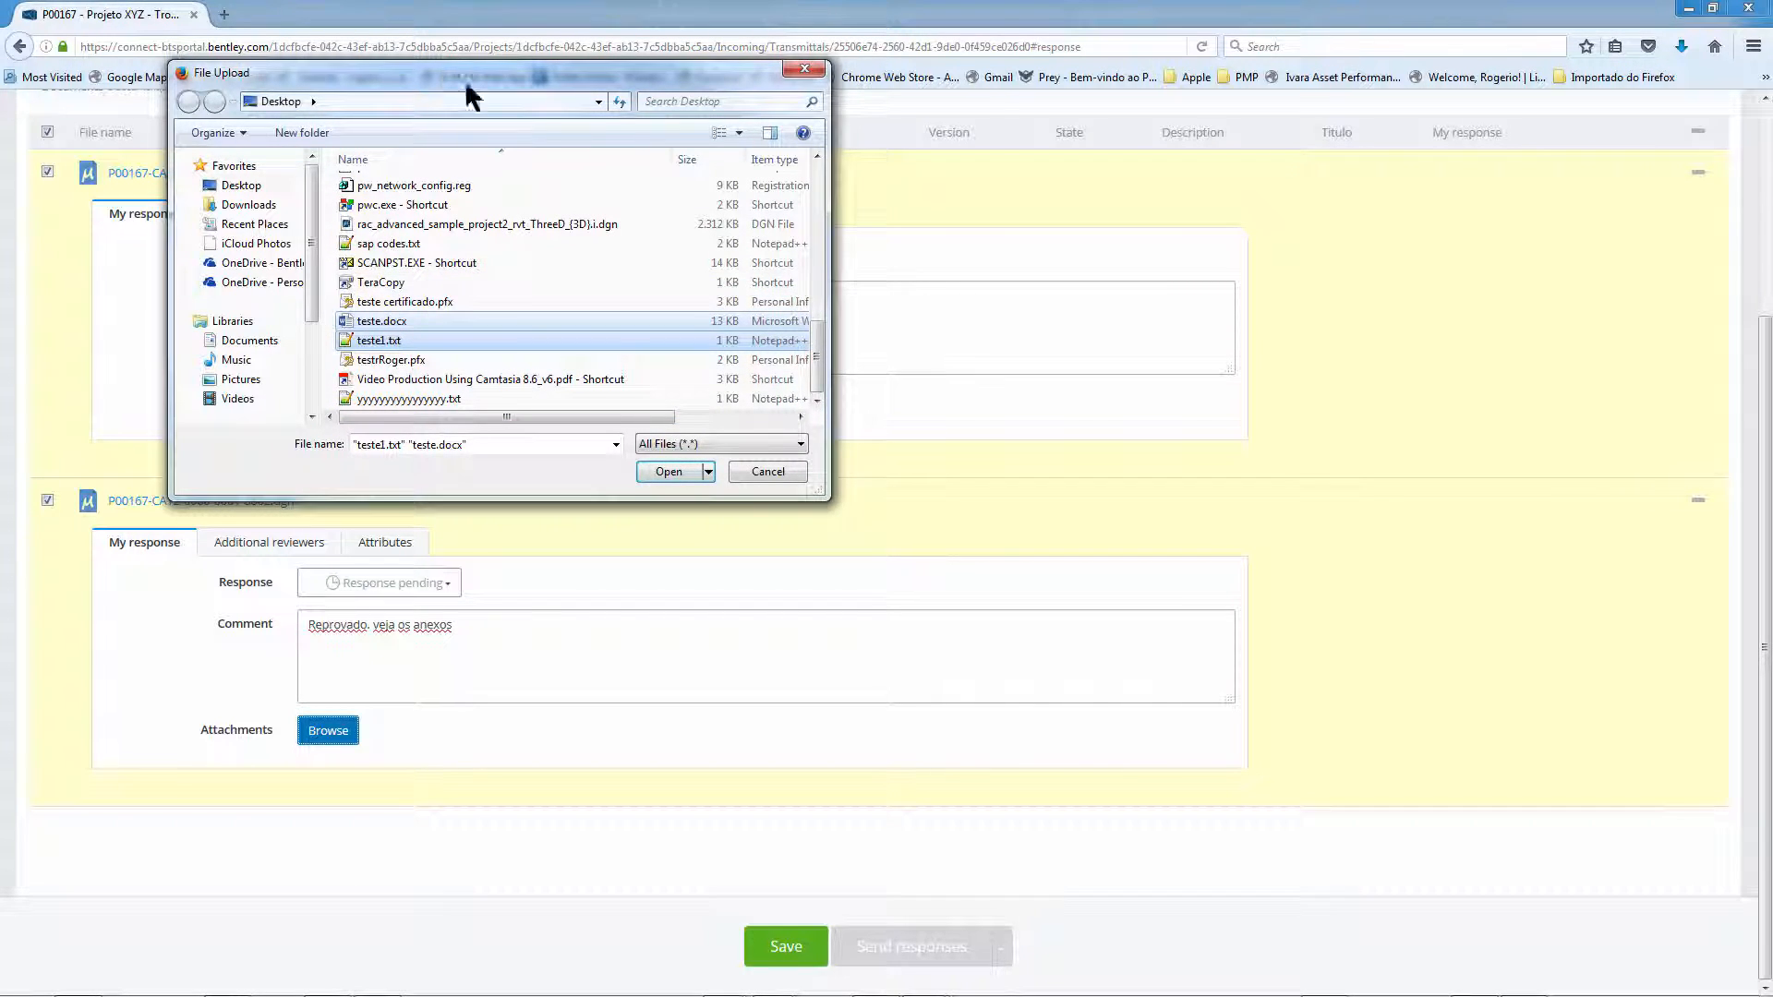
left_click_drag(468, 88, 884, 162)
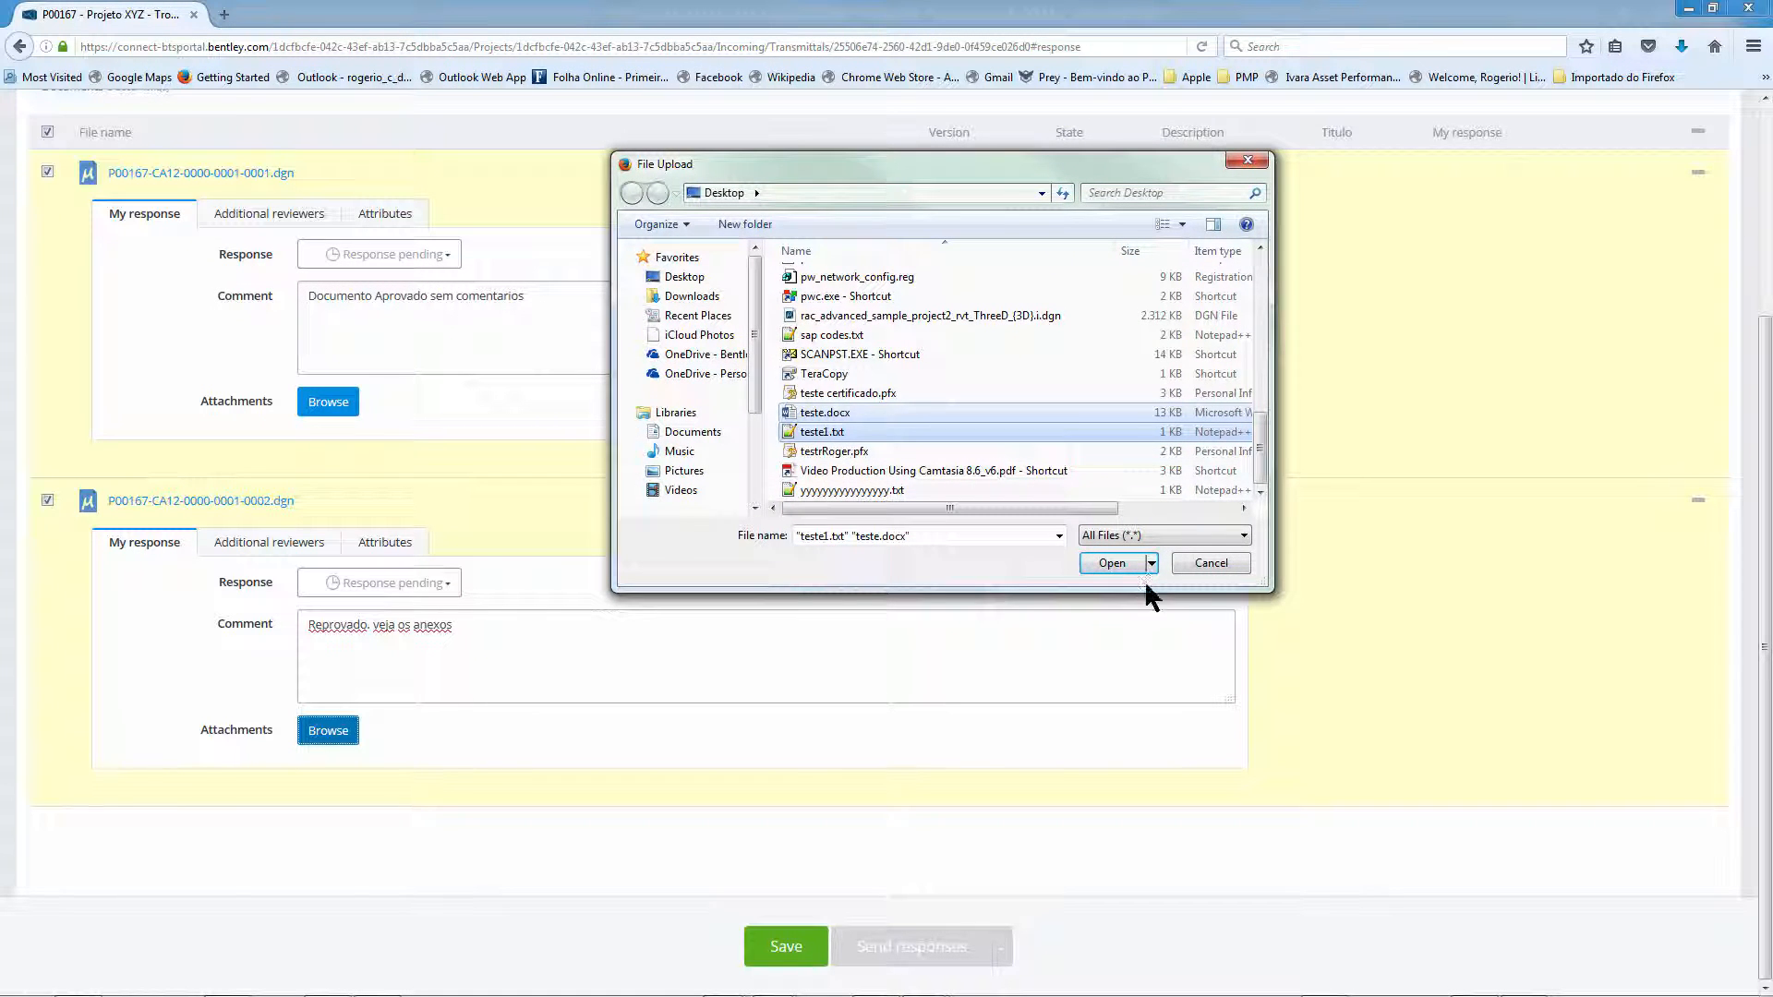
left_click(1114, 565)
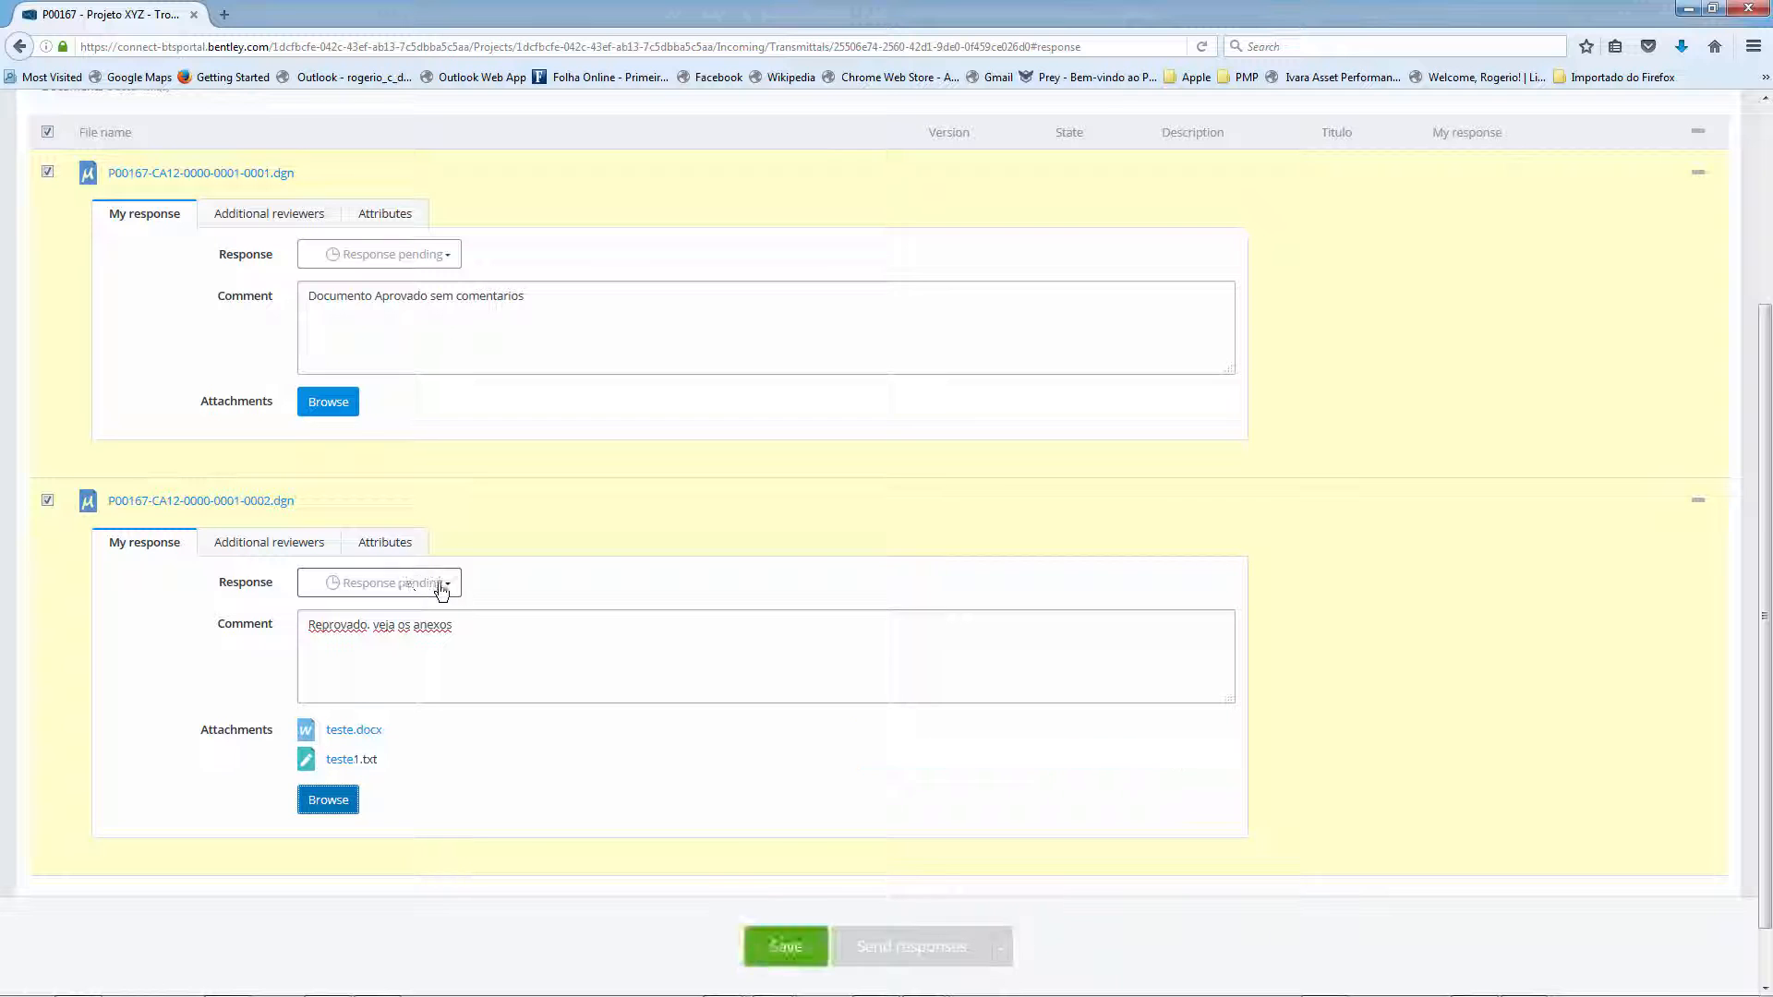
- Set the second document's response to Rejeitado and save the responses
left_click(436, 584)
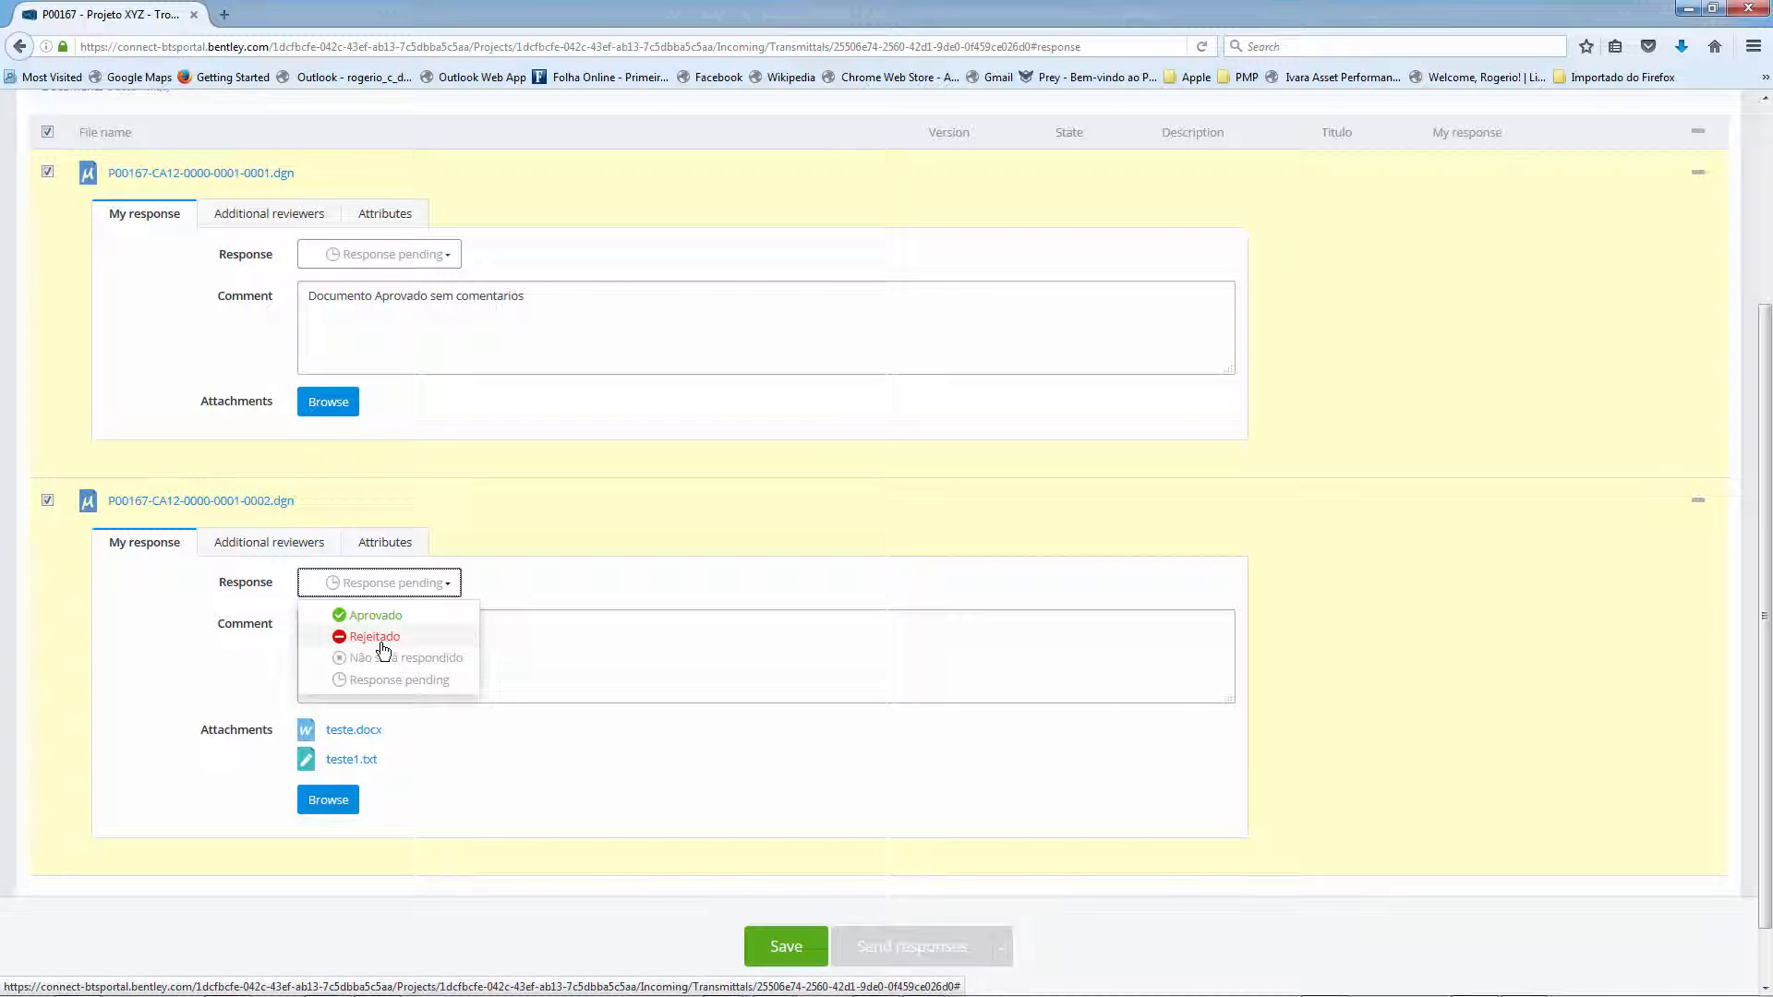
left_click(383, 639)
left_click(397, 583)
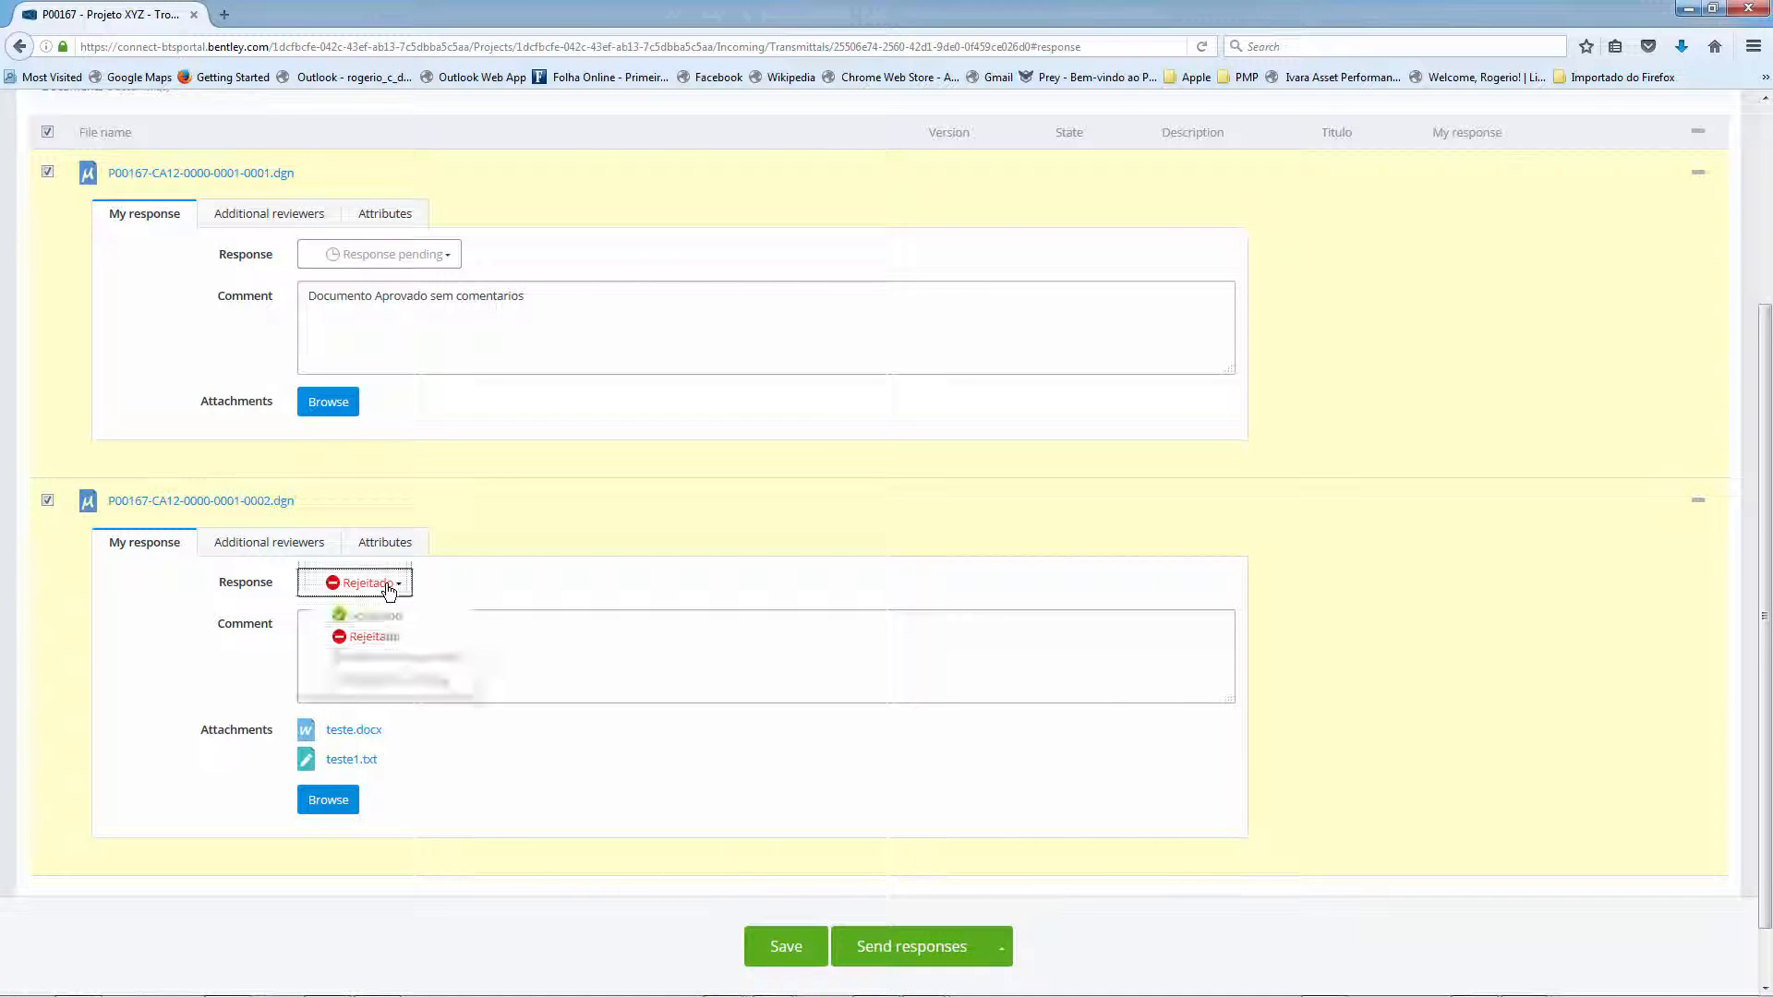
left_click(531, 647)
type("Reprovado, veja os anexos")
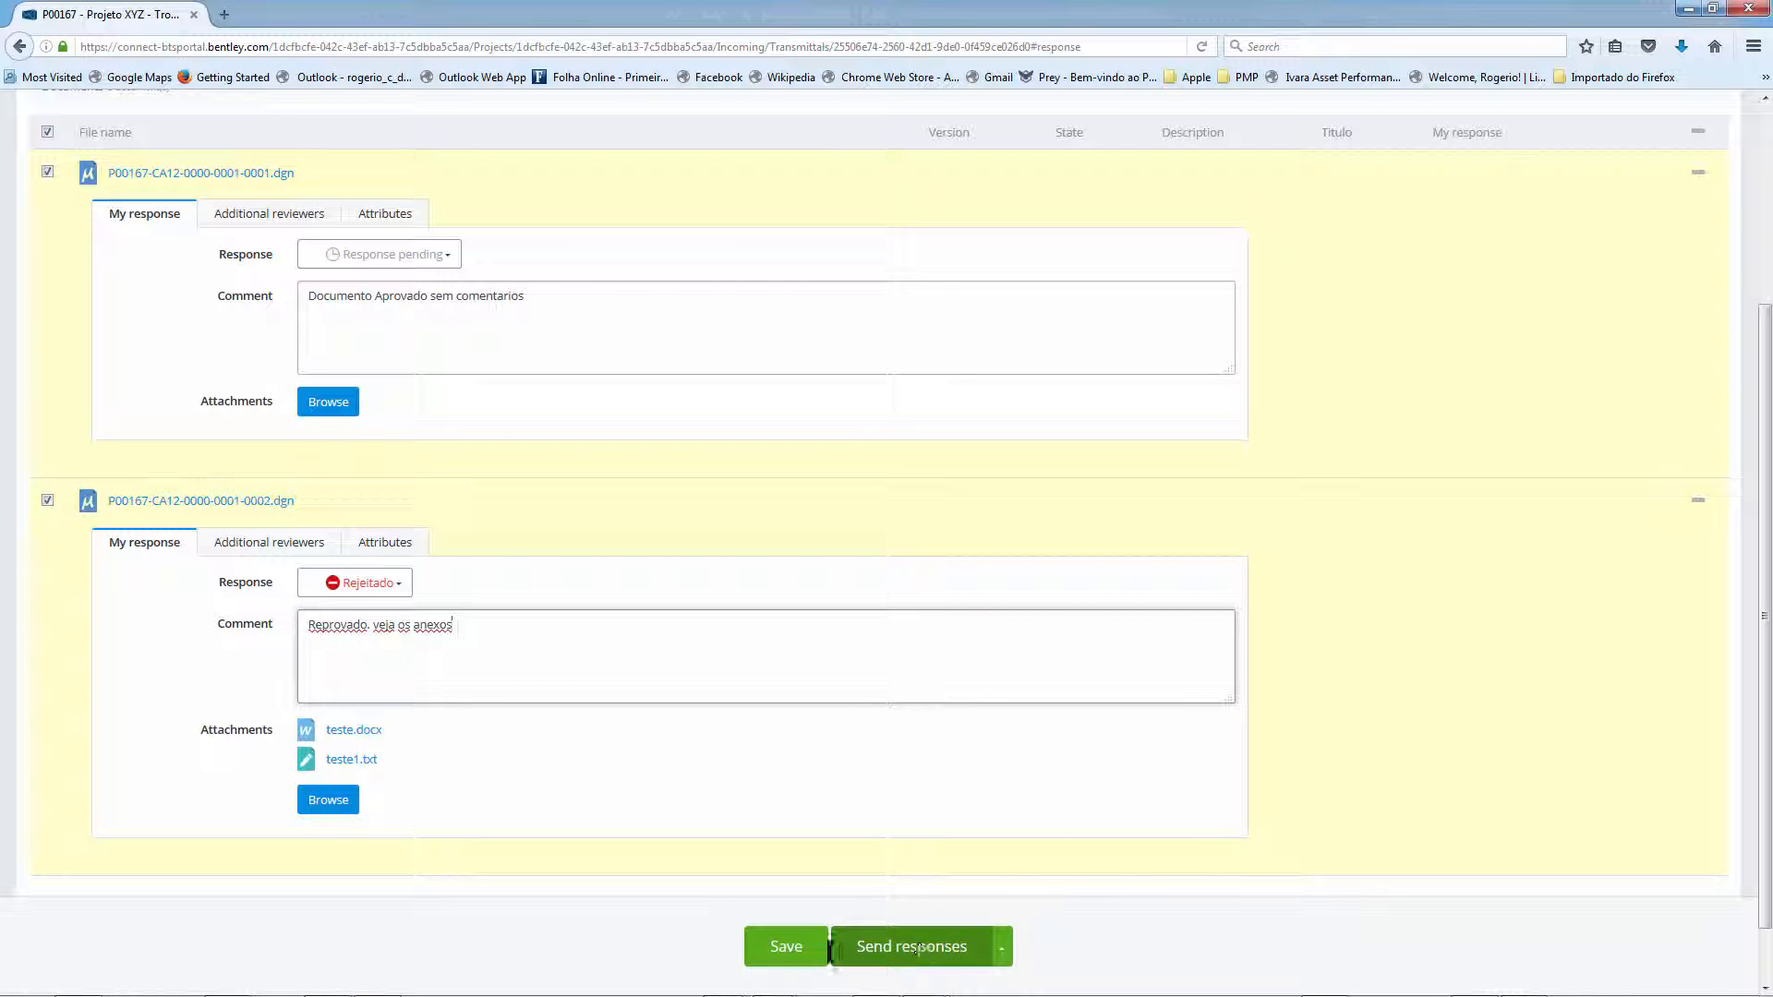
left_click(787, 947)
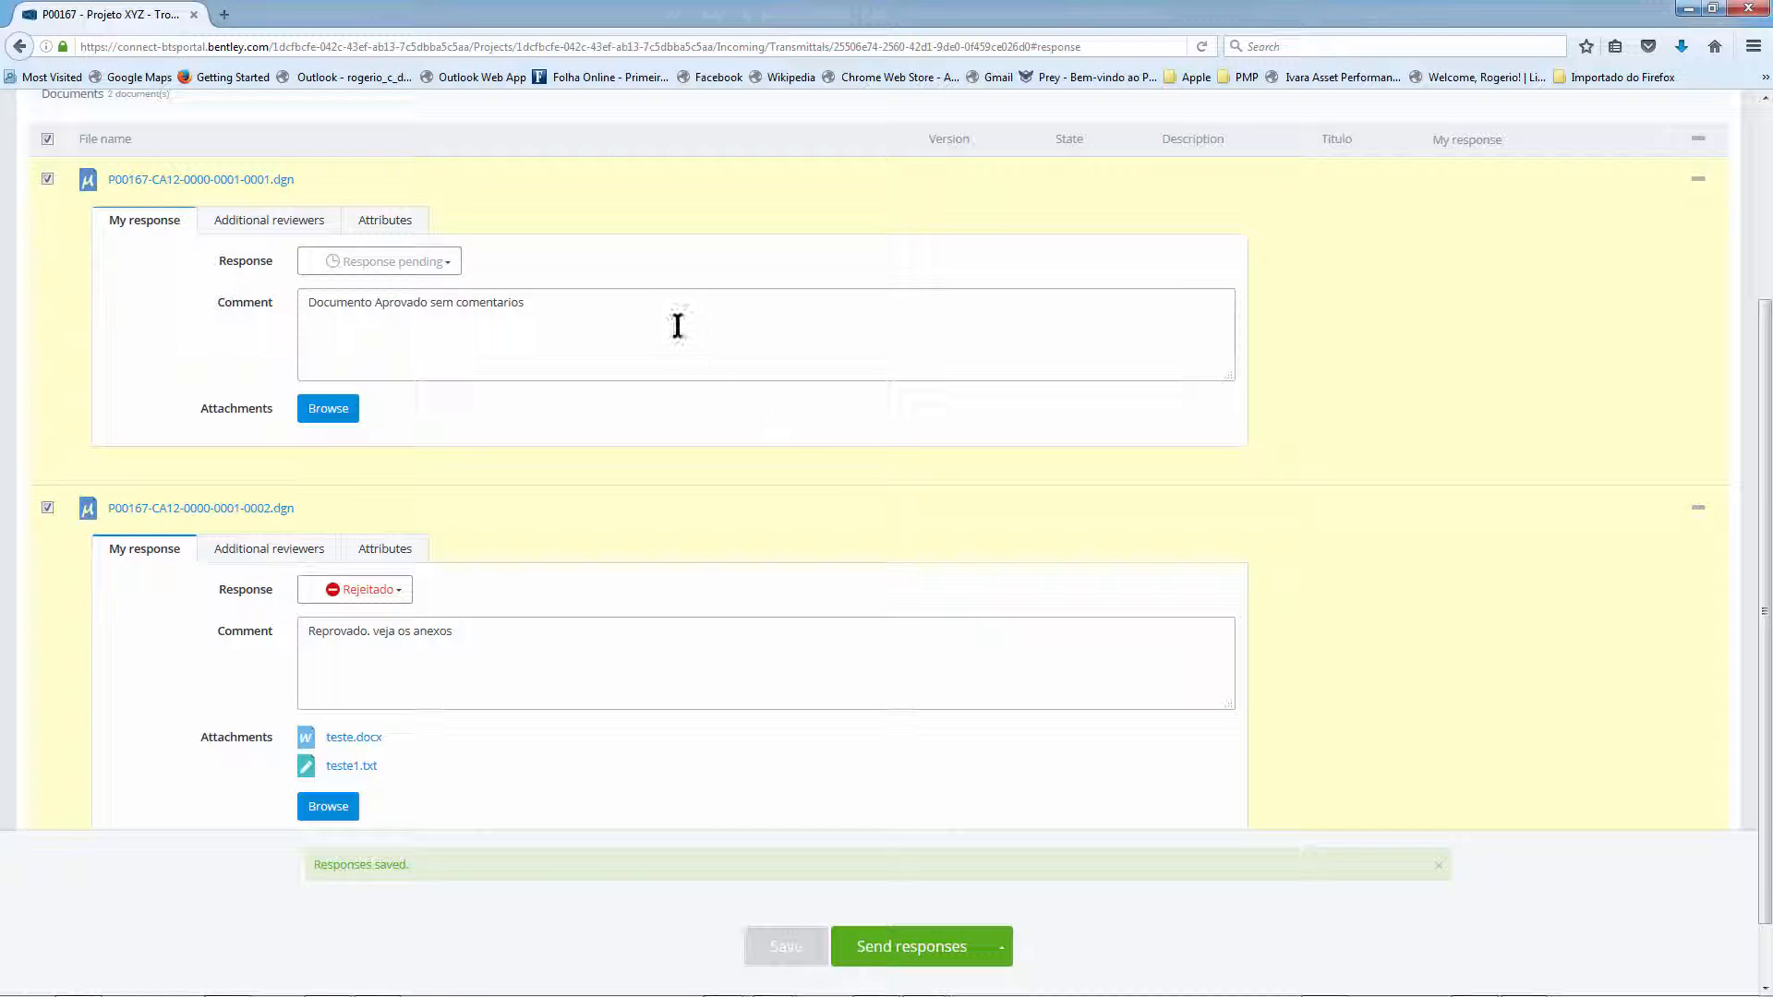
- Send the saved responses and confirm sending
left_click(896, 955)
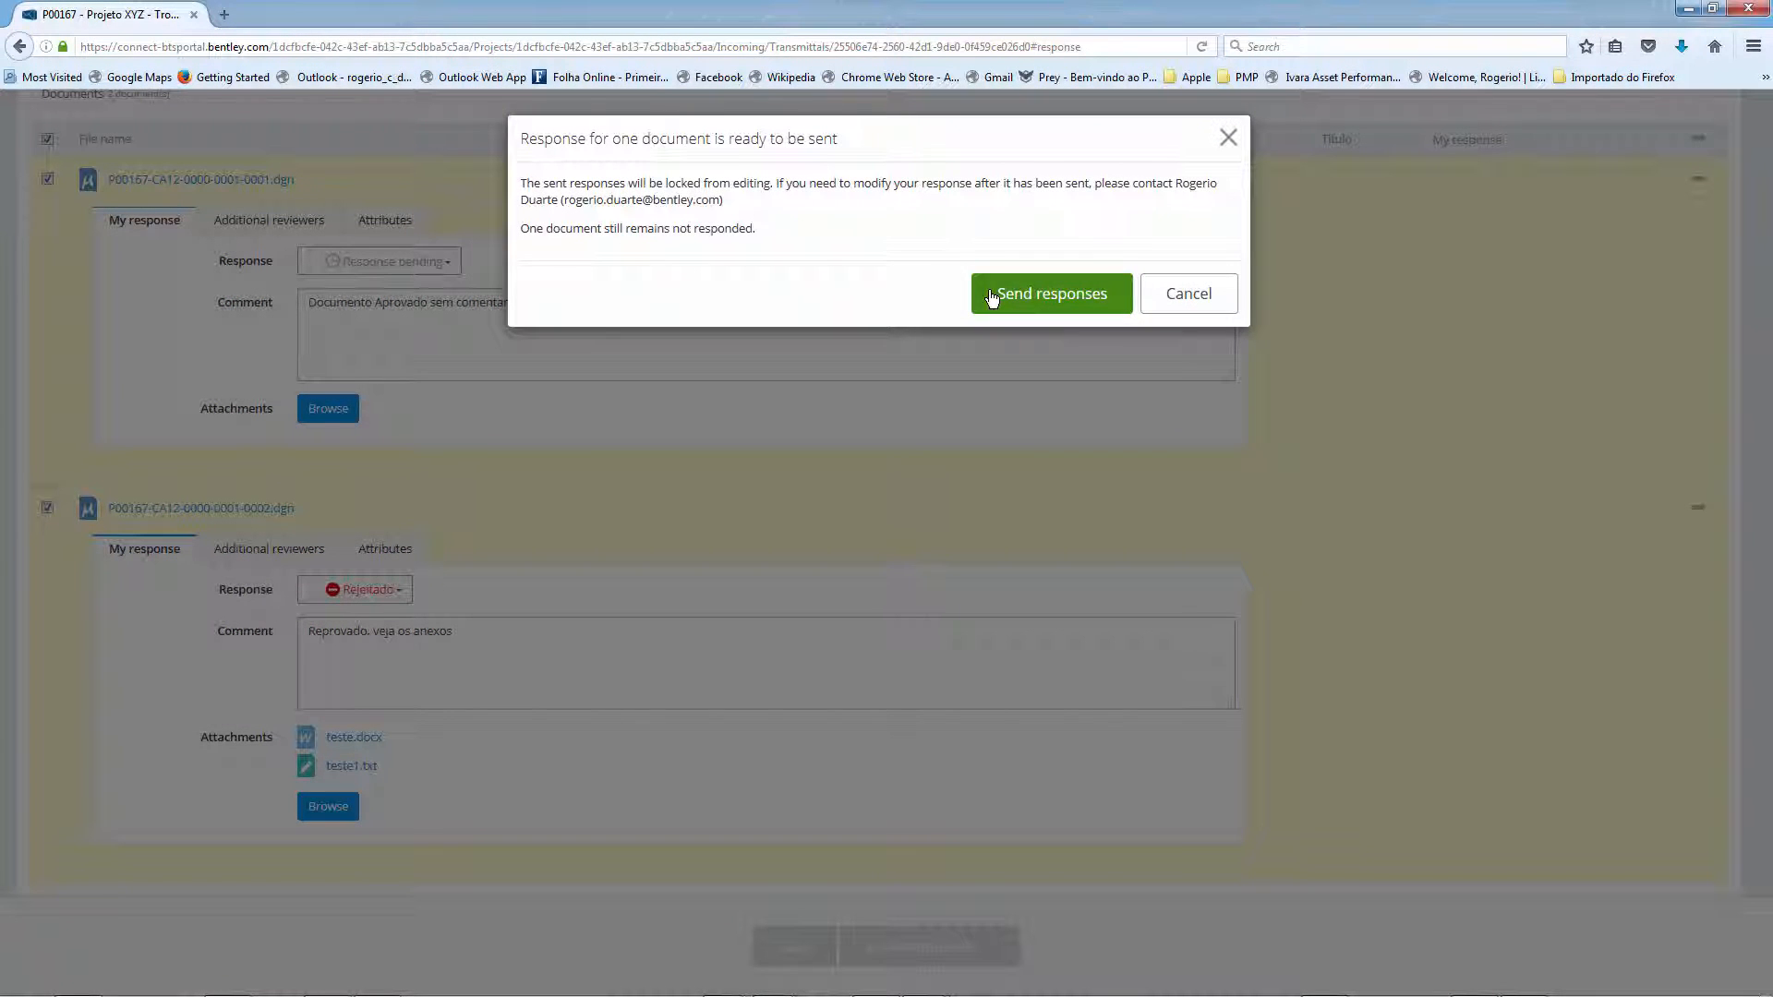
left_click(1042, 302)
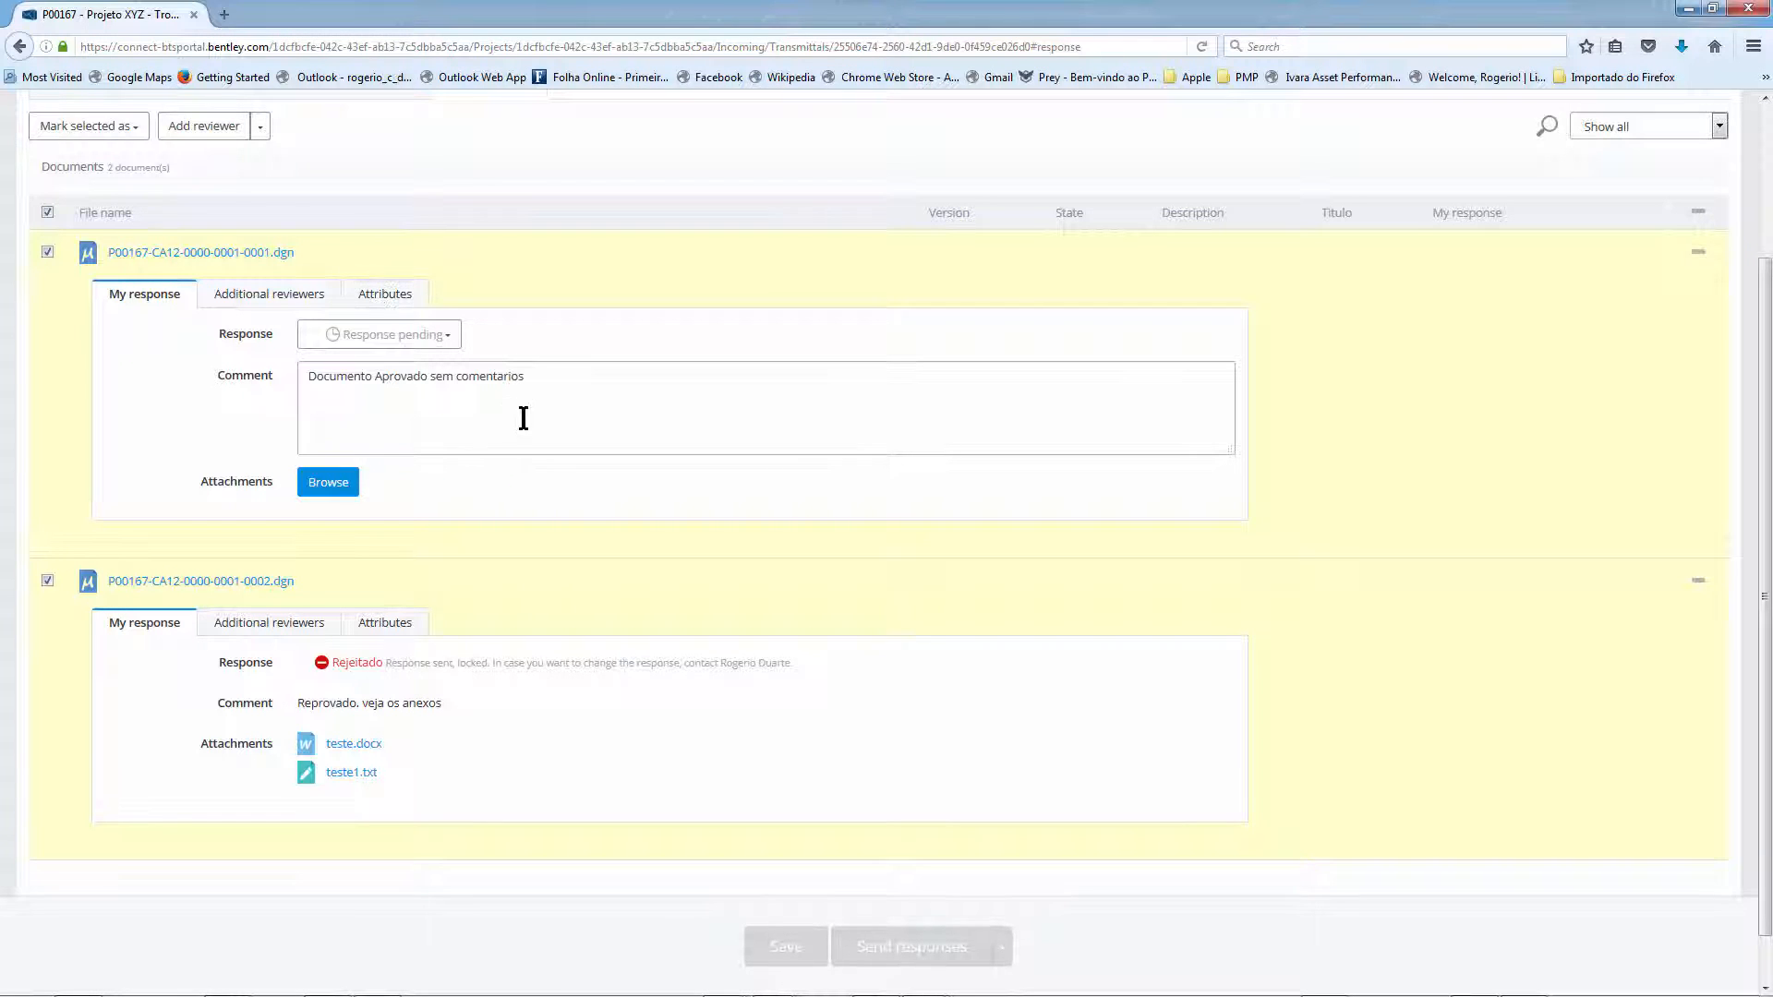
left_click(587, 382)
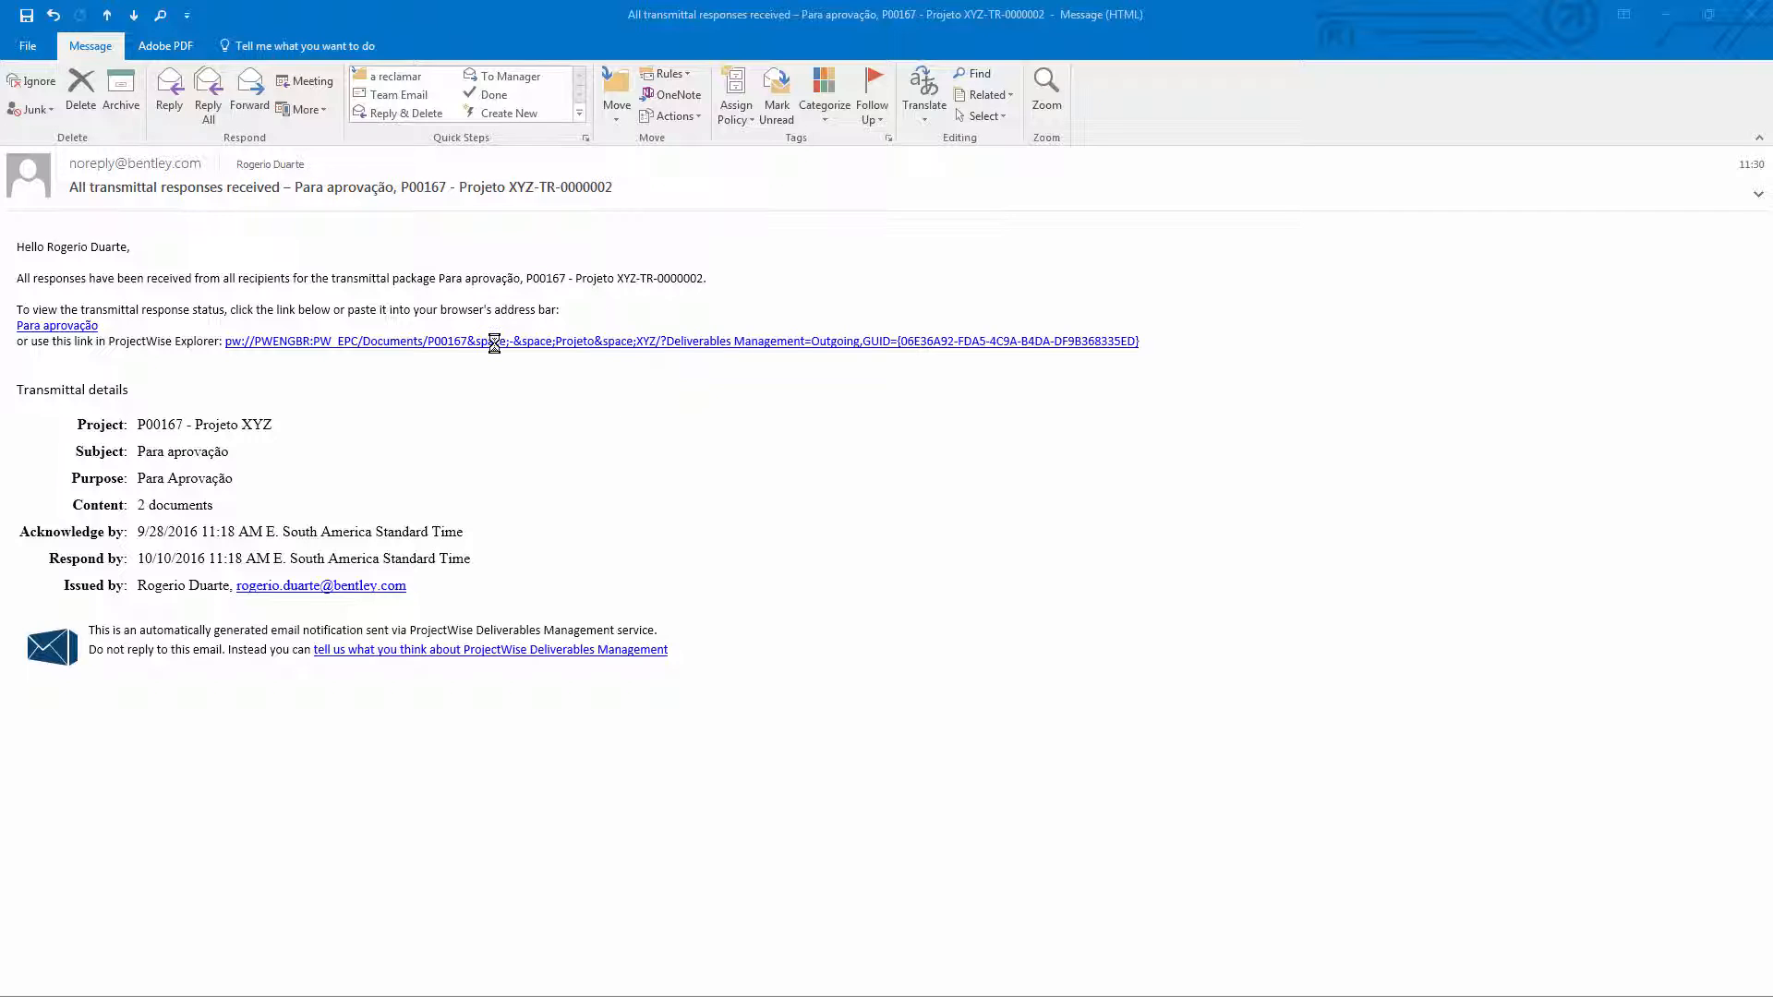
- Switch to Outlook and read the notification e-mail that all transmittal responses were received
left_click(73, 187)
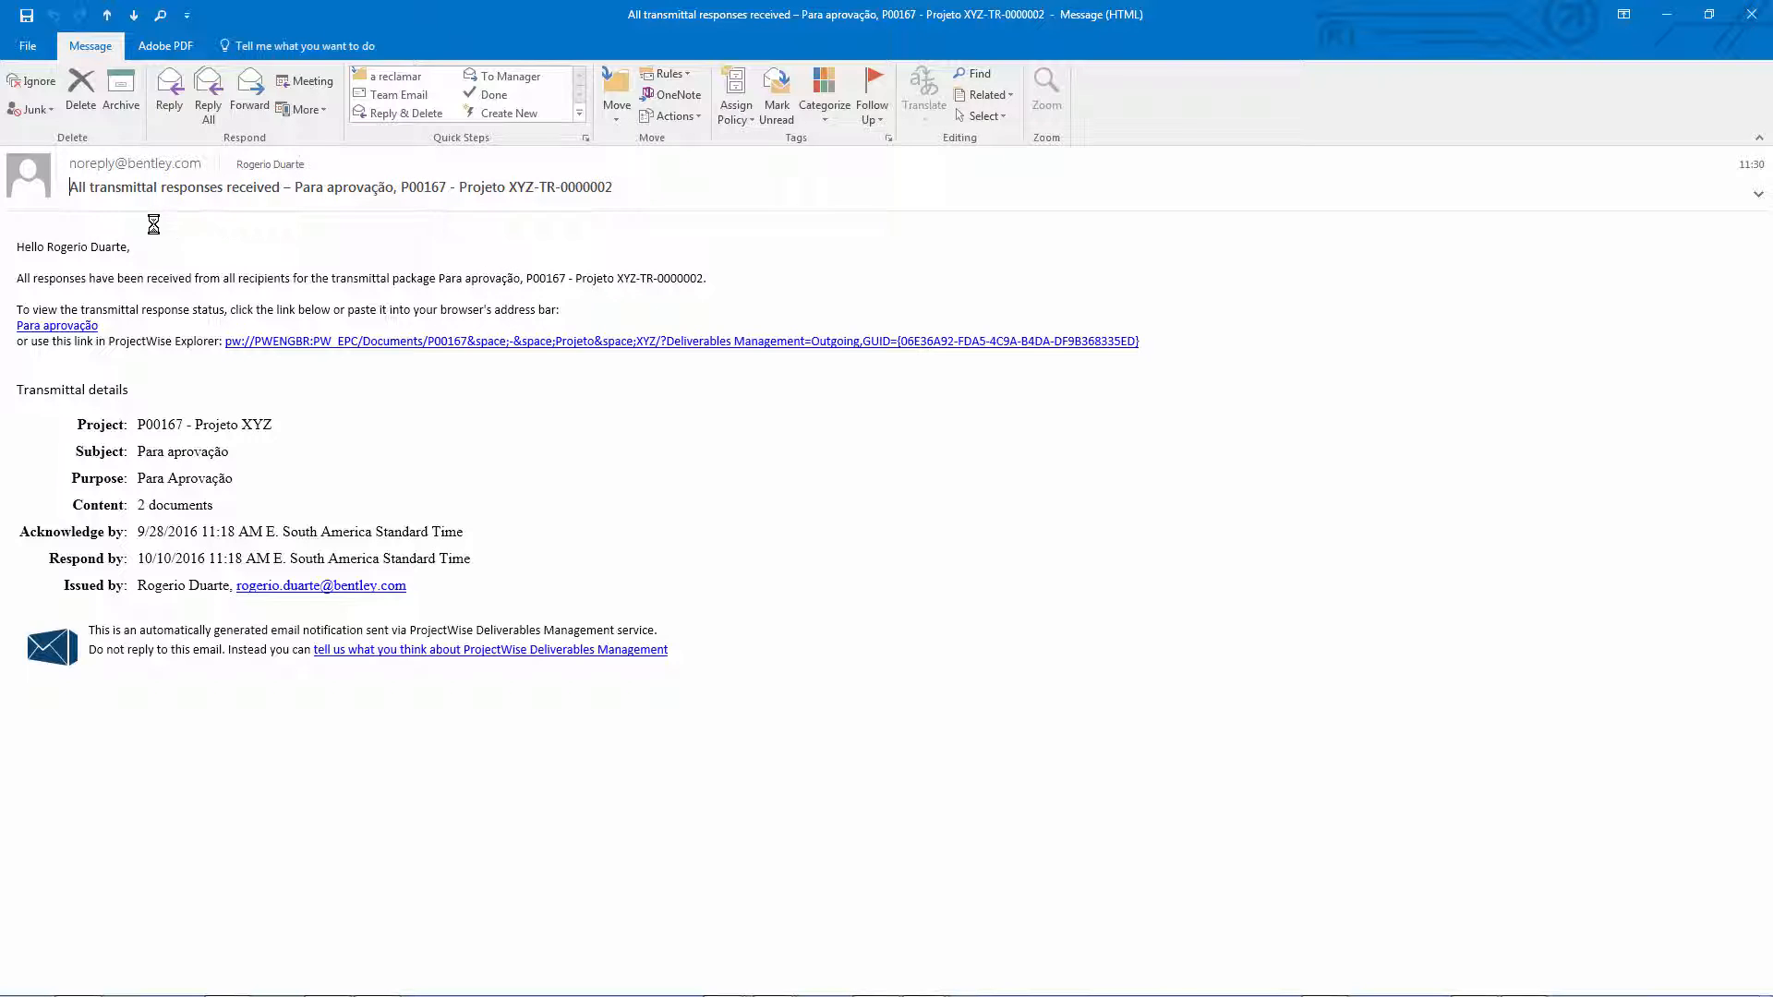
left_click_drag(75, 188, 608, 181)
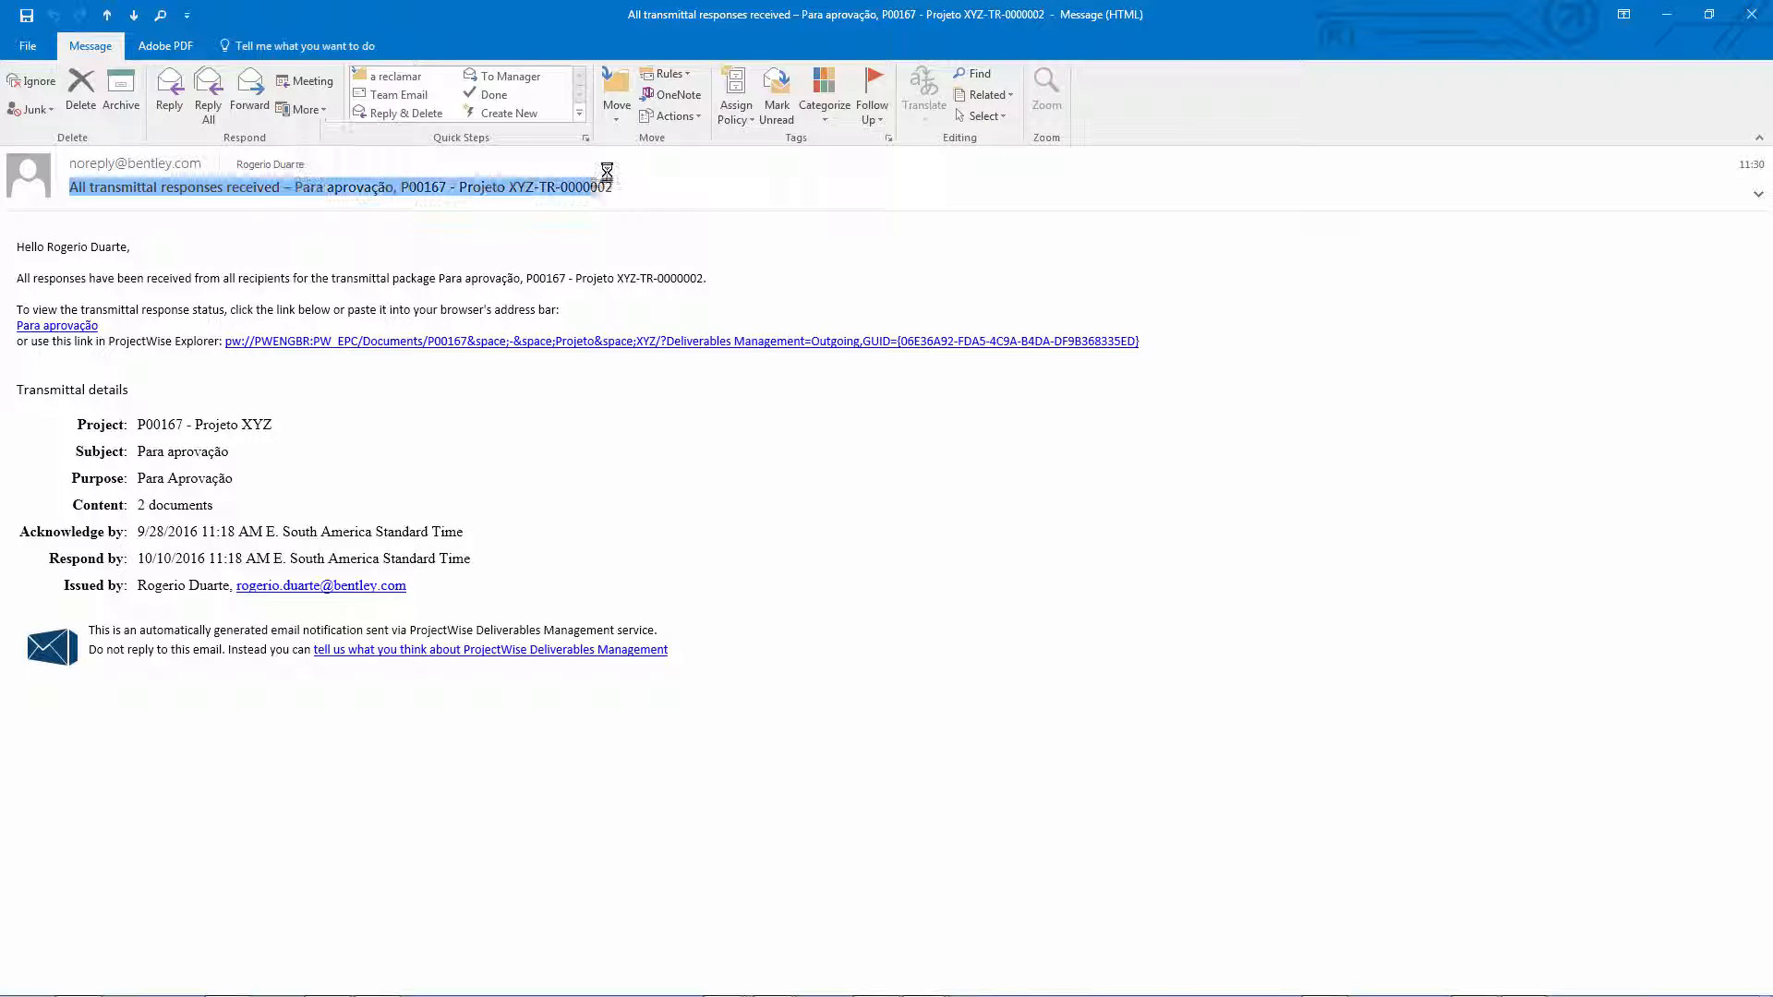
left_click(539, 397)
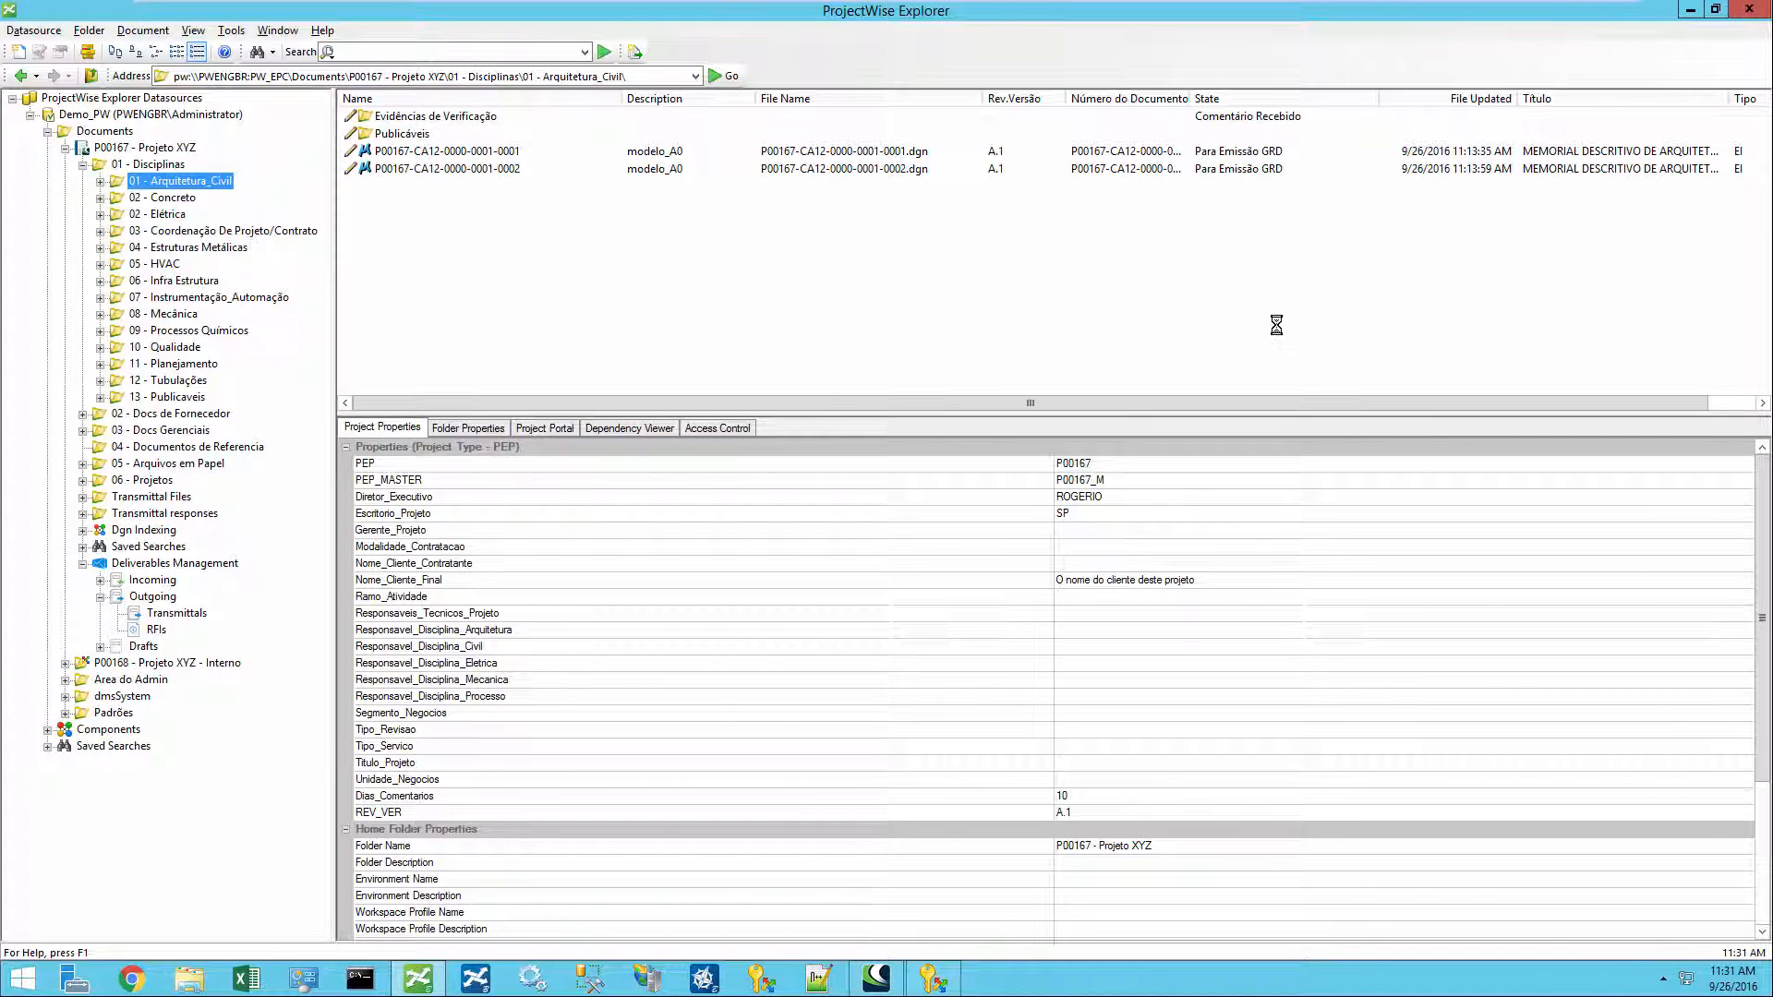
- Open the outgoing transmittal P00167 - Projeto XYZ-TR-0000002 from Deliverables Management
left_click(420, 151)
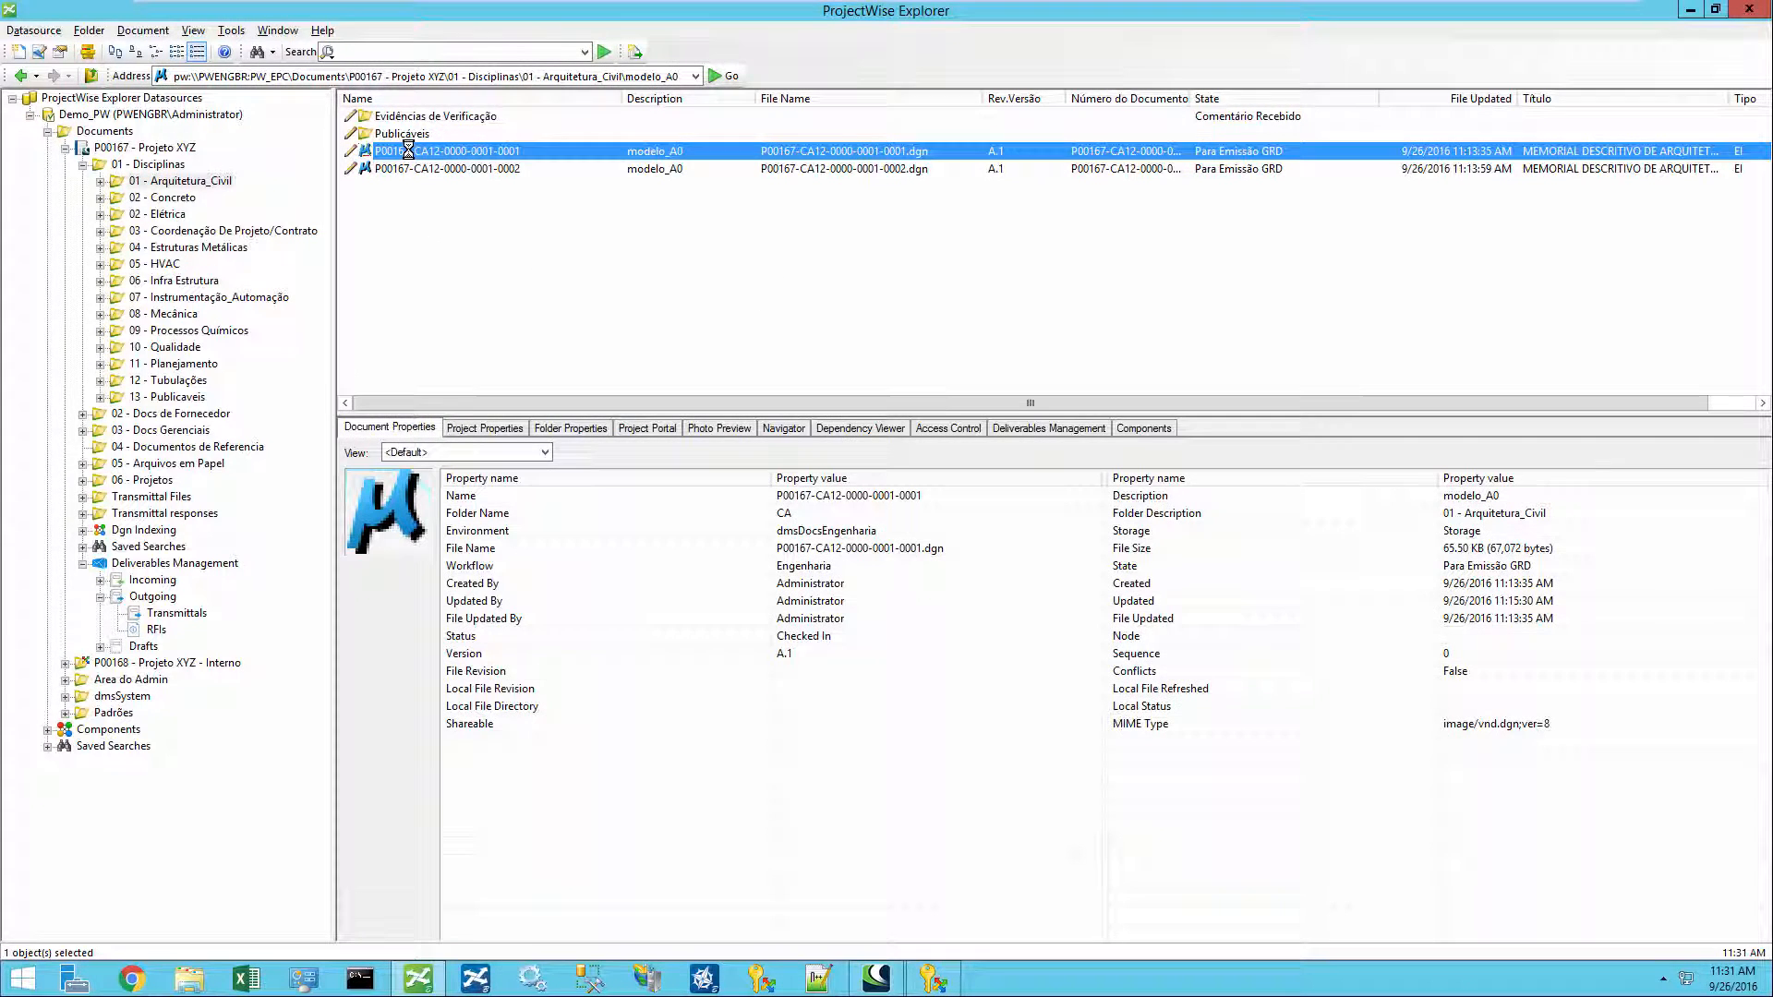
left_click(177, 614)
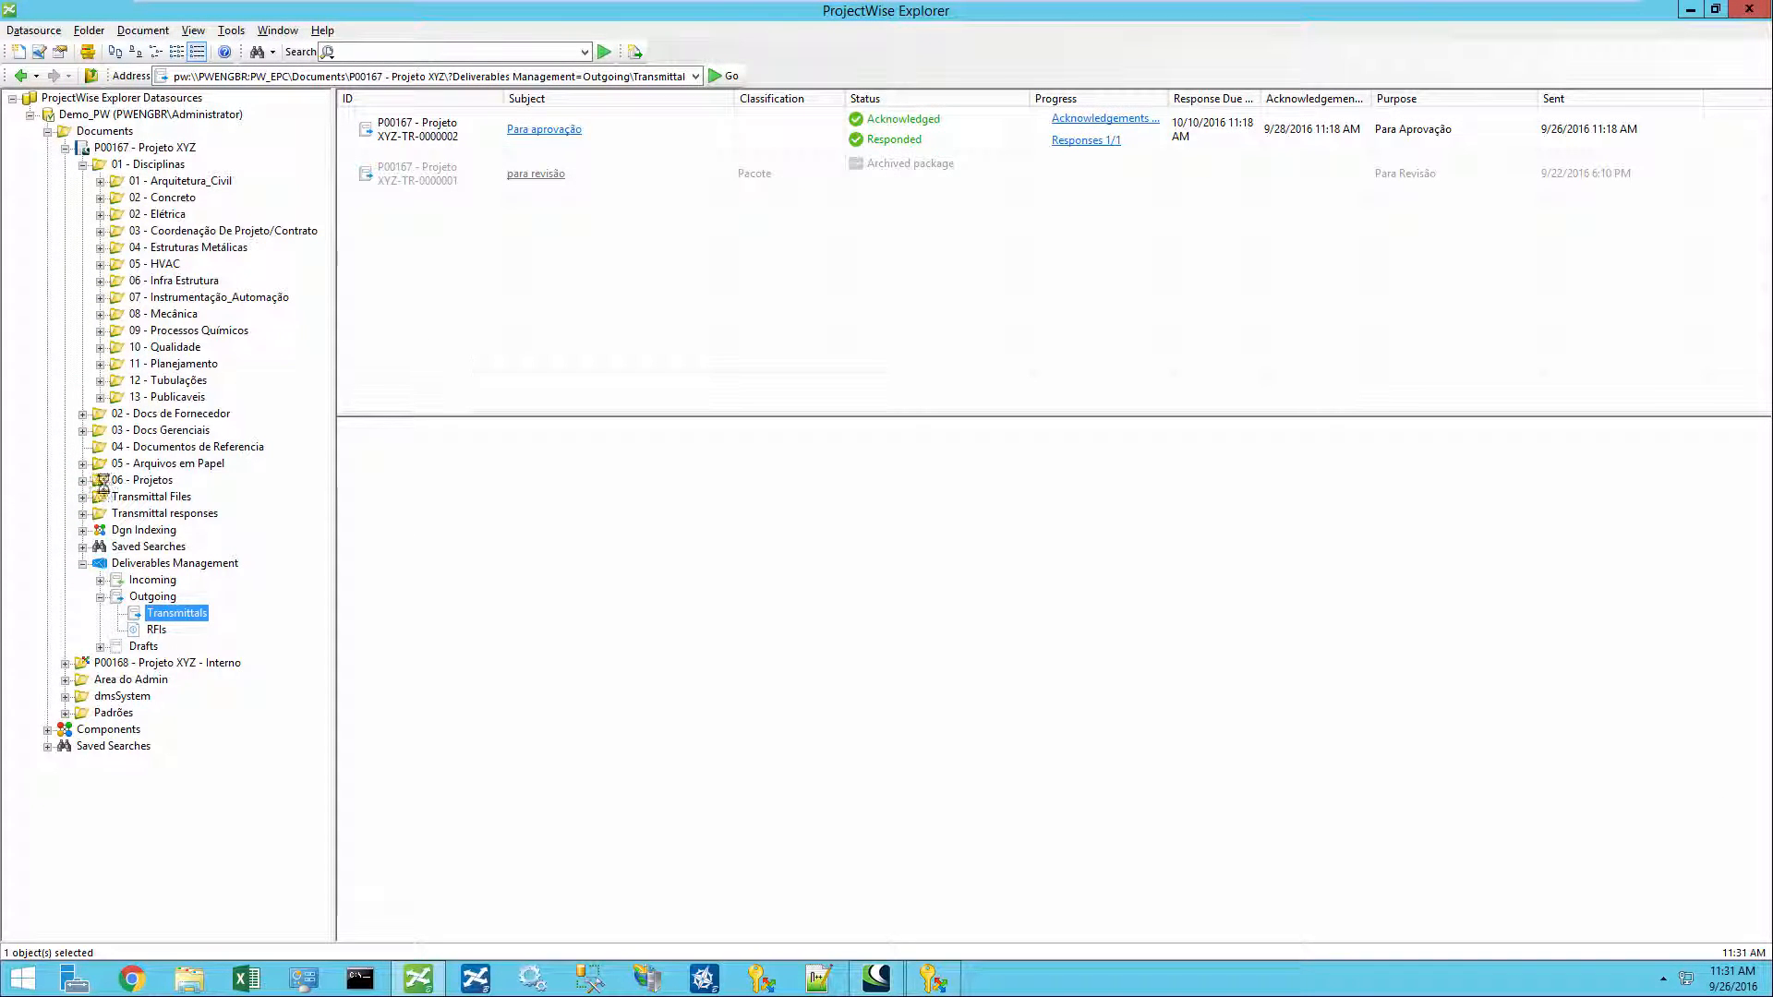
left_click(425, 130)
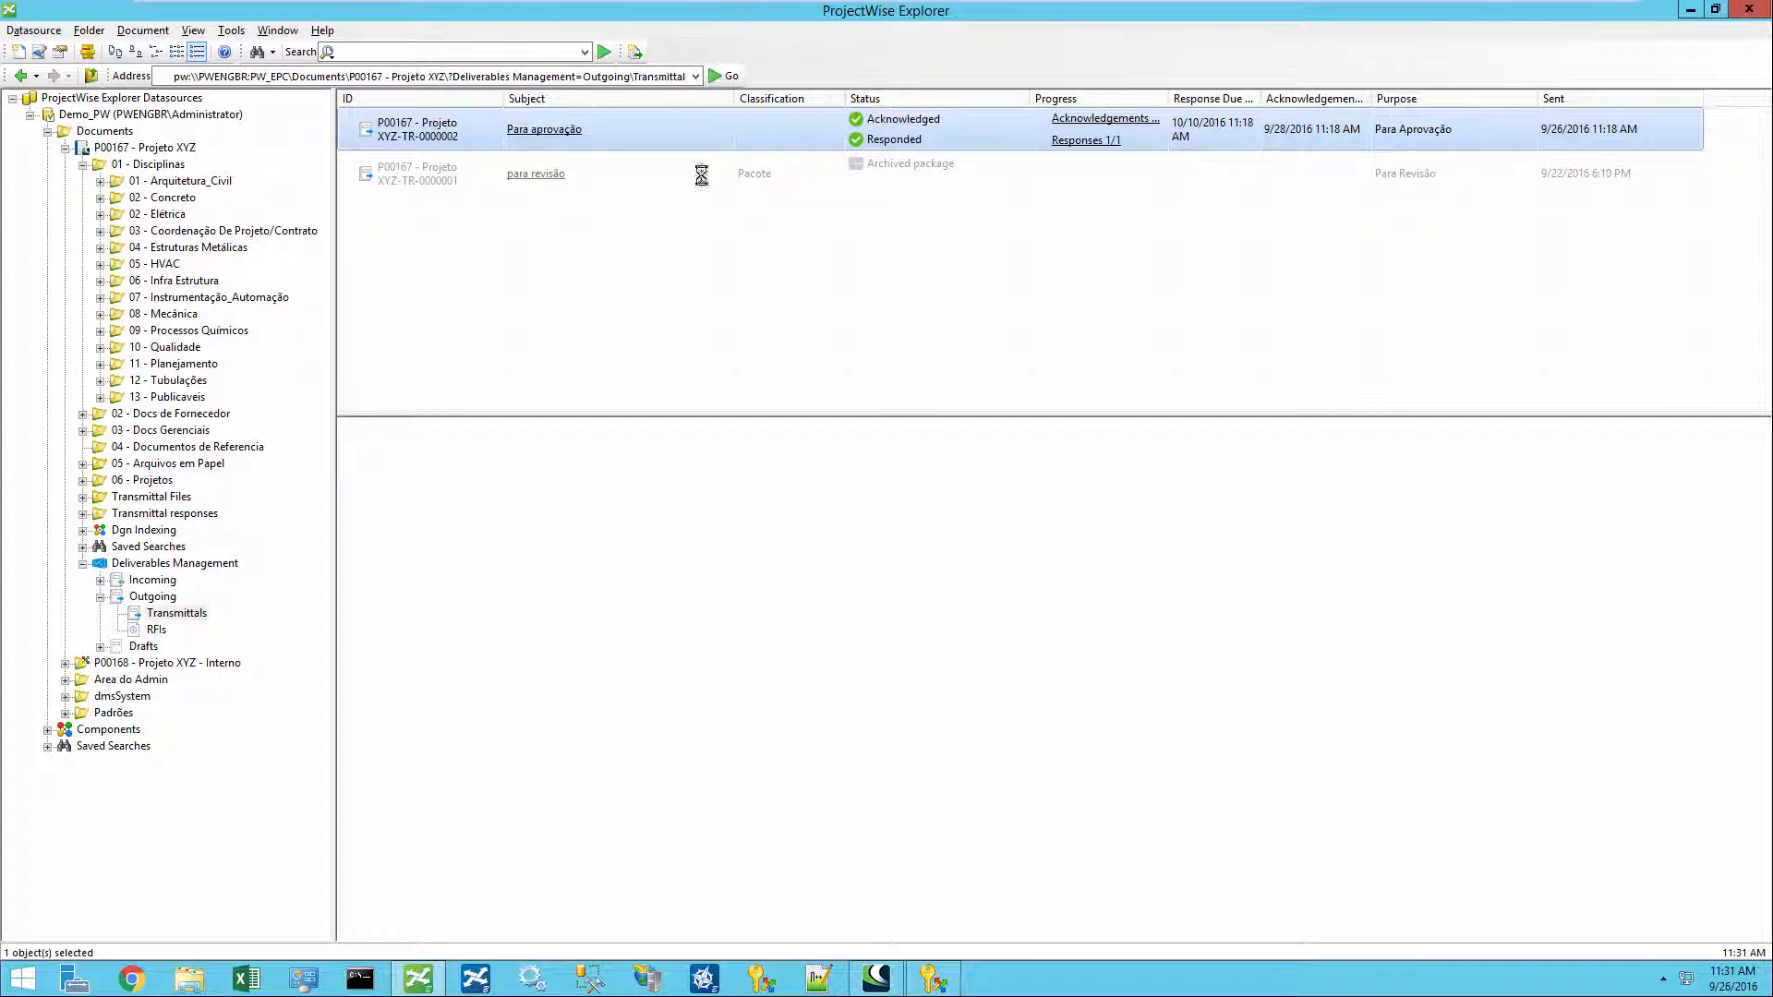
double_click(412, 129)
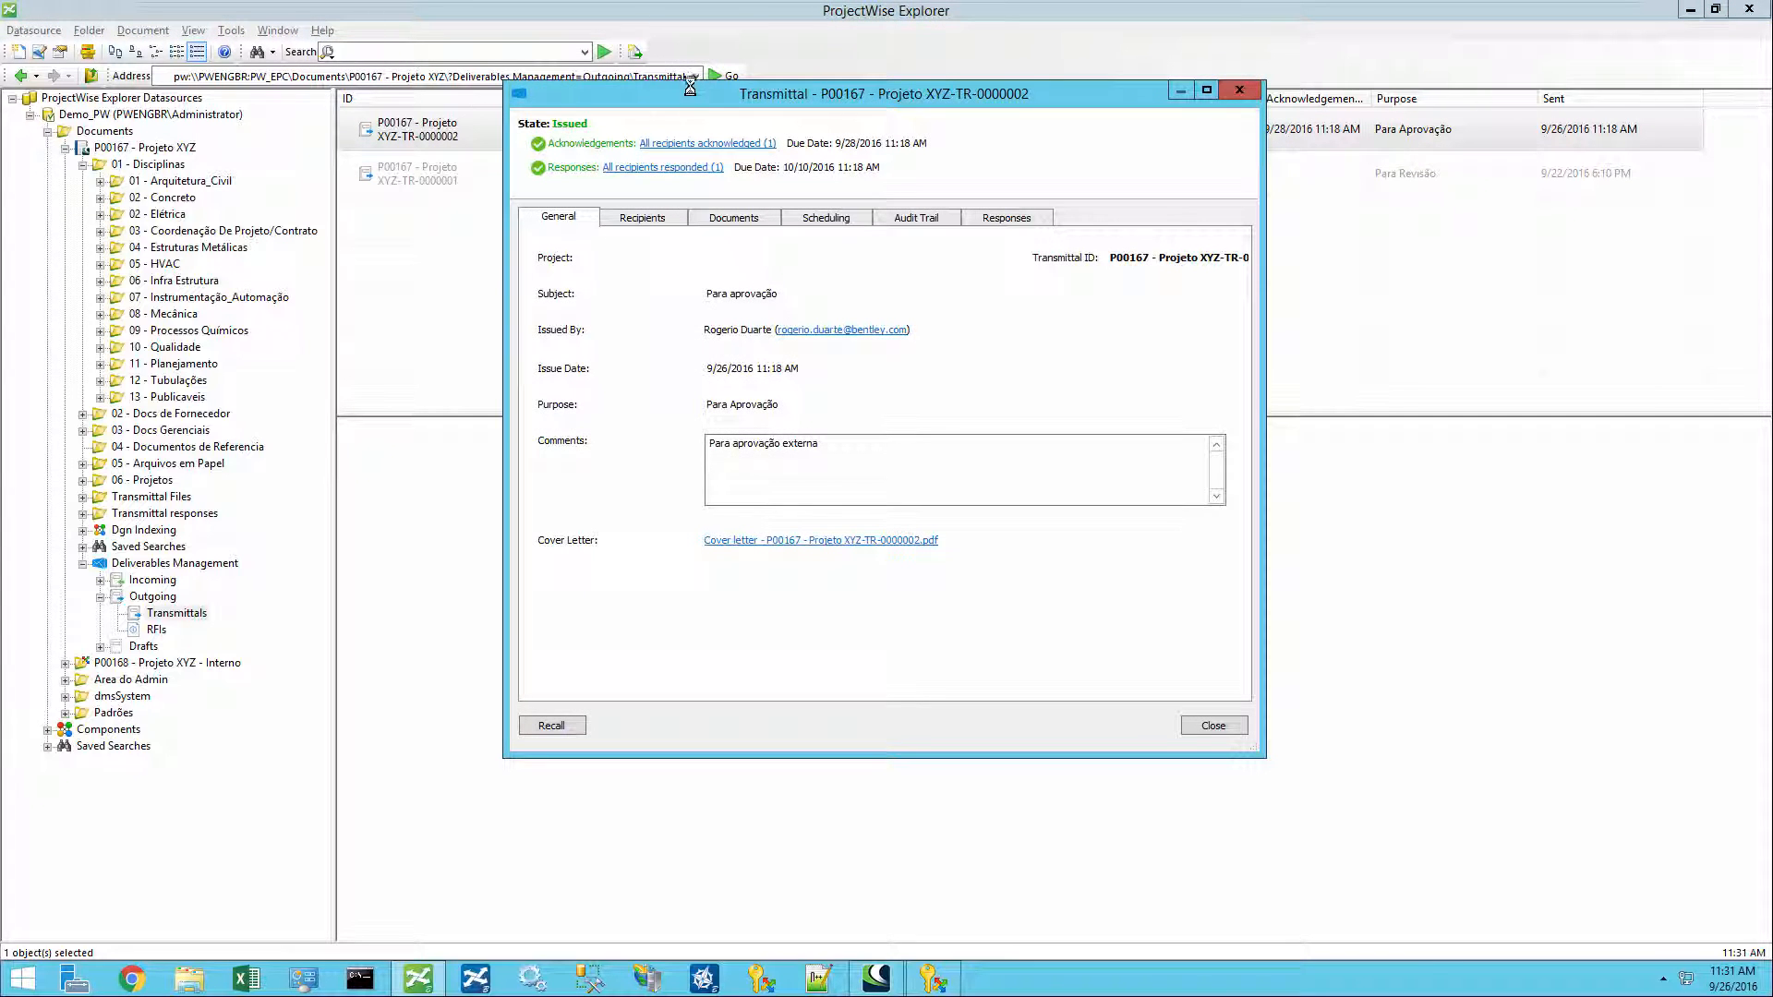
- Review the transmittal's recipients, documents and audit trail entries
left_click_drag(690, 88, 726, 217)
left_click(677, 346)
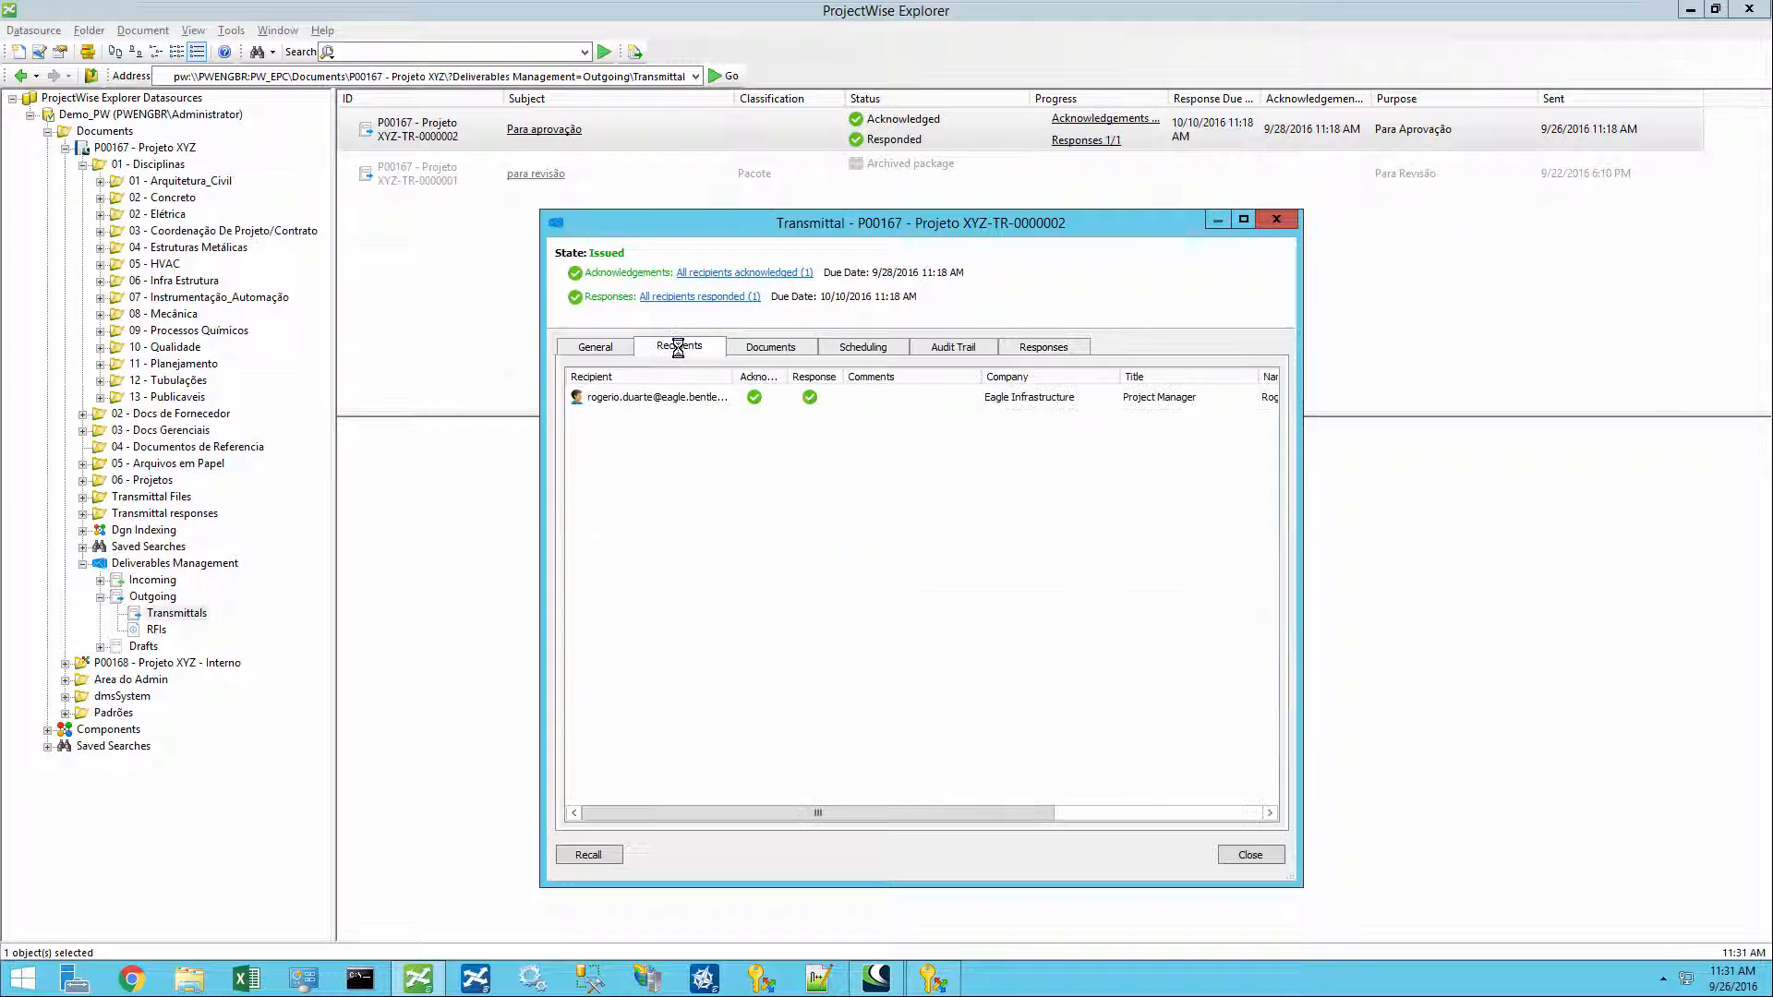
left_click(780, 348)
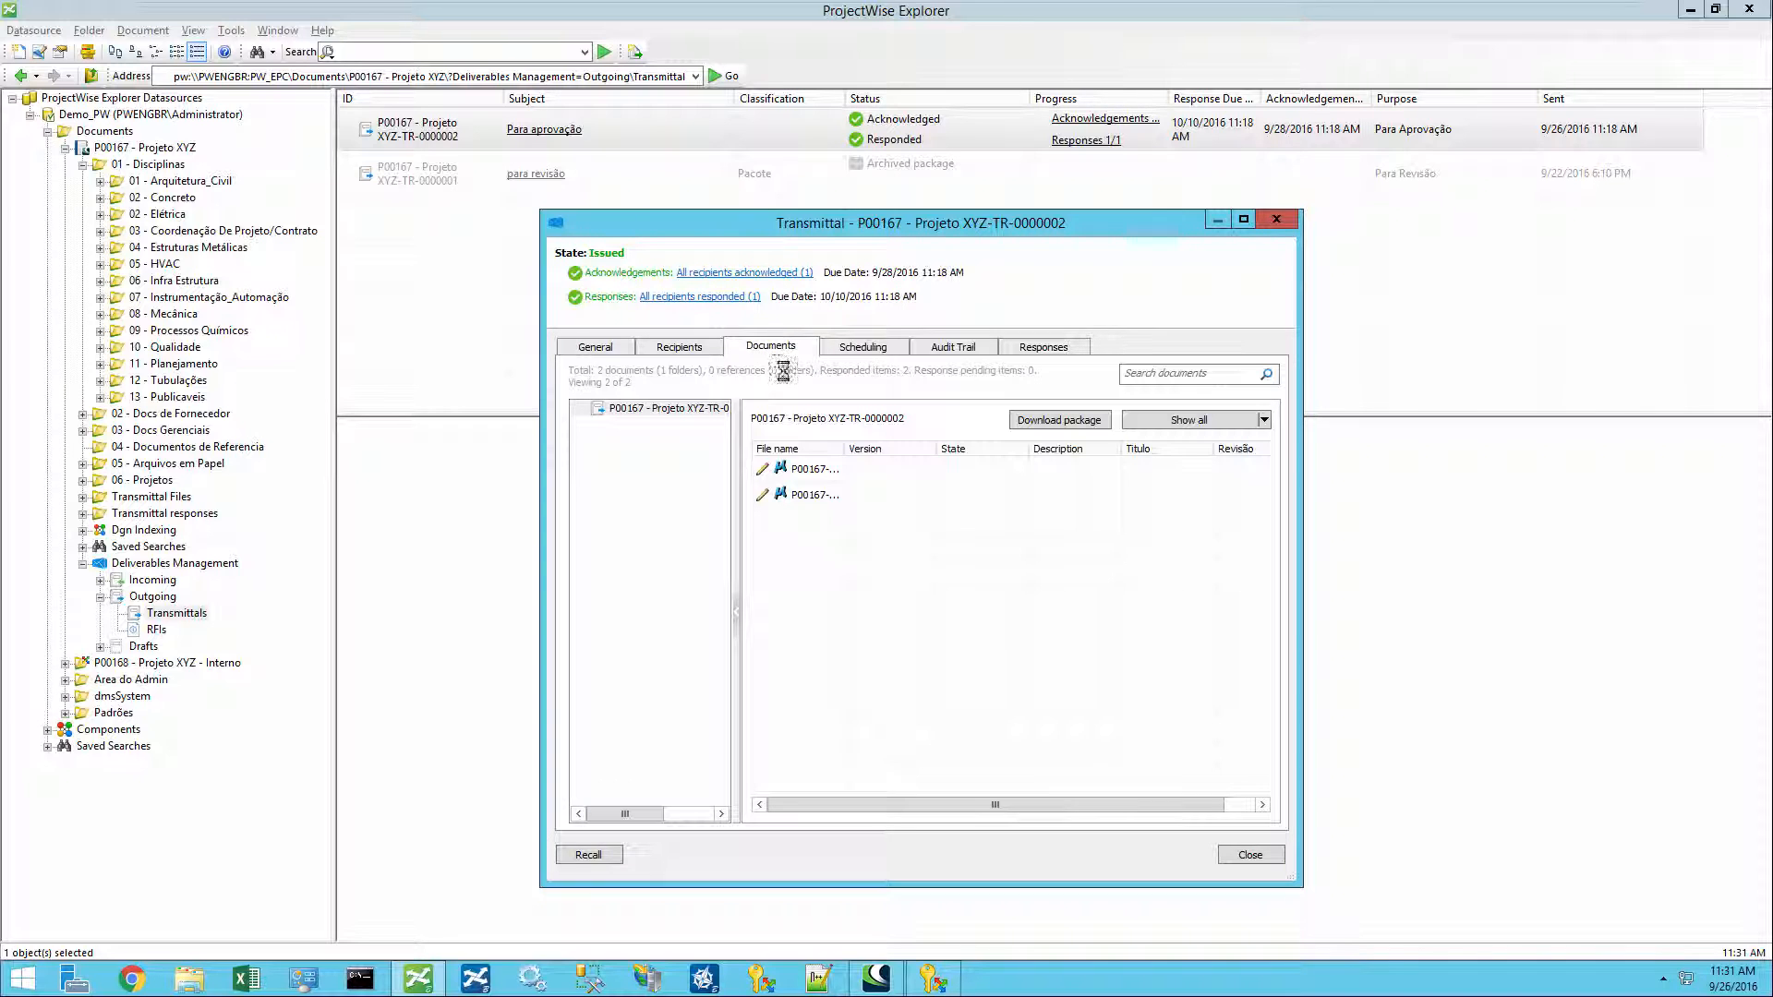
left_click(952, 347)
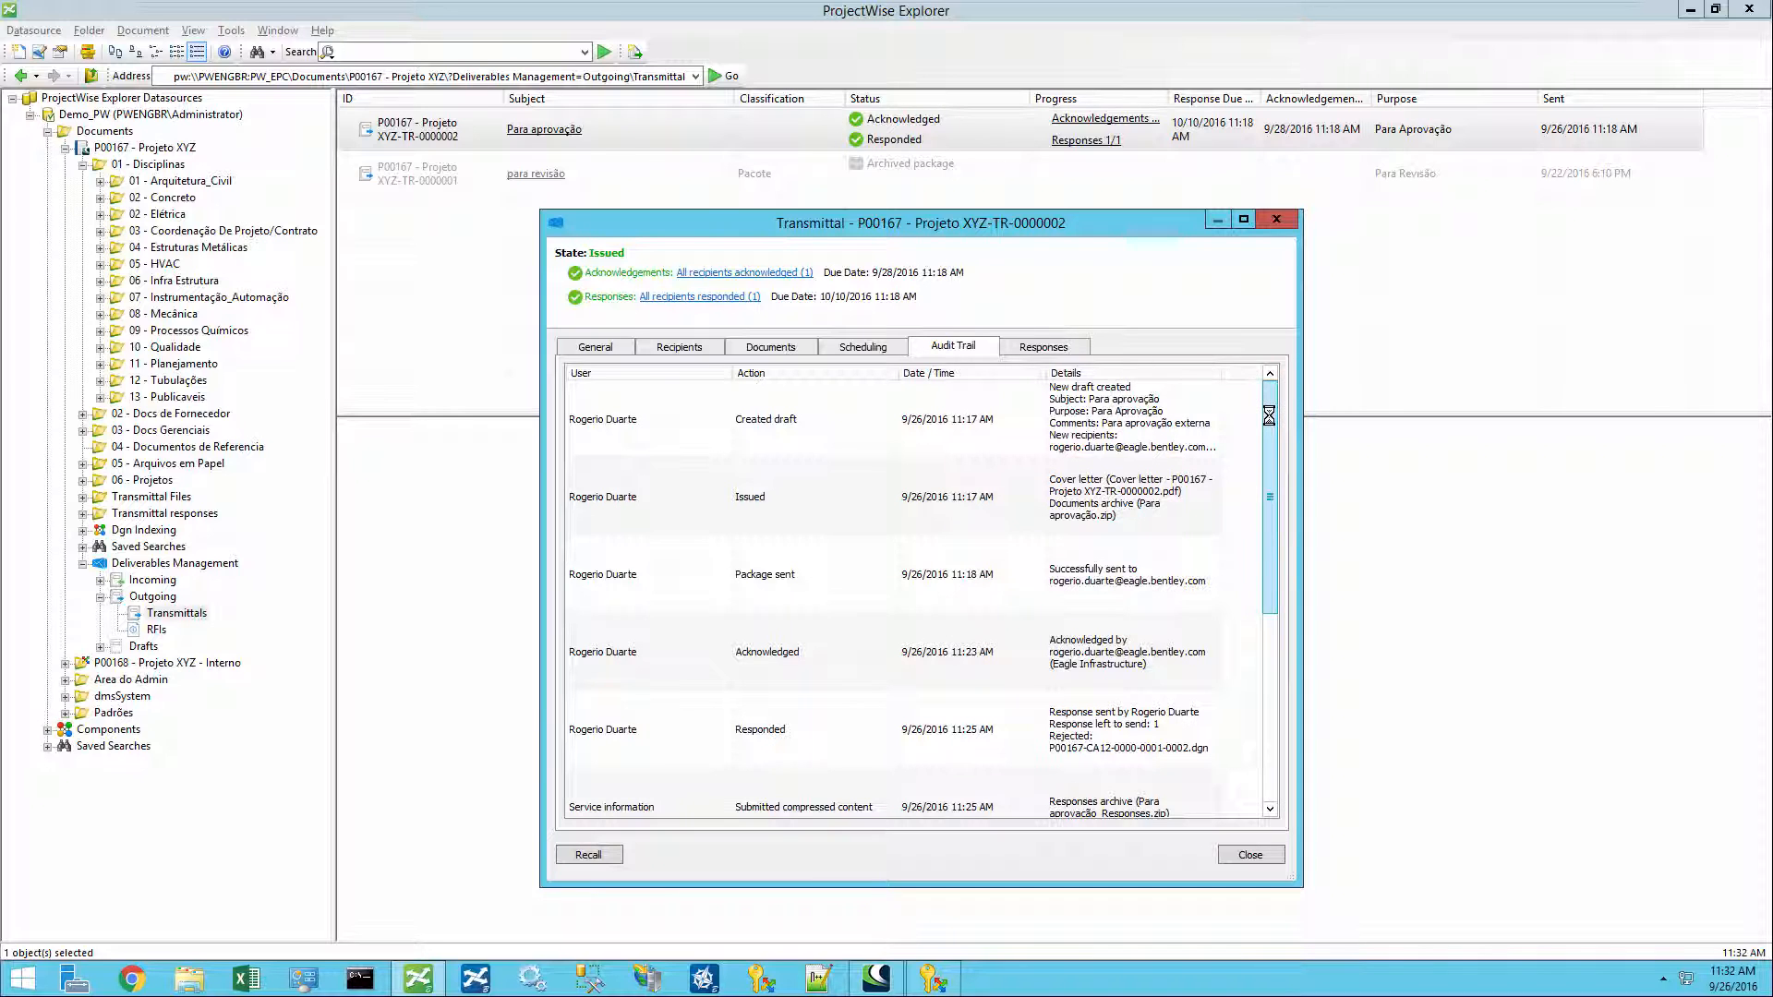
scroll(1269, 431, "down", 3)
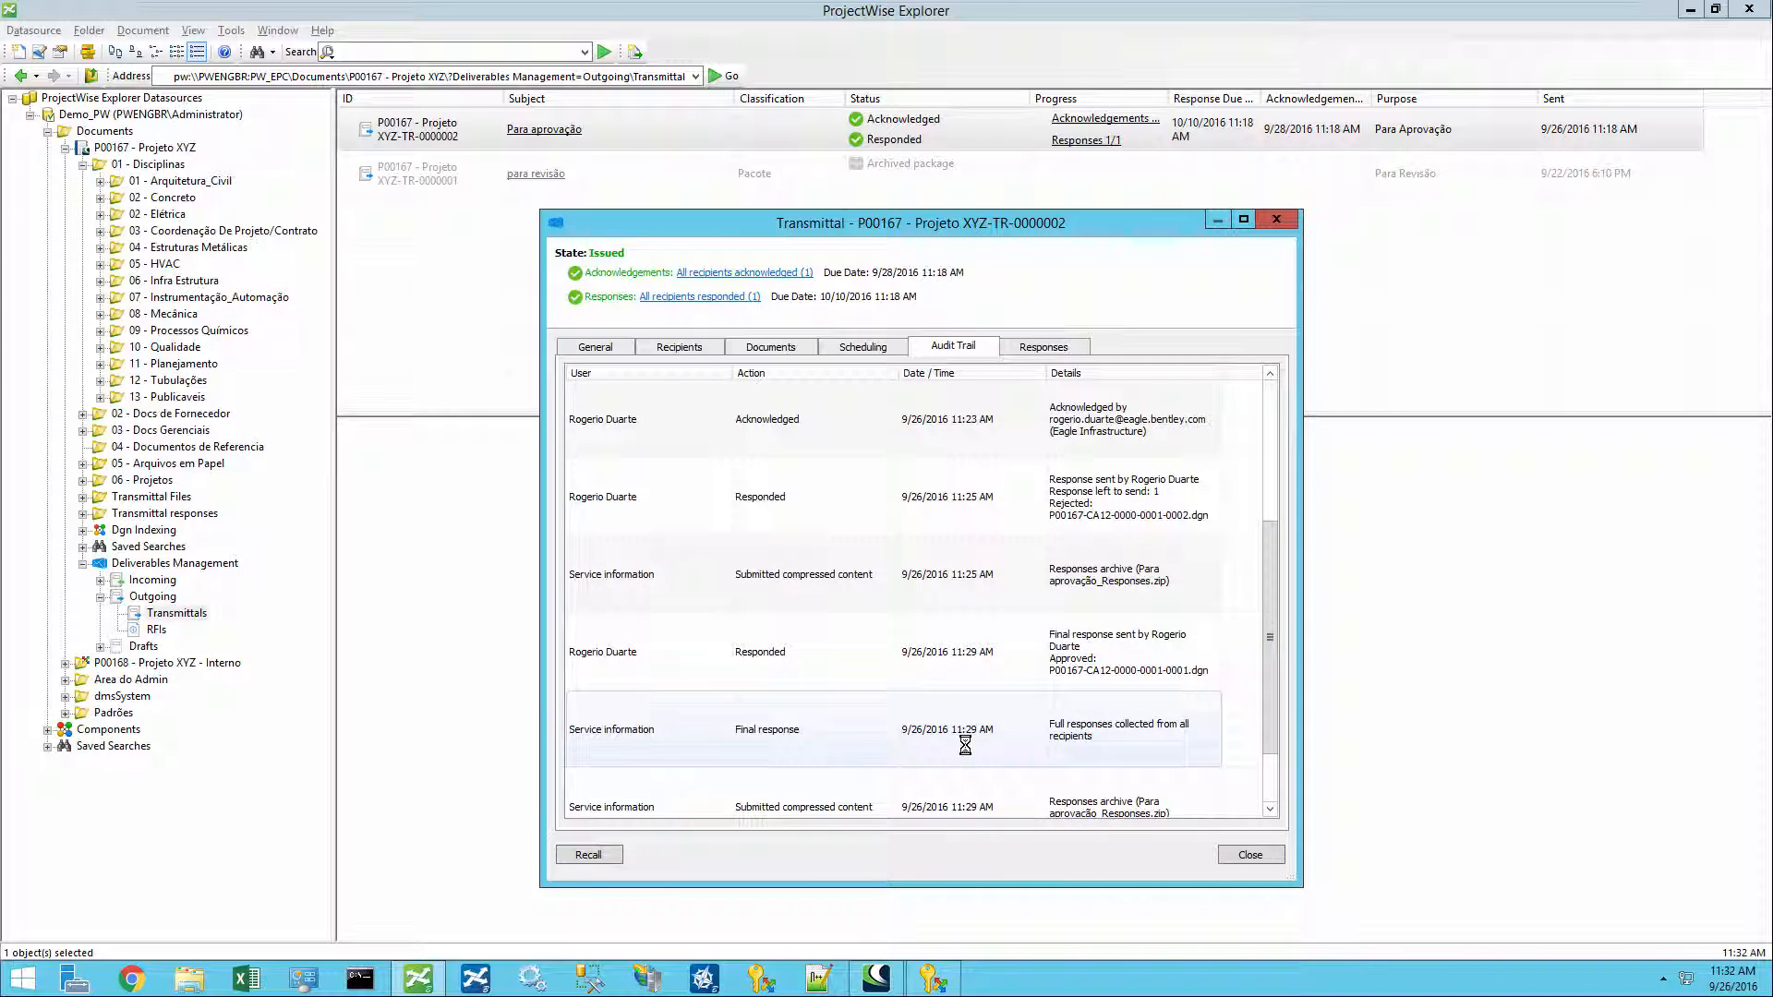
left_click(712, 646)
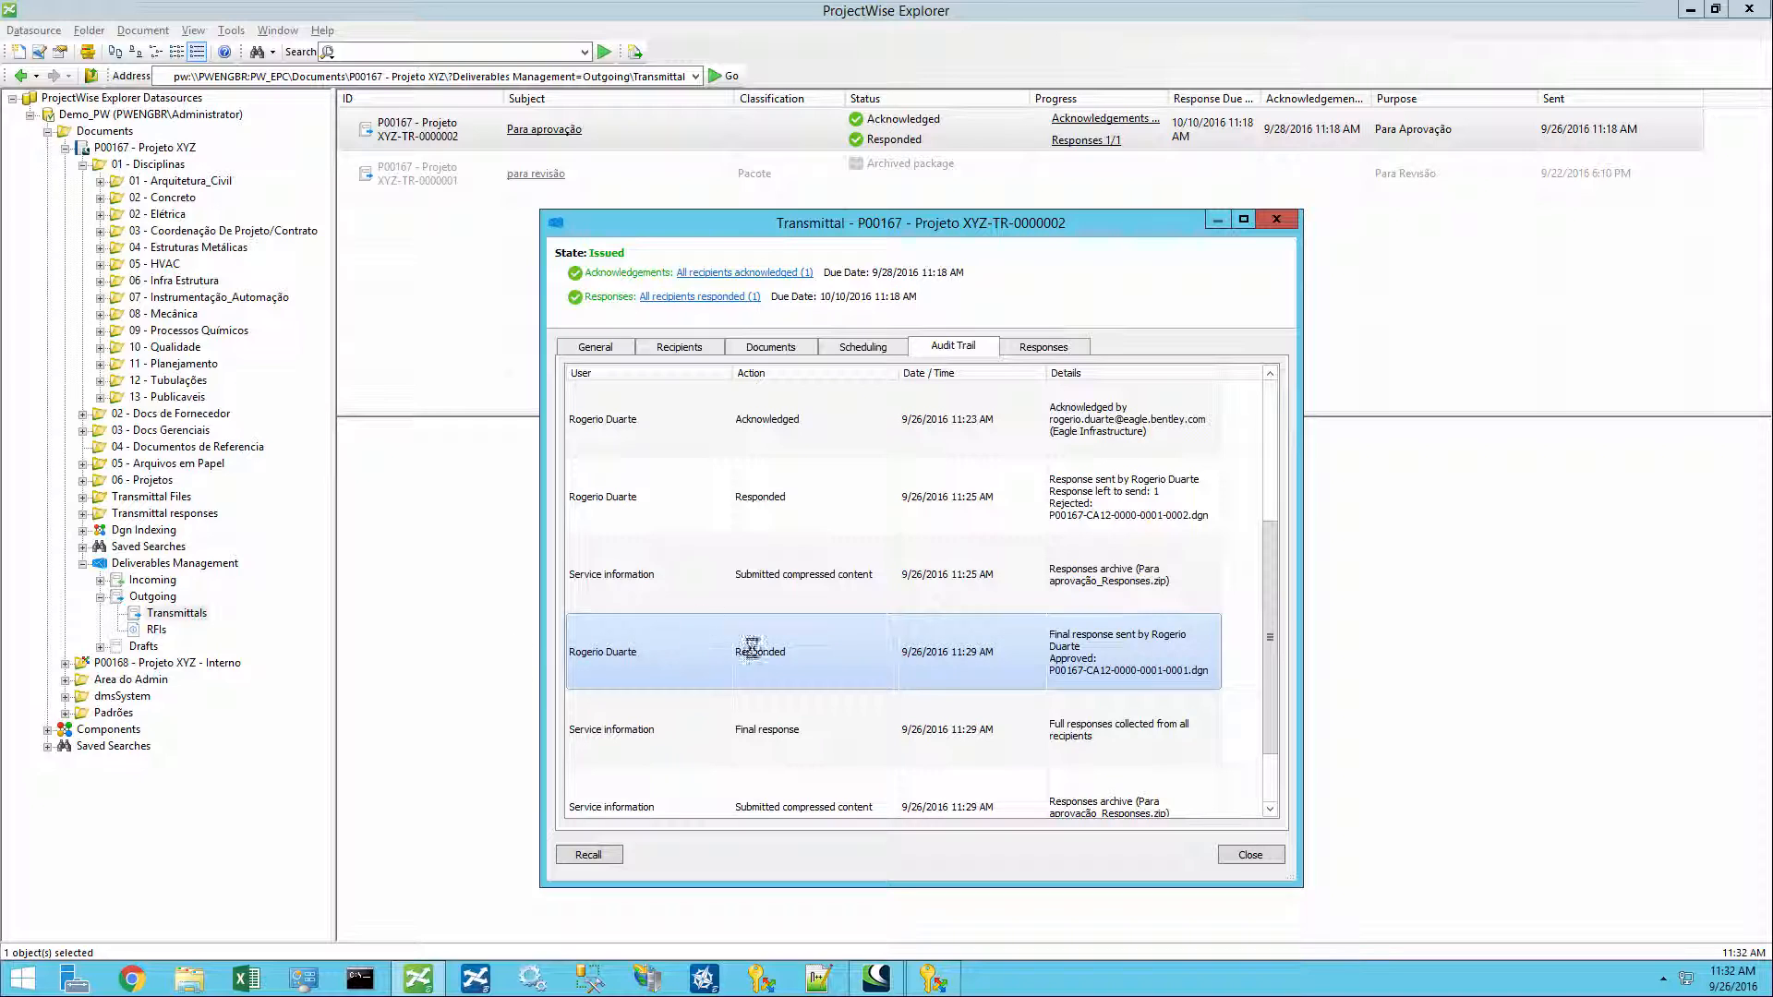
left_click(601, 729)
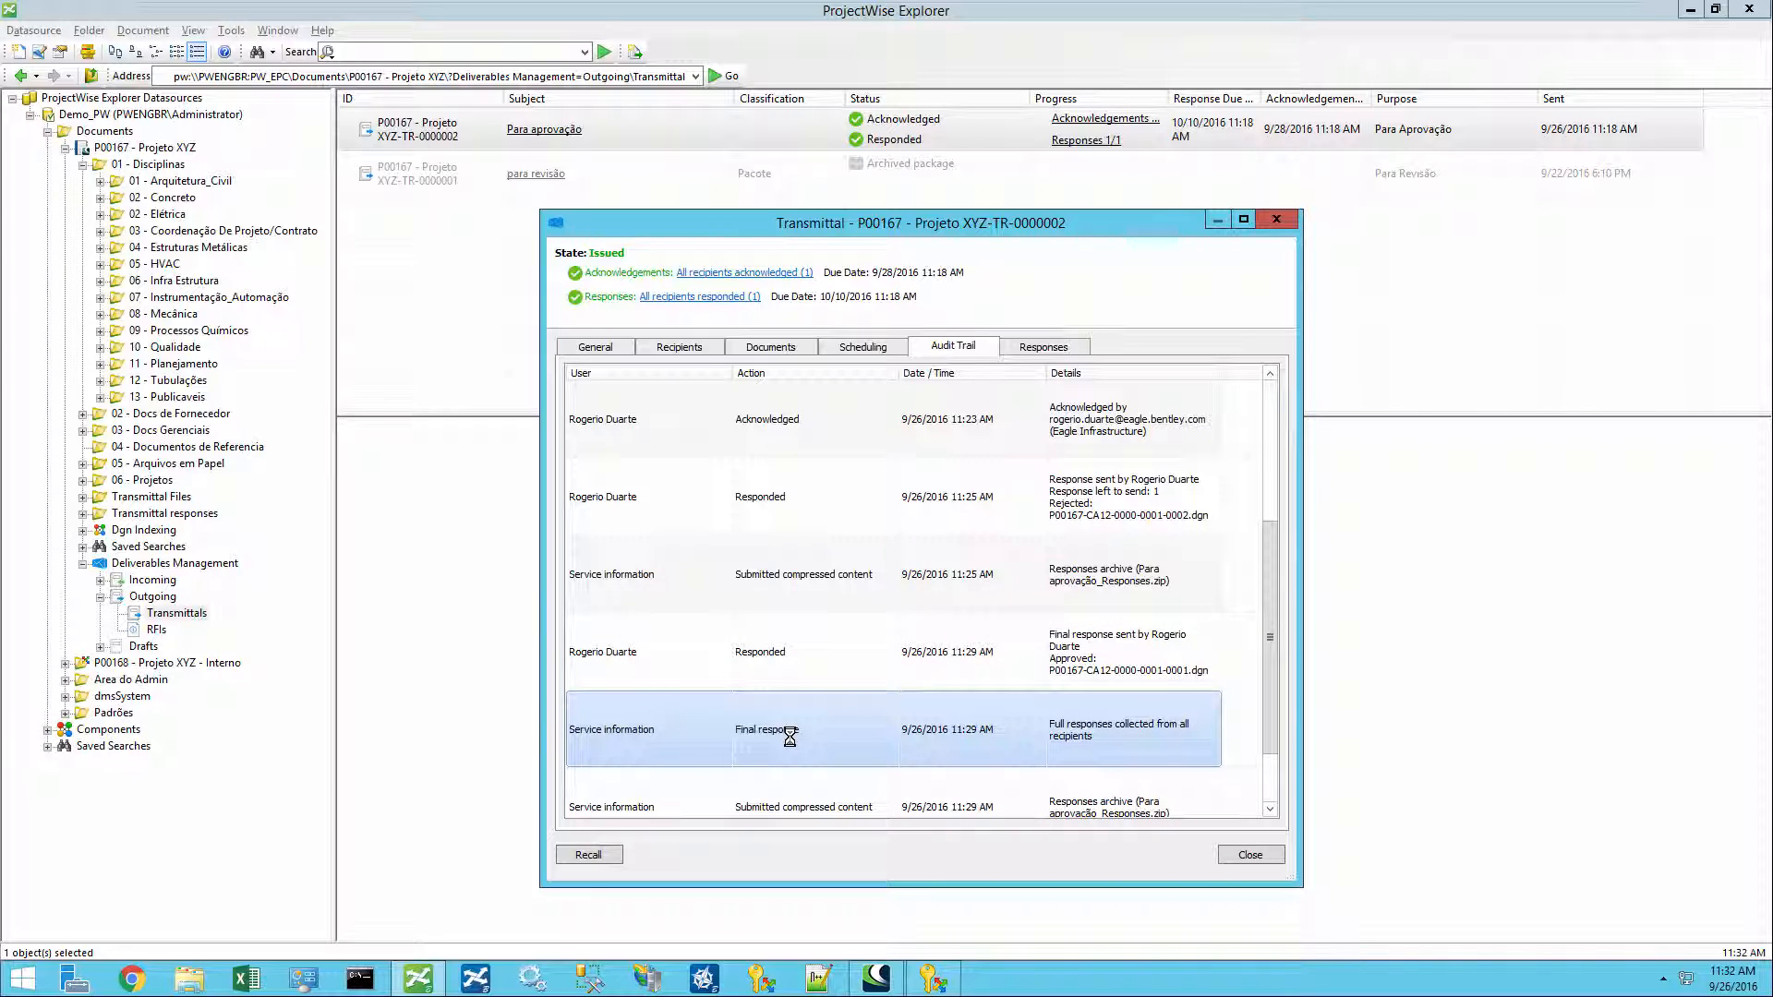
- Examine the transmittal's responses for each of the two documents
left_click(1027, 344)
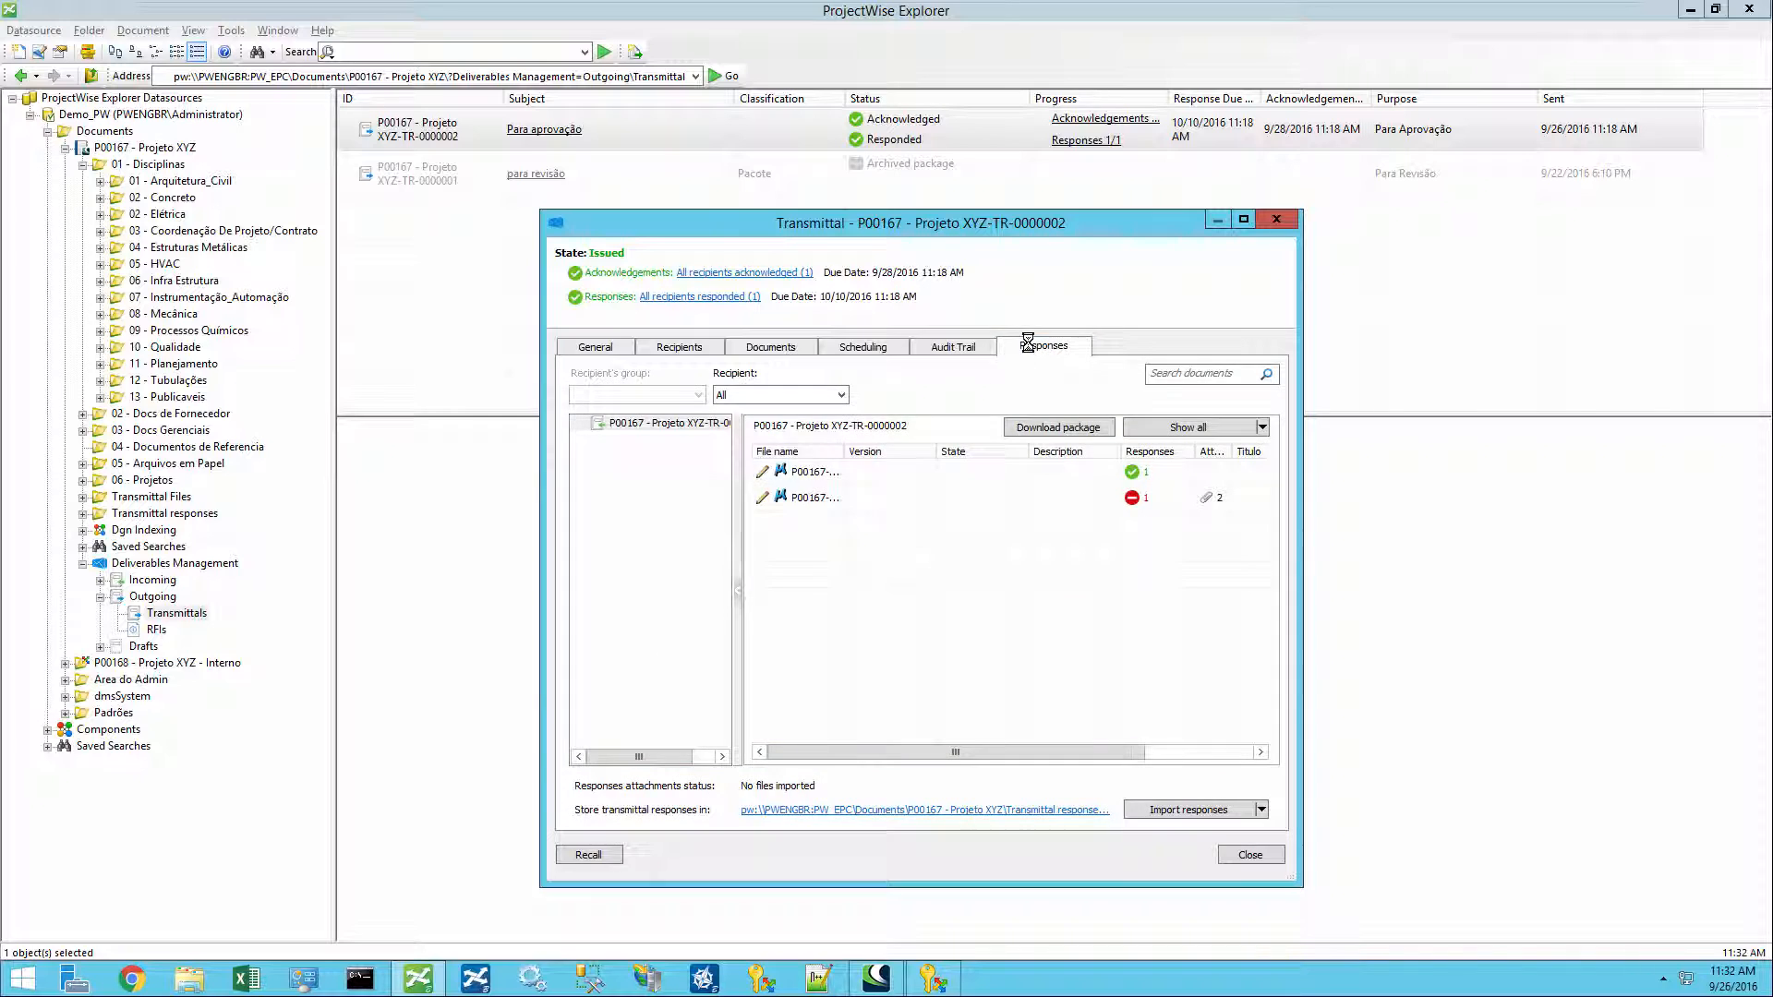
left_click(789, 471)
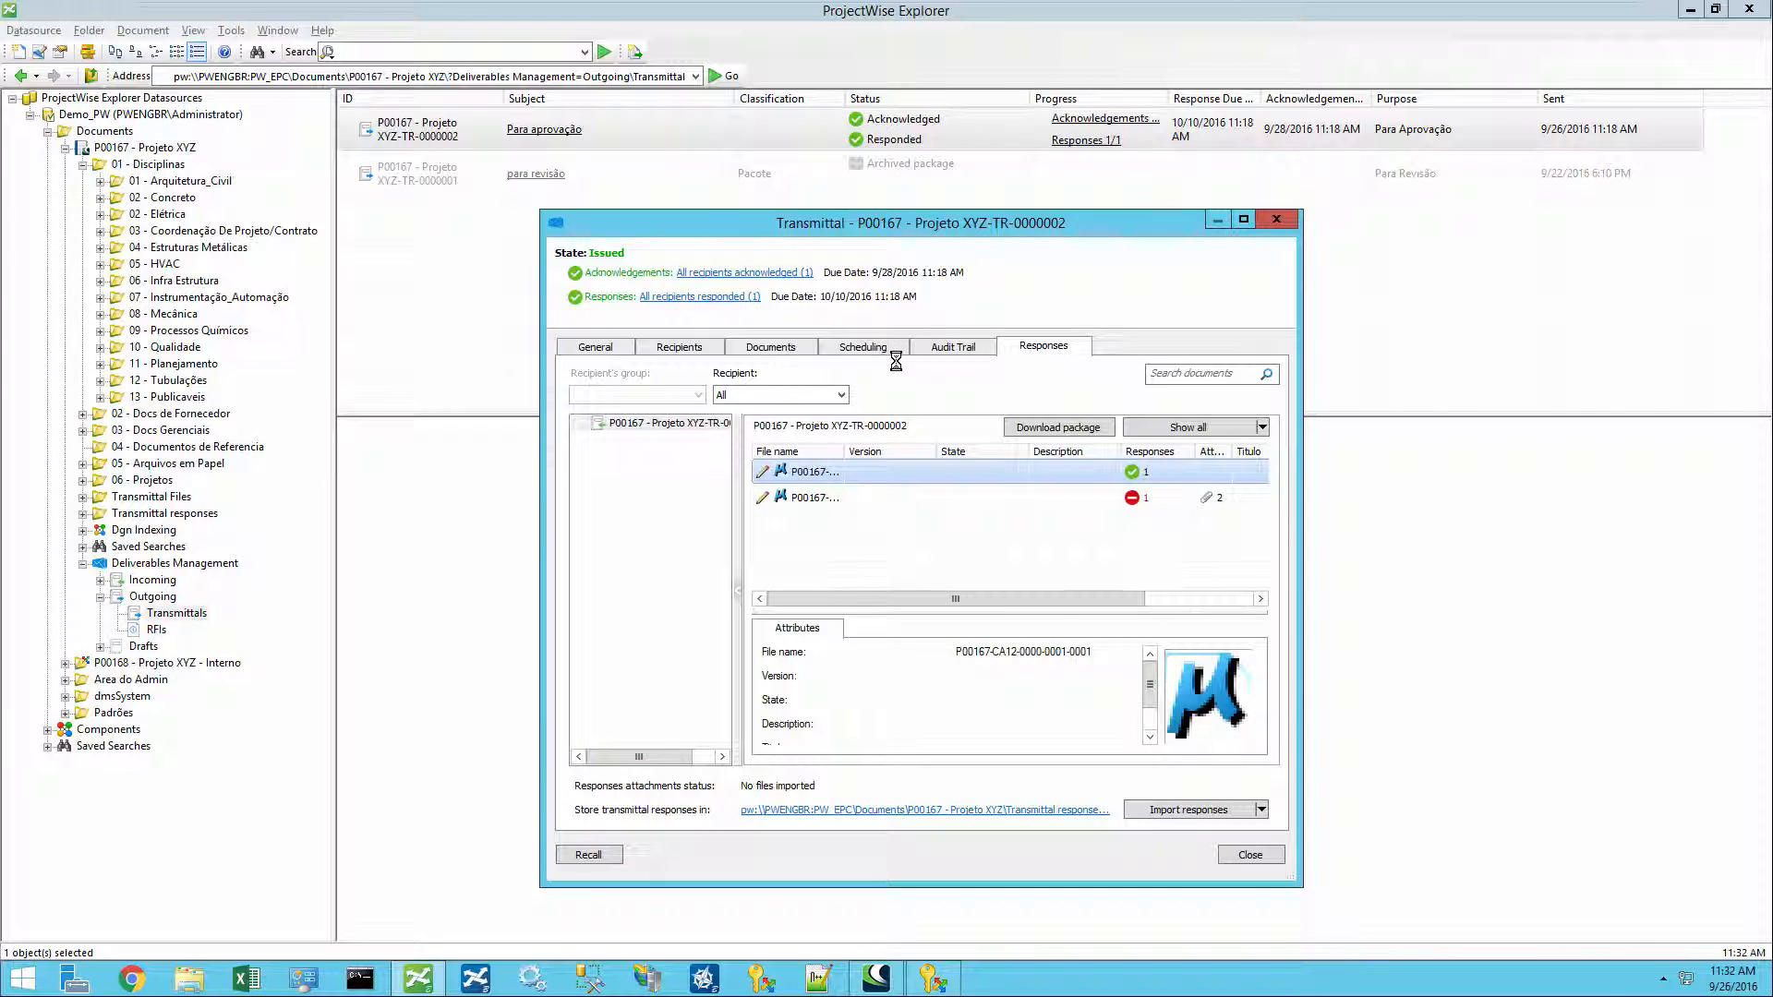
left_click(842, 394)
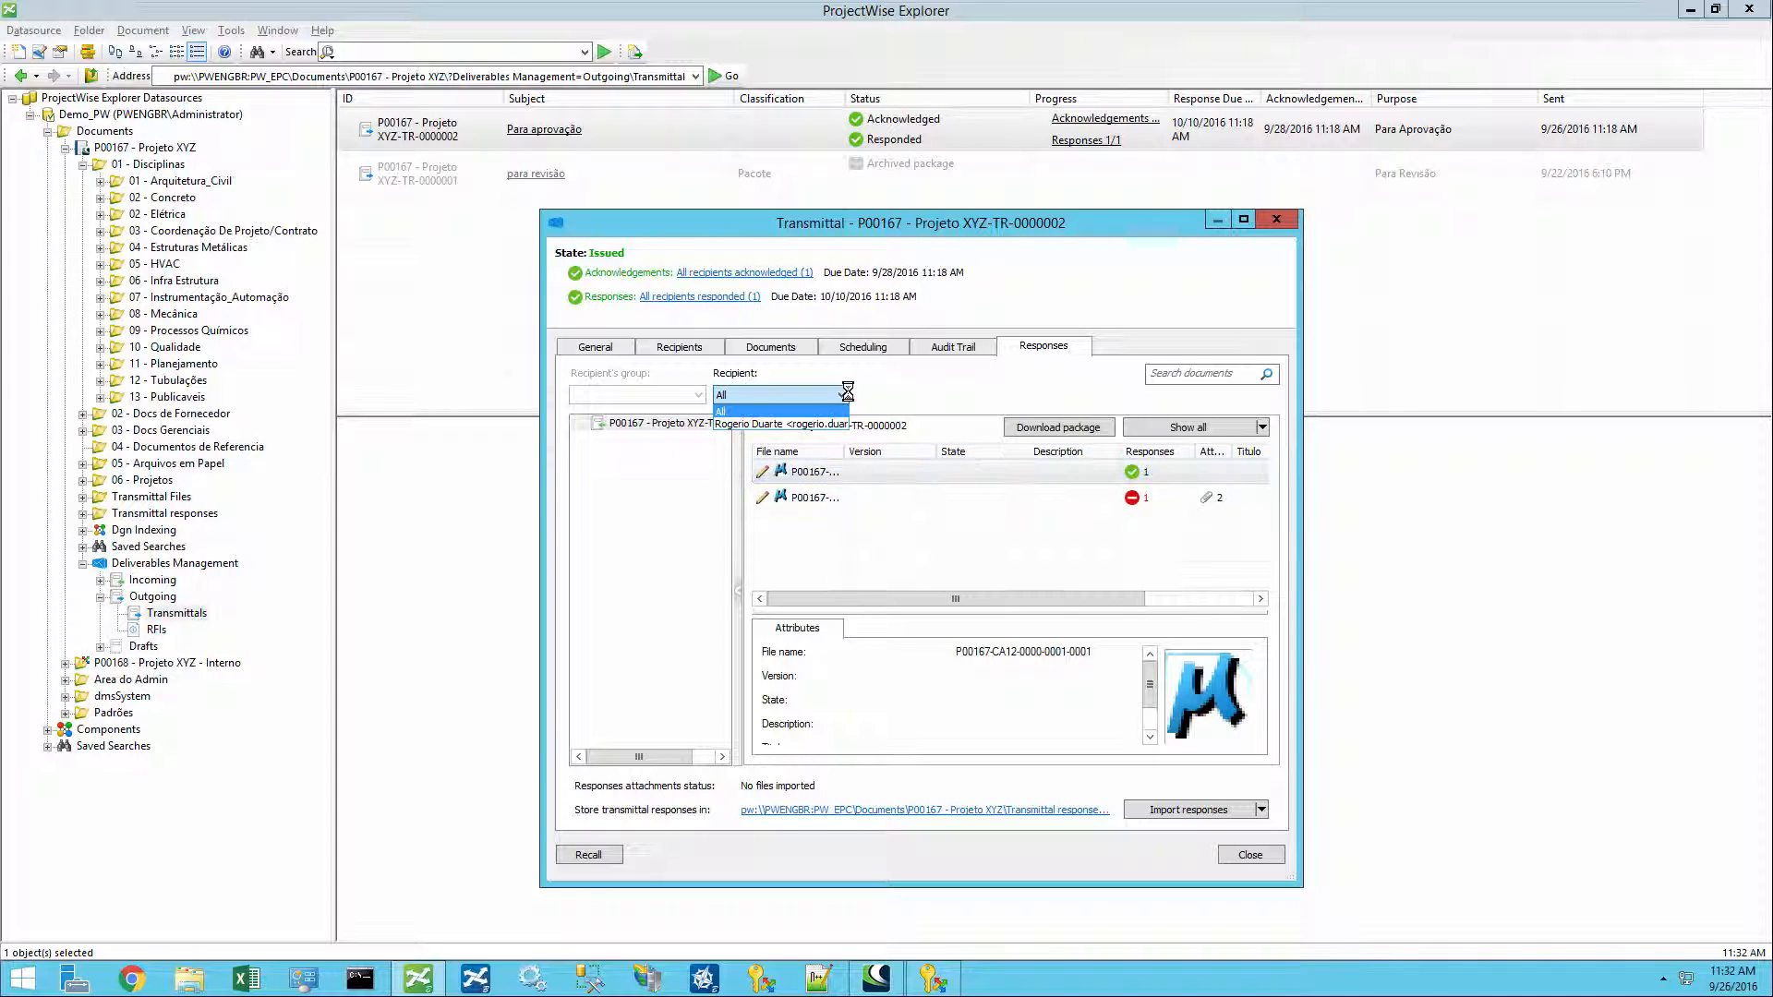
left_click(846, 394)
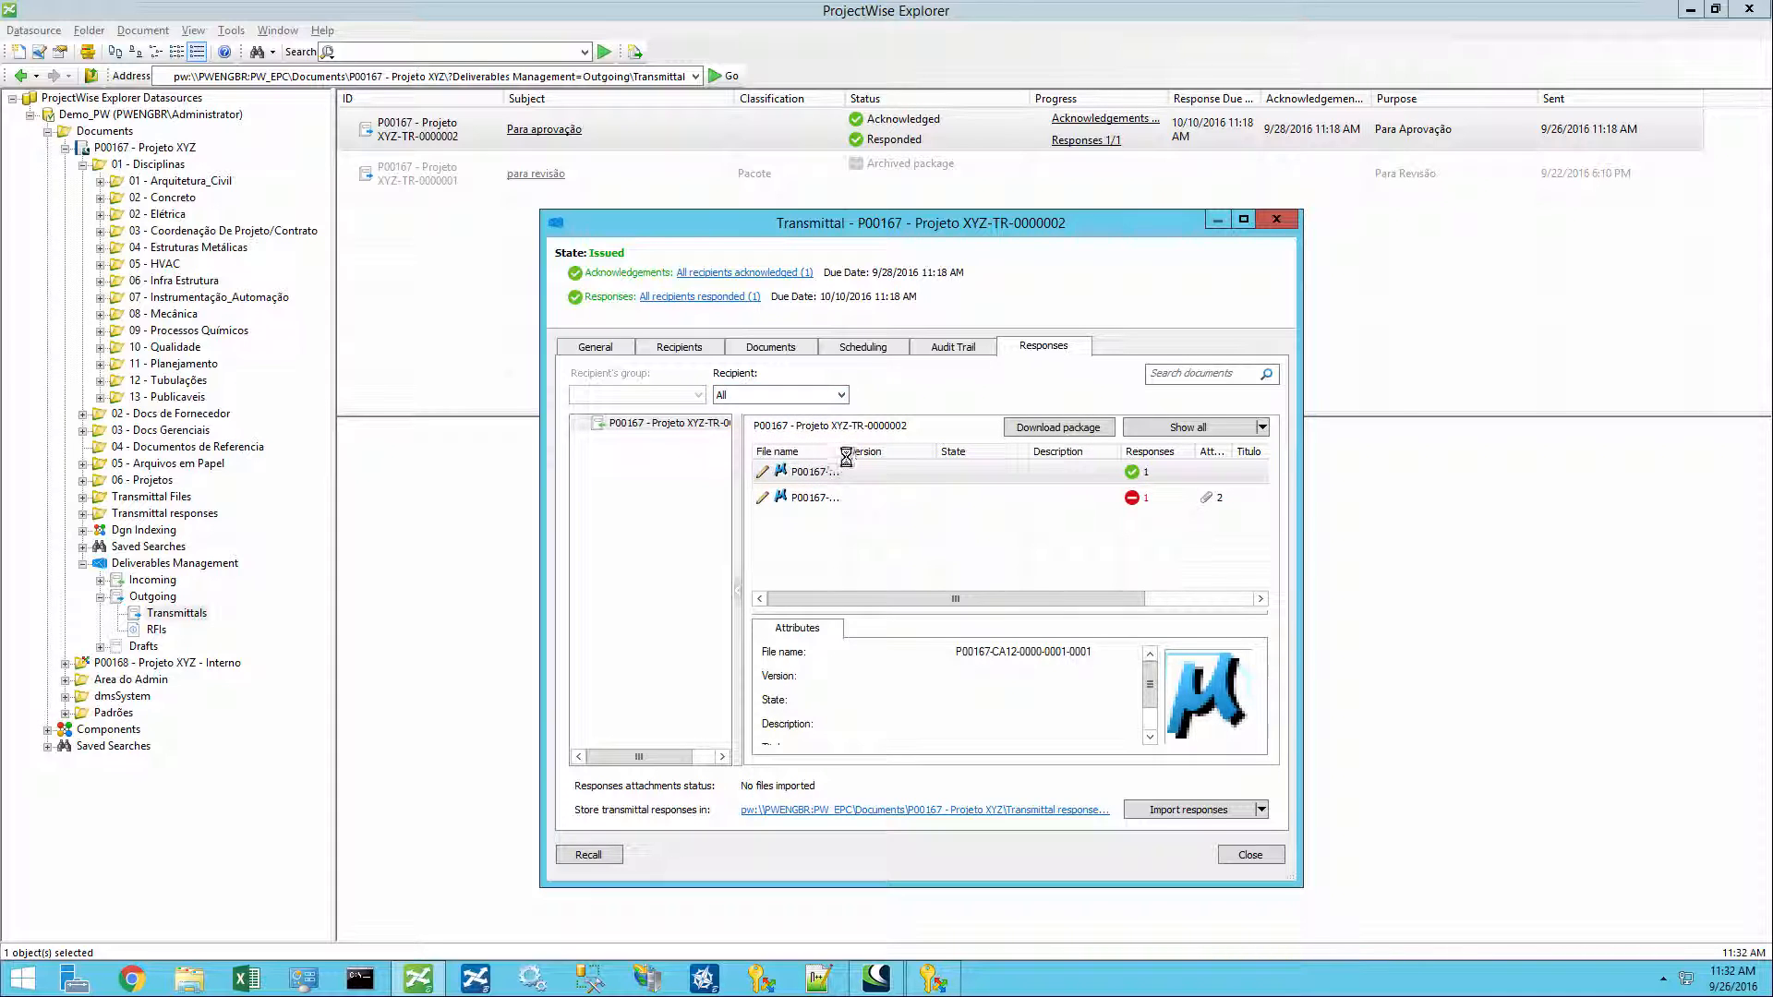
left_click_drag(845, 451, 976, 453)
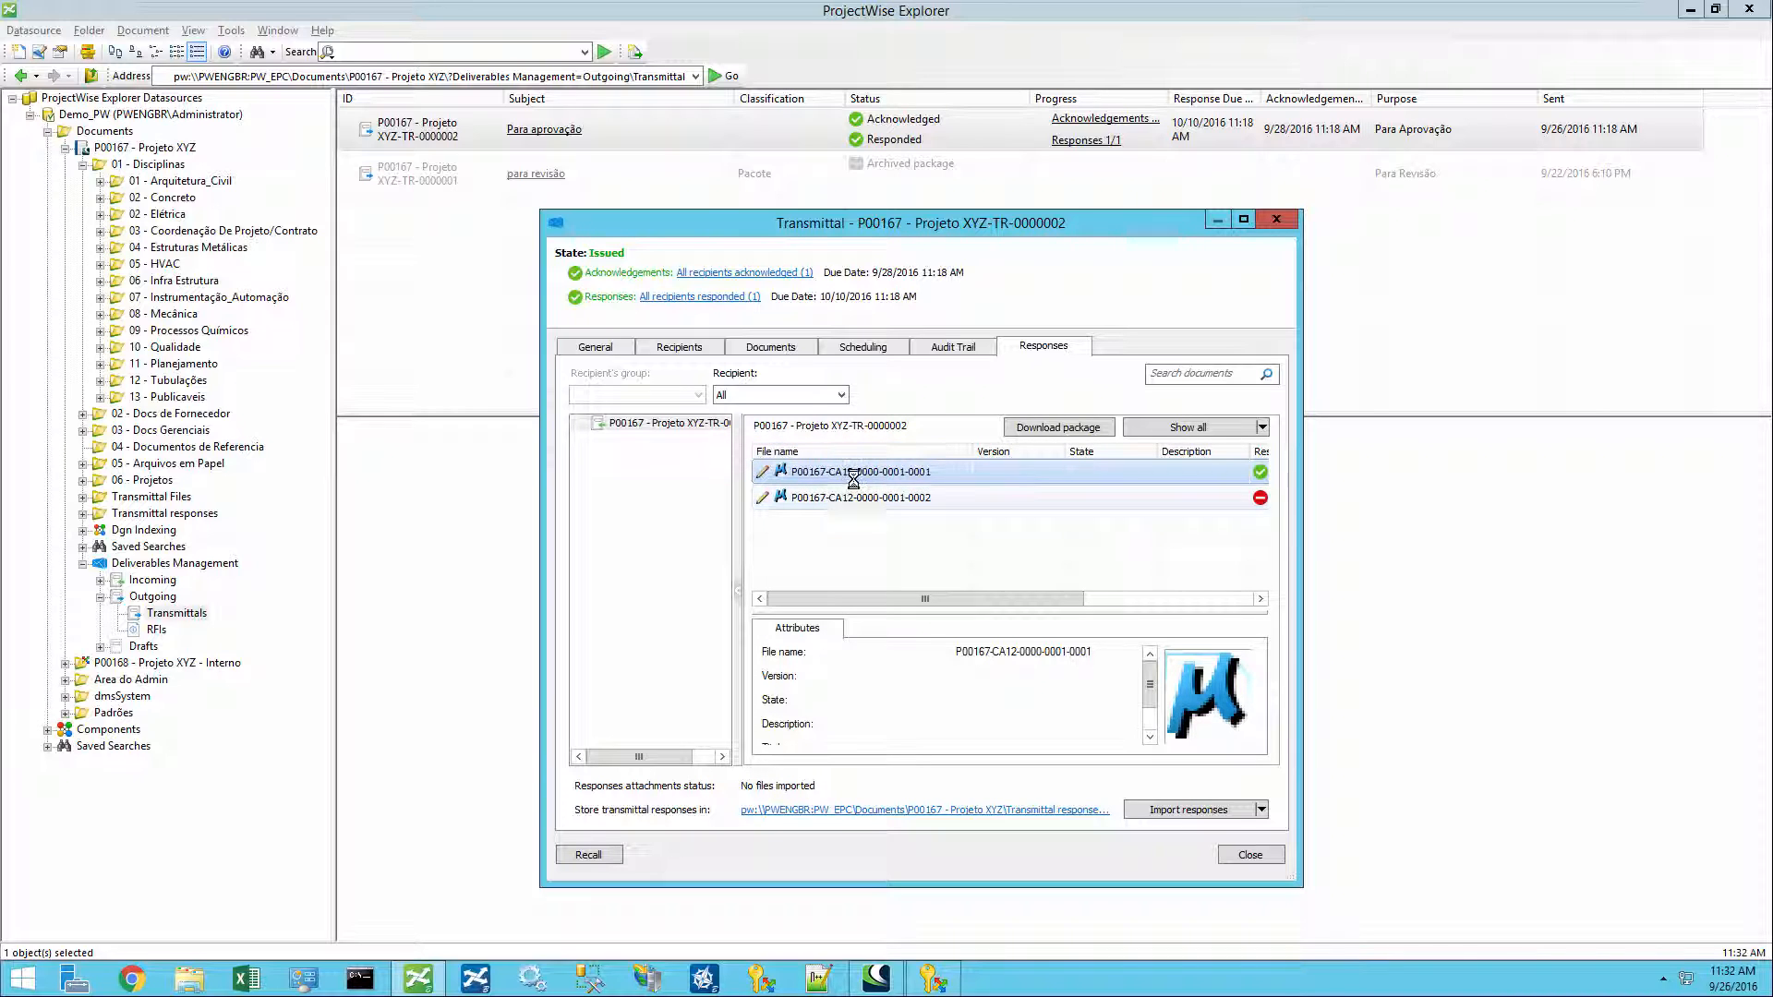
left_click(941, 347)
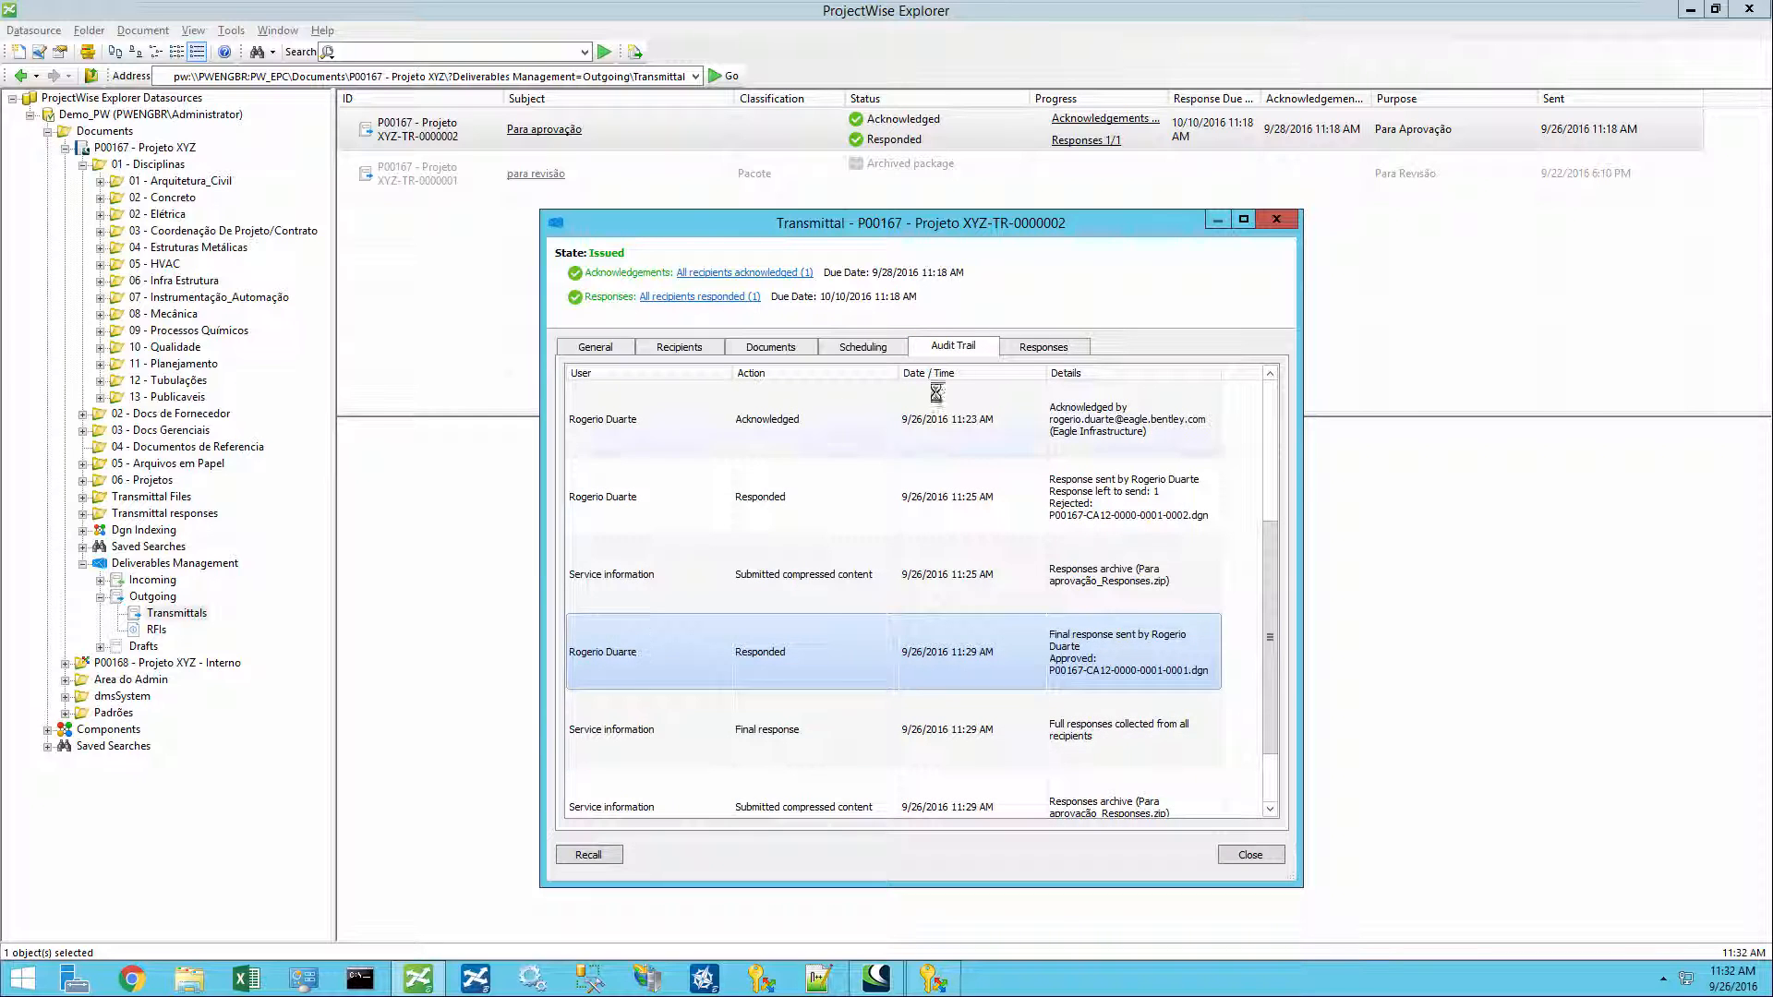
left_click(1039, 347)
left_click(802, 475)
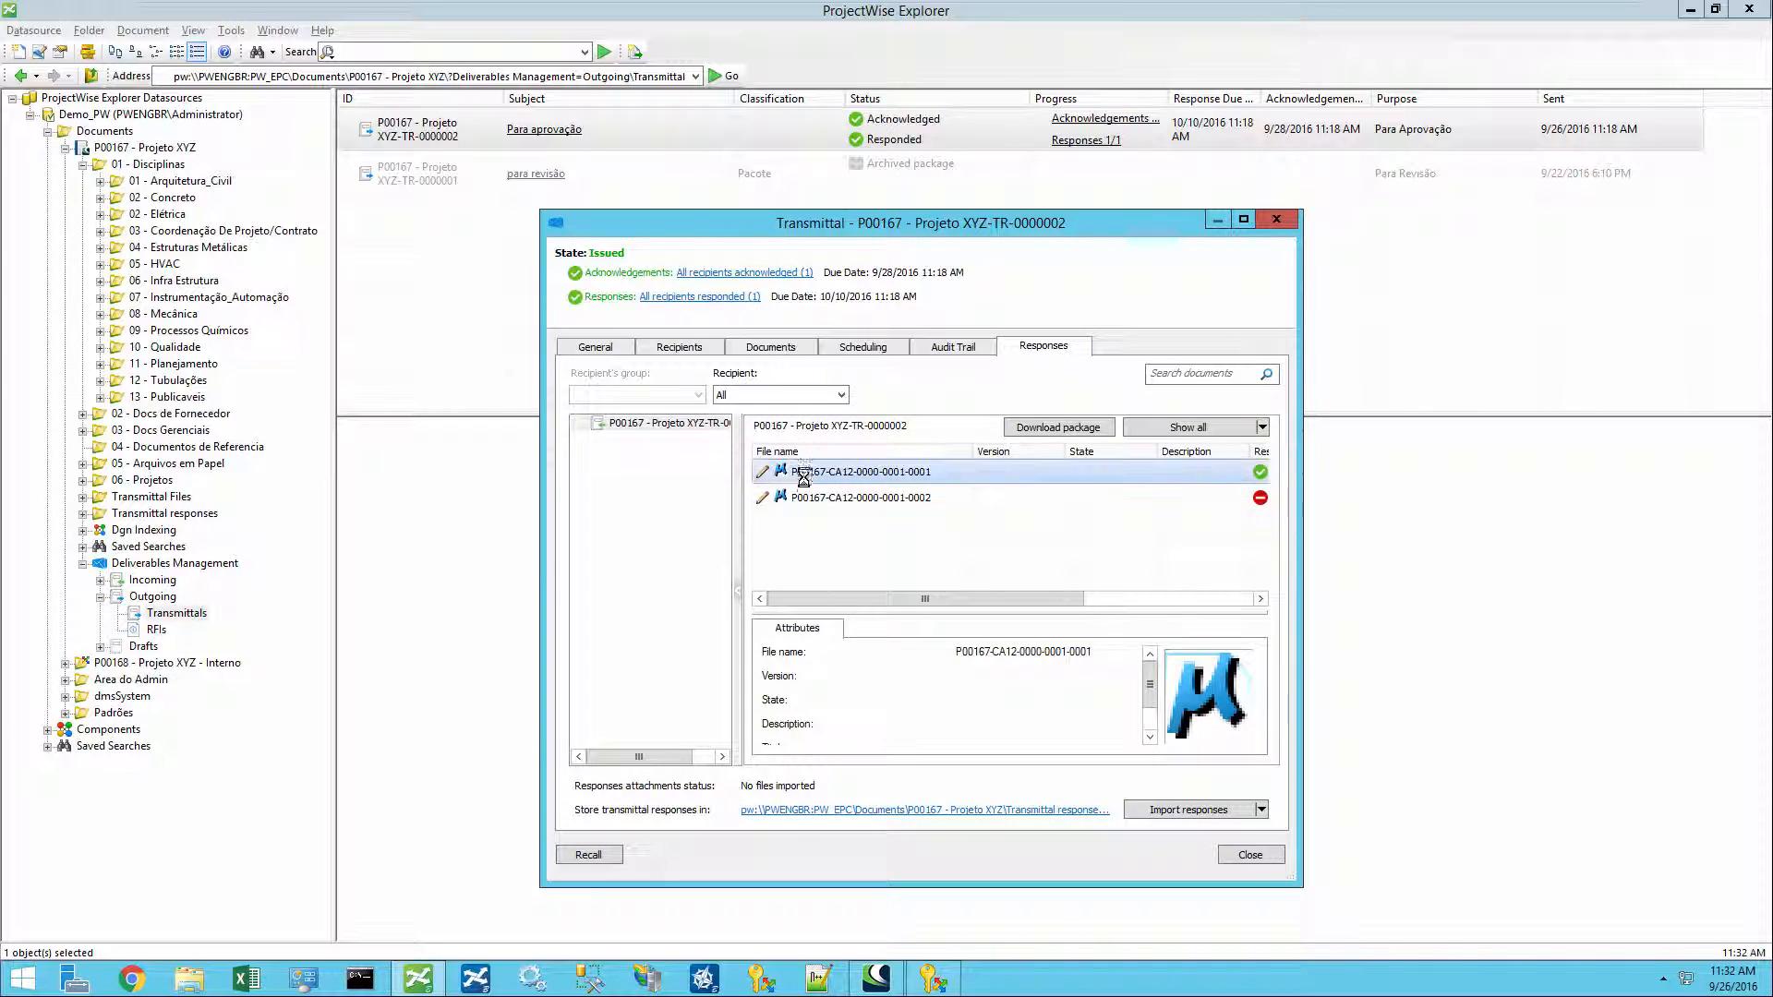
left_click(803, 499)
left_click(804, 473)
- Enlarge the transmittal dialog and import the transmittal responses into ProjectWise
left_click_drag(727, 222, 578, 214)
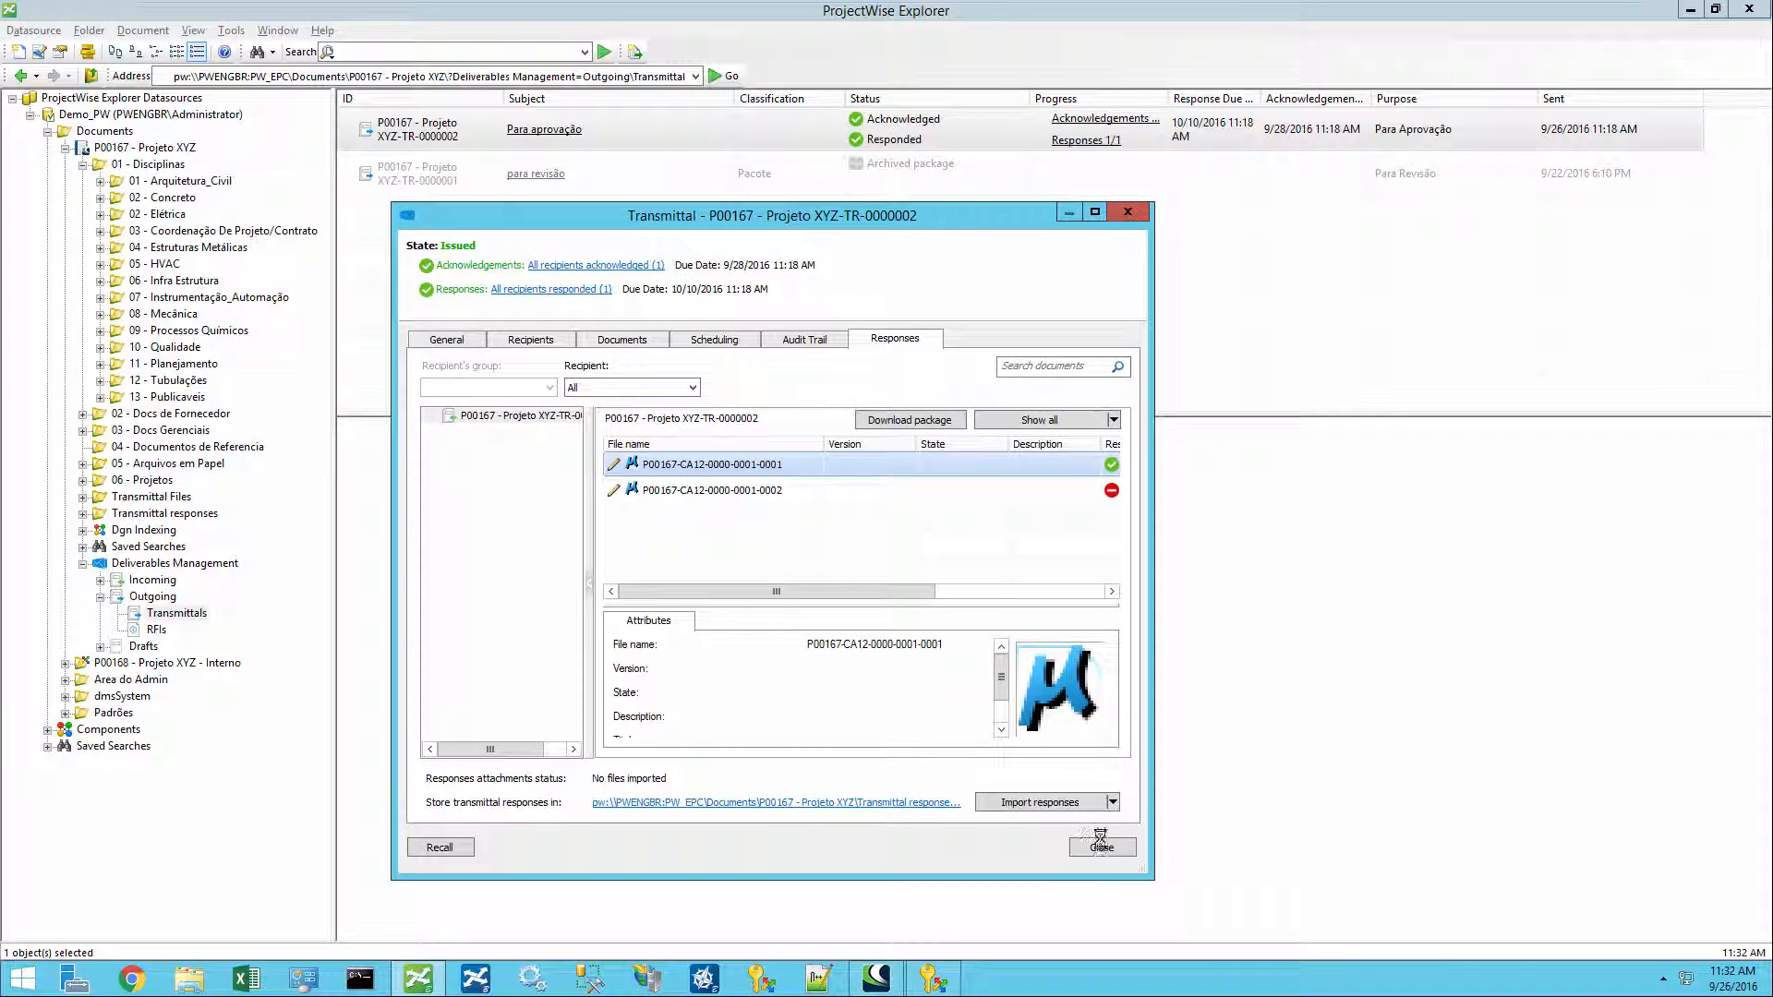
left_click_drag(1152, 878, 1581, 888)
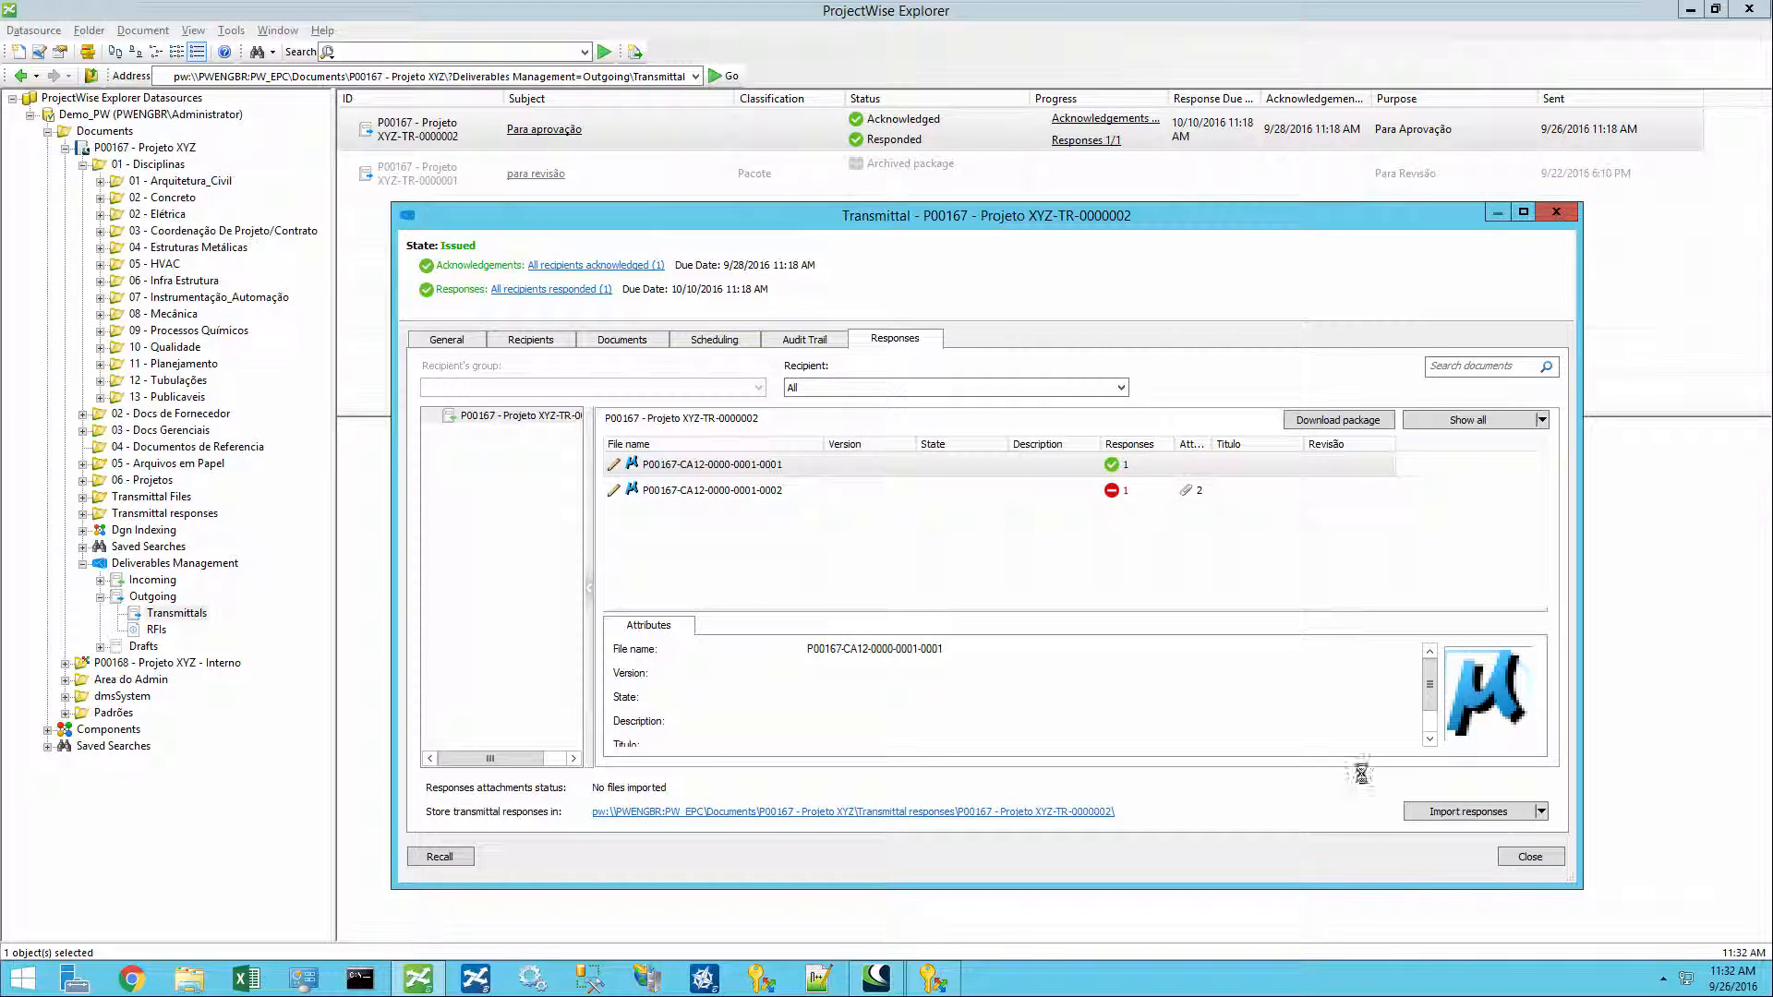
left_click(1468, 812)
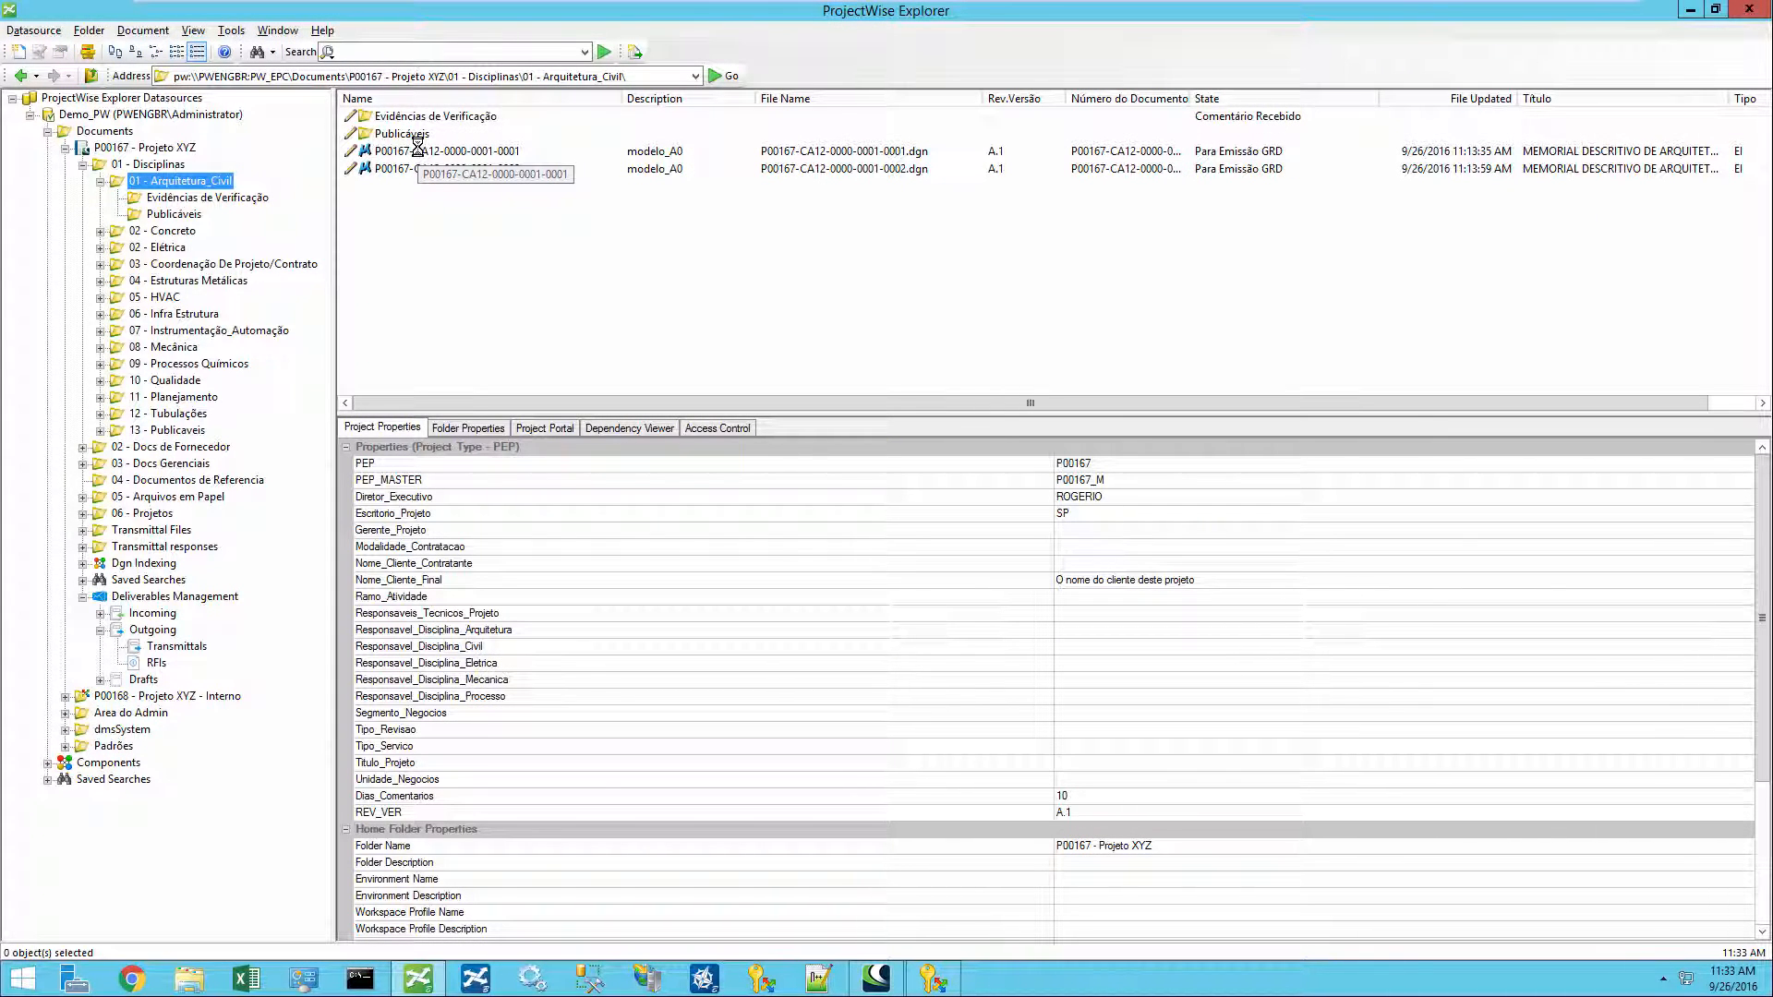
- Select the first architecture document and view its Deliverables Management responses
left_click(418, 150)
left_click(428, 168)
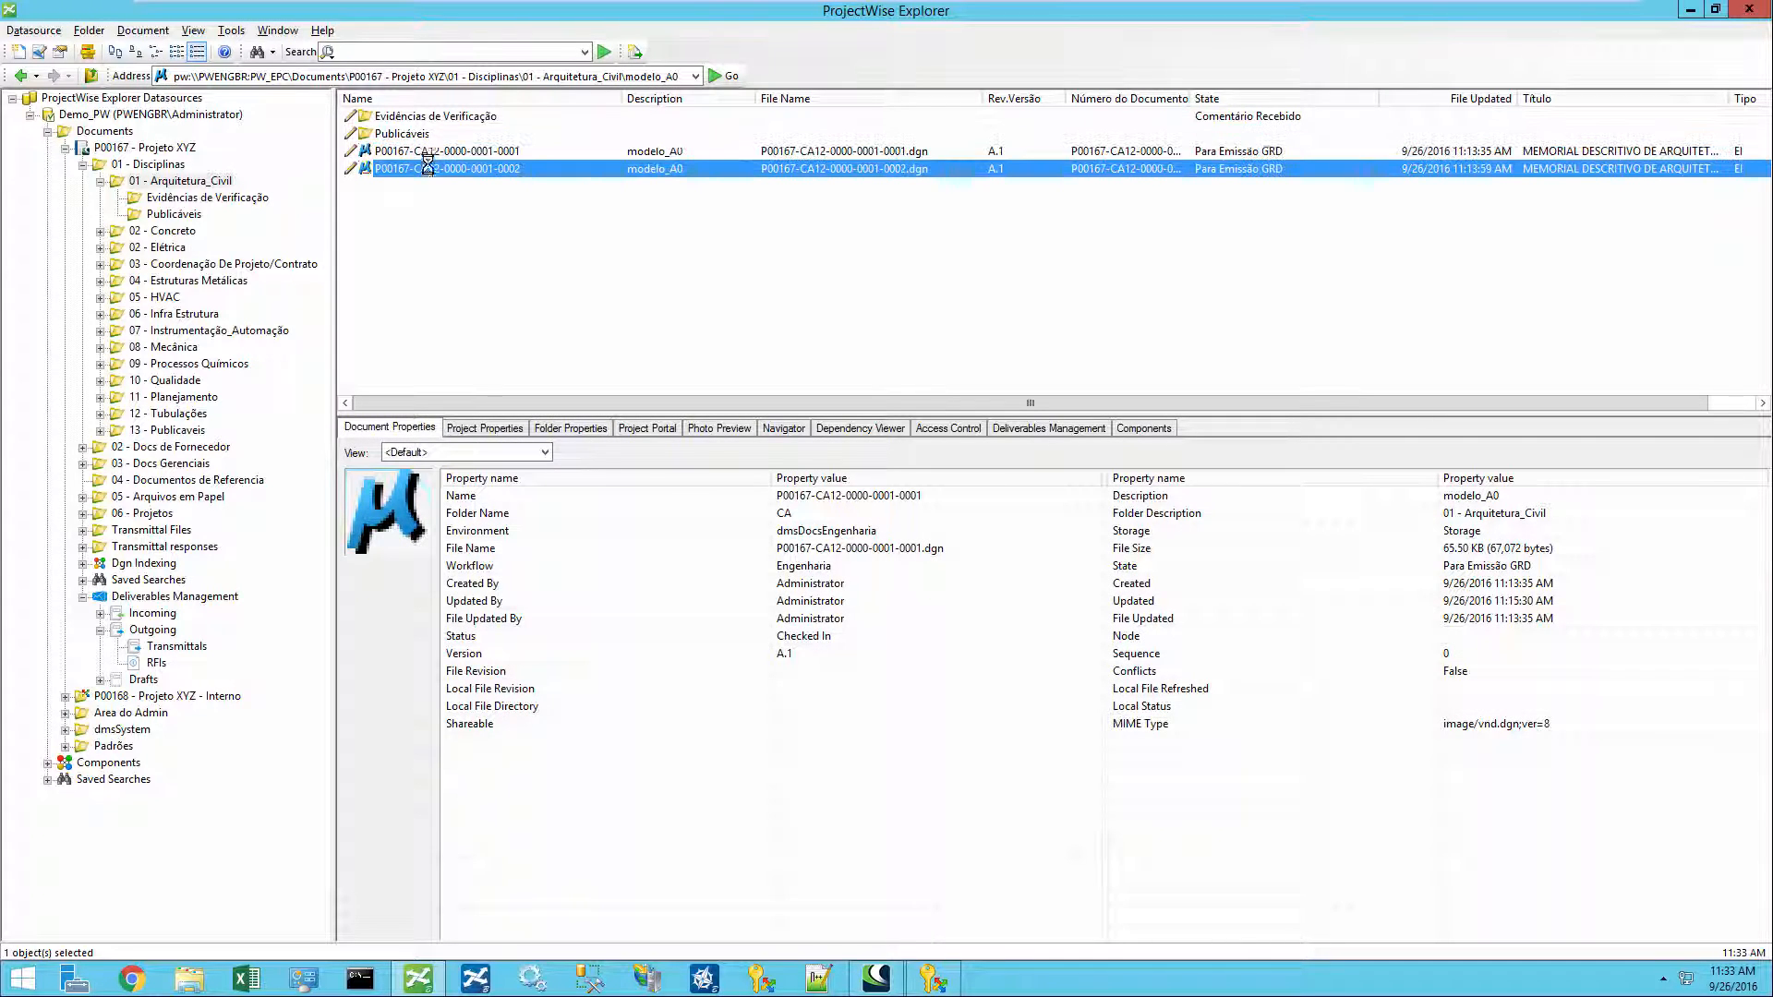
left_click(430, 152)
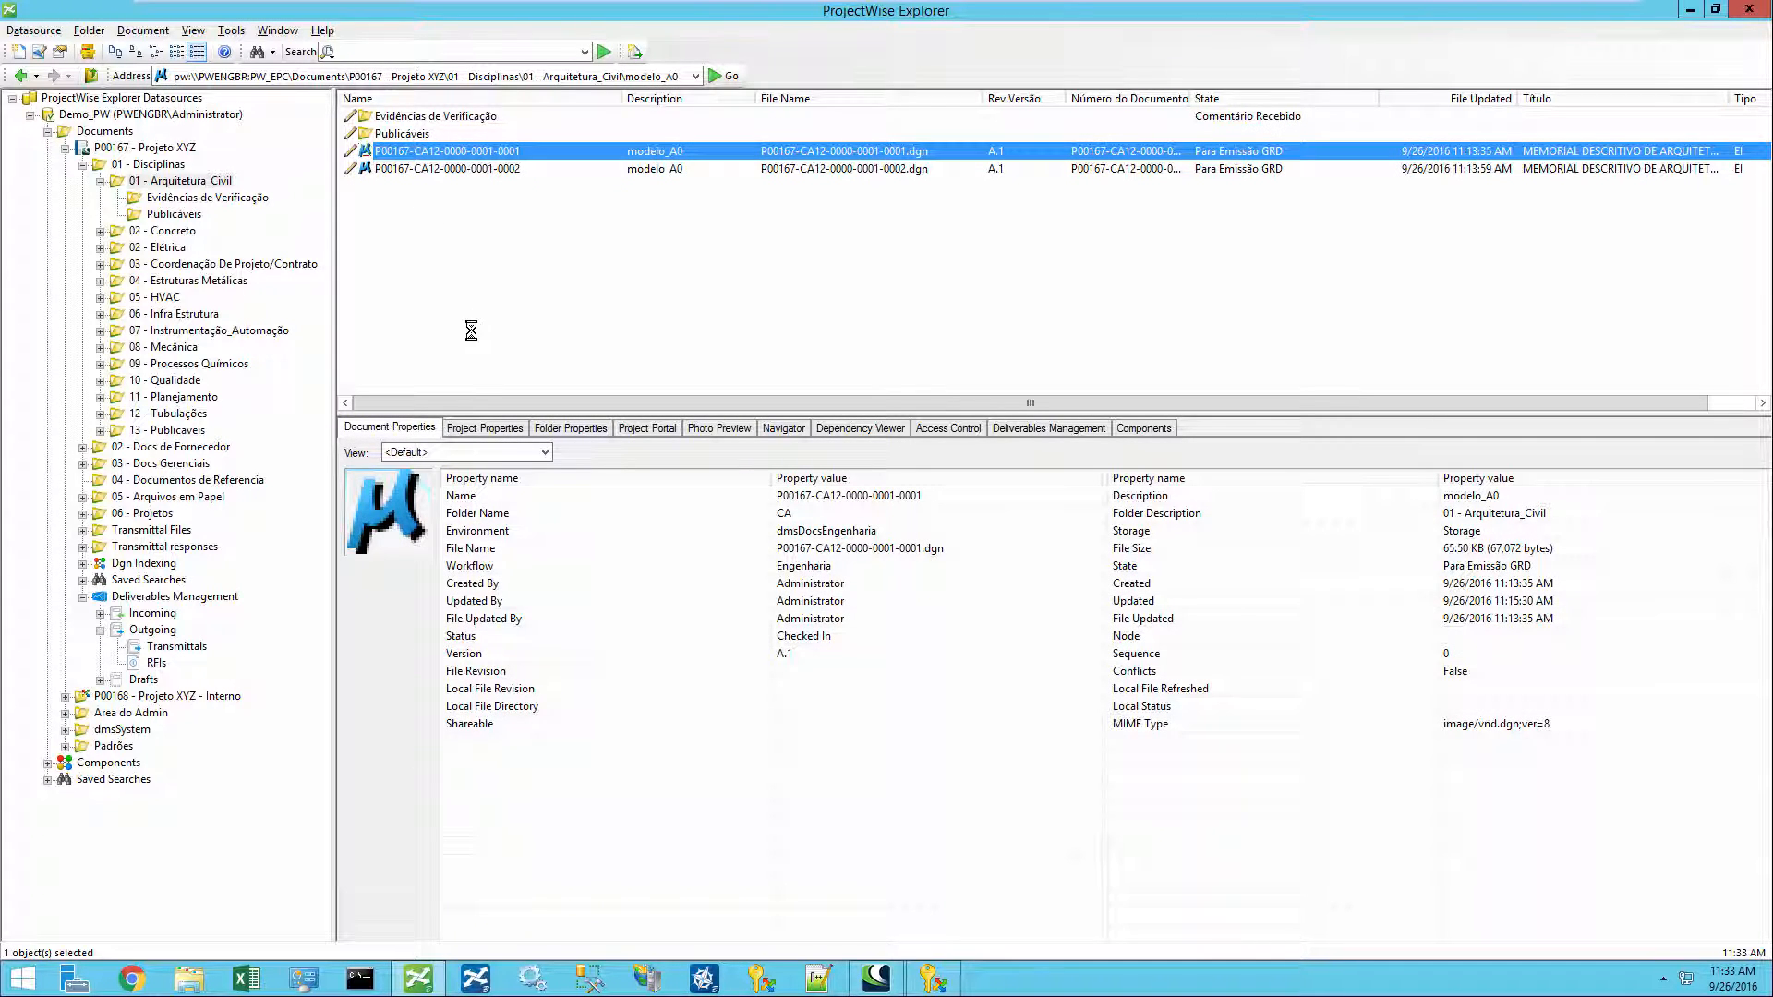
left_click(1043, 428)
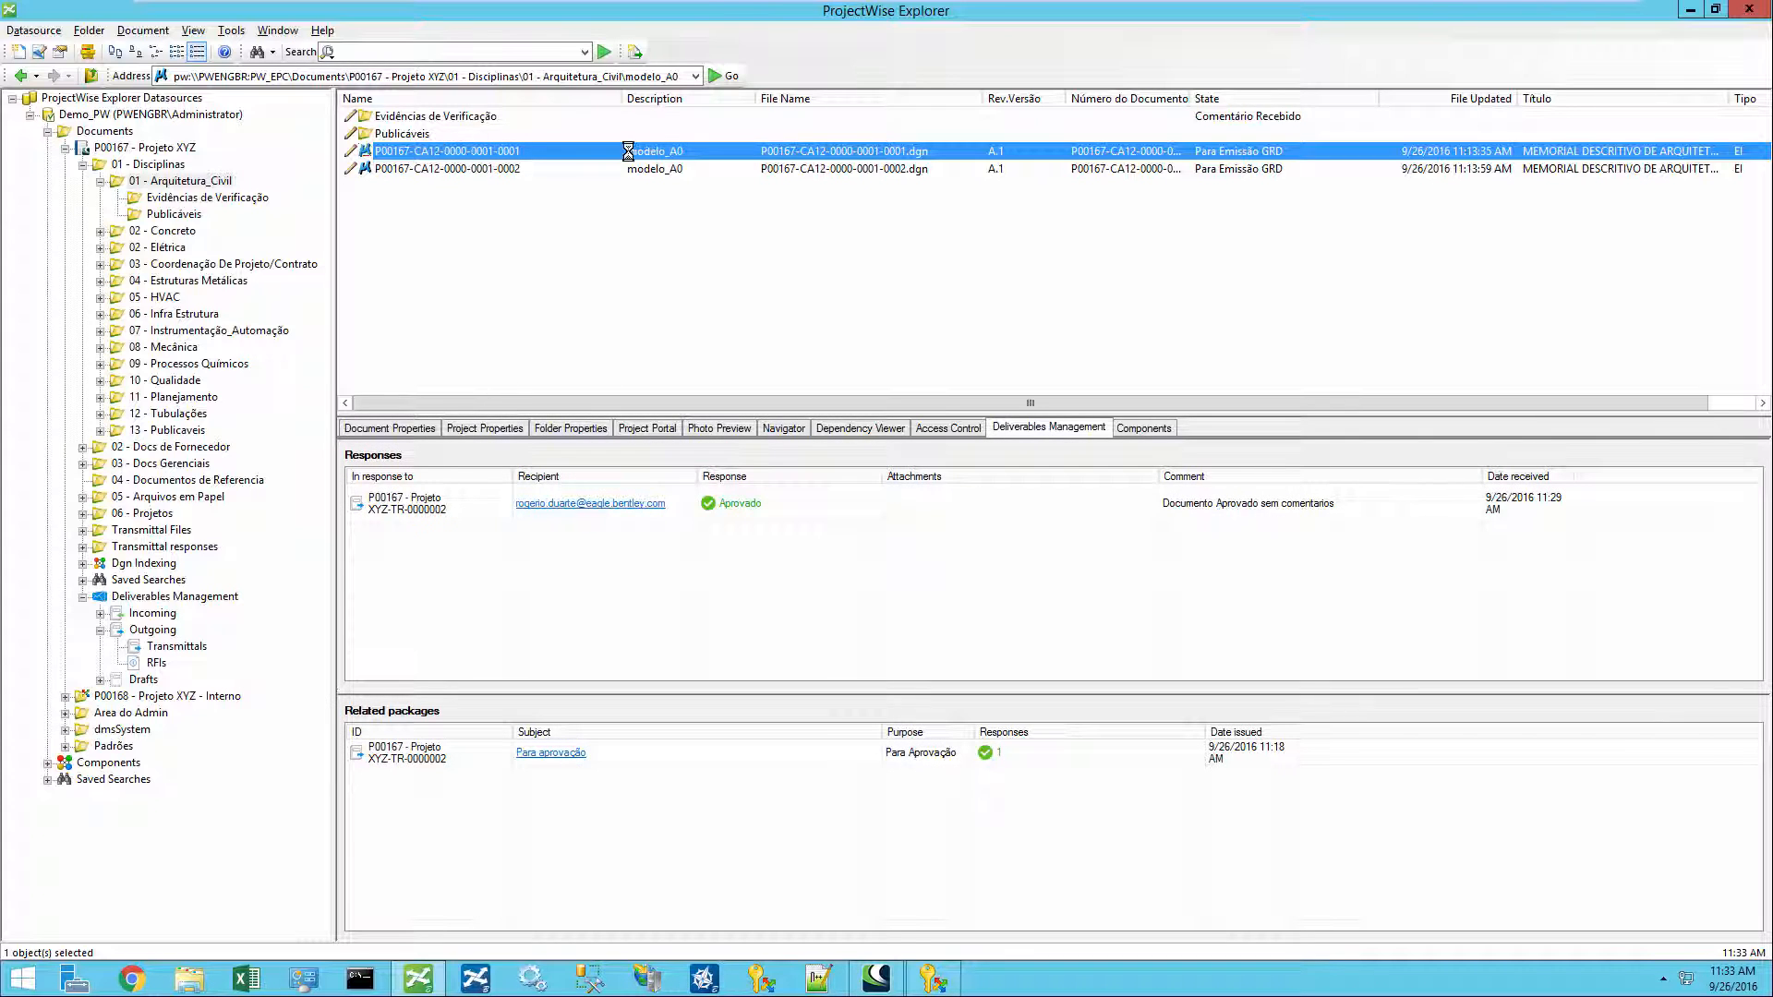
- Check the second document's response and open its transmittal package from an attachment
left_click(407, 753)
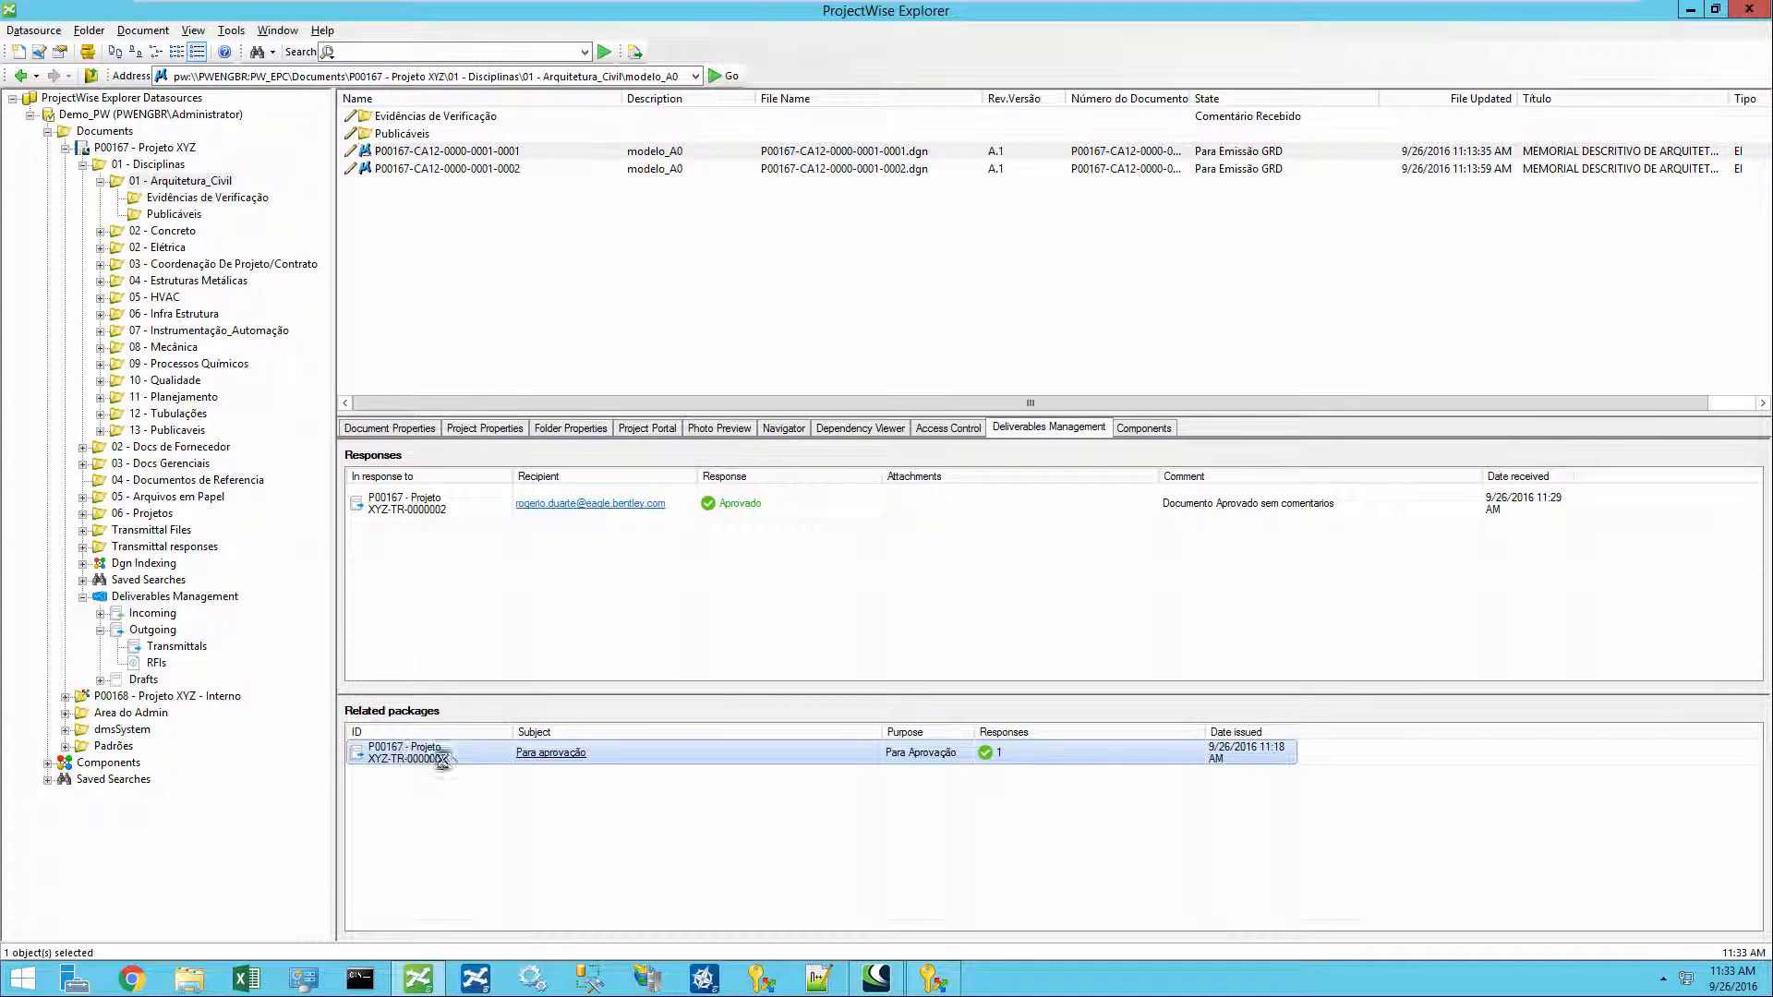
left_click(411, 514)
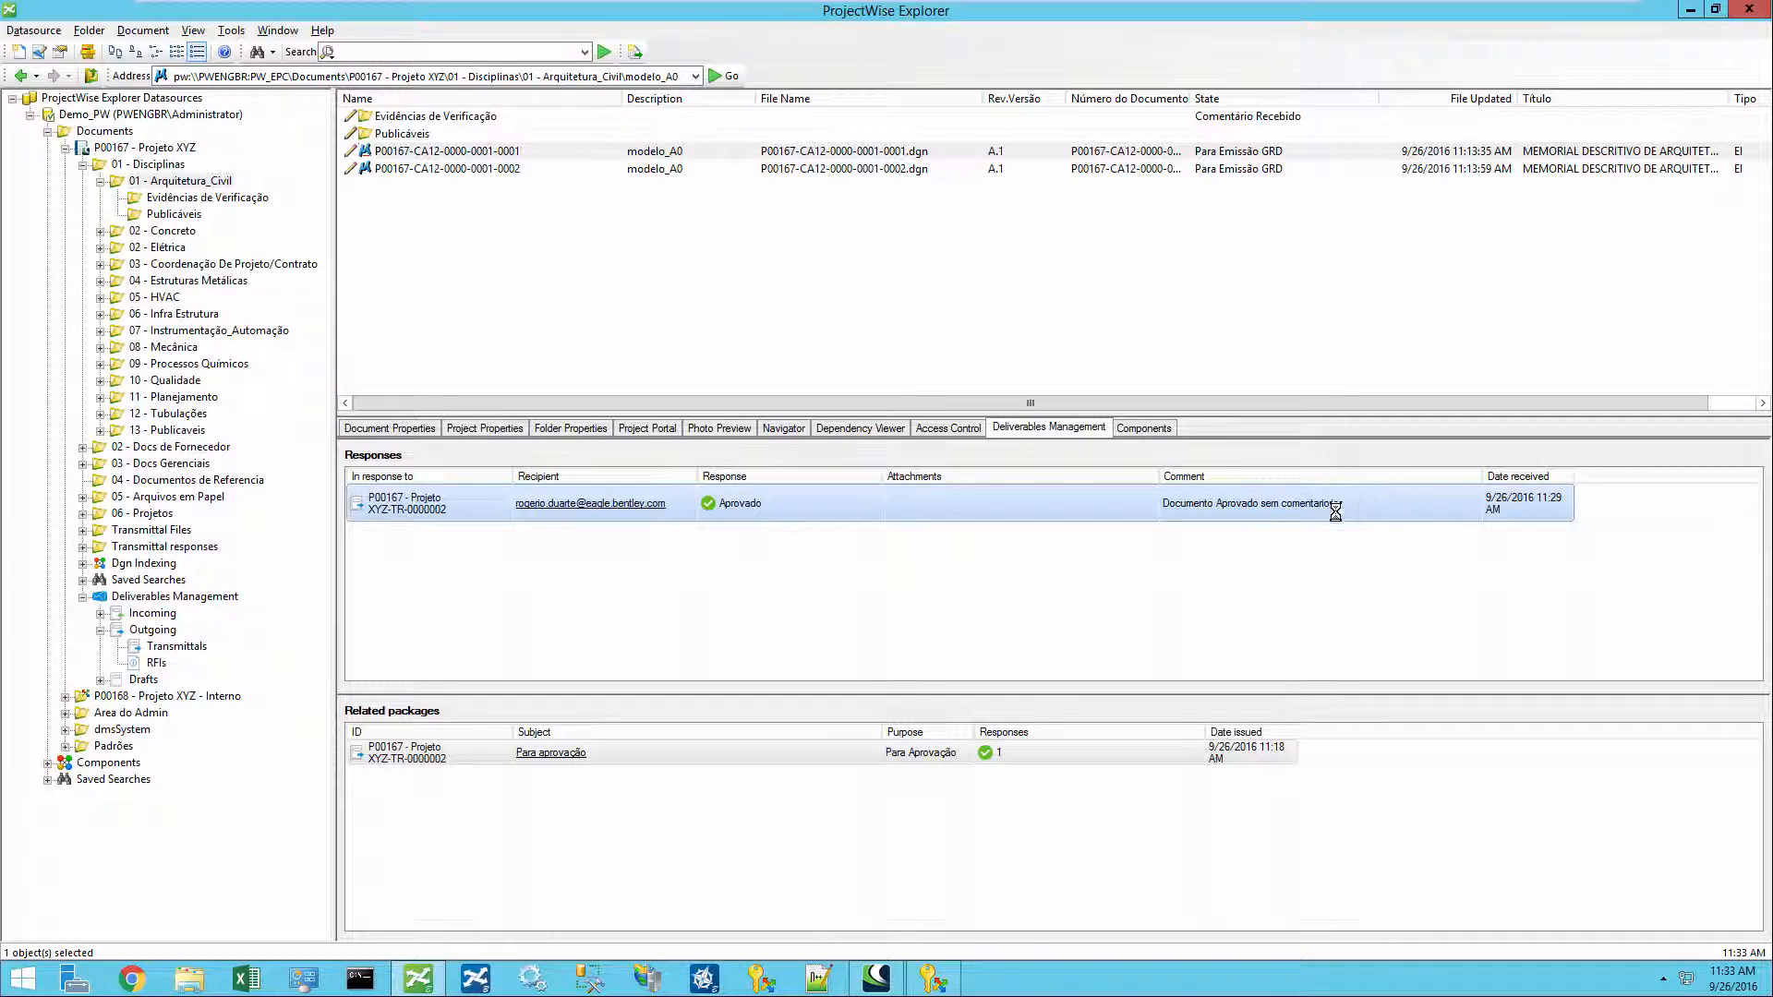
left_click(483, 168)
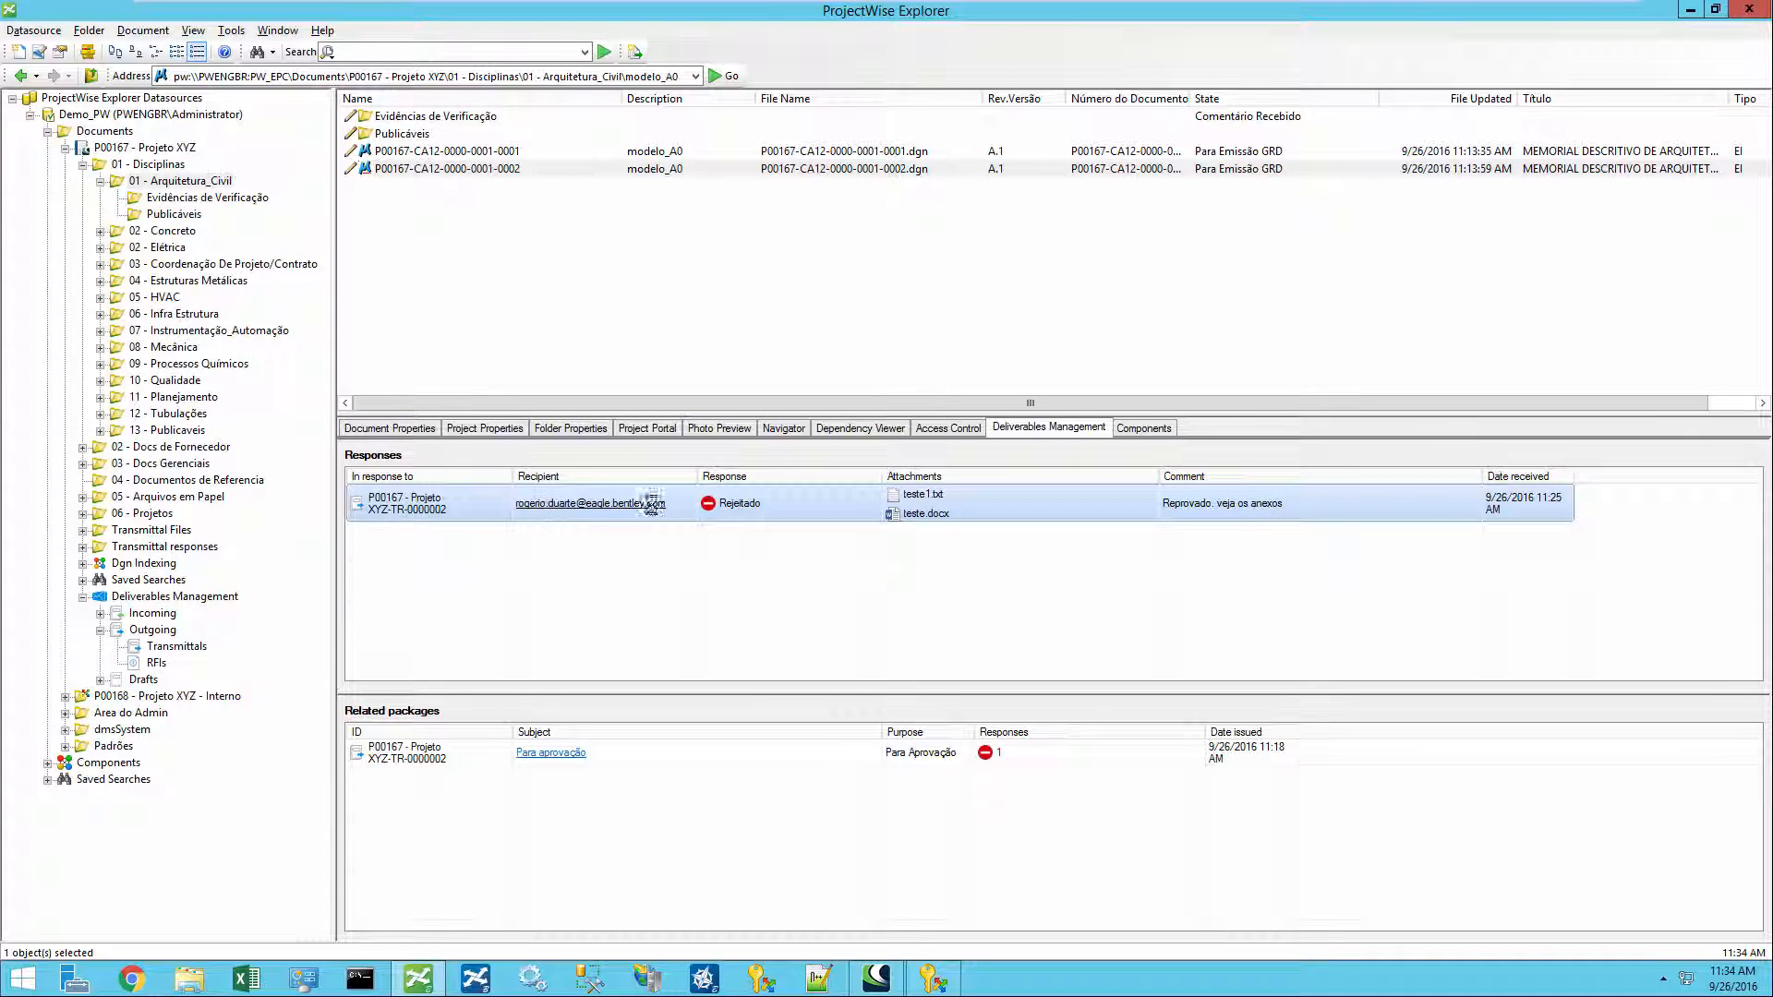
right_click(933, 501)
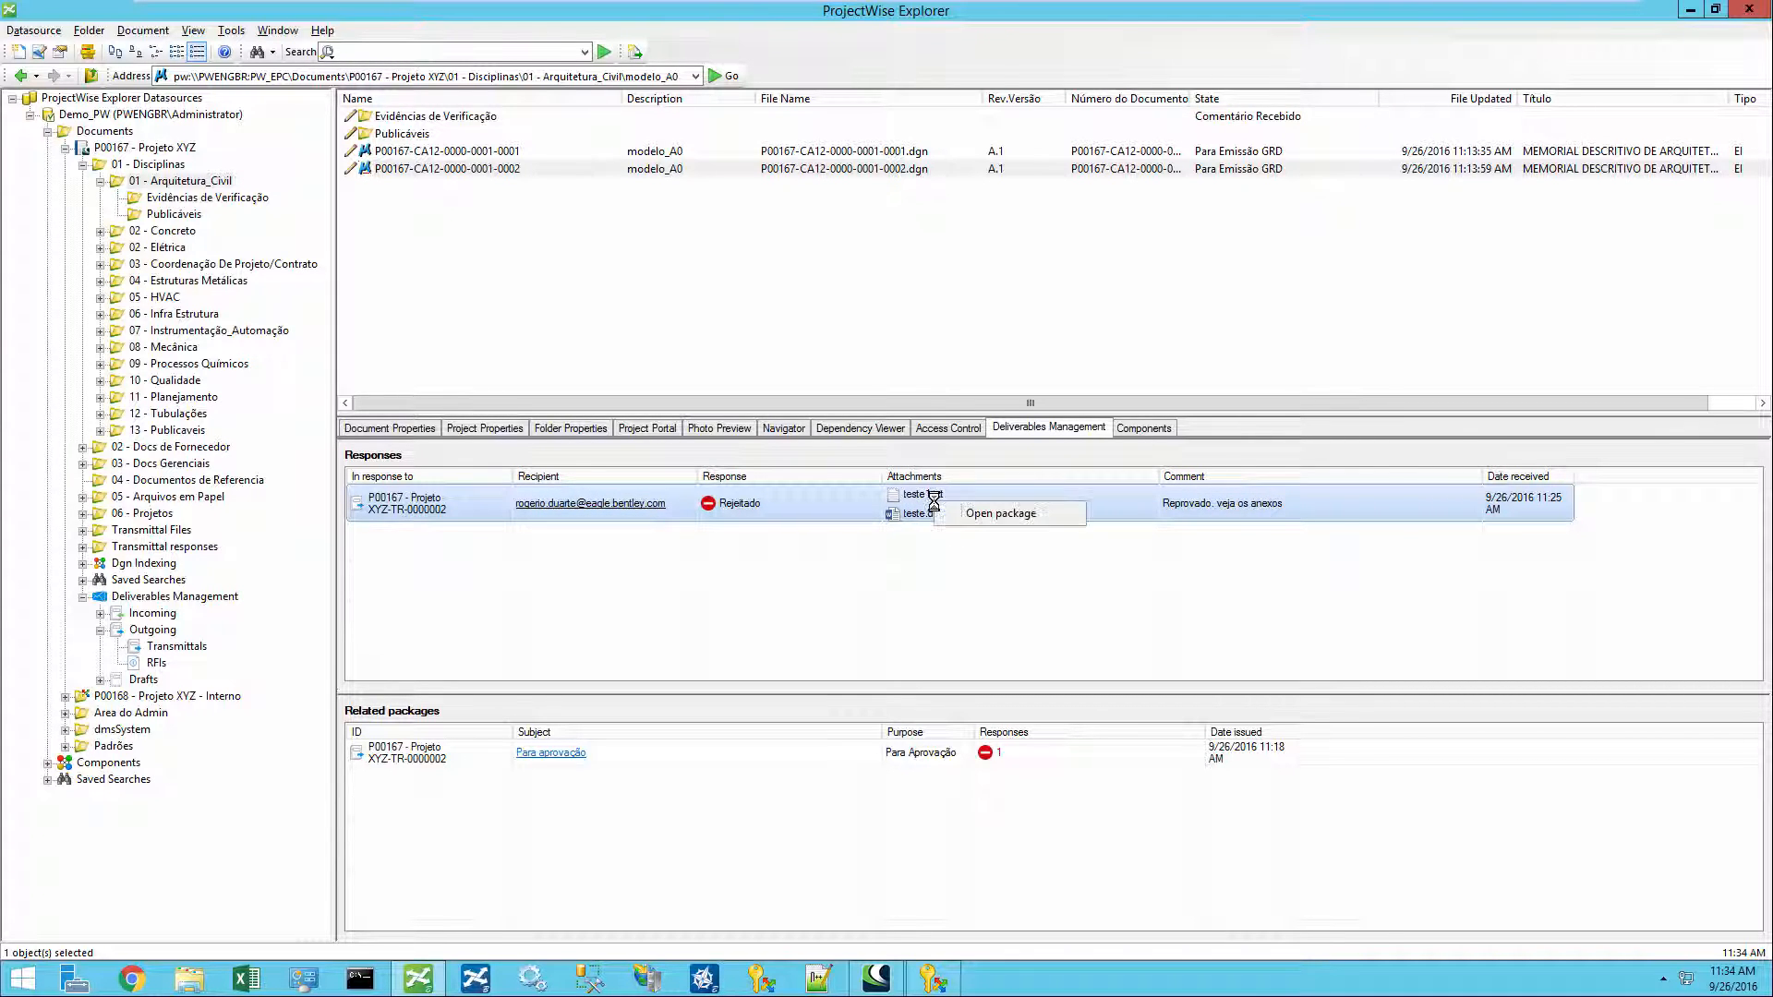
left_click(1023, 514)
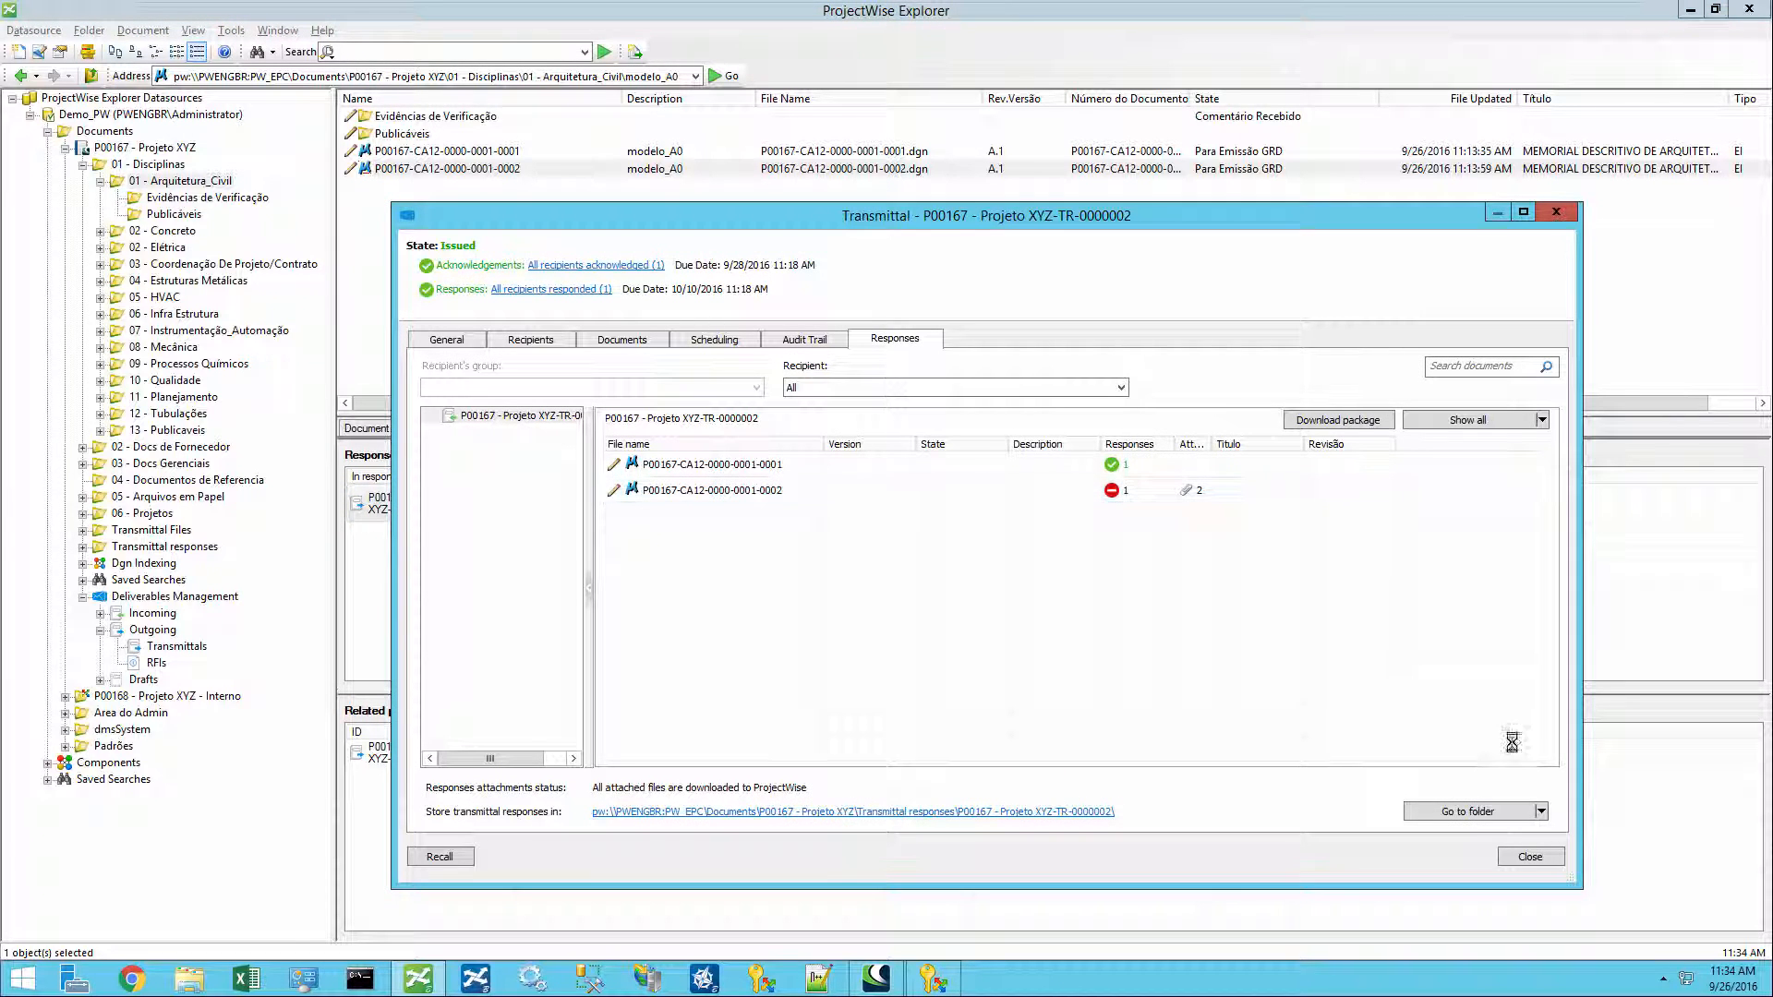
- Go to the transmittal responses folder and inspect the imported attachment files teste1.txt and teste.docx
left_click(1485, 811)
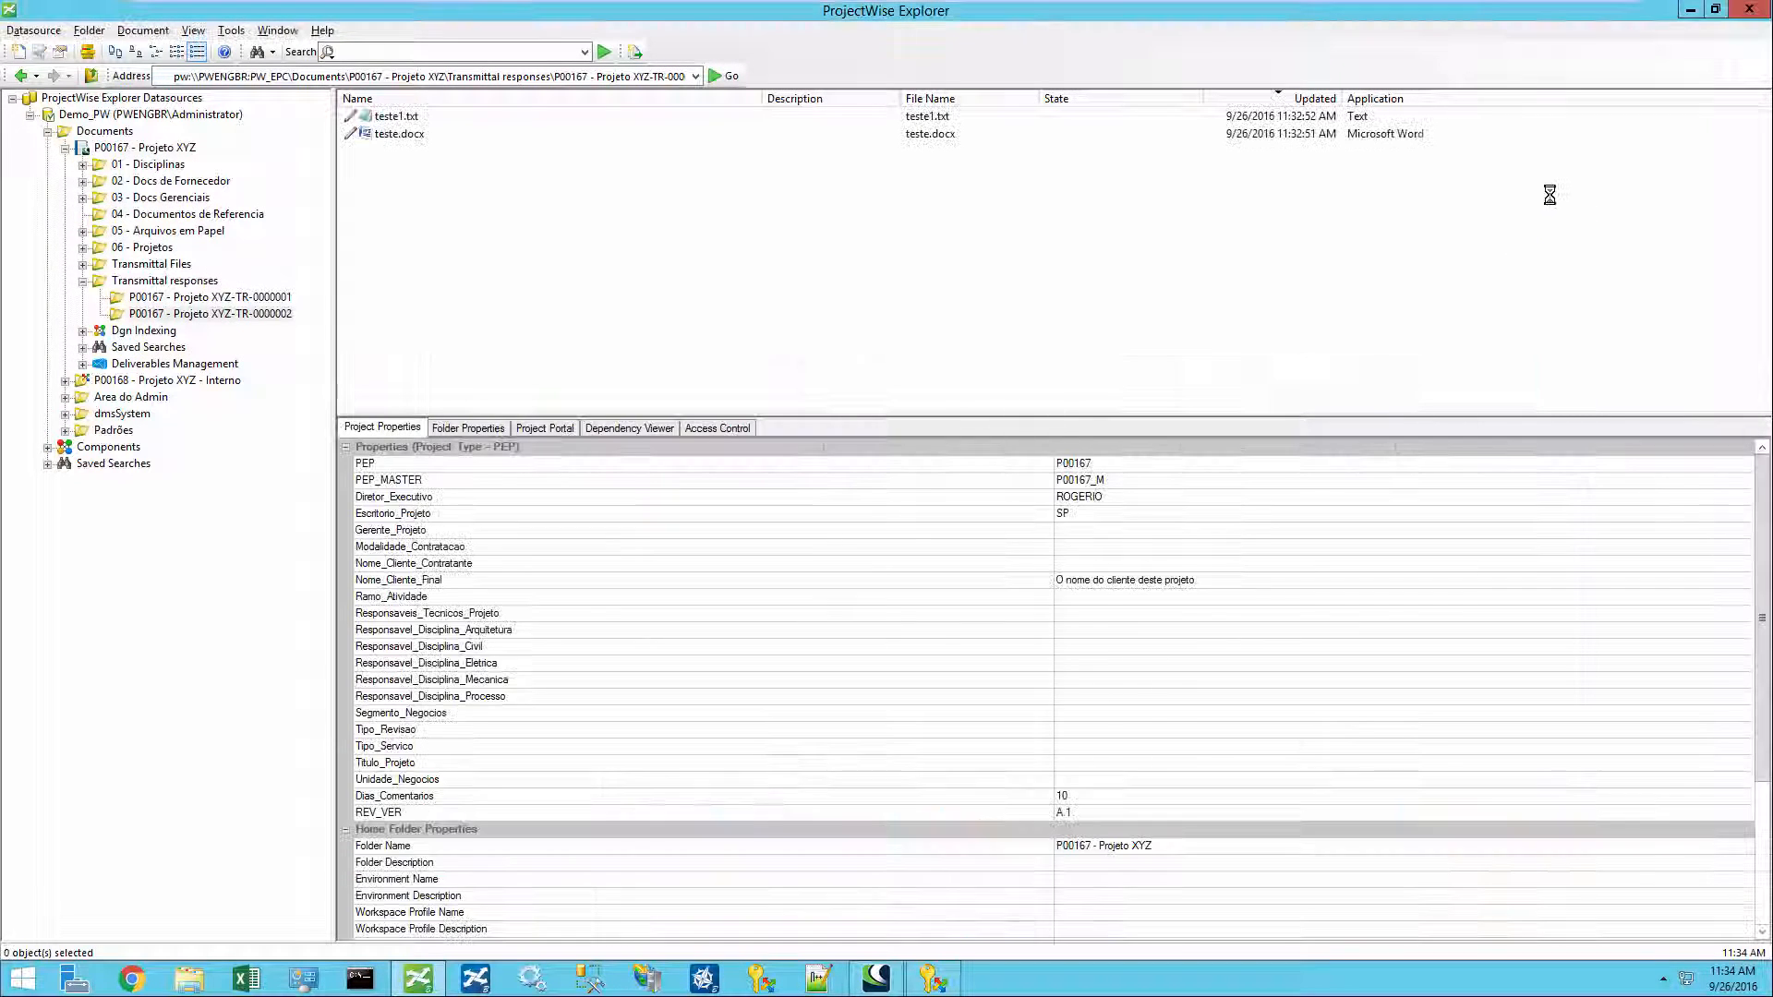
left_click(141, 313)
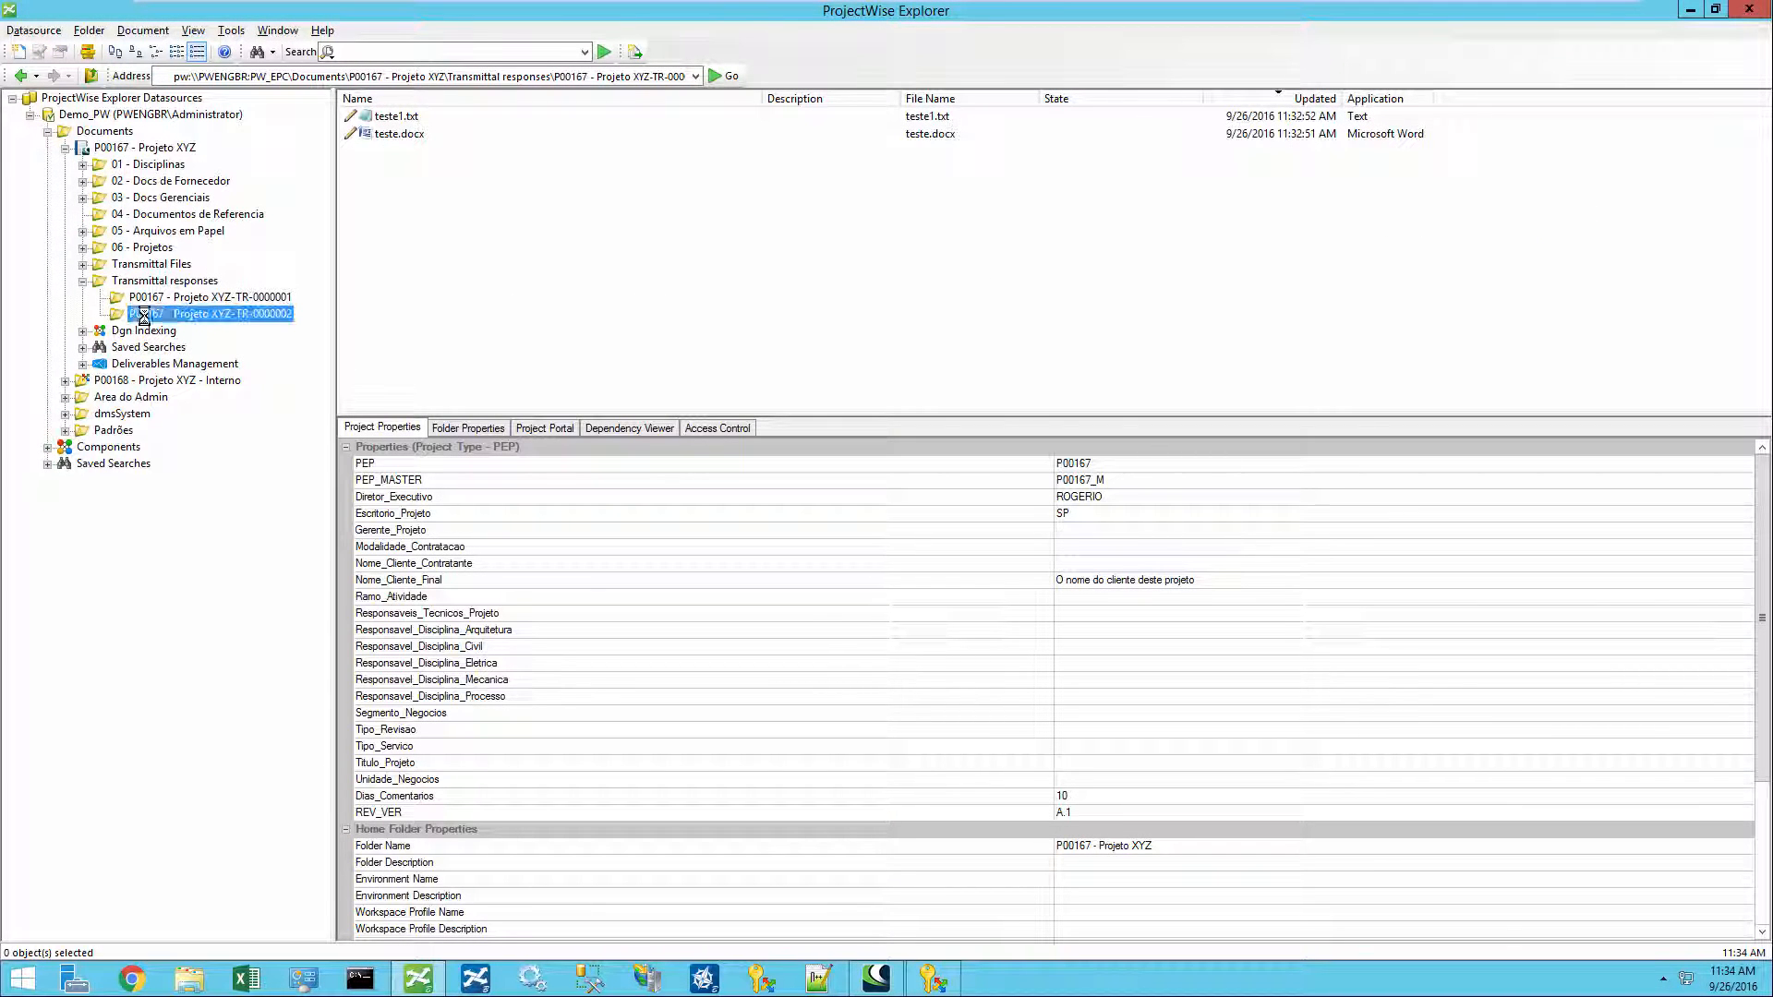
left_click(415, 117)
left_click(406, 133)
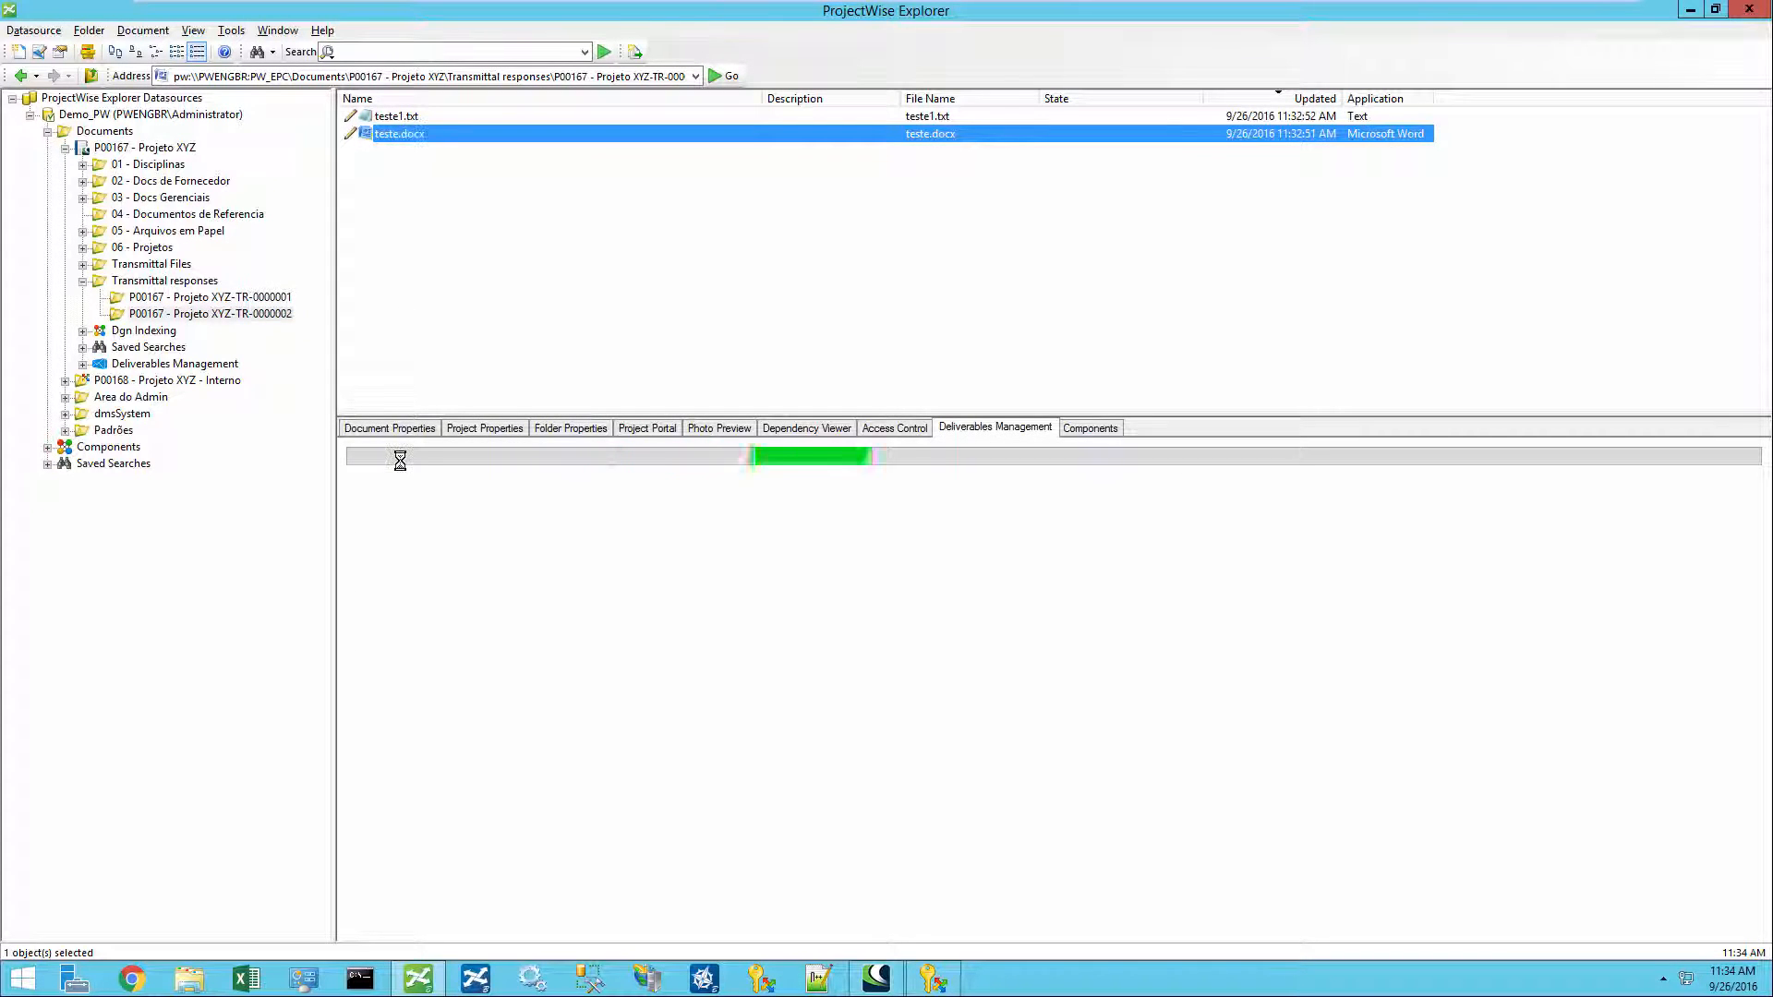
left_click(395, 117)
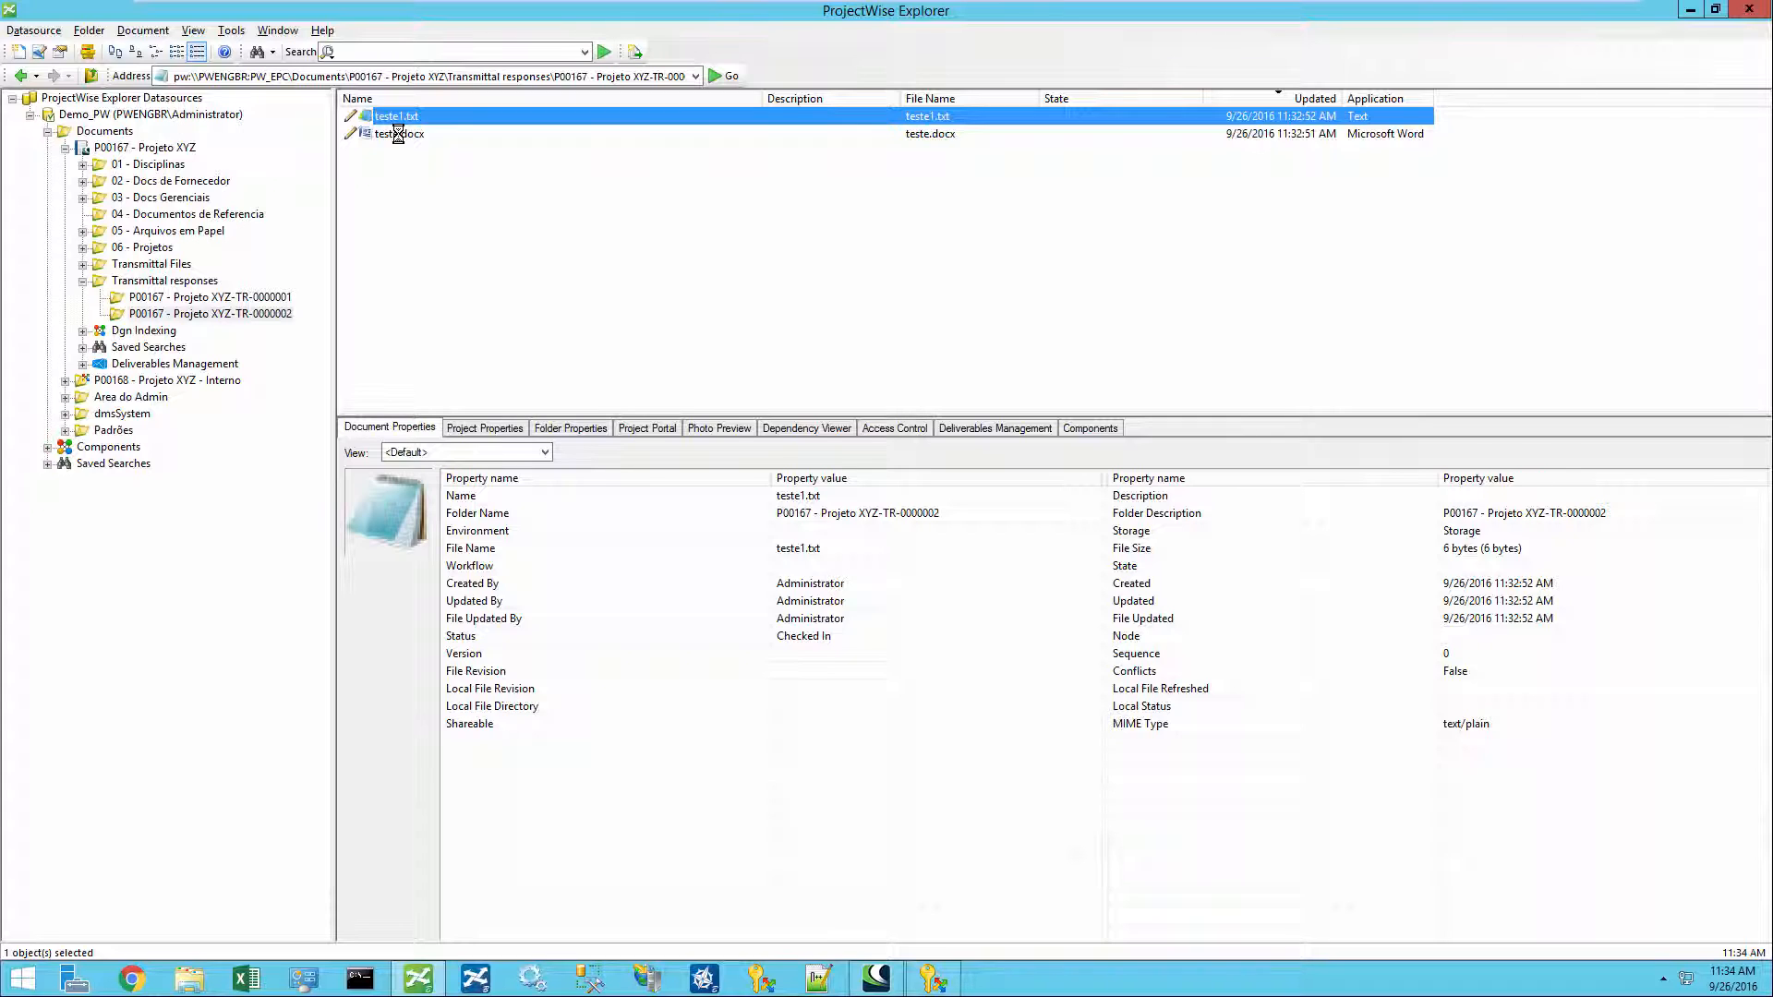
left_click(398, 135)
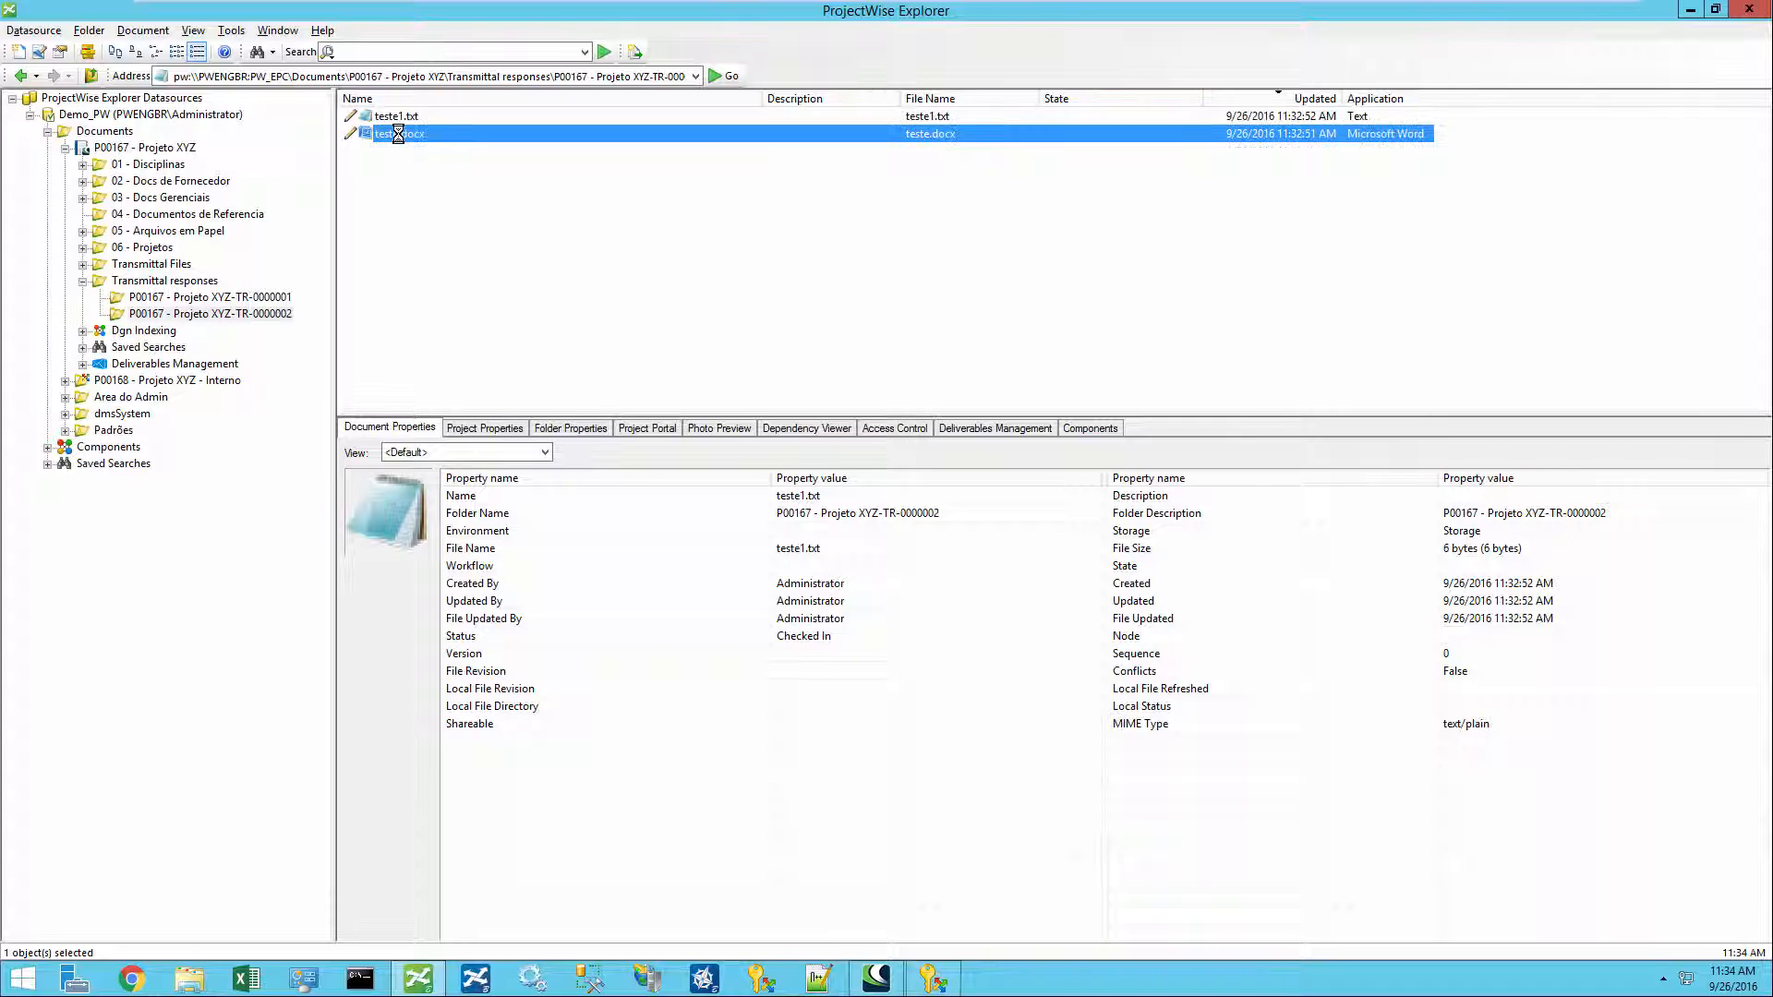
- Return to the 01 - Arquitetura_Civil folder and review the two architecture documents
left_click(82, 165)
left_click(164, 181)
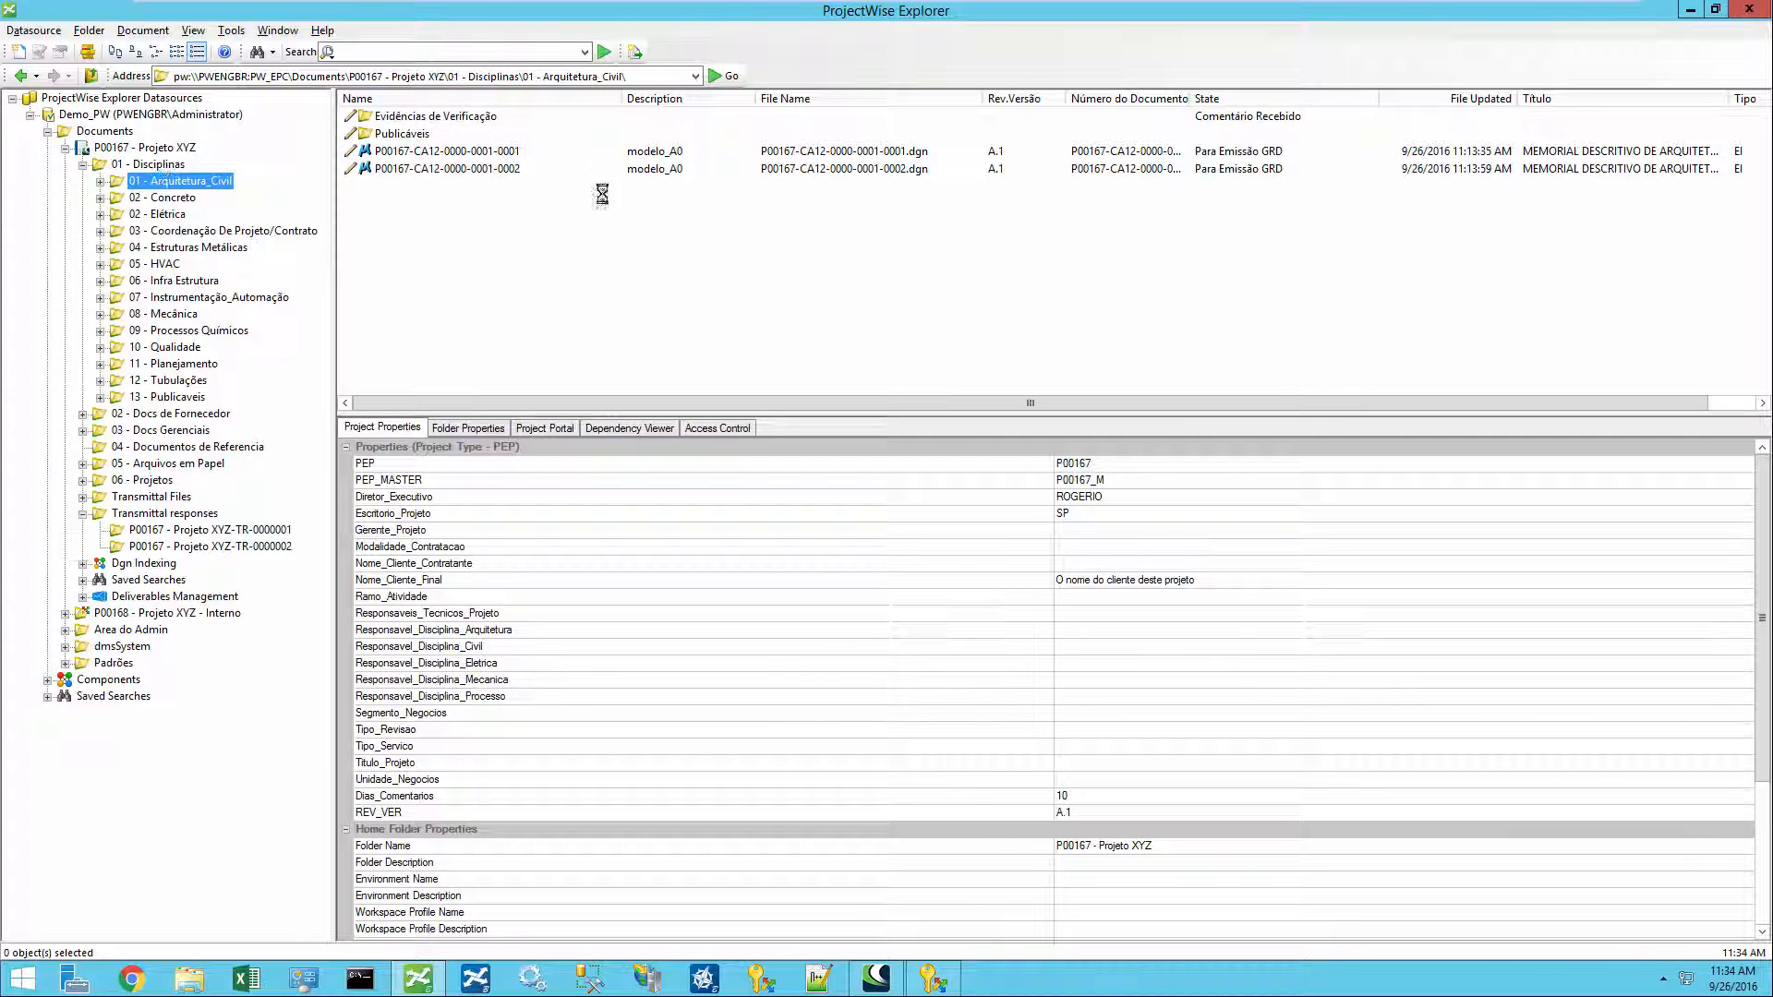
left_click(485, 151)
left_click(481, 169)
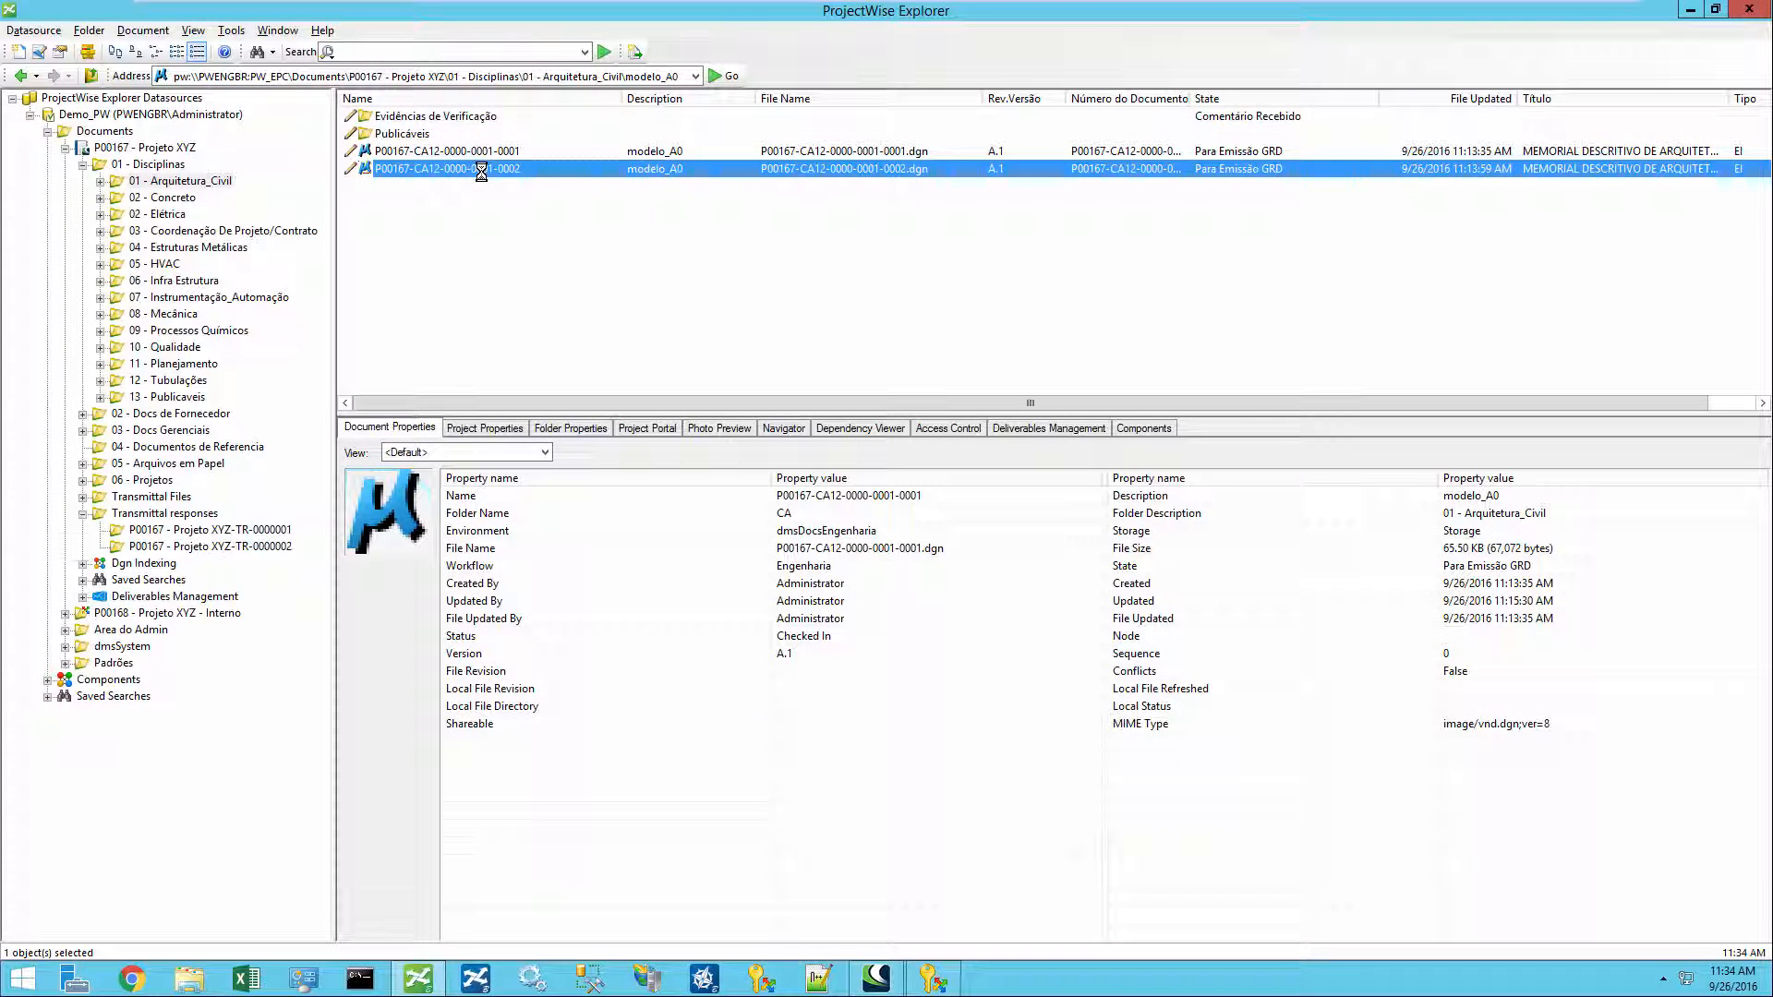
left_click(493, 151)
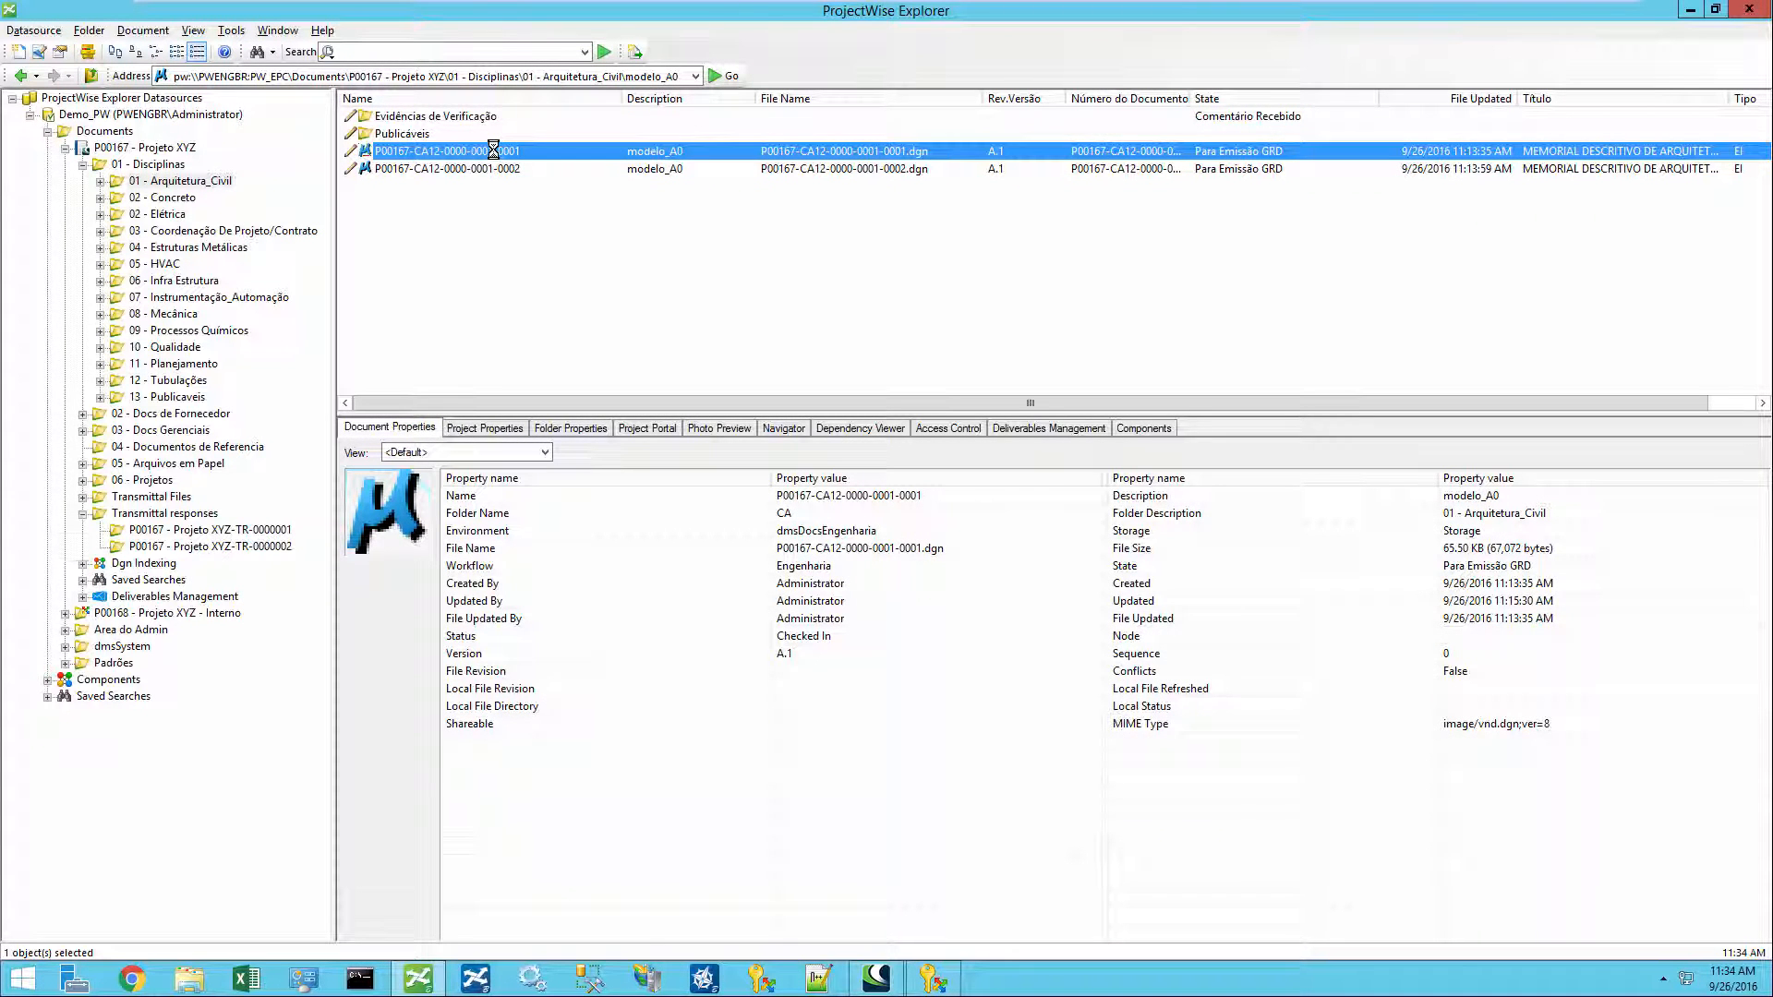